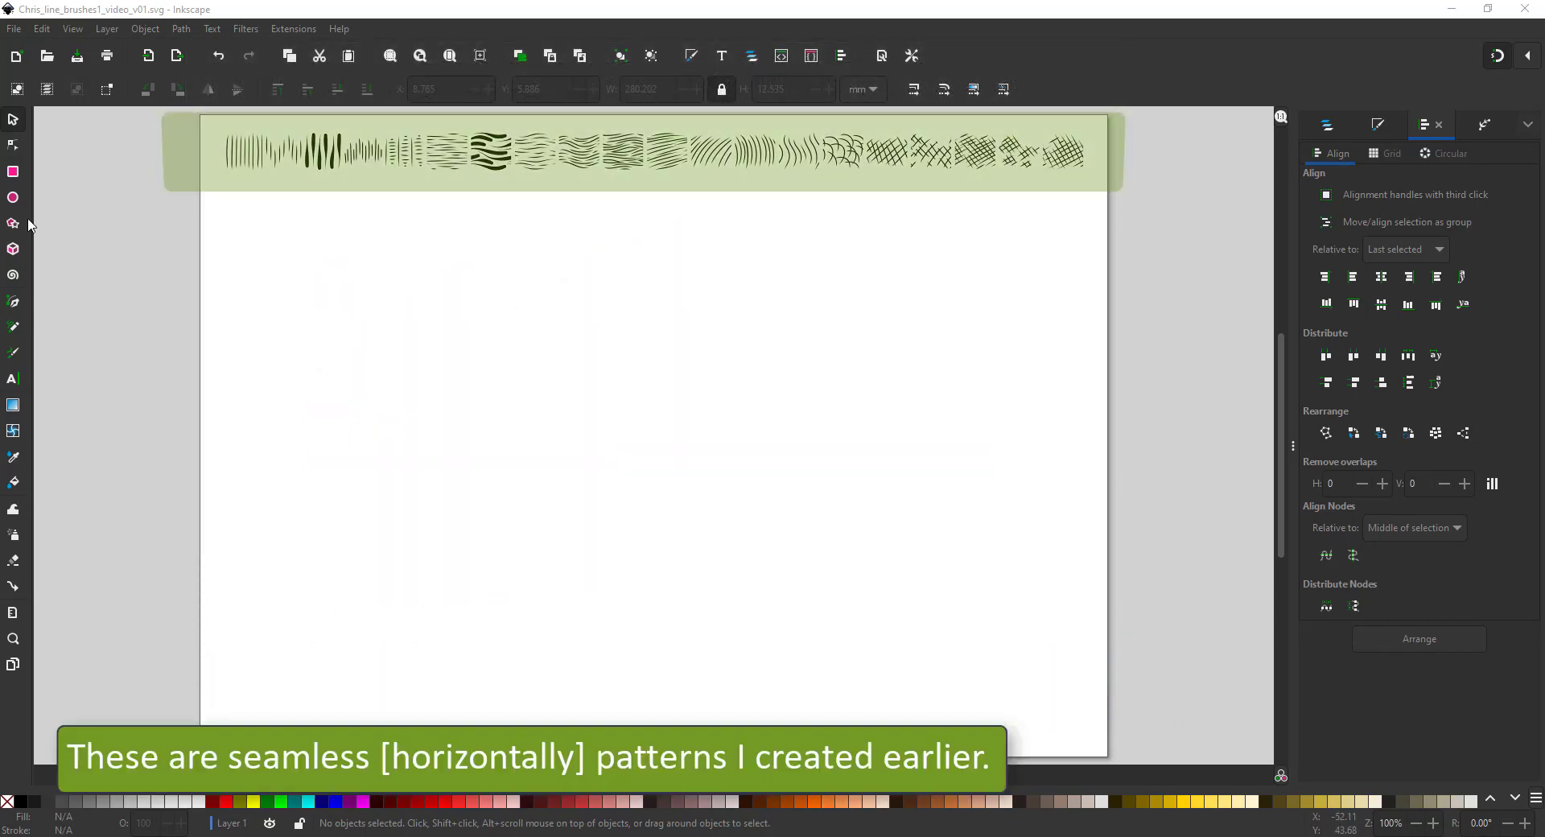
# Draw a wide, flat black rectangle about 171 by 15 mm across the middle of the page and square off its corners
pyautogui.click(12, 176)
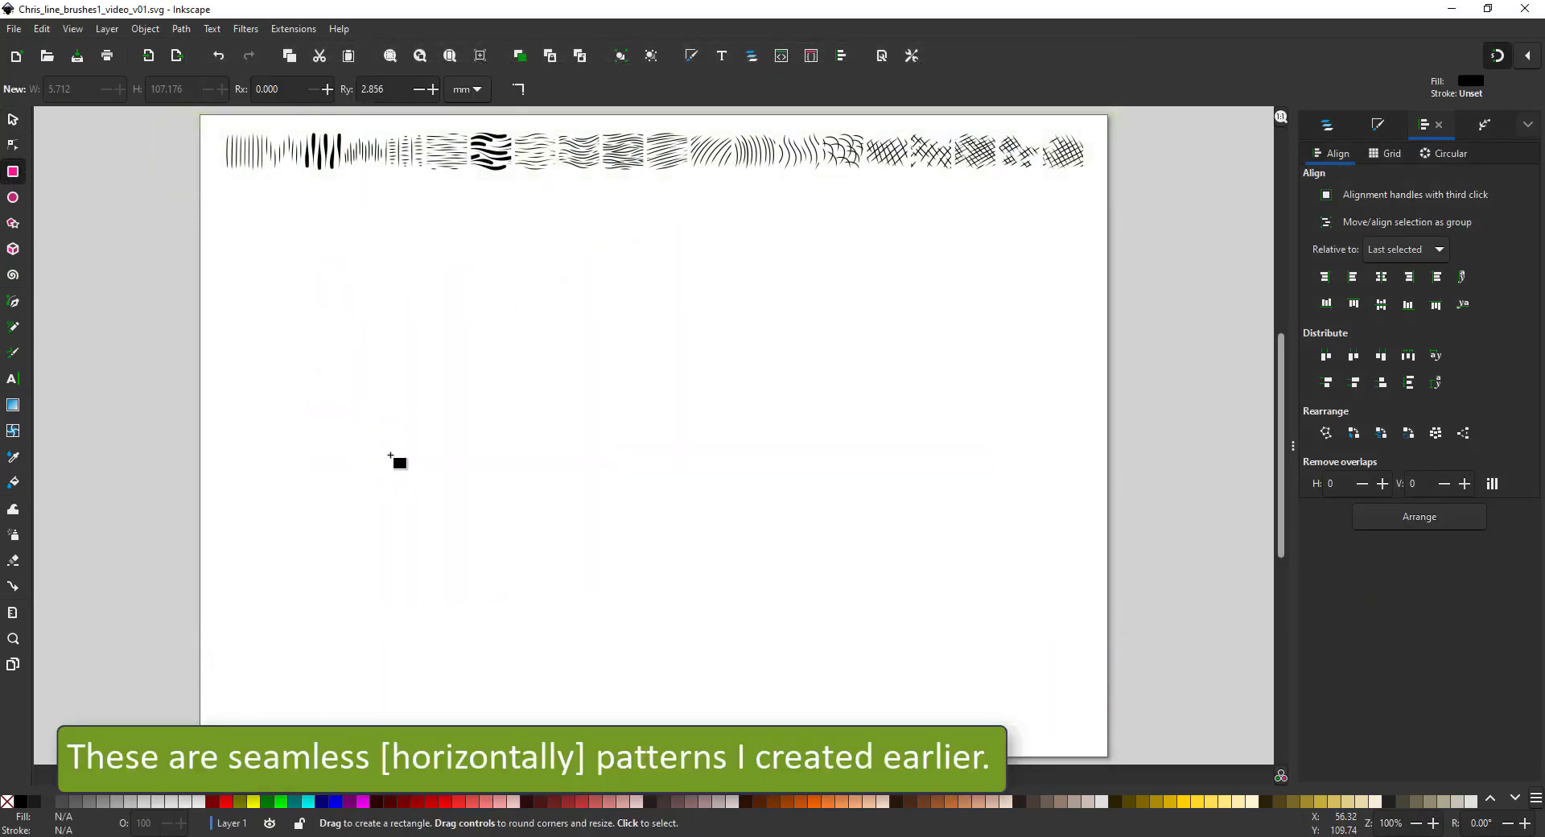
pyautogui.moveTo(423, 445); pyautogui.dragTo(947, 489)
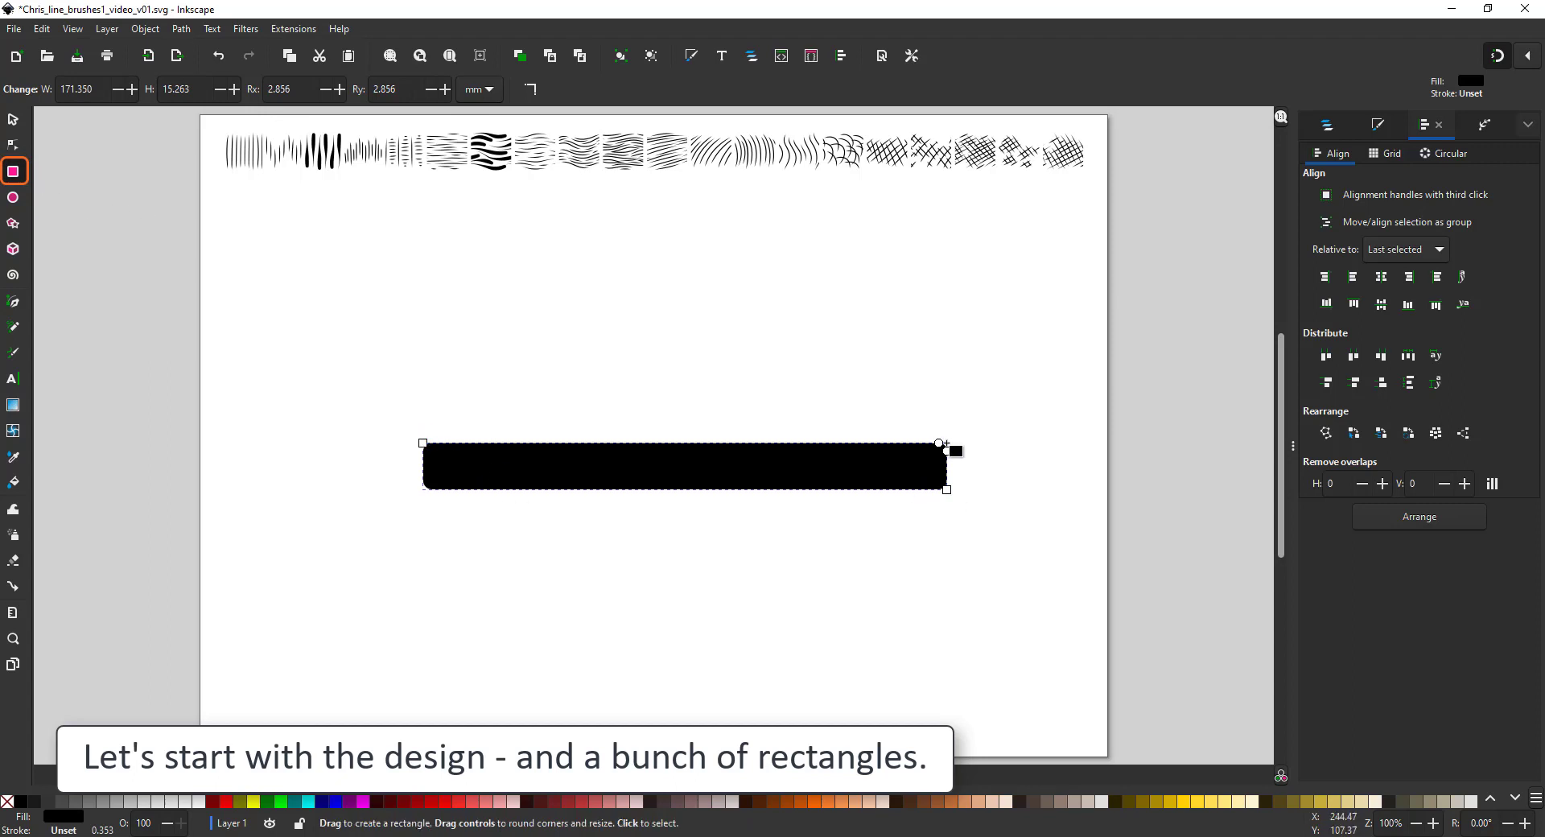
pyautogui.moveTo(961, 424); pyautogui.dragTo(952, 448)
pyautogui.hotkey('ctrl', 'z')
# Block out the lower hull, the low cabin and a wheelhouse about 44 by 61 mm with black rectangles
pyautogui.moveTo(447, 490); pyautogui.dragTo(931, 562)
pyautogui.moveTo(505, 395)
pyautogui.mouseDown()
pyautogui.moveTo(546, 439)
pyautogui.moveTo(668, 497)
pyautogui.mouseUp()
pyautogui.moveTo(631, 303); pyautogui.dragTo(766, 489)
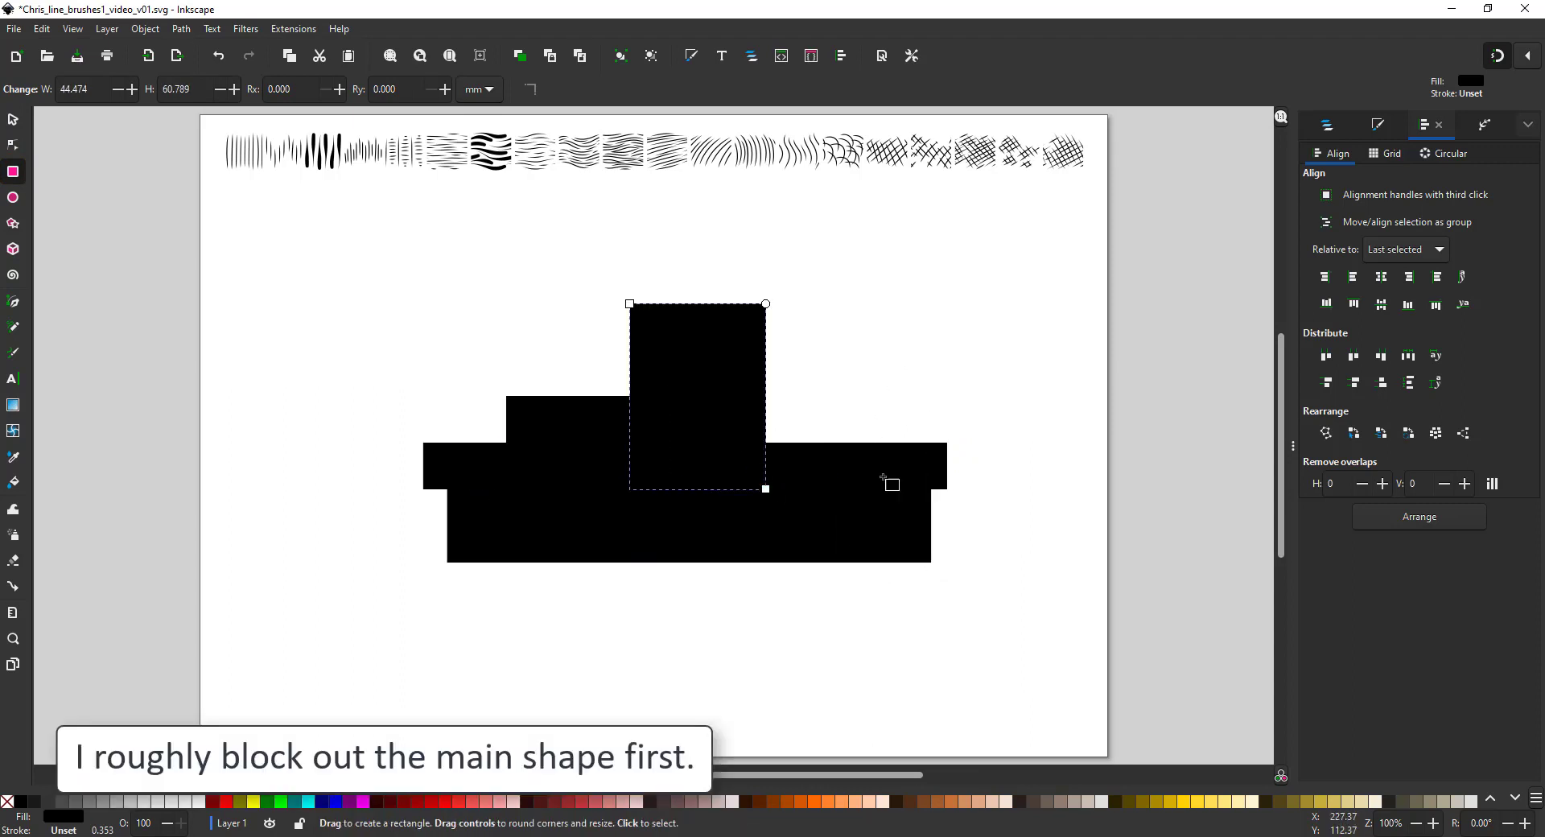
# Add a tall funnel rectangle with a smaller one about 9 by 16 mm beside it, plus two thin masts at the stern
pyautogui.moveTo(662, 303); pyautogui.dragTo(706, 205)
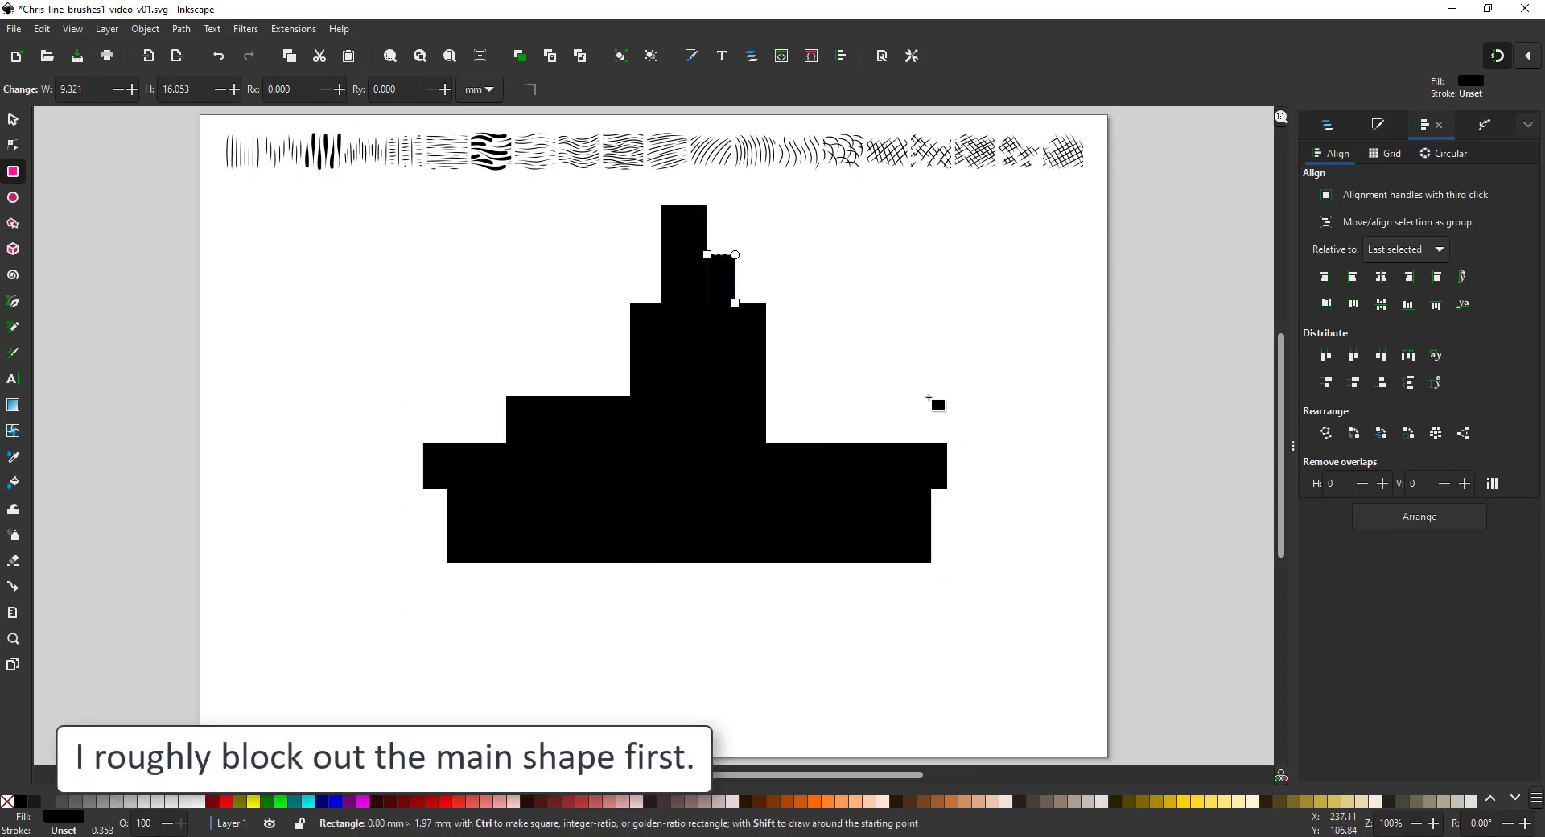
pyautogui.moveTo(929, 304); pyautogui.dragTo(937, 287)
pyautogui.moveTo(887, 341); pyautogui.dragTo(902, 458)
# Create a red rounded fender on the hull, turn snapping off, and duplicate it into two large and two small fenders
pyautogui.moveTo(1007, 503); pyautogui.dragTo(642, 521)
pyautogui.click(438, 803)
pyautogui.press('s')
pyautogui.hotkey('ctrl', 'd')
pyautogui.moveTo(680, 569); pyautogui.dragTo(926, 519)
pyautogui.click(1498, 55)
pyautogui.press('n')
pyautogui.press('s')
pyautogui.hotkey('ctrl', 'd')
pyautogui.hotkey('ctrl', 'd')
# Extend both hull rectangles toward the bow and convert all the boat shapes to paths
pyautogui.click(432, 467)
pyautogui.keyDown('shift'); pyautogui.click(459, 515); pyautogui.keyUp('shift')
pyautogui.moveTo(417, 503); pyautogui.dragTo(318, 533)
pyautogui.hotkey('ctrl', 'a')
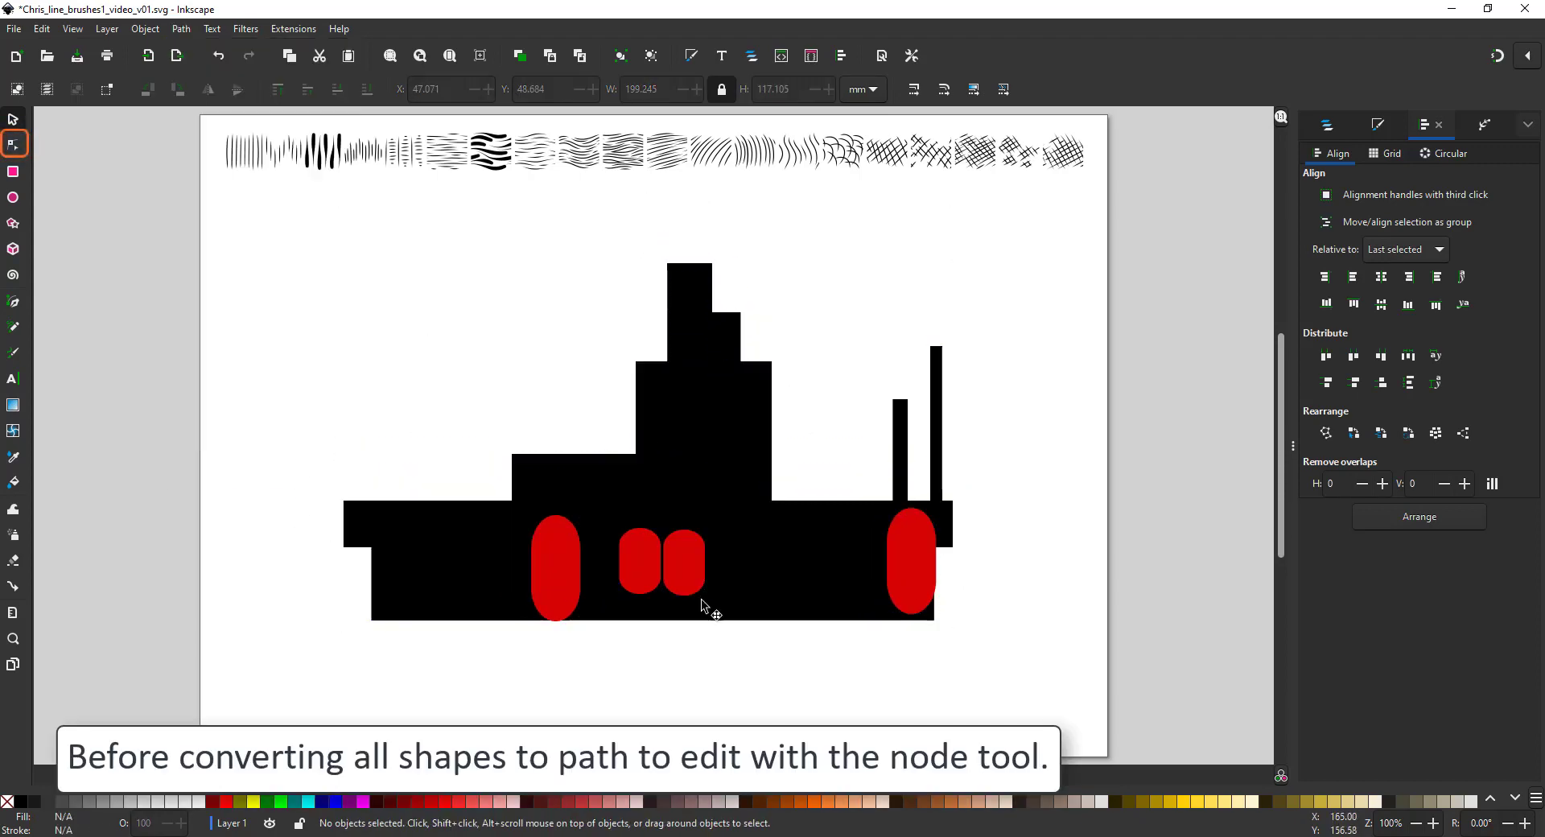
# Reshape the hull by pulling in its lower bow and stern corners and bending the deck lines into a sagging curve
pyautogui.click(701, 599)
pyautogui.press('n')
pyautogui.moveTo(371, 621); pyautogui.dragTo(421, 621)
pyautogui.moveTo(721, 538); pyautogui.dragTo(724, 564)
pyautogui.moveTo(934, 620); pyautogui.dragTo(916, 623)
pyautogui.click(721, 516)
pyautogui.moveTo(717, 547); pyautogui.dragTo(716, 569)
pyautogui.moveTo(705, 501); pyautogui.dragTo(709, 532)
pyautogui.moveTo(953, 501); pyautogui.dragTo(953, 516)
# Duplicate the funnel rectangle onto the bow and move its nodes to form a slanted bow post
pyautogui.click(688, 346)
pyautogui.press('s')
pyautogui.moveTo(691, 325); pyautogui.dragTo(407, 578)
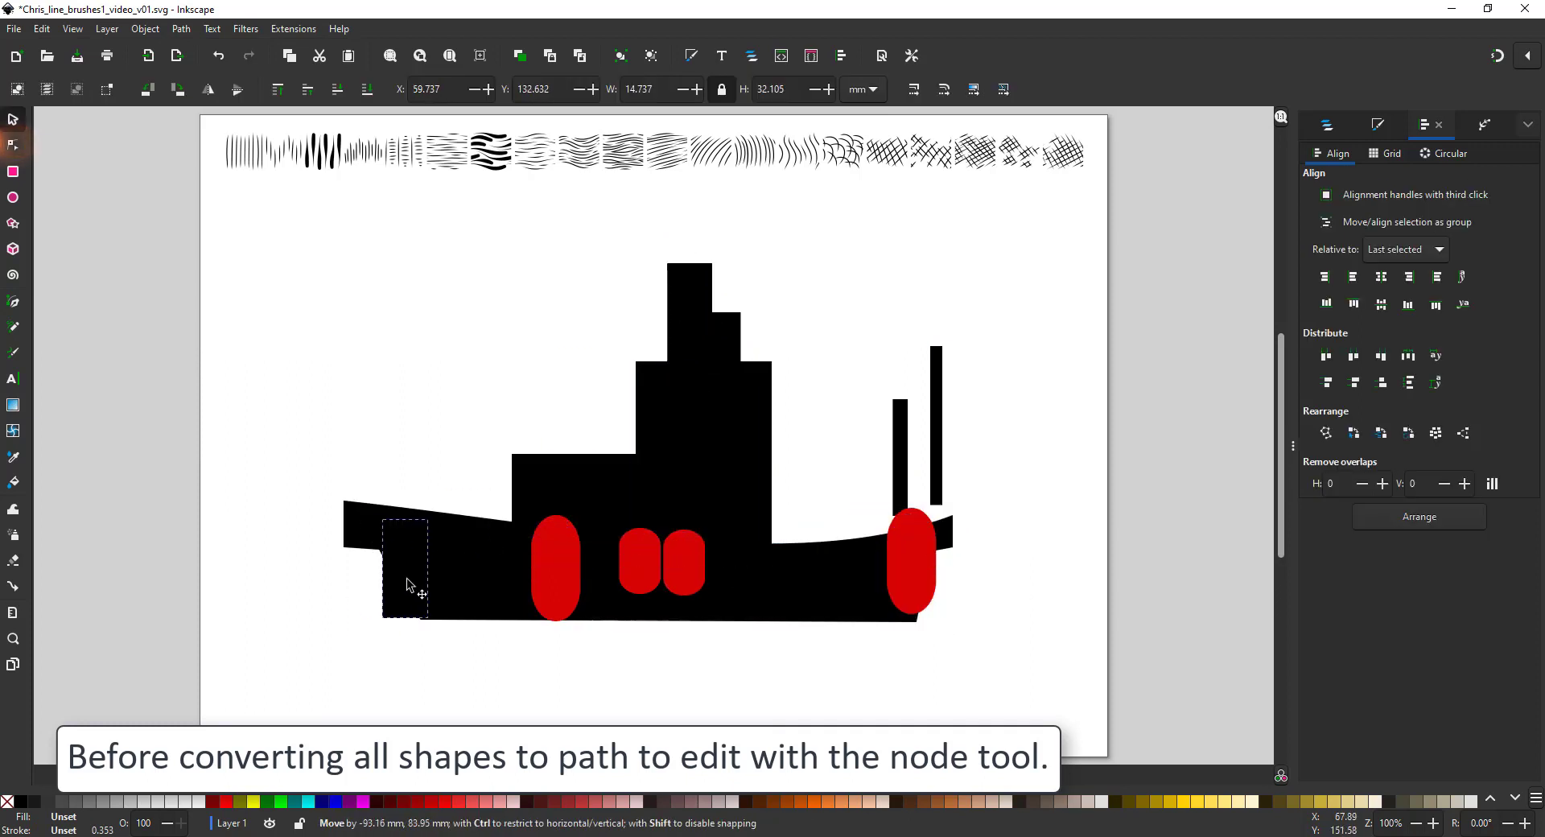
pyautogui.press('n')
pyautogui.moveTo(362, 456); pyautogui.dragTo(440, 491)
pyautogui.moveTo(424, 471); pyautogui.dragTo(363, 475)
pyautogui.moveTo(361, 578); pyautogui.dragTo(350, 584)
pyautogui.moveTo(395, 553); pyautogui.dragTo(383, 557)
pyautogui.moveTo(334, 583); pyautogui.dragTo(340, 574)
# Add nodes at the top of the bow post, pull out a backward-facing hook and make its nodes auto-smooth
pyautogui.scroll(4, 355, 477)
pyautogui.press('n')
pyautogui.doubleClick(355, 467)
pyautogui.moveTo(355, 467)
pyautogui.mouseDown()
pyautogui.moveTo(301, 398)
pyautogui.moveTo(470, 398)
pyautogui.mouseUp()
pyautogui.doubleClick(325, 416)
pyautogui.doubleClick(445, 421)
pyautogui.moveTo(445, 421); pyautogui.dragTo(467, 456)
pyautogui.doubleClick(392, 494)
pyautogui.moveTo(392, 495); pyautogui.dragTo(377, 495)
pyautogui.moveTo(390, 467); pyautogui.dragTo(377, 468)
pyautogui.moveTo(519, 481); pyautogui.dragTo(165, 354)
pyautogui.hotkey('shift', 'y')
# Refine the bow post's curved outline and hook by repositioning its nodes and deleting the surplus one
pyautogui.click(161, 418)
pyautogui.moveTo(210, 468); pyautogui.dragTo(215, 573)
pyautogui.moveTo(301, 398); pyautogui.dragTo(257, 386)
pyautogui.moveTo(376, 495); pyautogui.dragTo(421, 523)
pyautogui.moveTo(389, 452); pyautogui.dragTo(388, 414)
pyautogui.moveTo(466, 456); pyautogui.dragTo(452, 436)
pyautogui.moveTo(471, 397); pyautogui.dragTo(490, 373)
pyautogui.moveTo(449, 441); pyautogui.dragTo(452, 422)
pyautogui.click(452, 436)
pyautogui.press('Delete')
pyautogui.moveTo(427, 302); pyautogui.dragTo(400, 389)
pyautogui.moveTo(256, 387); pyautogui.dragTo(265, 355)
pyautogui.moveTo(322, 348); pyautogui.dragTo(341, 355)
pyautogui.moveTo(376, 466); pyautogui.dragTo(361, 453)
pyautogui.press('Escape')
pyautogui.press('5')
# Adjust the lower hull's front edge to curve along the bow post
pyautogui.click(451, 536)
pyautogui.moveTo(383, 555); pyautogui.dragTo(343, 547)
pyautogui.moveTo(586, 524); pyautogui.dragTo(413, 519)
# Fill the upper hull band, lower hull, bow post, cabin and wheelhouse with different shades of gray
pyautogui.click(130, 802)
pyautogui.click(475, 592)
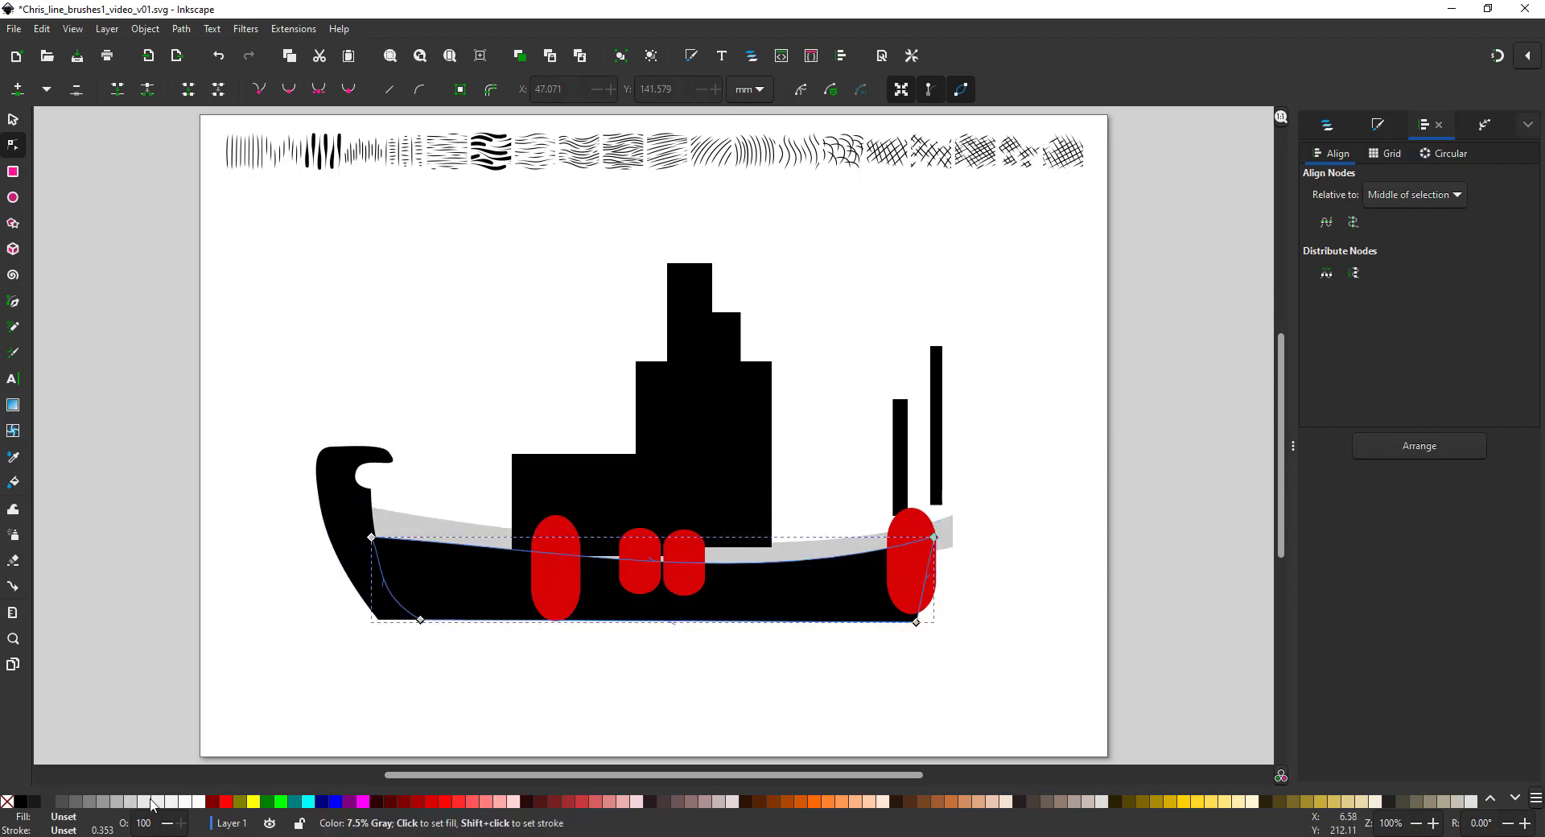
pyautogui.click(115, 802)
pyautogui.click(102, 802)
pyautogui.click(348, 523)
pyautogui.click(144, 802)
pyautogui.click(604, 505)
pyautogui.click(191, 805)
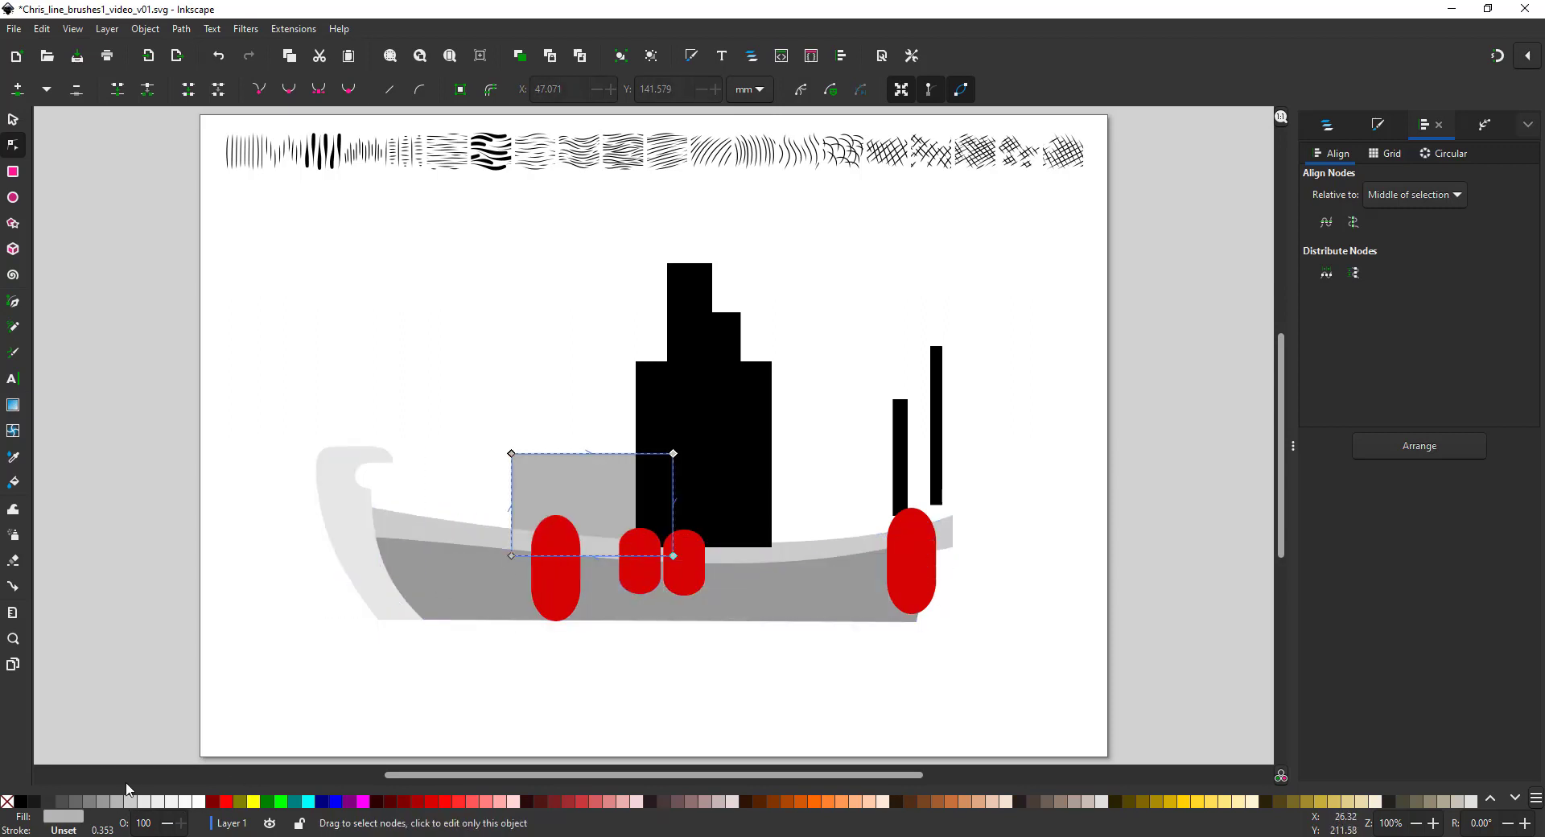
pyautogui.press('Tab')
pyautogui.click(192, 805)
# Narrow and bend the funnel into a curved, leaning shape and fill it gray
pyautogui.click(697, 320)
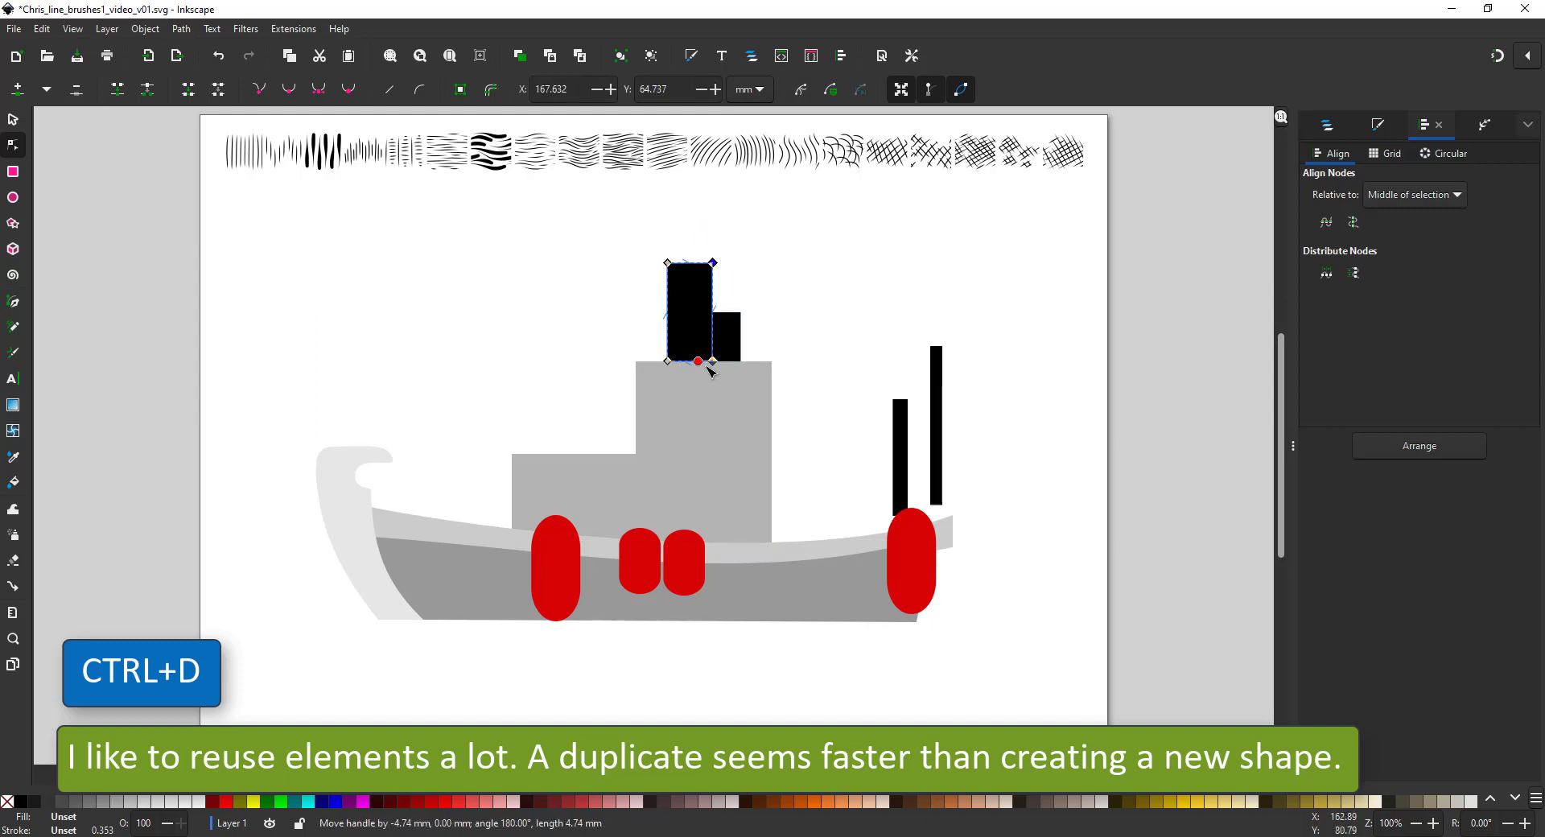
pyautogui.moveTo(712, 360); pyautogui.dragTo(692, 362)
pyautogui.click(668, 262)
pyautogui.moveTo(692, 263)
pyautogui.keyDown('shift'); pyautogui.mouseDown()
pyautogui.moveTo(732, 263)
pyautogui.moveTo(698, 282)
pyautogui.mouseUp(); pyautogui.keyUp('shift')
pyautogui.hotkey('ctrl', 'z')
pyautogui.keyDown('shift'); pyautogui.click(692, 263); pyautogui.keyUp('shift')
pyautogui.click(116, 802)
# Turn the small rectangle beside the funnel into two thin black bars across it and draw a circle next to the funnel
pyautogui.click(732, 330)
pyautogui.press('s')
pyautogui.moveTo(726, 368); pyautogui.dragTo(721, 328)
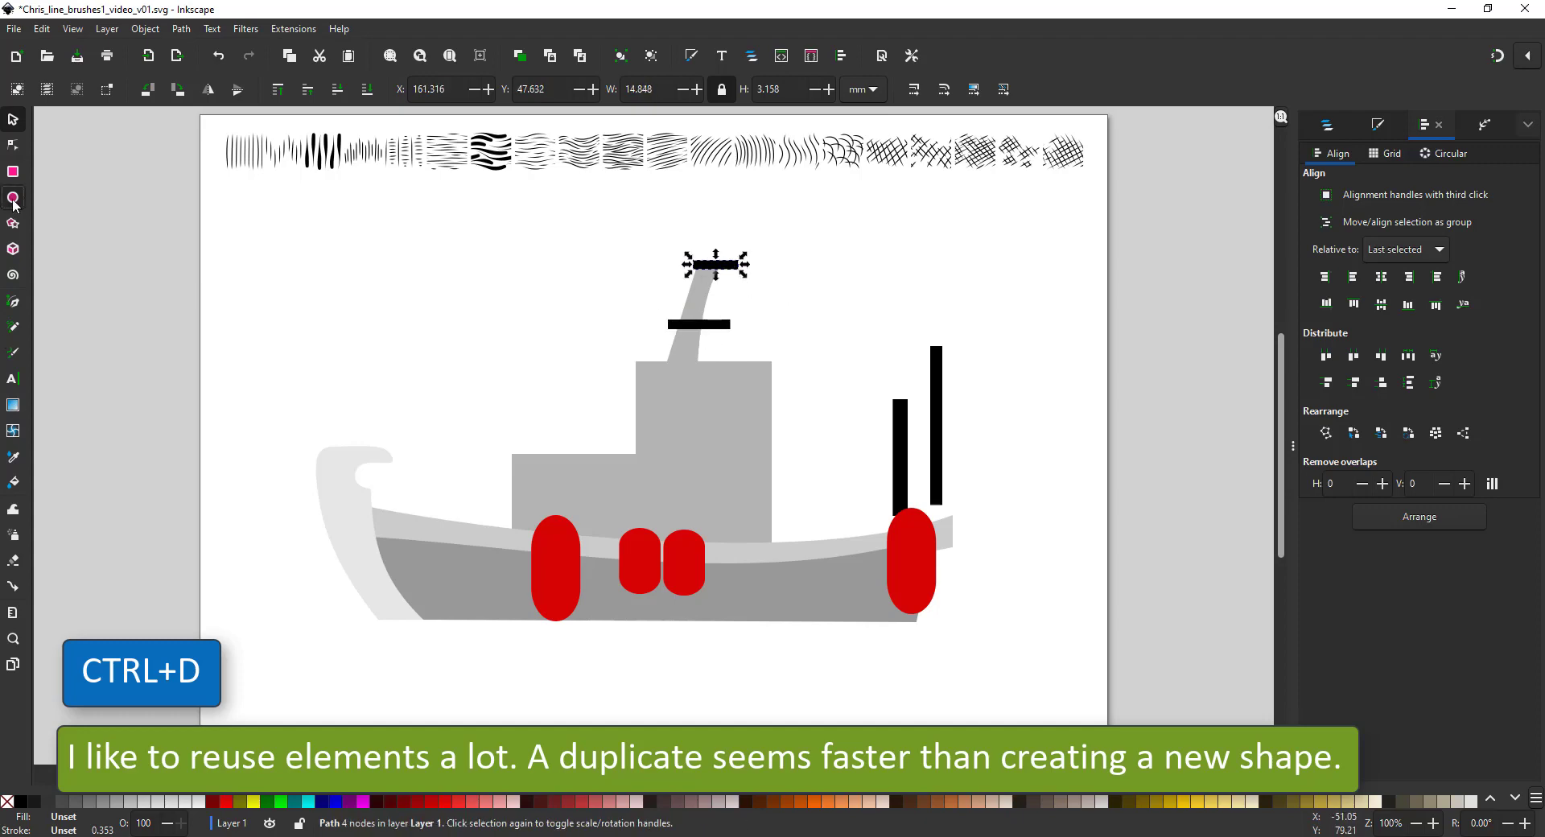
pyautogui.press('e')
pyautogui.keyDown('ctrl'); pyautogui.moveTo(714, 306); pyautogui.dragTo(753, 345); pyautogui.keyUp('ctrl')
# Slant the wheelhouse and the cabin, shifting the wheelhouse toward the bow
pyautogui.click(13, 145)
pyautogui.click(700, 450)
pyautogui.moveTo(616, 341); pyautogui.dragTo(802, 395)
pyautogui.press('s')
pyautogui.moveTo(719, 491); pyautogui.dragTo(676, 495)
pyautogui.click(552, 499)
pyautogui.click(552, 499)
pyautogui.moveTo(595, 453); pyautogui.dragTo(621, 454)
# Place a copy of the black bar as the wheelhouse roof and lower the funnel, its bars and the circle onto it
pyautogui.click(719, 266)
pyautogui.moveTo(774, 403); pyautogui.dragTo(669, 461)
pyautogui.moveTo(775, 231); pyautogui.dragTo(644, 377)
pyautogui.moveTo(692, 358); pyautogui.dragTo(729, 419)
# Build a porthole on the wheelhouse from duplicates of the circle, a white ring with a teal centre, and rearrange the stern masts
pyautogui.click(725, 367)
pyautogui.hotkey('ctrl', 'd')
pyautogui.click(199, 801)
pyautogui.hotkey('ctrl', 'd')
pyautogui.moveTo(725, 419); pyautogui.dragTo(721, 437)
pyautogui.moveTo(932, 383); pyautogui.dragTo(917, 412)
# Draw an open railing path about 139 mm long above the deck, running from the foredeck to the stern
pyautogui.press('b')
pyautogui.click(451, 533)
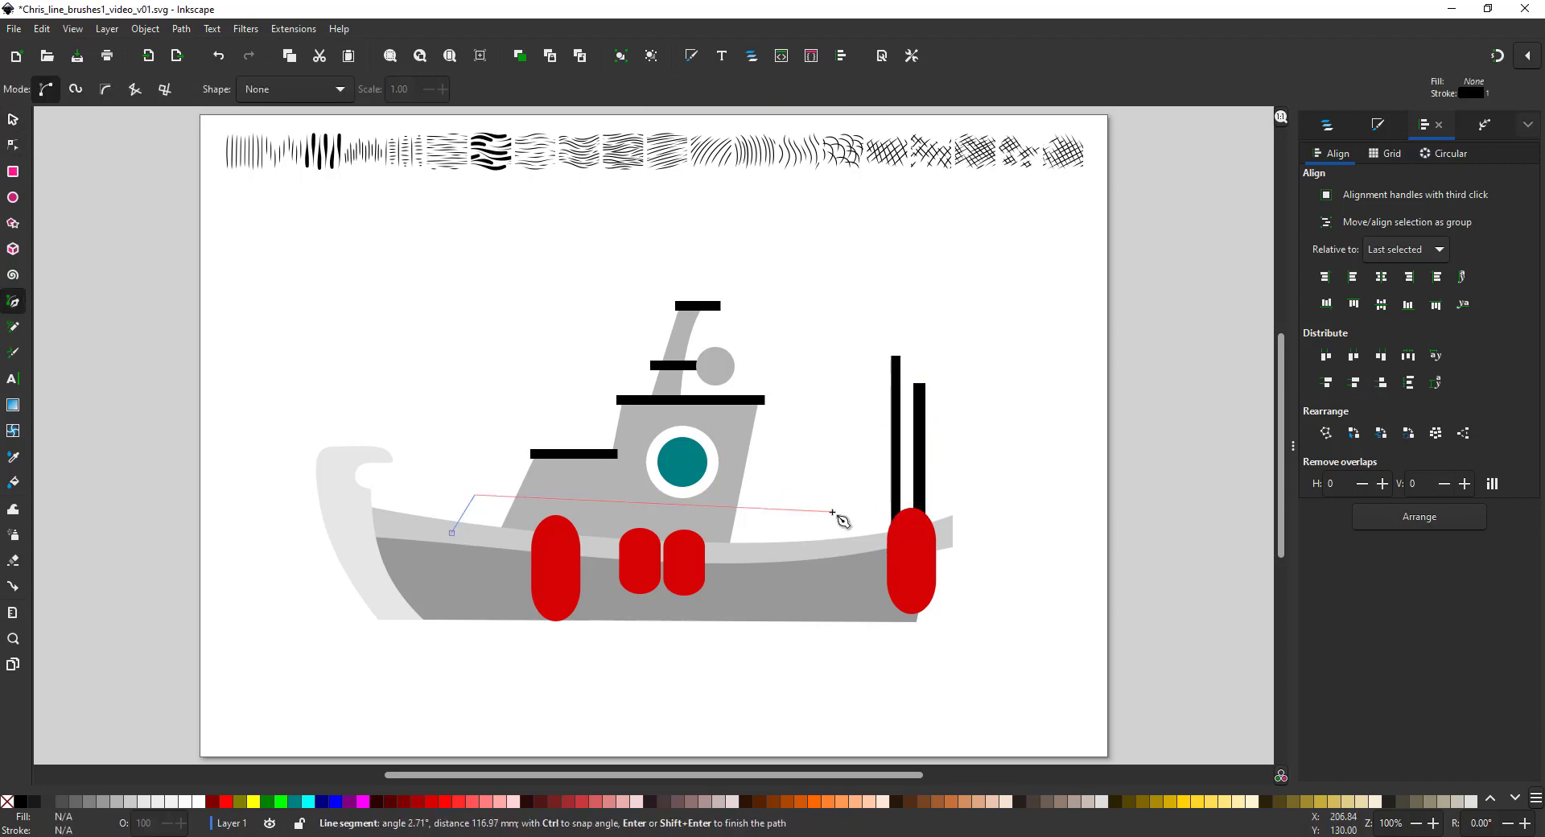
pyautogui.click(1382, 130)
pyautogui.click(1388, 154)
pyautogui.press('Return')
# Set the railing's stroke width to 2 mm
pyautogui.click(1426, 126)
pyautogui.click(1372, 127)
pyautogui.click(1470, 154)
pyautogui.doubleClick(1378, 185)
pyautogui.write('0')
pyautogui.press('BackSpace')
pyautogui.write('2')
pyautogui.press('Return')
# Round the railing's upper corners and bend its long span to follow the deck curve
pyautogui.press('n')
pyautogui.moveTo(475, 495); pyautogui.dragTo(491, 497)
pyautogui.moveTo(648, 499); pyautogui.dragTo(646, 507)
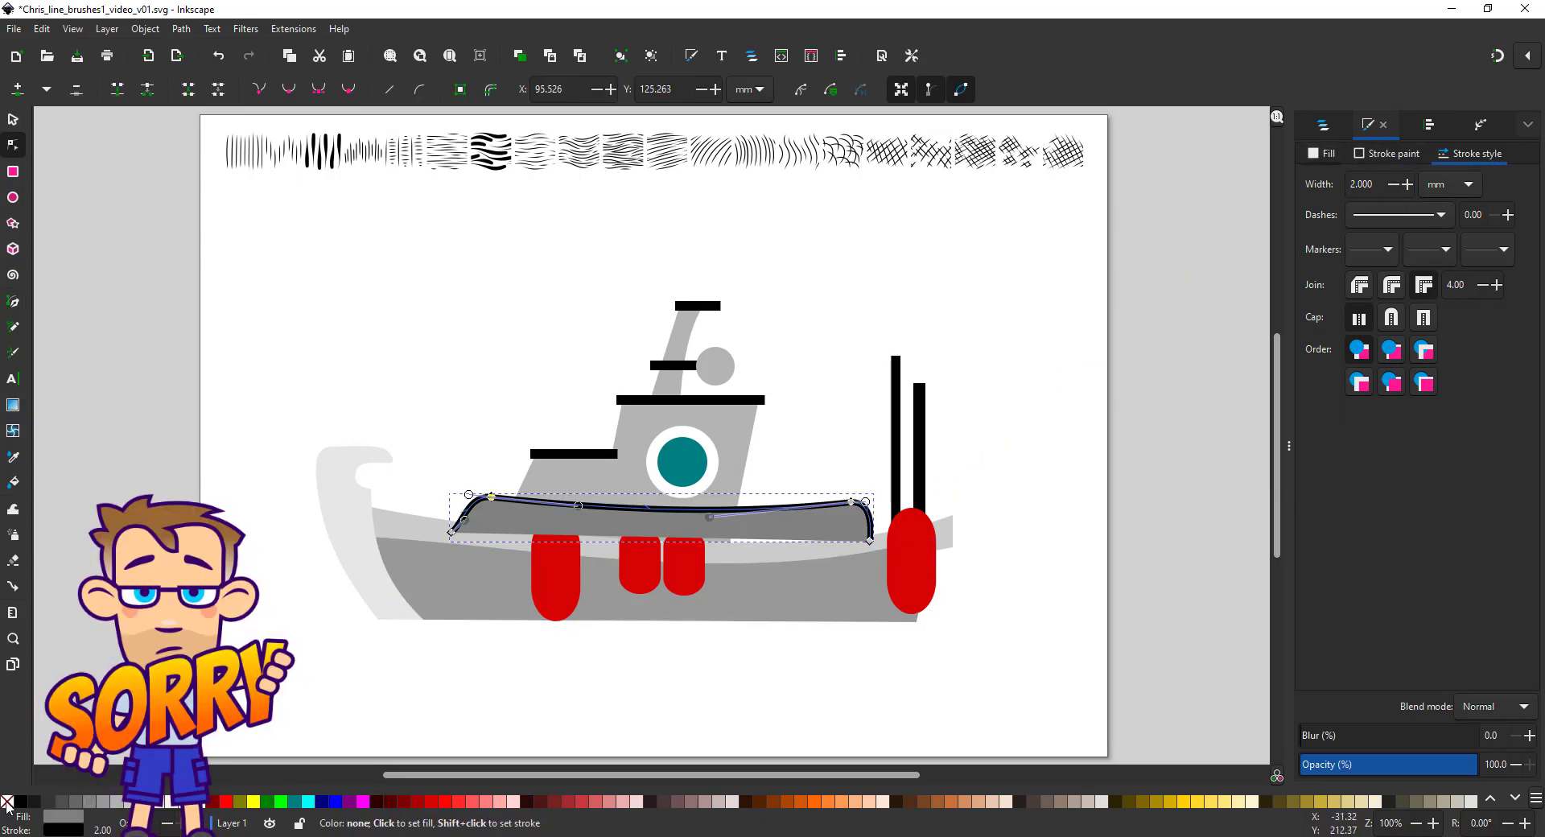
# Give the railing a gray 757575 stroke and no fill
pyautogui.click(1386, 154)
pyautogui.click(1373, 366)
pyautogui.moveTo(1370, 366); pyautogui.dragTo(1370, 380)
pyautogui.click(758, 561)
pyautogui.click(13, 119)
pyautogui.click(803, 508)
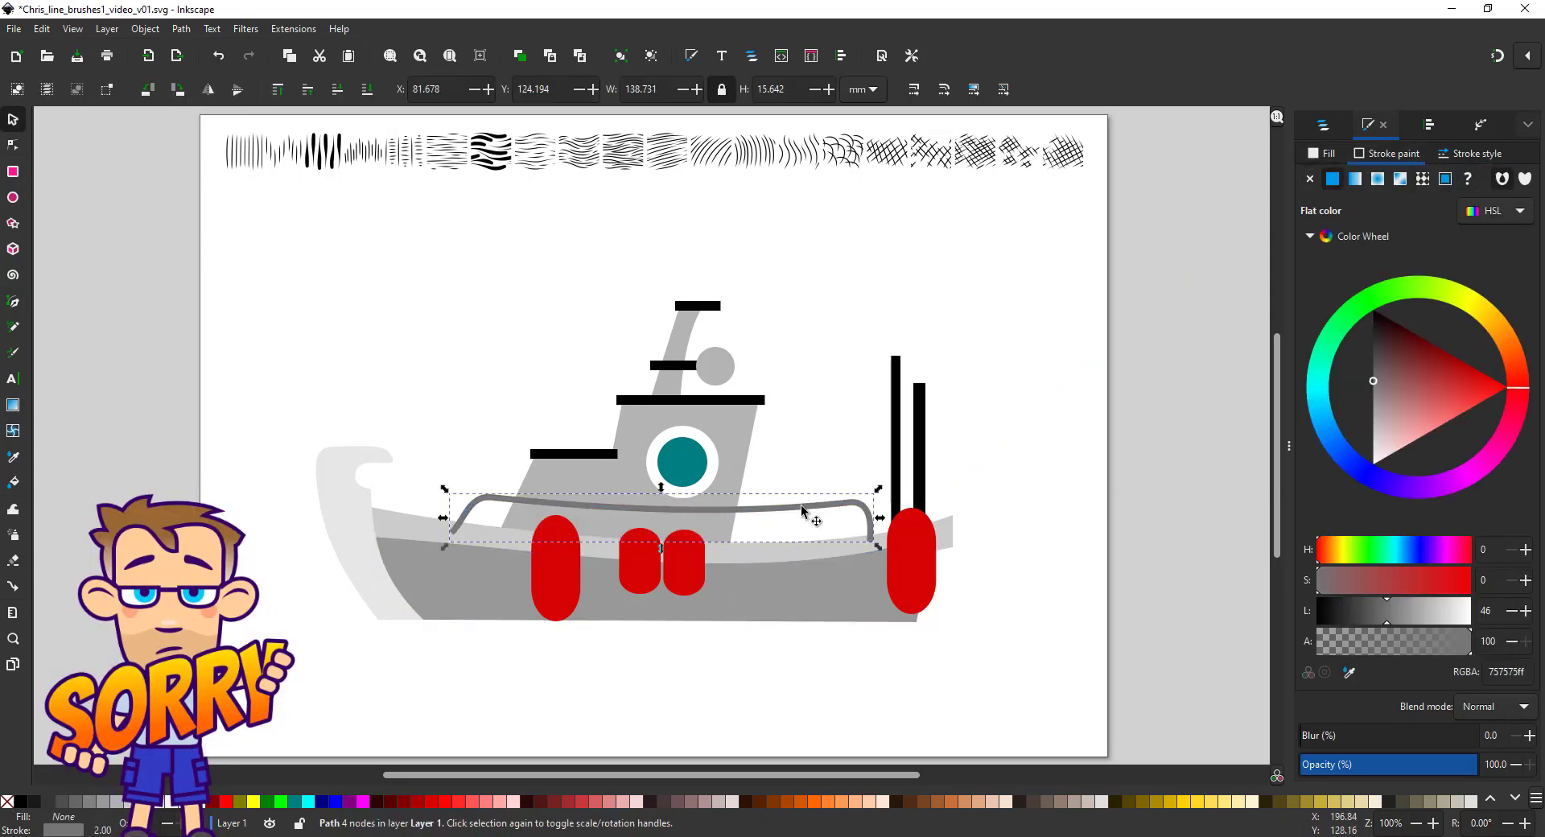
# Rearrange the red fenders along the hull, tilting one small fender against its neighbour and moving the stern fender forward
pyautogui.click(562, 585)
pyautogui.moveTo(561, 586); pyautogui.dragTo(639, 573)
pyautogui.click(684, 573)
pyautogui.moveTo(710, 526); pyautogui.dragTo(696, 522)
pyautogui.hotkey('ctrl', 'z')
pyautogui.click(685, 576)
pyautogui.moveTo(689, 587); pyautogui.dragTo(673, 592)
pyautogui.moveTo(915, 580); pyautogui.dragTo(839, 579)
# Fill both stern masts with gray
pyautogui.click(426, 535)
pyautogui.click(918, 483)
pyautogui.keyDown('shift'); pyautogui.click(895, 483); pyautogui.keyUp('shift')
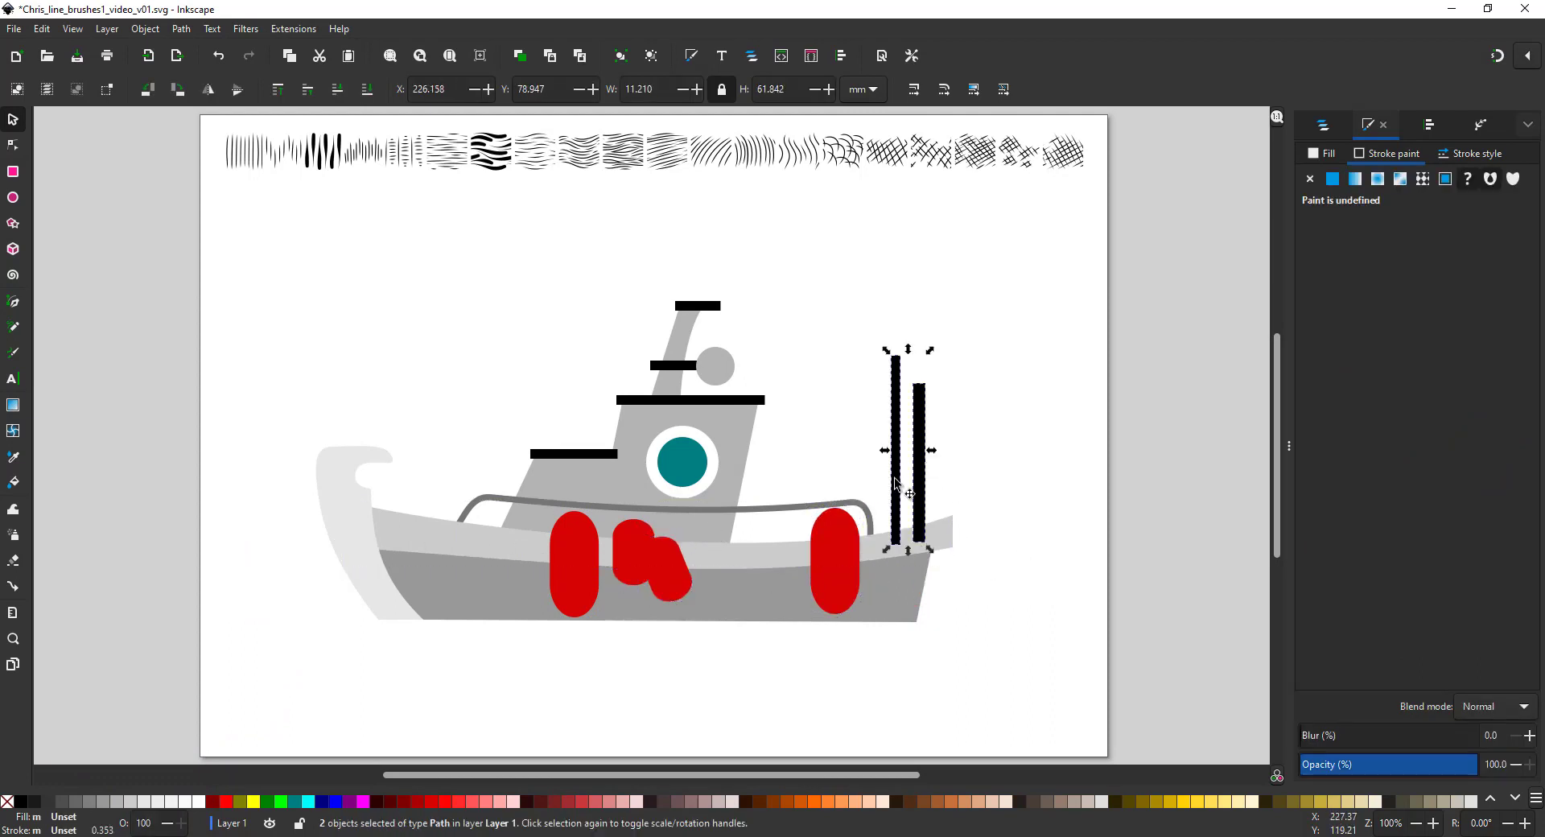
pyautogui.click(104, 802)
# Draw a rectangle about 241 by 38 mm across the lower hull as water and square off its corners
pyautogui.click(13, 173)
pyautogui.moveTo(282, 573); pyautogui.dragTo(1020, 690)
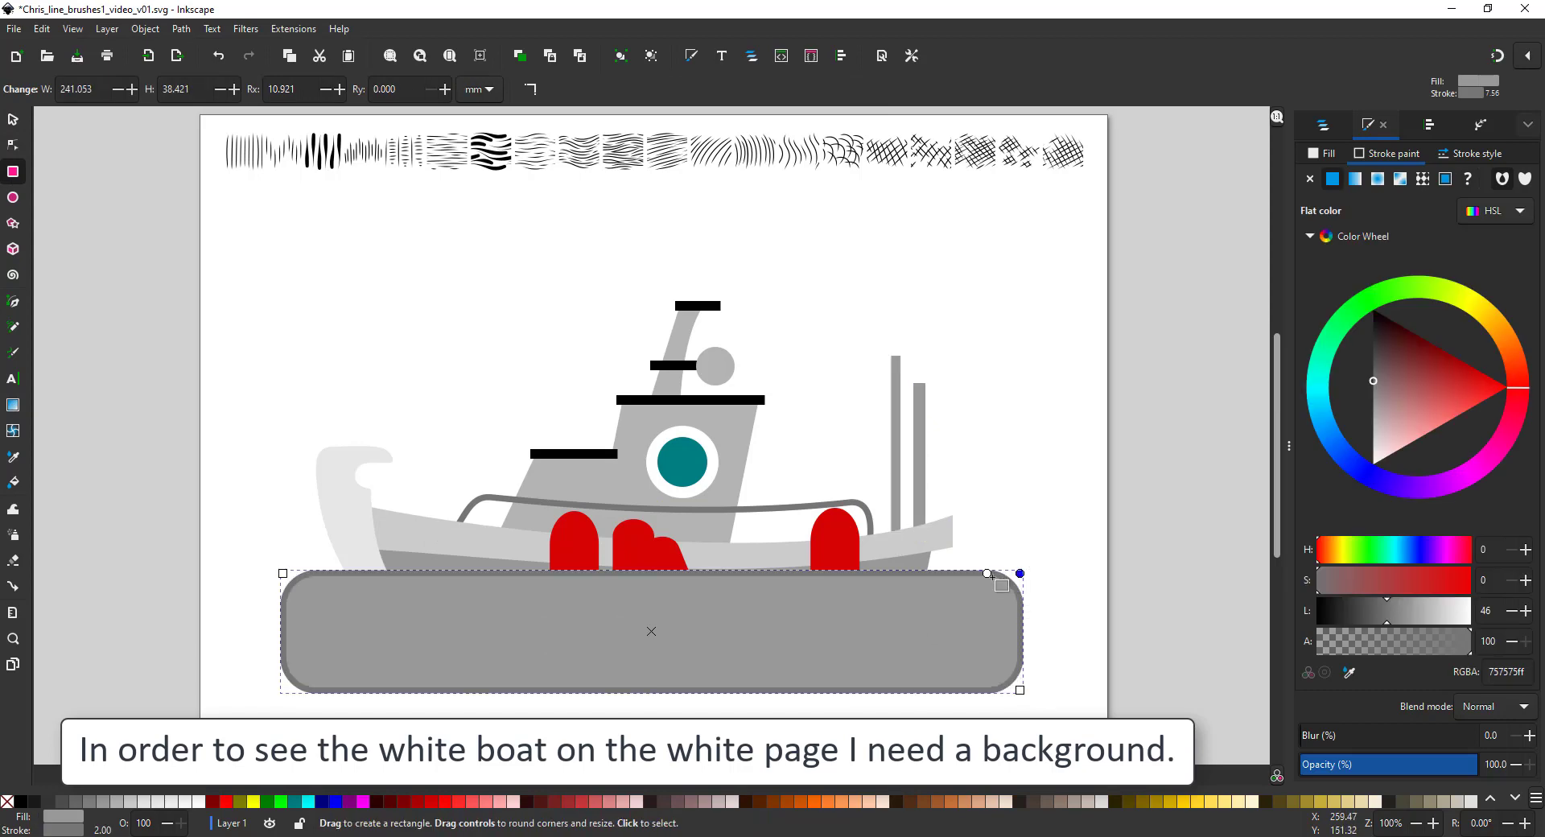
pyautogui.moveTo(995, 577); pyautogui.dragTo(1022, 569)
# Remove the water rectangle's stroke, fill it teal and send it behind the boat
pyautogui.click(1311, 179)
pyautogui.click(295, 802)
pyautogui.press('End')
# Convert the water rectangle to a path, round its lower corners and bend its bottom and side edges into gentle curves
pyautogui.click(11, 146)
pyautogui.click(184, 31)
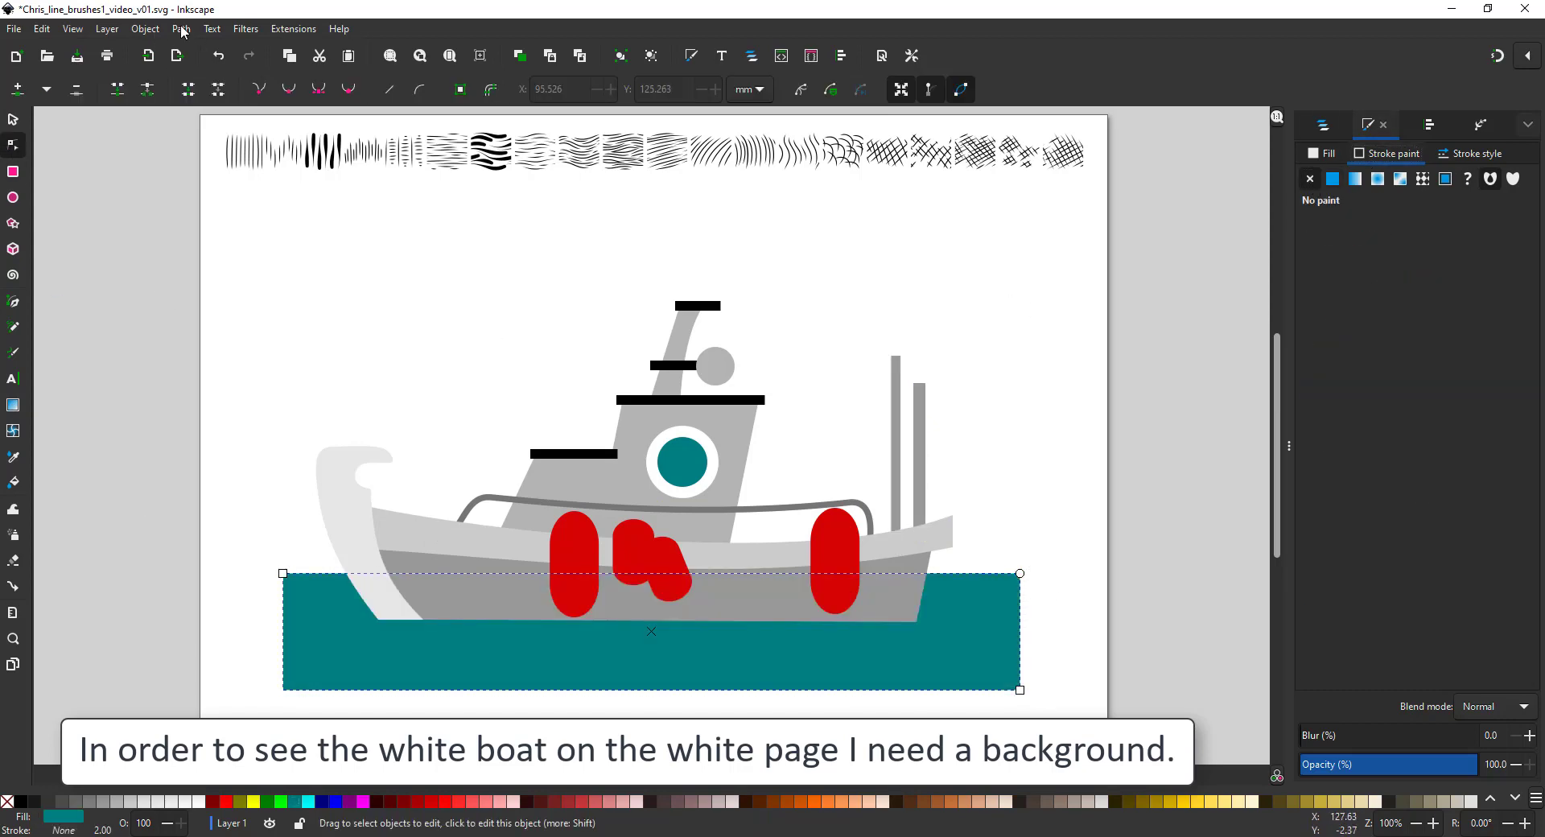
pyautogui.click(220, 49)
pyautogui.moveTo(455, 690); pyautogui.dragTo(439, 722)
pyautogui.moveTo(890, 693); pyautogui.dragTo(785, 660)
pyautogui.moveTo(241, 673); pyautogui.dragTo(304, 712)
pyautogui.moveTo(282, 689); pyautogui.dragTo(284, 637)
pyautogui.moveTo(470, 718); pyautogui.dragTo(289, 750)
pyautogui.doubleClick(777, 662)
pyautogui.moveTo(1020, 690); pyautogui.dragTo(1044, 699)
pyautogui.moveTo(895, 668); pyautogui.dragTo(886, 667)
pyautogui.moveTo(1038, 700); pyautogui.dragTo(1023, 689)
# Duplicate the water shape, mirror the copy upward over its top edge as the sky and send it to the back
pyautogui.hotkey('ctrl', 'd')
pyautogui.press('s')
pyautogui.moveTo(652, 693); pyautogui.dragTo(652, 406)
pyautogui.press('End')
# Draw eight overlapping teal ellipses of varied sizes along the top edge of the sky shape to form a cloud outline
pyautogui.click(13, 197)
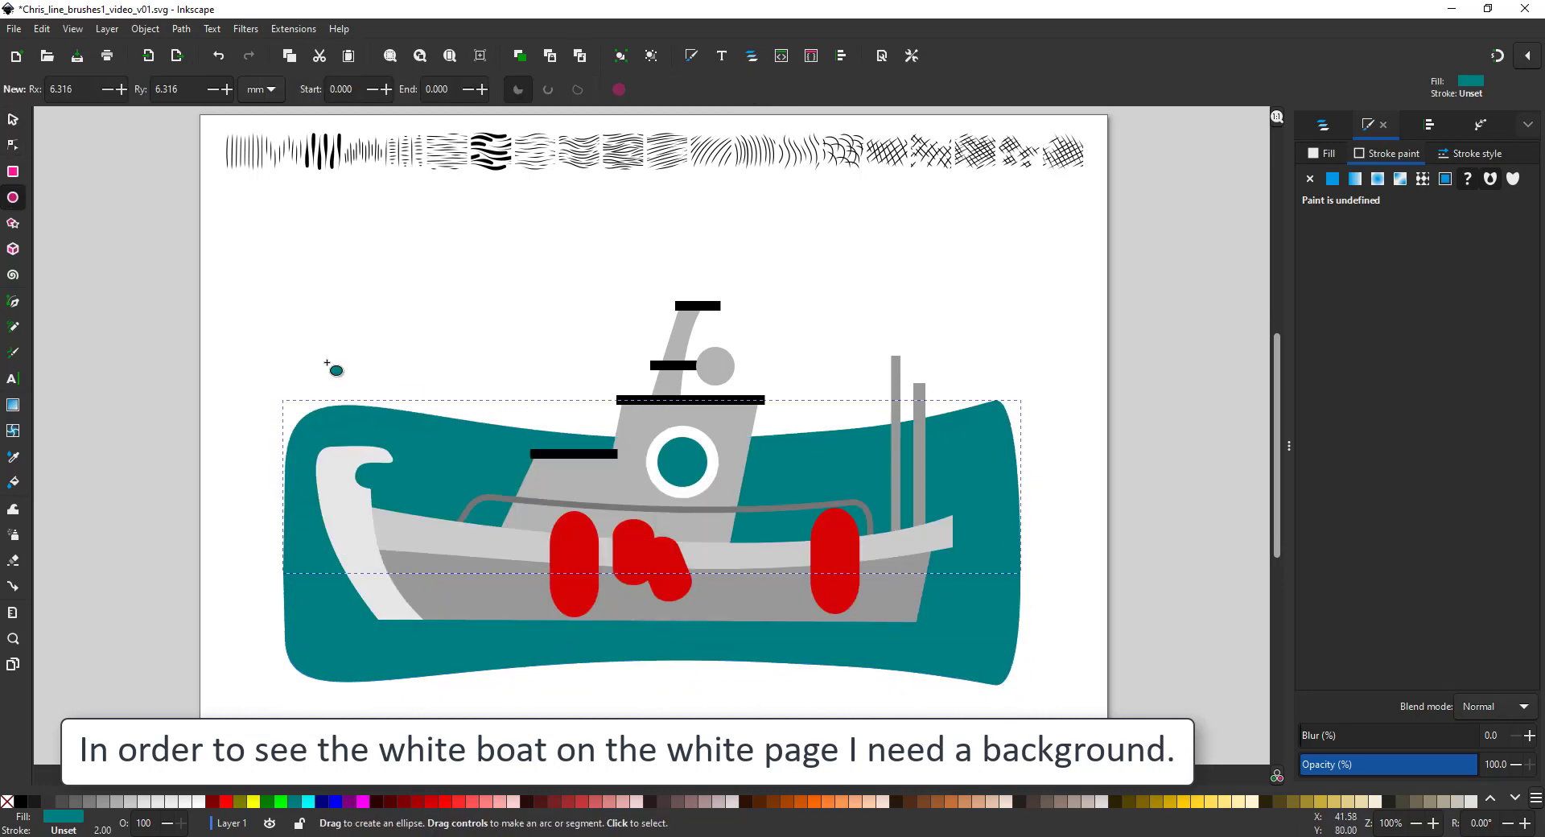
pyautogui.moveTo(330, 369); pyautogui.dragTo(413, 451)
pyautogui.moveTo(381, 326); pyautogui.dragTo(511, 454)
pyautogui.moveTo(476, 377); pyautogui.dragTo(560, 460)
pyautogui.moveTo(535, 296); pyautogui.dragTo(785, 493)
pyautogui.moveTo(629, 268); pyautogui.dragTo(781, 397)
pyautogui.moveTo(711, 328); pyautogui.dragTo(869, 482)
pyautogui.moveTo(814, 383); pyautogui.dragTo(948, 484)
pyautogui.moveTo(925, 378); pyautogui.dragTo(1004, 468)
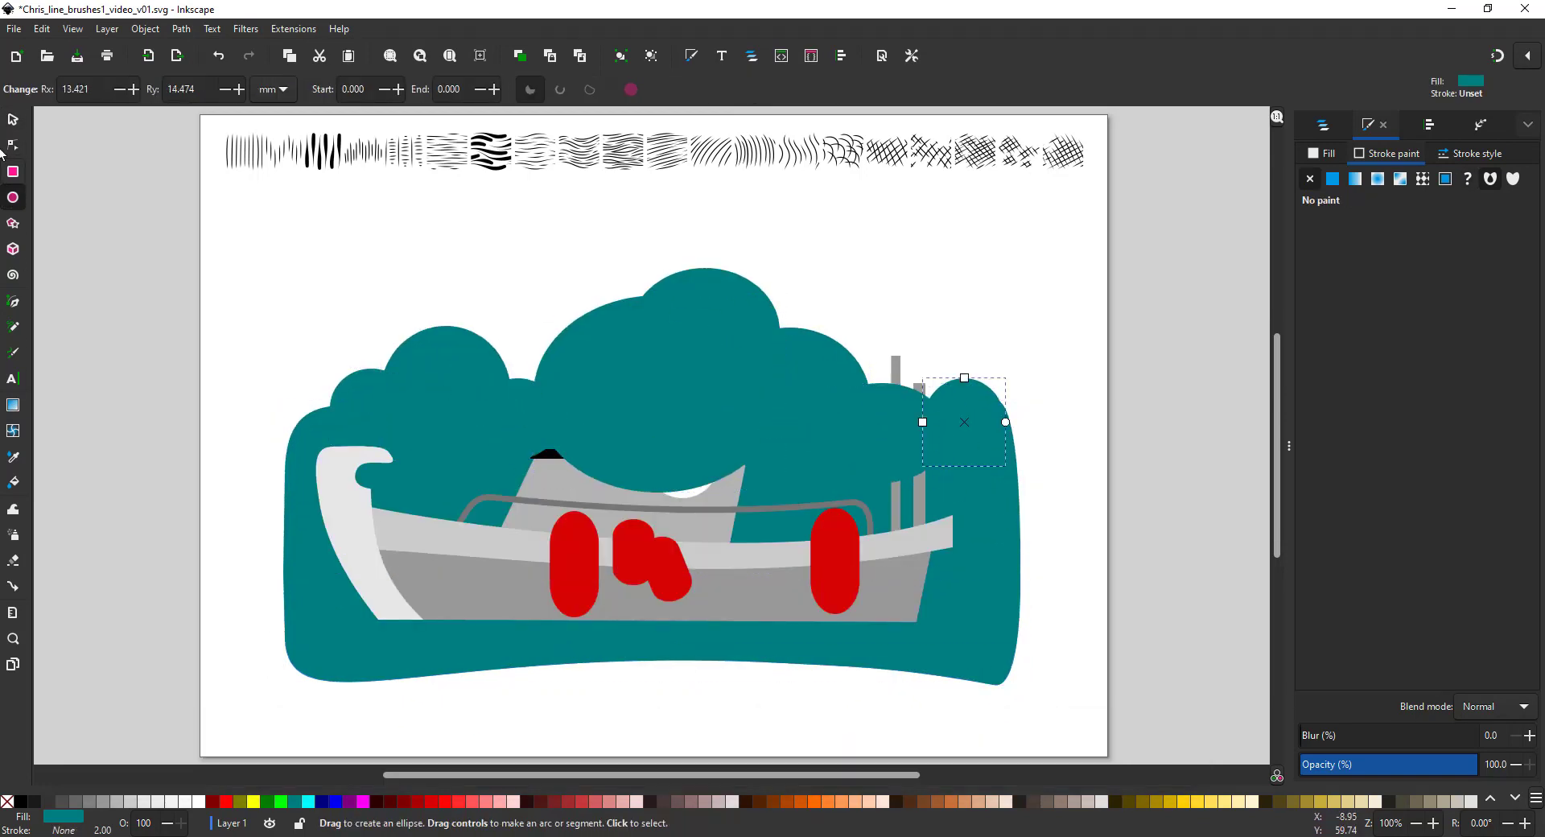
# Unite the cloud ellipses with the sky shape and fill the combined shape light blue
pyautogui.click(13, 119)
pyautogui.keyDown('shift'); pyautogui.click(854, 419); pyautogui.keyUp('shift')
pyautogui.keyDown('shift'); pyautogui.click(708, 322); pyautogui.keyUp('shift')
pyautogui.keyDown('shift'); pyautogui.click(487, 363); pyautogui.keyUp('shift')
pyautogui.keyDown('shift'); pyautogui.click(362, 402); pyautogui.keyUp('shift')
pyautogui.keyDown('shift'); pyautogui.click(308, 456); pyautogui.keyUp('shift')
pyautogui.hotkey('ctrl', '+')
pyautogui.click(1323, 153)
pyautogui.click(1318, 404)
pyautogui.moveTo(1397, 422); pyautogui.dragTo(1383, 369)
# Fill the four black roof and mast bars on the superstructure with Teal (#008080)
pyautogui.click(582, 455)
pyautogui.keyDown('shift'); pyautogui.click(684, 400); pyautogui.keyUp('shift')
pyautogui.keyDown('shift'); pyautogui.click(675, 365); pyautogui.keyUp('shift')
pyautogui.keyDown('shift'); pyautogui.click(698, 306); pyautogui.keyUp('shift')
pyautogui.click(294, 802)
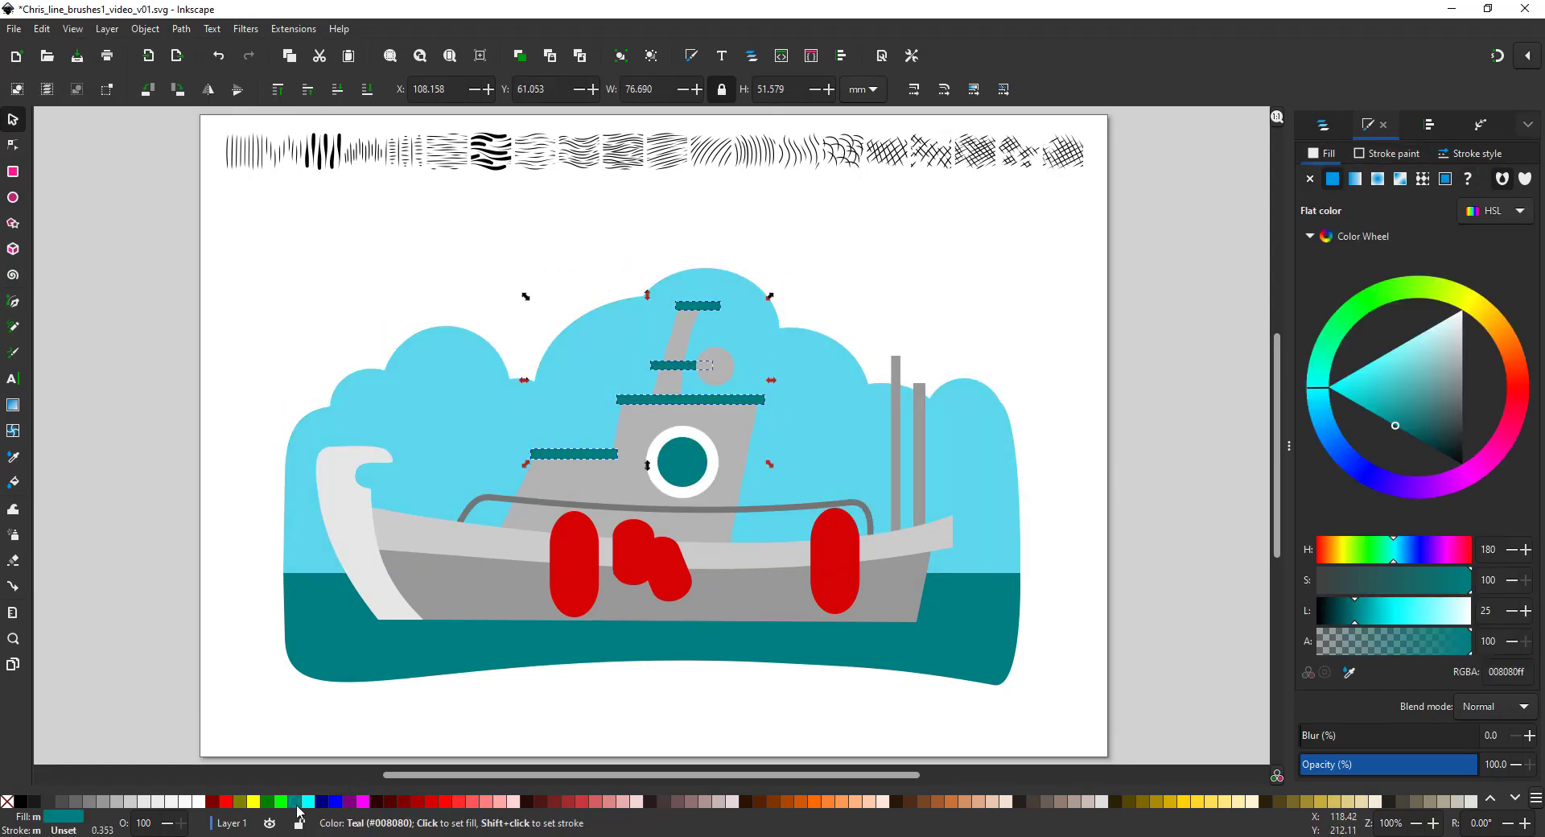
# Recolor the porthole with a turquoise ring and dark teal glass, and shrink and reposition it on the cabin
pyautogui.click(660, 482)
pyautogui.click(1318, 383)
pyautogui.click(1381, 373)
pyautogui.click(701, 458)
pyautogui.click(1424, 445)
pyautogui.keyDown('shift'); pyautogui.click(712, 475); pyautogui.keyUp('shift')
pyautogui.moveTo(726, 504); pyautogui.dragTo(711, 491)
pyautogui.moveTo(684, 462); pyautogui.dragTo(703, 546)
# Fill the front mast, the radar circle and both cabin sections with white
pyautogui.click(689, 335)
pyautogui.keyDown('shift'); pyautogui.click(720, 380); pyautogui.keyUp('shift')
pyautogui.keyDown('shift'); pyautogui.click(725, 439); pyautogui.keyUp('shift')
pyautogui.keyDown('shift'); pyautogui.click(576, 486); pyautogui.keyUp('shift')
pyautogui.click(199, 802)
pyautogui.click(13, 405)
pyautogui.click(1421, 641)
pyautogui.click(702, 515)
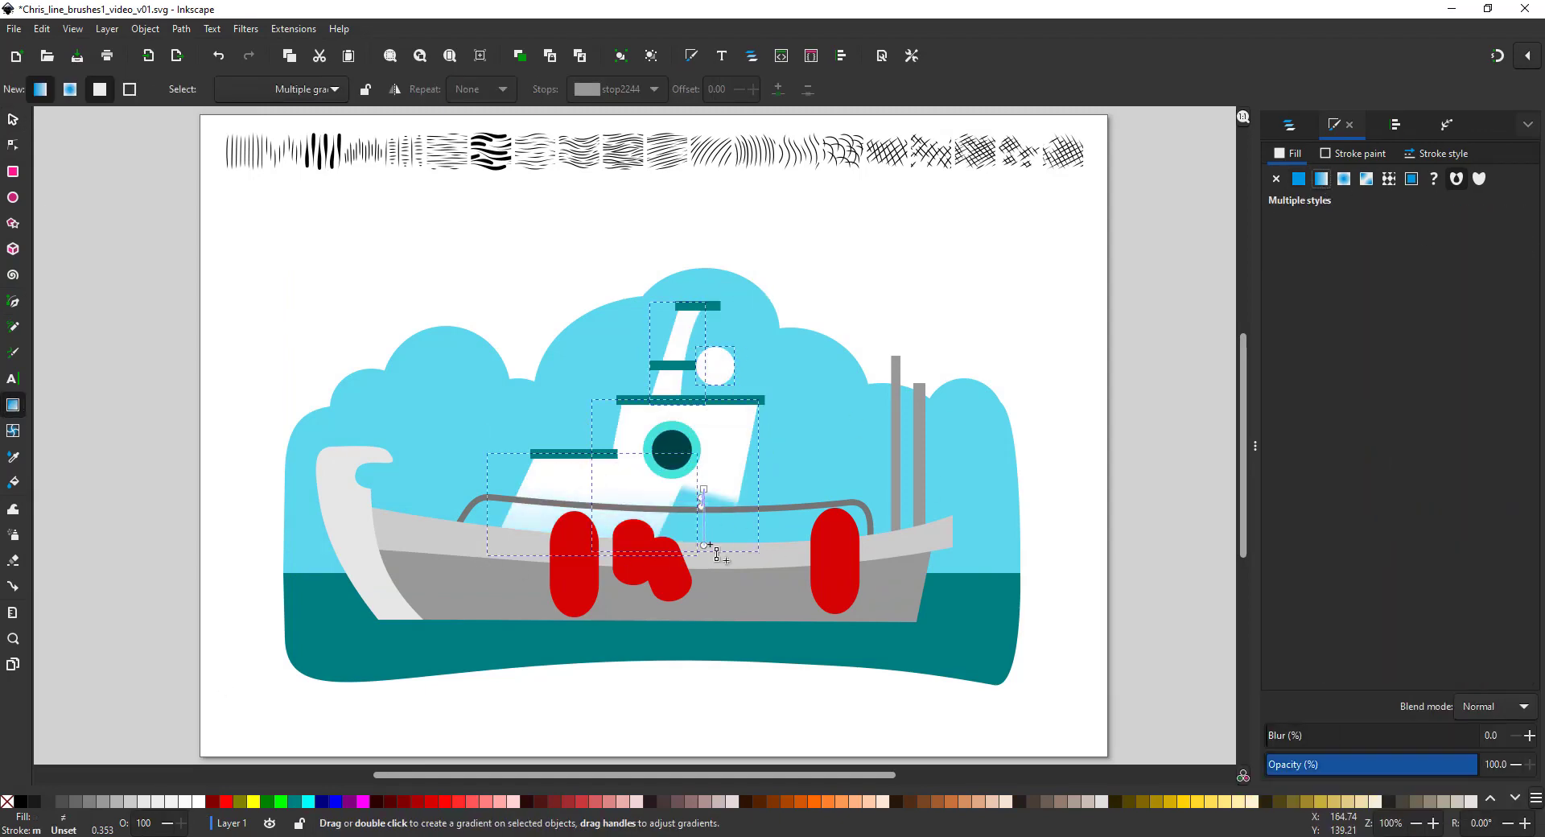
pyautogui.click(937, 519)
pyautogui.hotkey('ctrl', 'z')
pyautogui.hotkey('ctrl', 'z')
# Shade both cabin sections with a vertical white-to-gray gradient, its opaque gray stop at lightness 62 beneath the roof bars
pyautogui.click(713, 451)
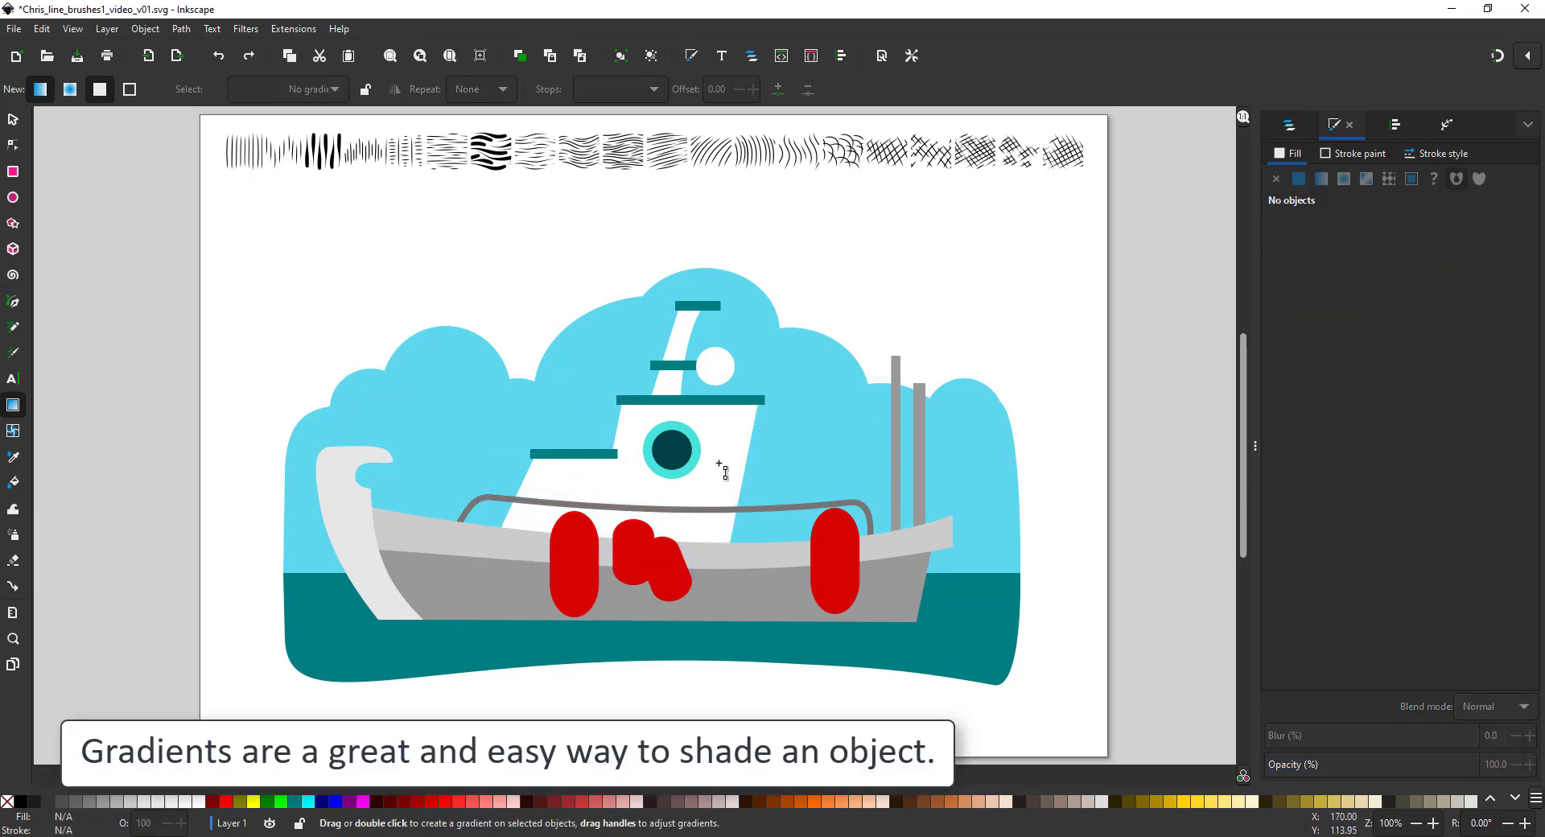
pyautogui.click(1470, 641)
pyautogui.click(1423, 610)
pyautogui.moveTo(719, 441)
pyautogui.mouseDown()
pyautogui.moveTo(718, 388)
pyautogui.moveTo(719, 429)
pyautogui.moveTo(719, 413)
pyautogui.mouseUp()
pyautogui.click(572, 486)
pyautogui.moveTo(572, 486); pyautogui.dragTo(573, 465)
pyautogui.click(1356, 213)
pyautogui.click(1360, 290)
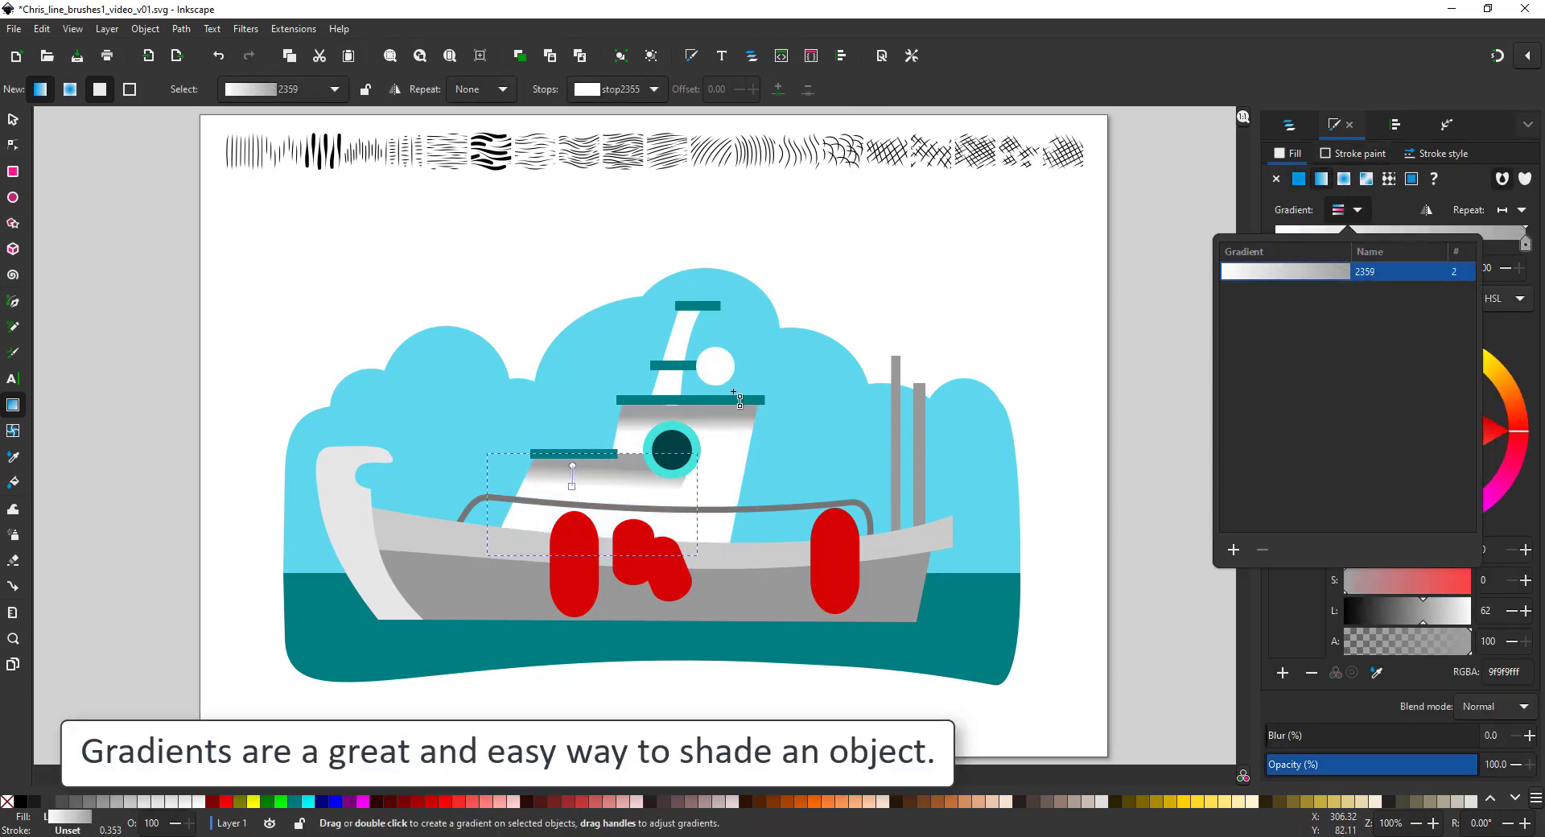
# Apply a white-to-gray linear gradient to the front mast above the cabin
pyautogui.click(13, 120)
pyautogui.click(681, 342)
pyautogui.click(1321, 179)
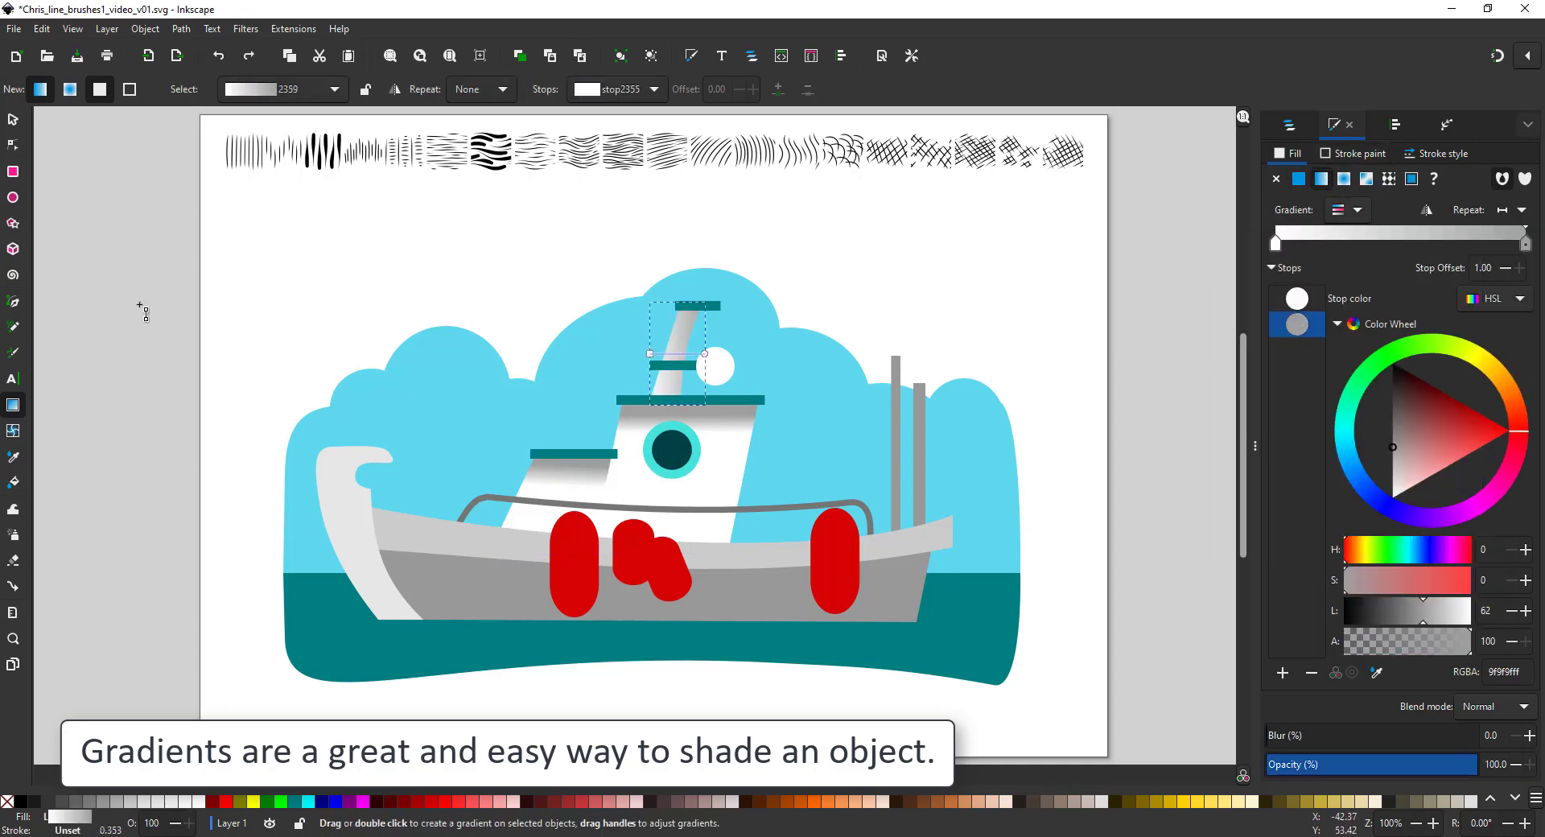
# Recolor the front mast's lower crossbar gray and its top bar white
pyautogui.press('n')
pyautogui.click(708, 368)
pyautogui.click(674, 365)
pyautogui.click(1454, 359)
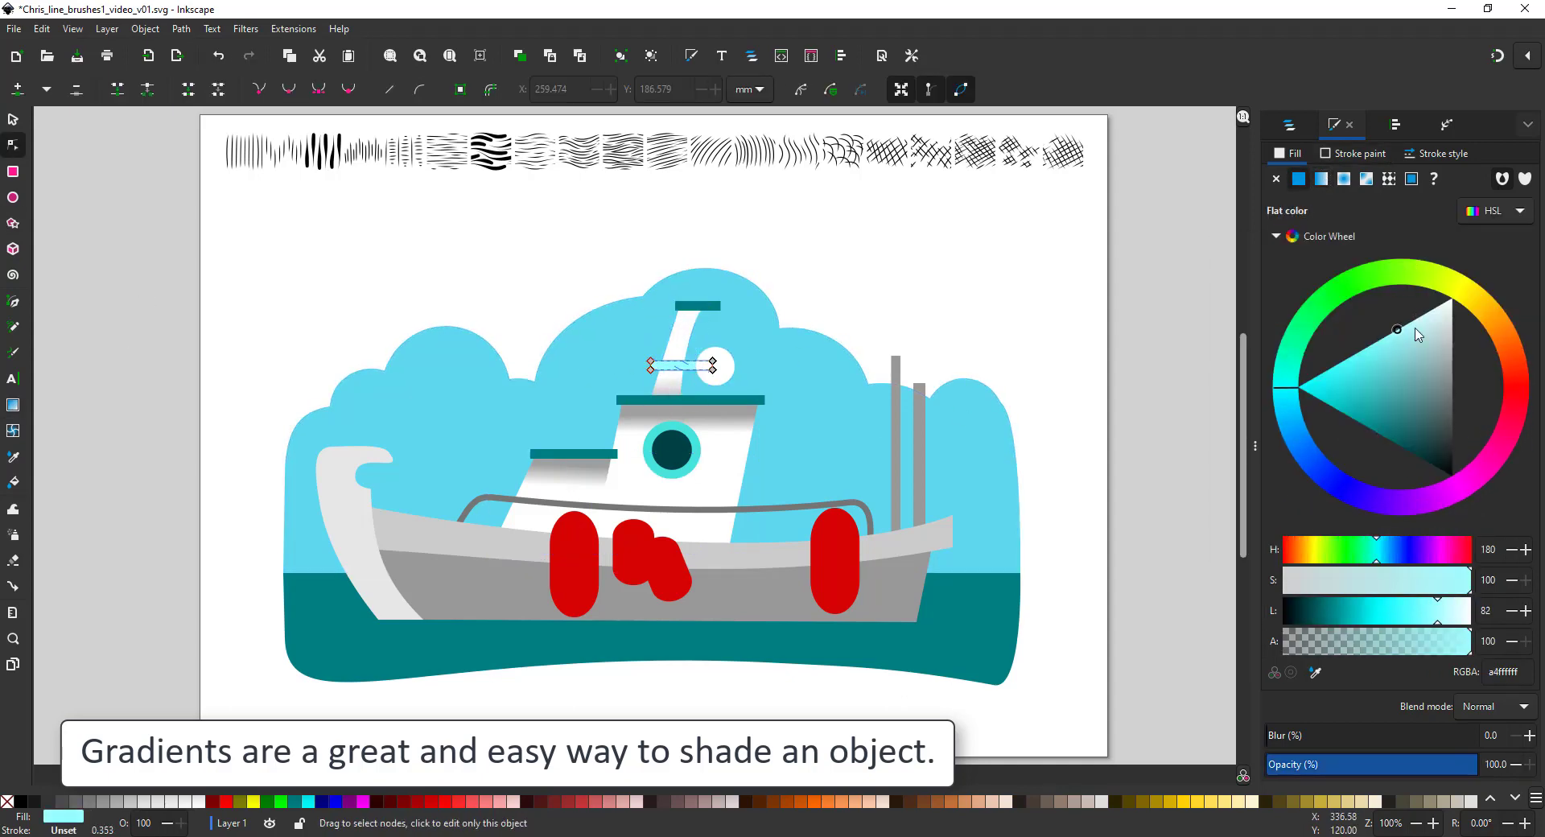
pyautogui.click(712, 305)
pyautogui.click(1453, 301)
# Apply a vertical linear gradient to both stern masts, fading from gray toward their bases
pyautogui.click(896, 516)
pyautogui.keyDown('shift'); pyautogui.click(919, 511); pyautogui.keyUp('shift')
pyautogui.click(13, 405)
pyautogui.moveTo(908, 458); pyautogui.dragTo(903, 525)
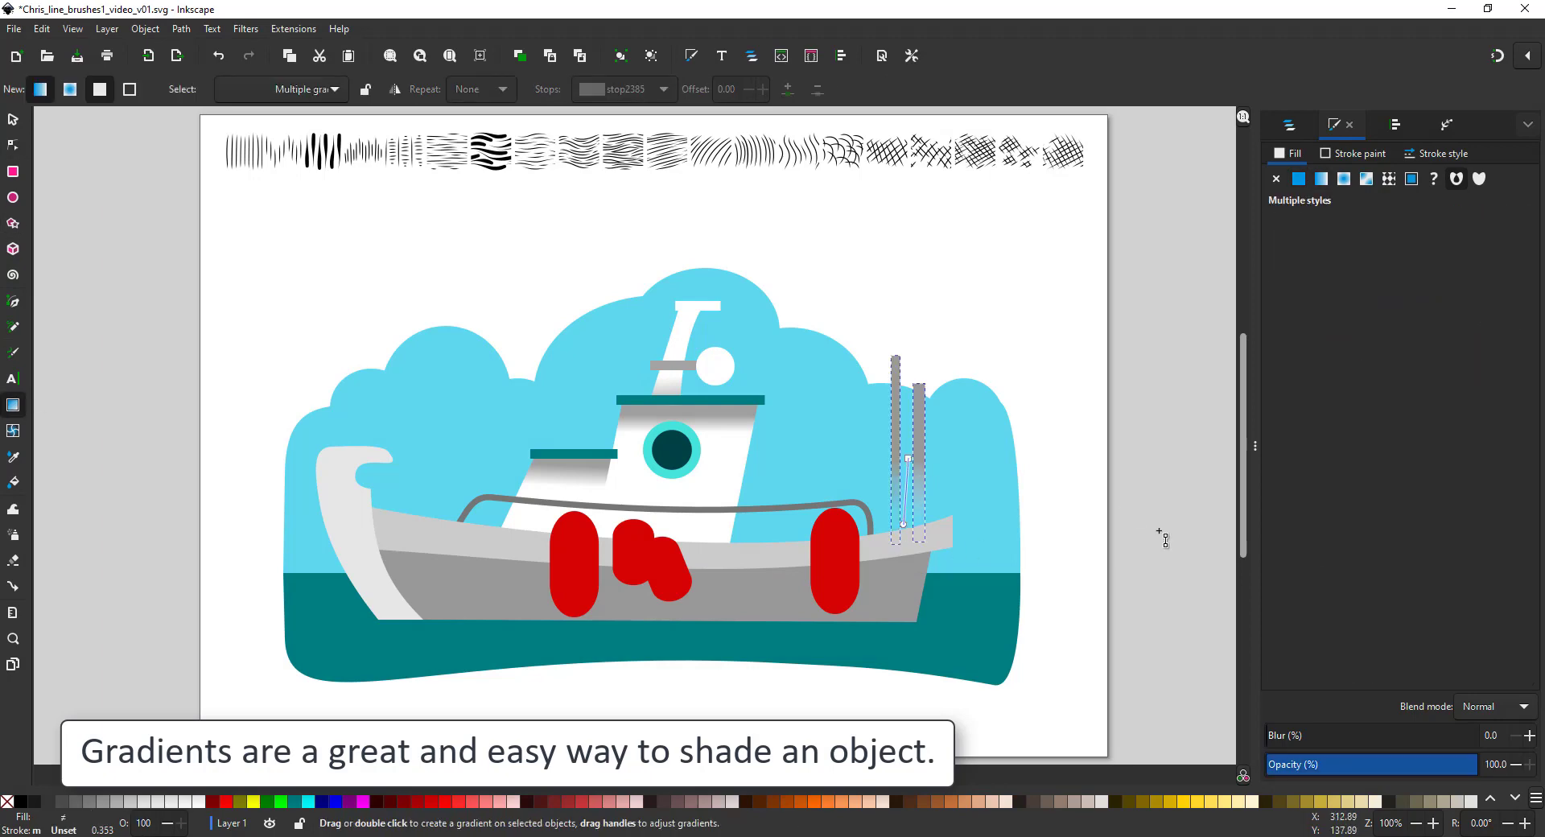
# Give the aft mast's gradient an opaque dark end stop and two bright intermediate stops, and align its handles with the mast
pyautogui.click(13, 121)
pyautogui.click(919, 467)
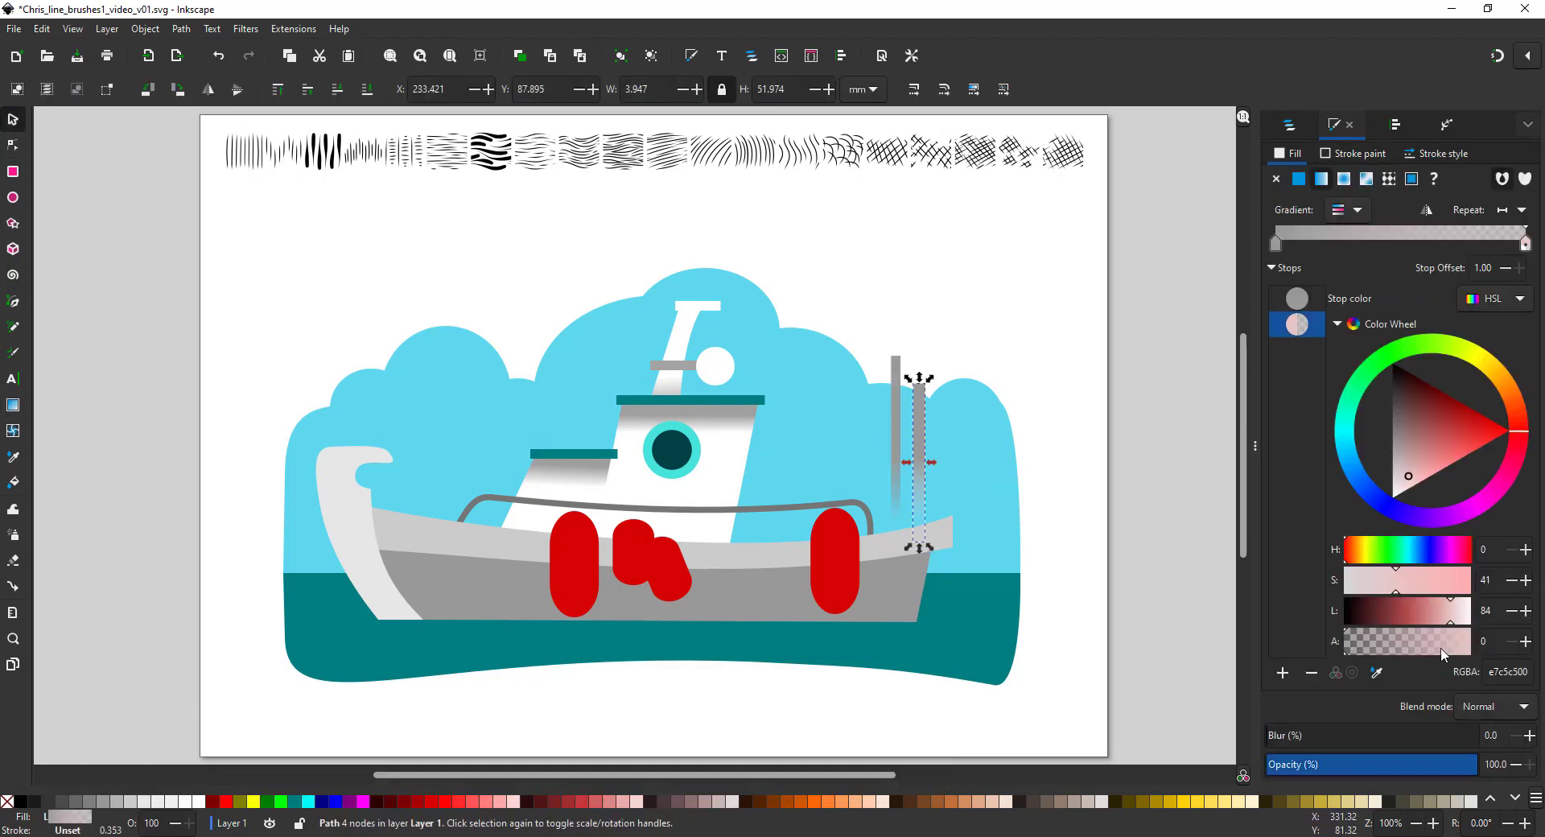
pyautogui.click(1386, 610)
pyautogui.click(1470, 641)
pyautogui.doubleClick(1360, 233)
pyautogui.moveTo(1411, 611); pyautogui.dragTo(1473, 612)
pyautogui.doubleClick(1350, 233)
pyautogui.moveTo(1359, 243); pyautogui.dragTo(1487, 244)
pyautogui.click(13, 145)
pyautogui.moveTo(908, 458); pyautogui.dragTo(921, 392)
pyautogui.moveTo(903, 525); pyautogui.dragTo(919, 527)
# Tilt the aft mast backward and reposition it on the stern
pyautogui.click(13, 121)
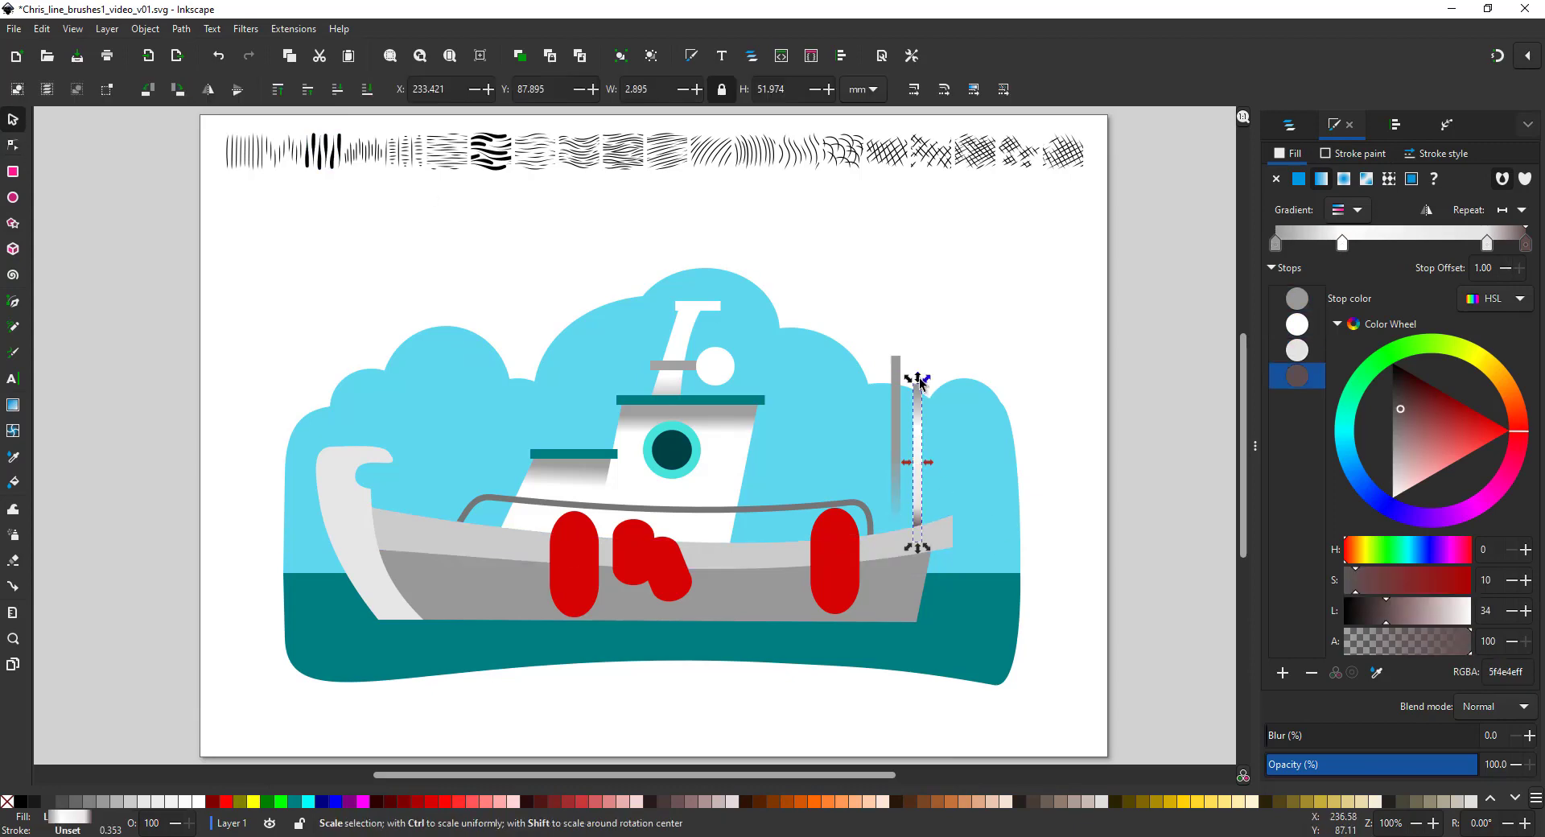
pyautogui.click(919, 435)
pyautogui.moveTo(931, 379); pyautogui.dragTo(950, 383)
pyautogui.moveTo(929, 413); pyautogui.dragTo(914, 351)
# Apply the multi-stop mast gradient to the forward stern mast and tilt it slightly backward
pyautogui.click(895, 427)
pyautogui.click(1349, 210)
pyautogui.click(1287, 290)
pyautogui.click(13, 146)
pyautogui.click(13, 120)
pyautogui.moveTo(905, 451); pyautogui.dragTo(910, 460)
# Fill the upper hull strip white and add a reshaped duplicate in gray with lightness 73 as shading, lowered four levels
pyautogui.click(747, 566)
pyautogui.moveTo(1434, 611); pyautogui.dragTo(1472, 611)
pyautogui.hotkey('ctrl', 'd')
pyautogui.click(13, 146)
pyautogui.moveTo(352, 548); pyautogui.dragTo(346, 522)
pyautogui.moveTo(954, 548); pyautogui.dragTo(953, 525)
pyautogui.click(1421, 611)
pyautogui.moveTo(678, 544); pyautogui.dragTo(672, 555)
pyautogui.press('pagedown')
pyautogui.press('pagedown')
pyautogui.press('pagedown')
pyautogui.press('pagedown')
# Duplicate the upper hull strip and delete its lower part so only the top edge remains as a line
pyautogui.hotkey('ctrl', 'd')
pyautogui.click(772, 553)
pyautogui.click(147, 91)
pyautogui.press('Delete')
# Remove the rail line's fill, give it a cyan stroke 2 wide and adjust its curve at the stern
pyautogui.click(1277, 179)
pyautogui.click(1354, 154)
pyautogui.click(1299, 179)
pyautogui.click(1287, 373)
pyautogui.moveTo(1321, 378); pyautogui.dragTo(1324, 337)
pyautogui.click(1437, 154)
pyautogui.moveTo(1342, 185); pyautogui.dragTo(1216, 183)
pyautogui.write('5')
pyautogui.press('Return')
pyautogui.write('2')
pyautogui.press('Return')
pyautogui.moveTo(953, 514); pyautogui.dragTo(905, 554)
# Duplicate the cyan line as an orange stripe lower on the hull and fit its end nodes to the bow and stern
pyautogui.hotkey('ctrl', 'd')
pyautogui.press('s')
pyautogui.click(1355, 154)
pyautogui.moveTo(1465, 294); pyautogui.dragTo(1476, 357)
pyautogui.click(13, 145)
pyautogui.moveTo(957, 541); pyautogui.dragTo(958, 547)
pyautogui.moveTo(338, 528); pyautogui.dragTo(339, 542)
# Shade the lower hull with a vertical linear gradient from gray at the keel to white above
pyautogui.click(414, 583)
pyautogui.click(13, 405)
pyautogui.moveTo(519, 610); pyautogui.dragTo(521, 571)
pyautogui.click(1293, 153)
# Lower the bow shape two levels in the stacking order
pyautogui.press('s')
pyautogui.click(365, 558)
pyautogui.press('pagedown')
pyautogui.press('pagedown')
# Duplicate the gray shading strip and fit its nodes beneath the orange stripe as a shadow on the lower hull
pyautogui.click(521, 543)
pyautogui.hotkey('ctrl', 'd')
pyautogui.press('n')
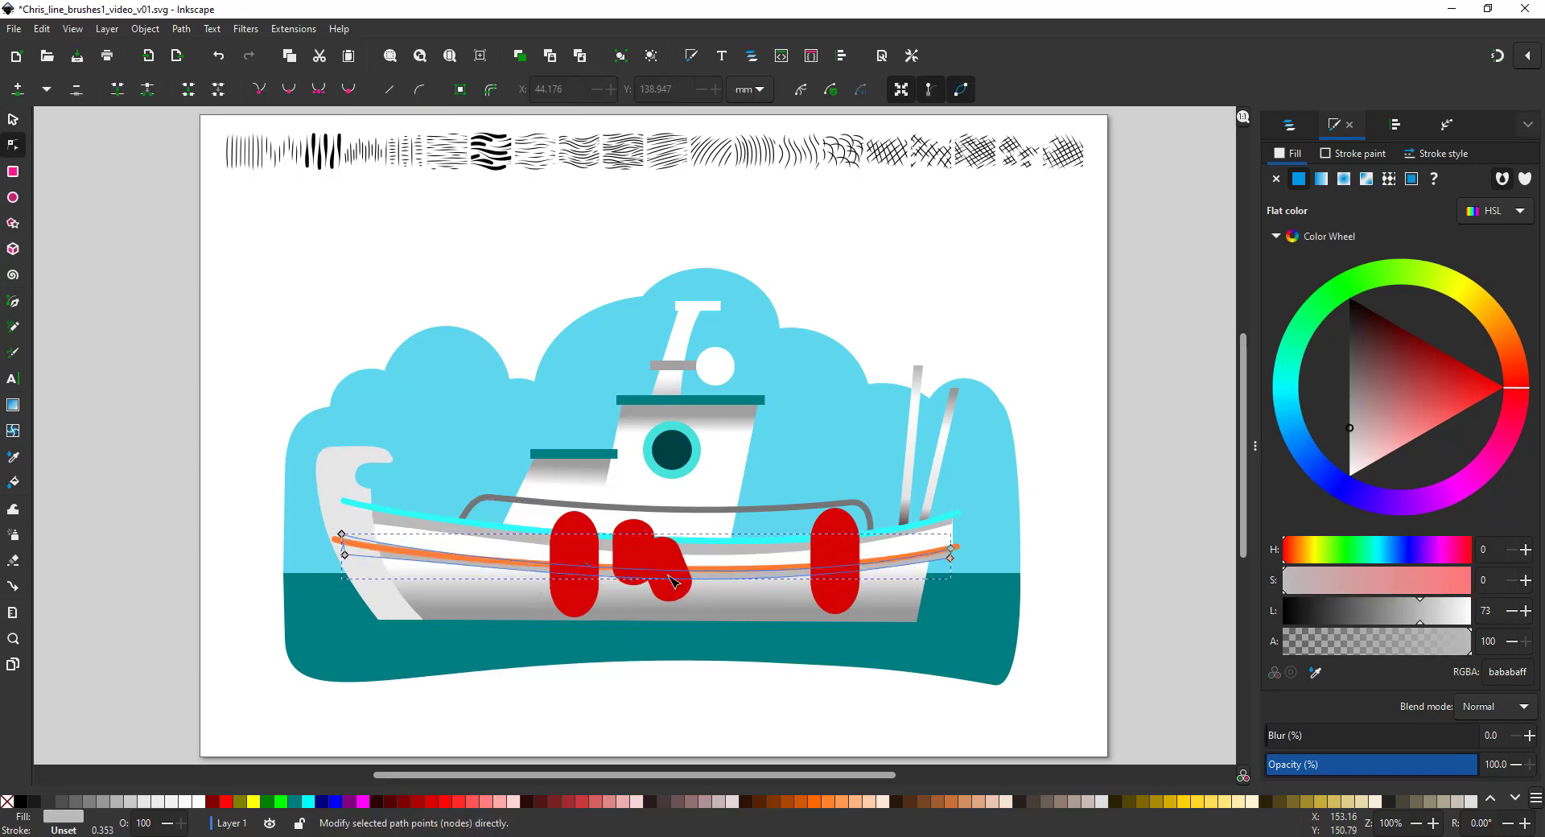
pyautogui.moveTo(951, 559); pyautogui.dragTo(948, 557)
pyautogui.click(900, 593)
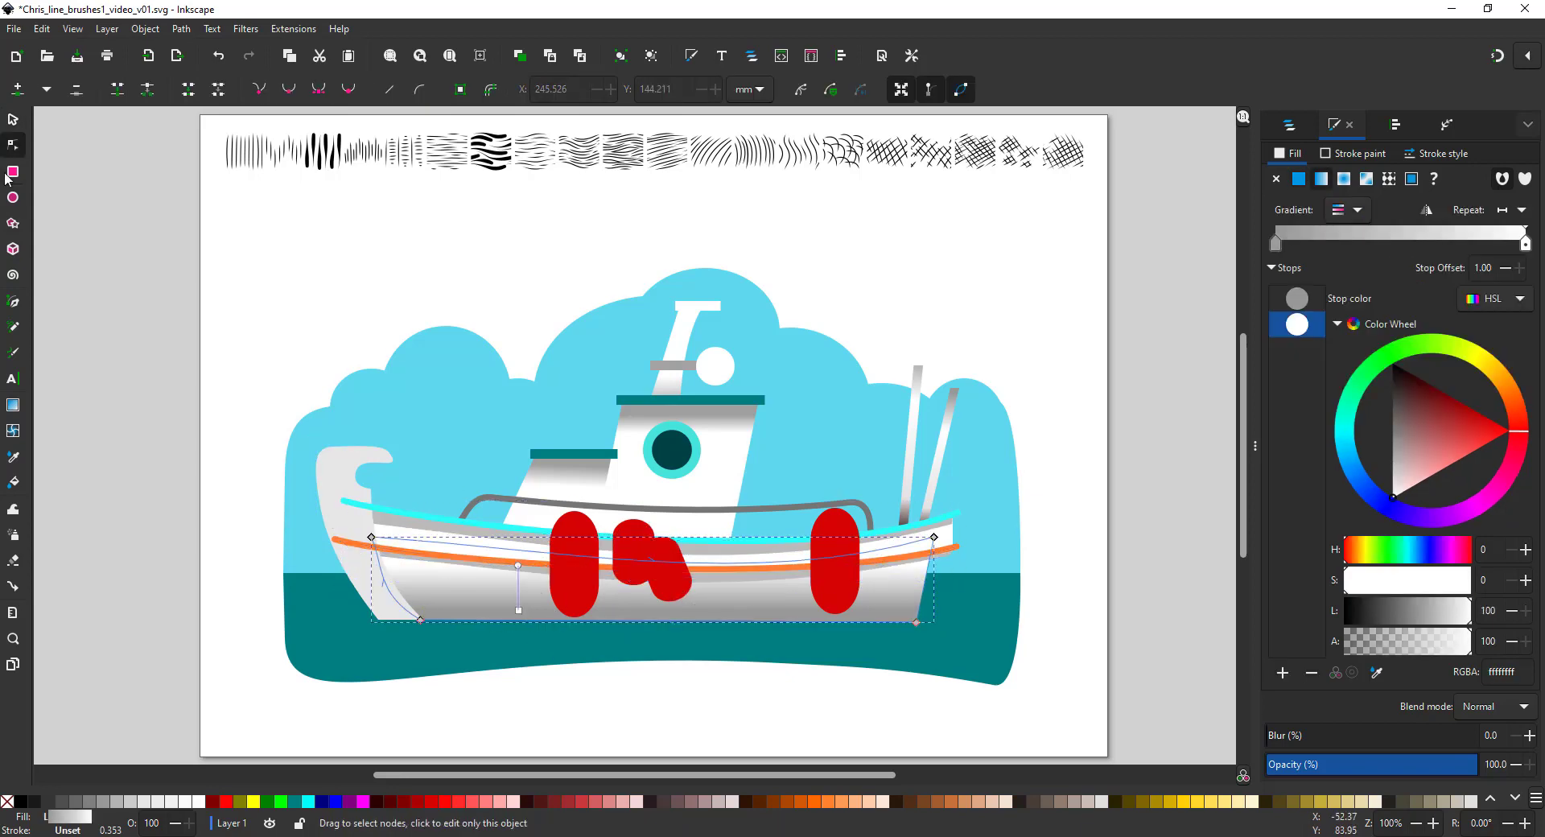
# Draw a closed six-point polygon with the Pen tool across the bottom of the hull and fill it flat blue (#0059ff)
pyautogui.click(13, 311)
pyautogui.click(342, 613)
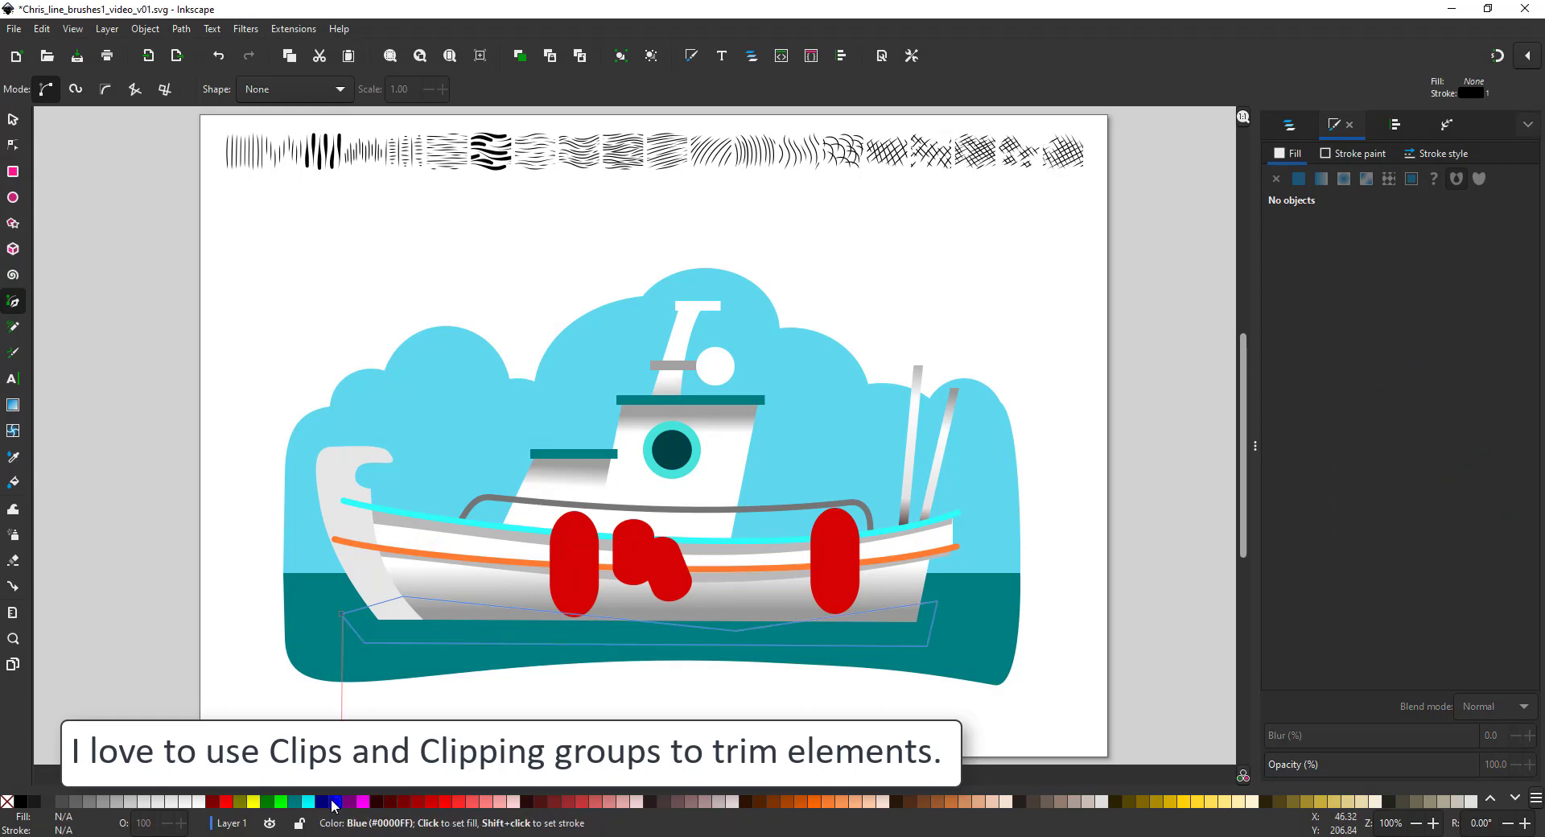
pyautogui.press('Return')
pyautogui.press('n')
pyautogui.click(1299, 180)
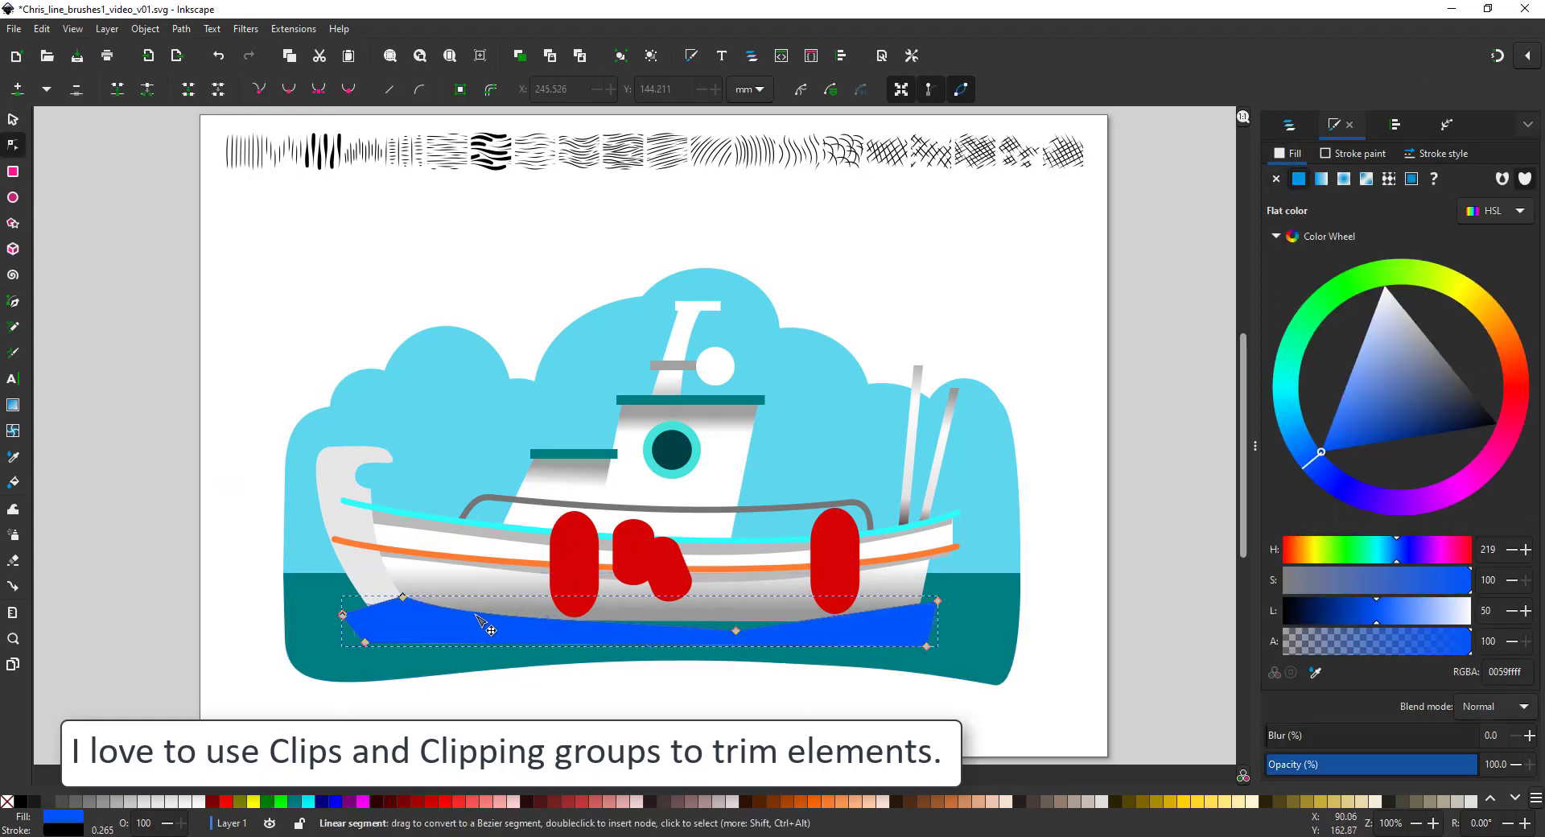
# Remove the stroke from the blue hull polygon and cut it to the clipboard
pyautogui.press('s')
pyautogui.click(1354, 153)
pyautogui.click(1276, 179)
pyautogui.hotkey('ctrl', 'x')
# Turn the lower hull shape into a clip group and select that group as the paste target
pyautogui.rightClick(457, 599)
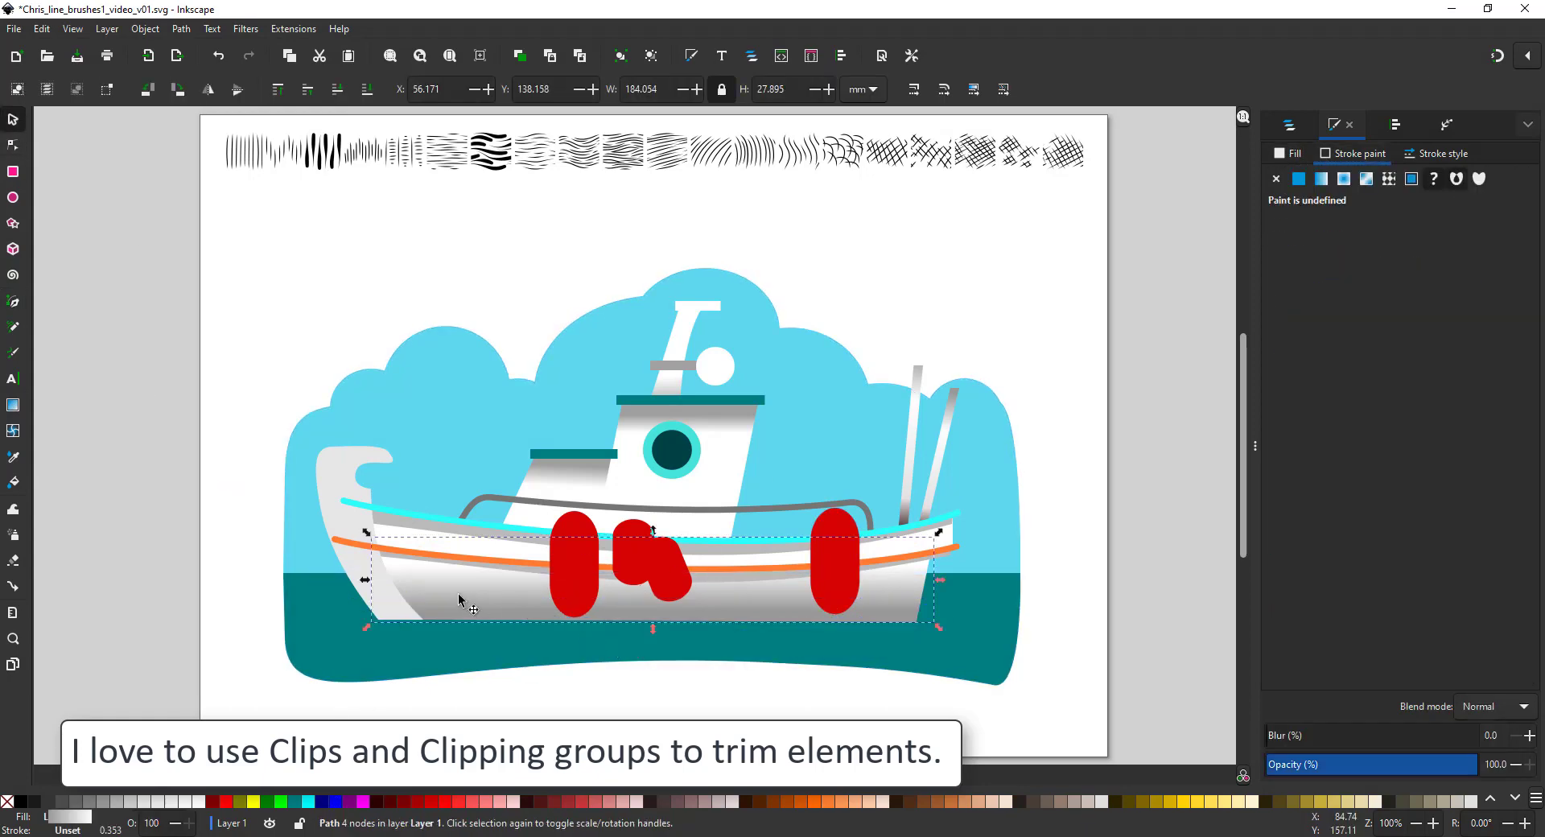
pyautogui.click(530, 541)
pyautogui.click(1290, 125)
pyautogui.click(1341, 567)
pyautogui.hotkey('ctrl', 'shift', 'v')
pyautogui.moveTo(884, 615); pyautogui.dragTo(902, 665)
pyautogui.hotkey('ctrl', 'z')
pyautogui.hotkey('ctrl', 'z')
# Paste the blue polygon in place inside the lower hull's clip group
pyautogui.click(1343, 568)
pyautogui.hotkey('ctrl', 'alt', 'v')
# Shade the bow shape with a linear gradient from gray near the keel to white toward the top
pyautogui.rightClick(366, 578)
pyautogui.click(13, 405)
pyautogui.moveTo(395, 606); pyautogui.dragTo(335, 464)
pyautogui.click(1343, 125)
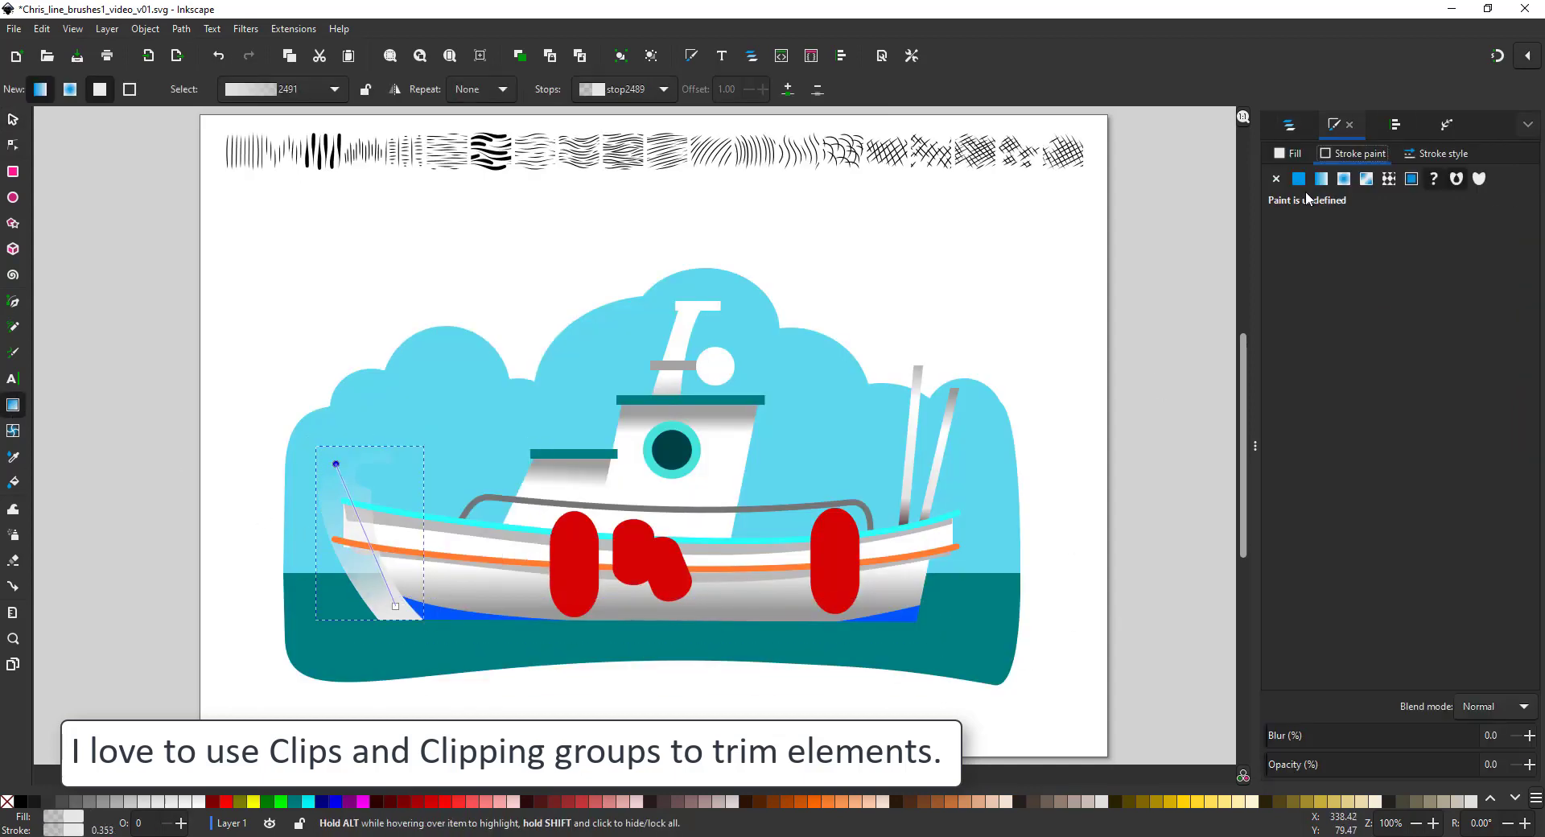
pyautogui.click(21, 802)
pyautogui.click(198, 802)
pyautogui.click(395, 606)
pyautogui.click(75, 801)
pyautogui.moveTo(395, 607); pyautogui.dragTo(363, 529)
pyautogui.moveTo(396, 608)
pyautogui.mouseDown()
pyautogui.moveTo(413, 621)
pyautogui.moveTo(452, 604)
pyautogui.mouseUp()
# Turn the bow shape into a clip group and paste the blue polygon in place inside it
pyautogui.click(13, 119)
pyautogui.rightClick(365, 571)
pyautogui.click(562, 515)
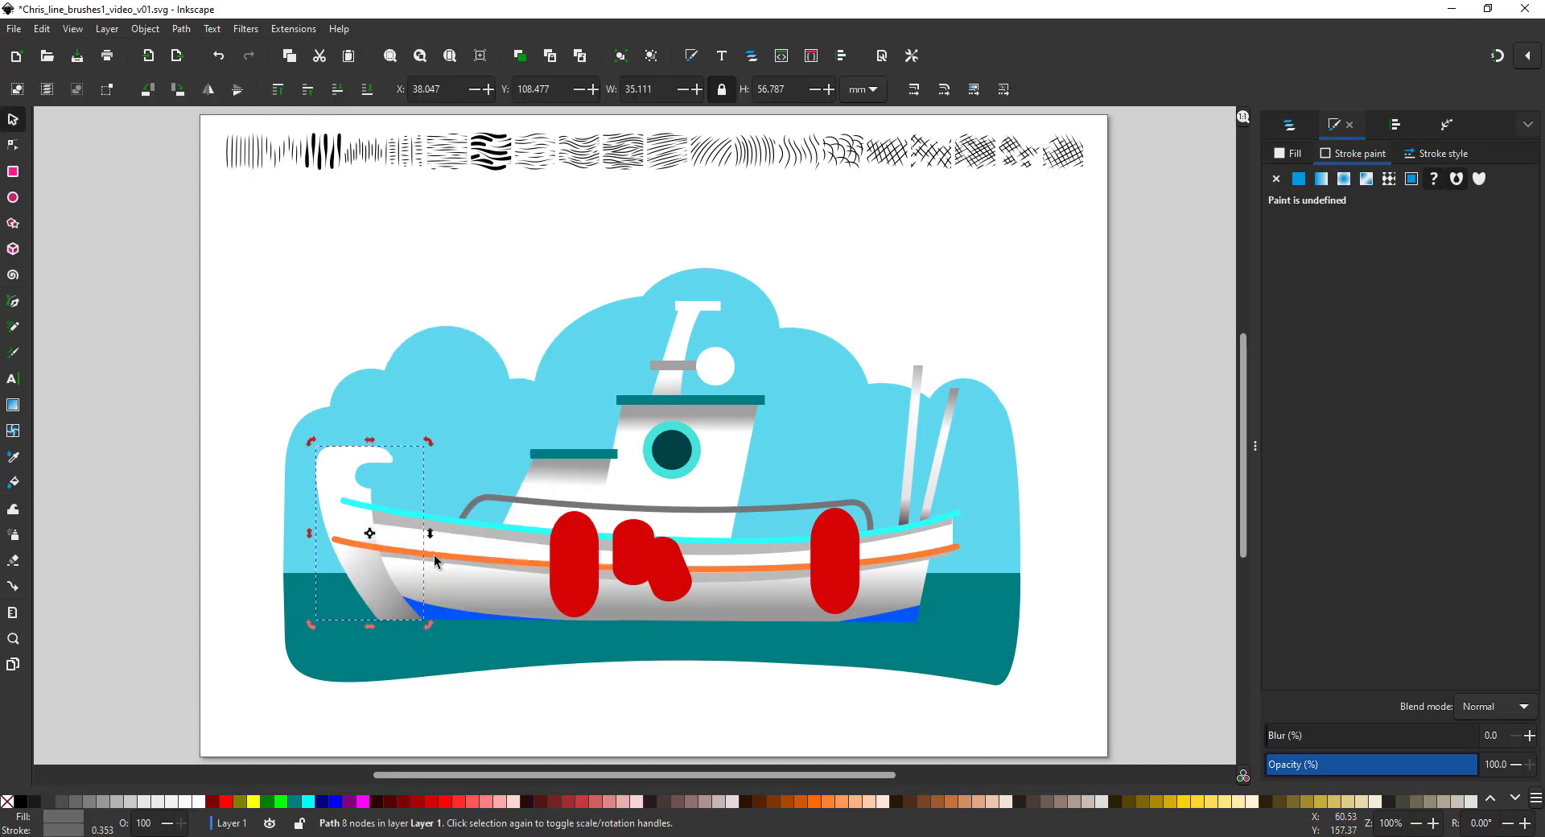
pyautogui.click(1289, 125)
pyautogui.click(1340, 448)
pyautogui.hotkey('ctrl', 'alt', 'v')
# Fill the clipped polygon inside the lower hull's group with navy blue
pyautogui.click(441, 617)
pyautogui.click(1346, 624)
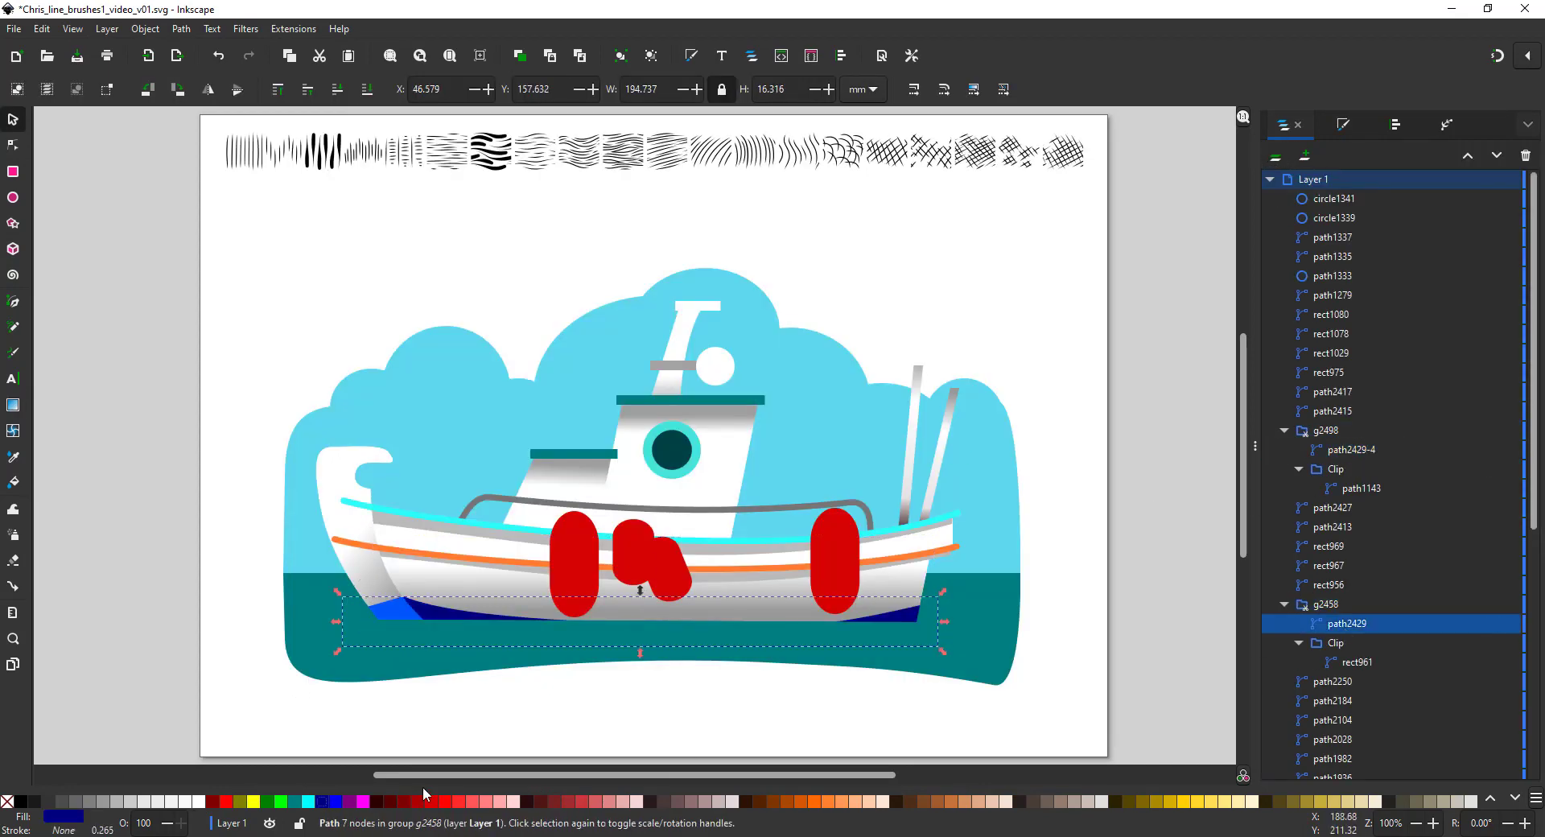
# Give the sky shape a vertical linear gradient from sky blue at the top to white at the horizon
pyautogui.click(563, 407)
pyautogui.press('g')
pyautogui.moveTo(656, 320); pyautogui.dragTo(658, 550)
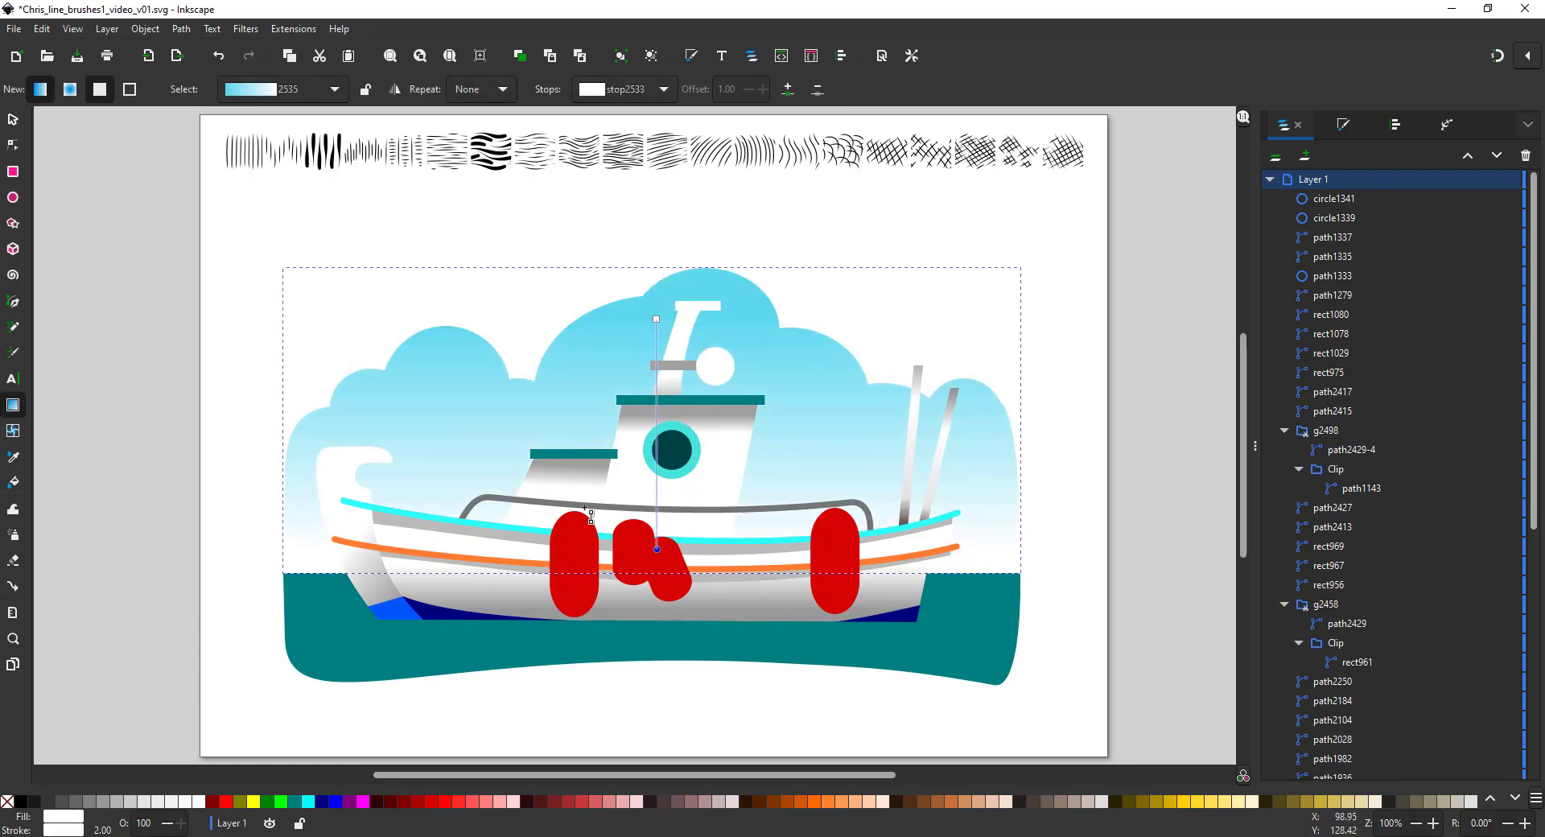
# Fill both cabin roofs and the porthole ring with the cyan picked from the hull's rail
pyautogui.press('s')
pyautogui.click(573, 454)
pyautogui.keyDown('shift'); pyautogui.click(690, 400); pyautogui.keyUp('shift')
pyautogui.keyDown('shift'); pyautogui.click(694, 451); pyautogui.keyUp('shift')
pyautogui.press('d')
pyautogui.click(720, 540)
# Remove the stroke from the roofs and porthole ring and mute their fill to teal
pyautogui.click(1342, 124)
pyautogui.click(1298, 178)
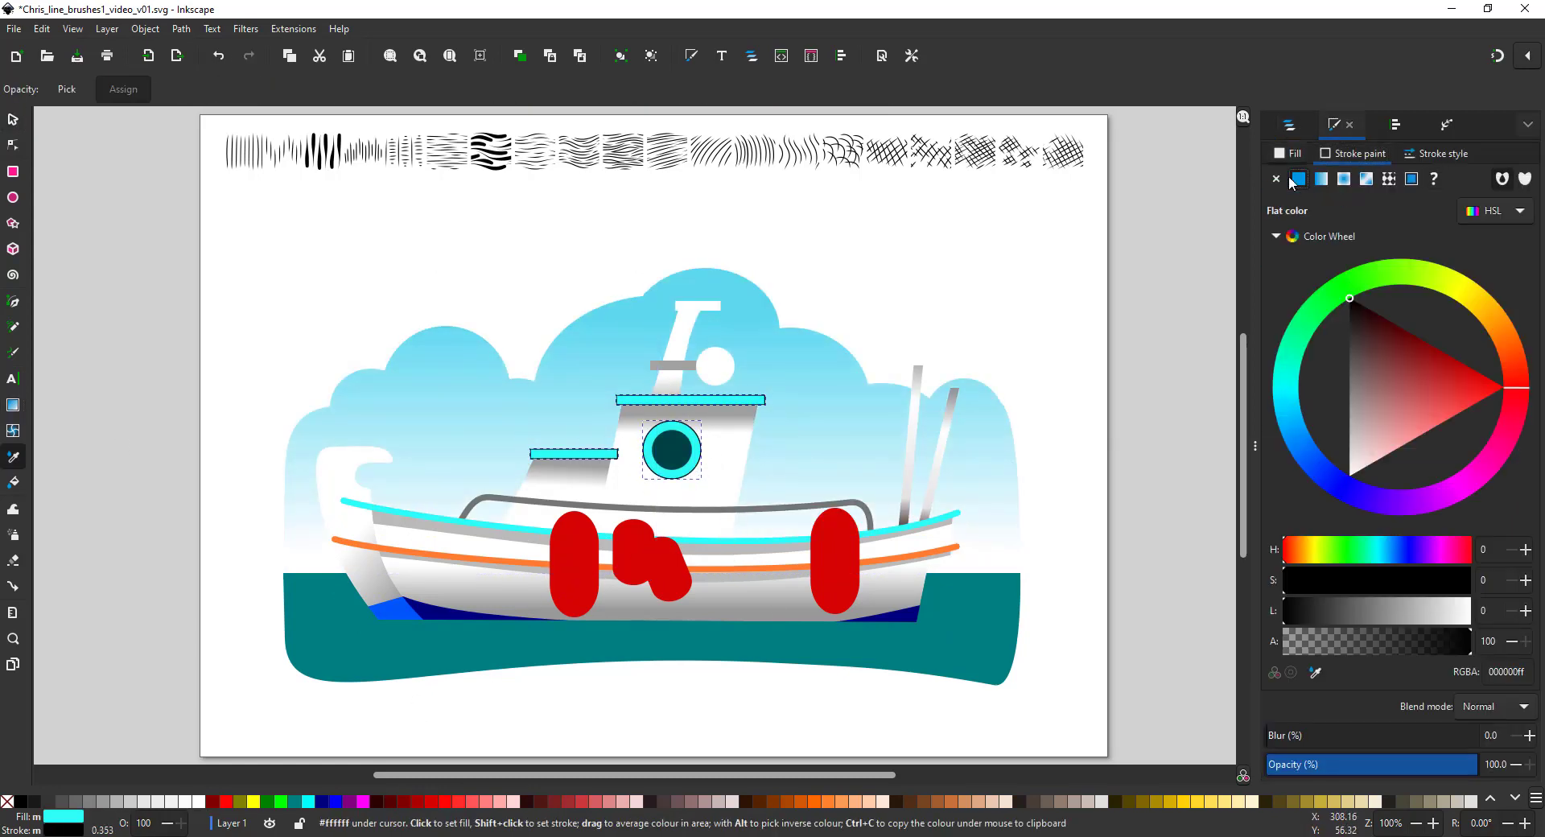
pyautogui.click(1278, 178)
pyautogui.click(1288, 153)
pyautogui.click(1363, 397)
# Pull the bow ends of the rail and hull stripe inward and match the rail's stroke to the roofs' teal
pyautogui.click(13, 123)
pyautogui.click(346, 541)
pyautogui.click(13, 145)
pyautogui.moveTo(334, 539)
pyautogui.mouseDown()
pyautogui.moveTo(363, 546)
pyautogui.moveTo(361, 504)
pyautogui.mouseUp()
pyautogui.click(1354, 153)
pyautogui.press('d')
pyautogui.click(742, 400)
pyautogui.press('s')
pyautogui.press('Escape')
# Fill the two outer fenders with orange and set the hull stripe's stroke to red (#ff0025)
pyautogui.click(590, 549)
pyautogui.click(810, 802)
pyautogui.click(749, 569)
pyautogui.keyDown('shift'); pyautogui.click(448, 803); pyautogui.keyUp('shift')
pyautogui.click(1516, 407)
# Draw an orange ellipse about 7.4 by 7.3 mm on the left fender's top and cut out its center to form a ring
pyautogui.click(590, 581)
pyautogui.scroll(3, 590, 581)
pyautogui.press('e')
pyautogui.moveTo(514, 353); pyautogui.dragTo(579, 417)
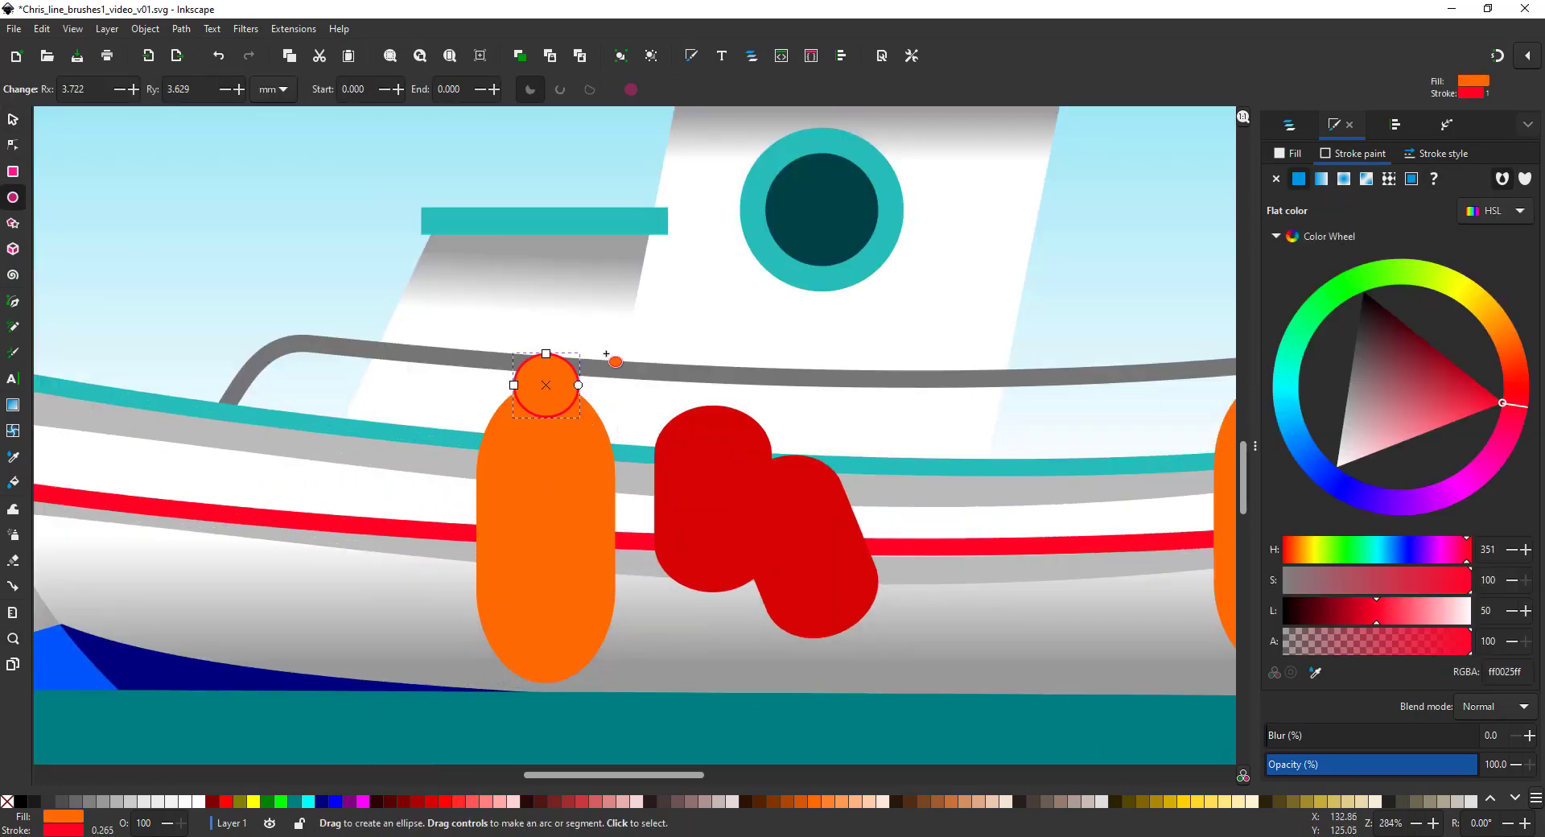
pyautogui.press('s')
pyautogui.moveTo(580, 354)
pyautogui.mouseDown()
pyautogui.moveTo(568, 374)
pyautogui.moveTo(552, 365)
pyautogui.mouseUp()
pyautogui.hotkey('ctrl', '-')
pyautogui.moveTo(586, 339); pyautogui.dragTo(572, 355)
# Place copies of the ring on top of the other three fenders and add small circles beneath the orange fenders
pyautogui.moveTo(552, 373); pyautogui.dragTo(562, 687)
pyautogui.hotkey('ctrl', 'd')
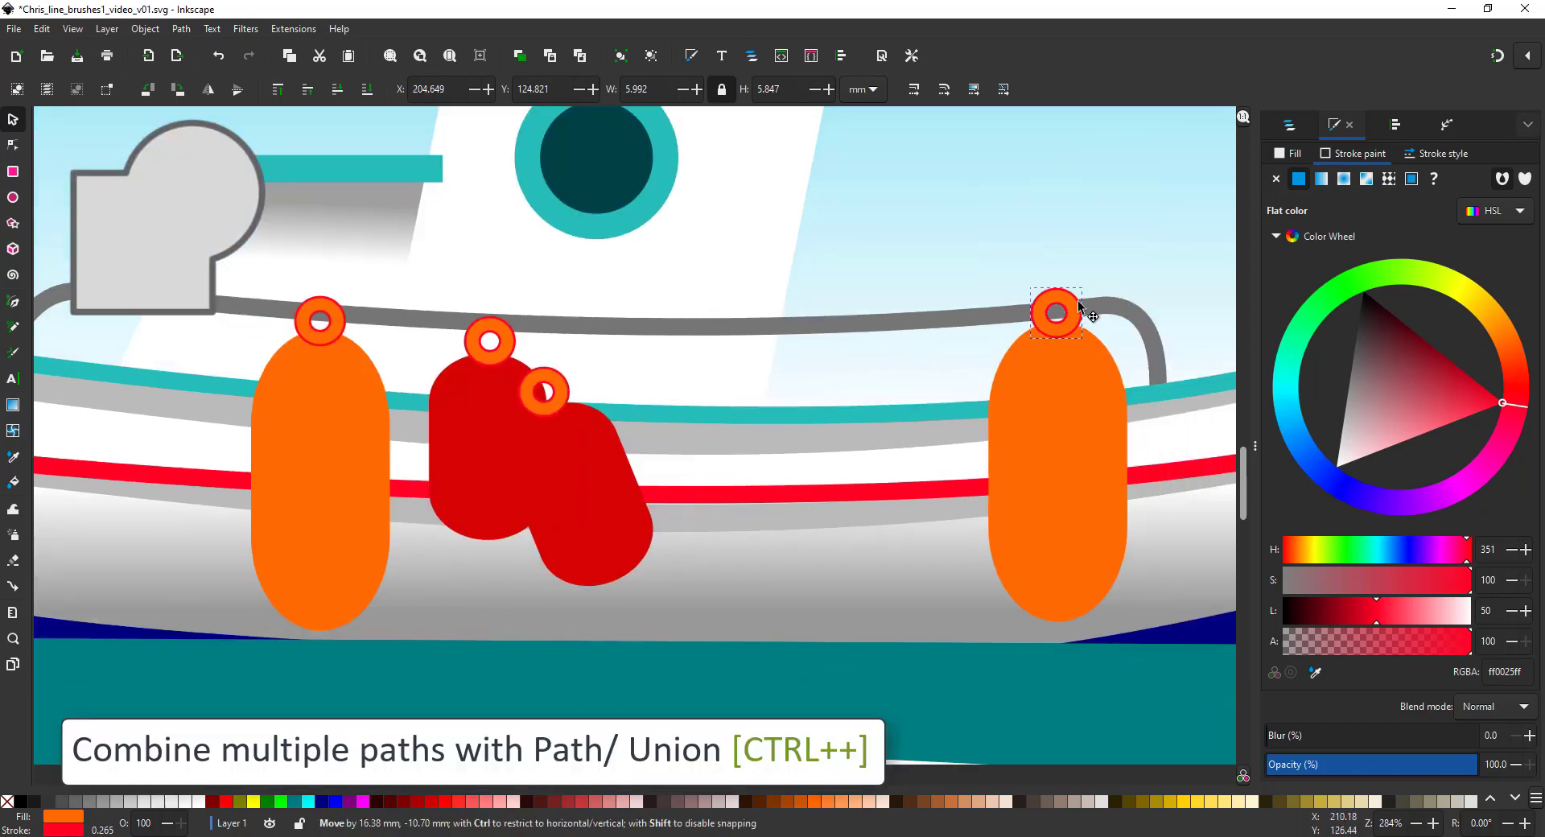
pyautogui.press('e')
pyautogui.moveTo(300, 614); pyautogui.dragTo(338, 648)
# Unite each fender with its ring and any bottom circle into a single path using Union
pyautogui.press('s')
pyautogui.keyDown('shift'); pyautogui.click(1058, 547); pyautogui.keyUp('shift')
pyautogui.keyDown('shift'); pyautogui.click(1064, 326); pyautogui.keyUp('shift')
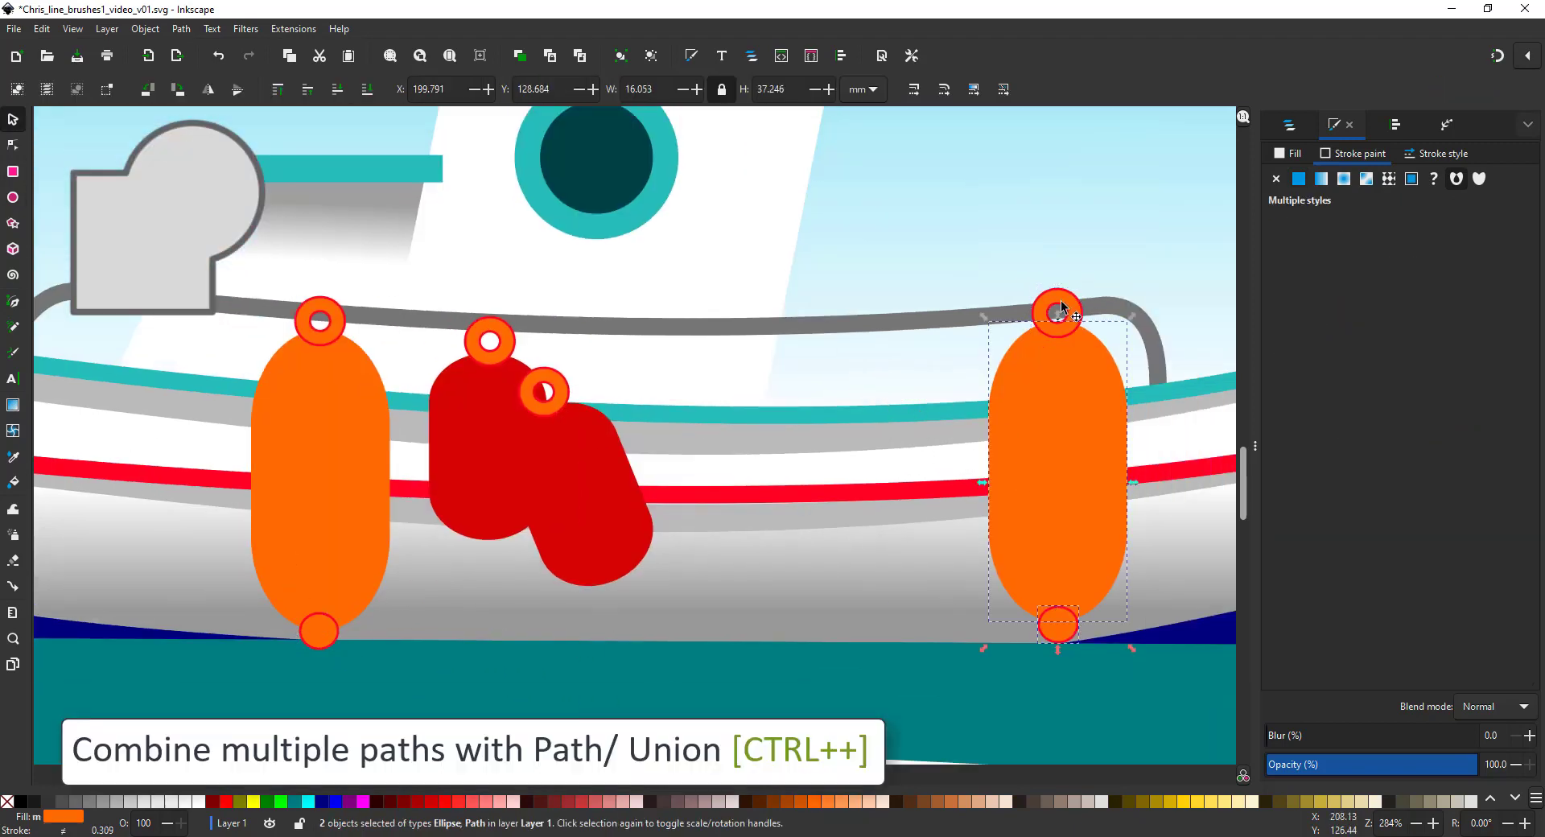
pyautogui.hotkey('ctrl', '+')
pyautogui.click(498, 356)
pyautogui.keyDown('shift'); pyautogui.click(508, 415); pyautogui.keyUp('shift')
pyautogui.hotkey('ctrl', '+')
pyautogui.click(556, 407)
pyautogui.hotkey('ctrl', '+')
# Shade the left orange fender with a linear gradient from orange at the top to red-orange at the bottom
pyautogui.press('5')
pyautogui.press('g')
pyautogui.moveTo(552, 524); pyautogui.dragTo(563, 662)
pyautogui.click(775, 801)
pyautogui.click(787, 802)
# Shade the two red fenders with linear gradients from red at the bottom to lighter red at the top
pyautogui.press('s')
pyautogui.click(617, 555)
pyautogui.press('g')
pyautogui.moveTo(619, 555); pyautogui.dragTo(603, 479)
pyautogui.moveTo(656, 588); pyautogui.dragTo(631, 525)
pyautogui.click(489, 804)
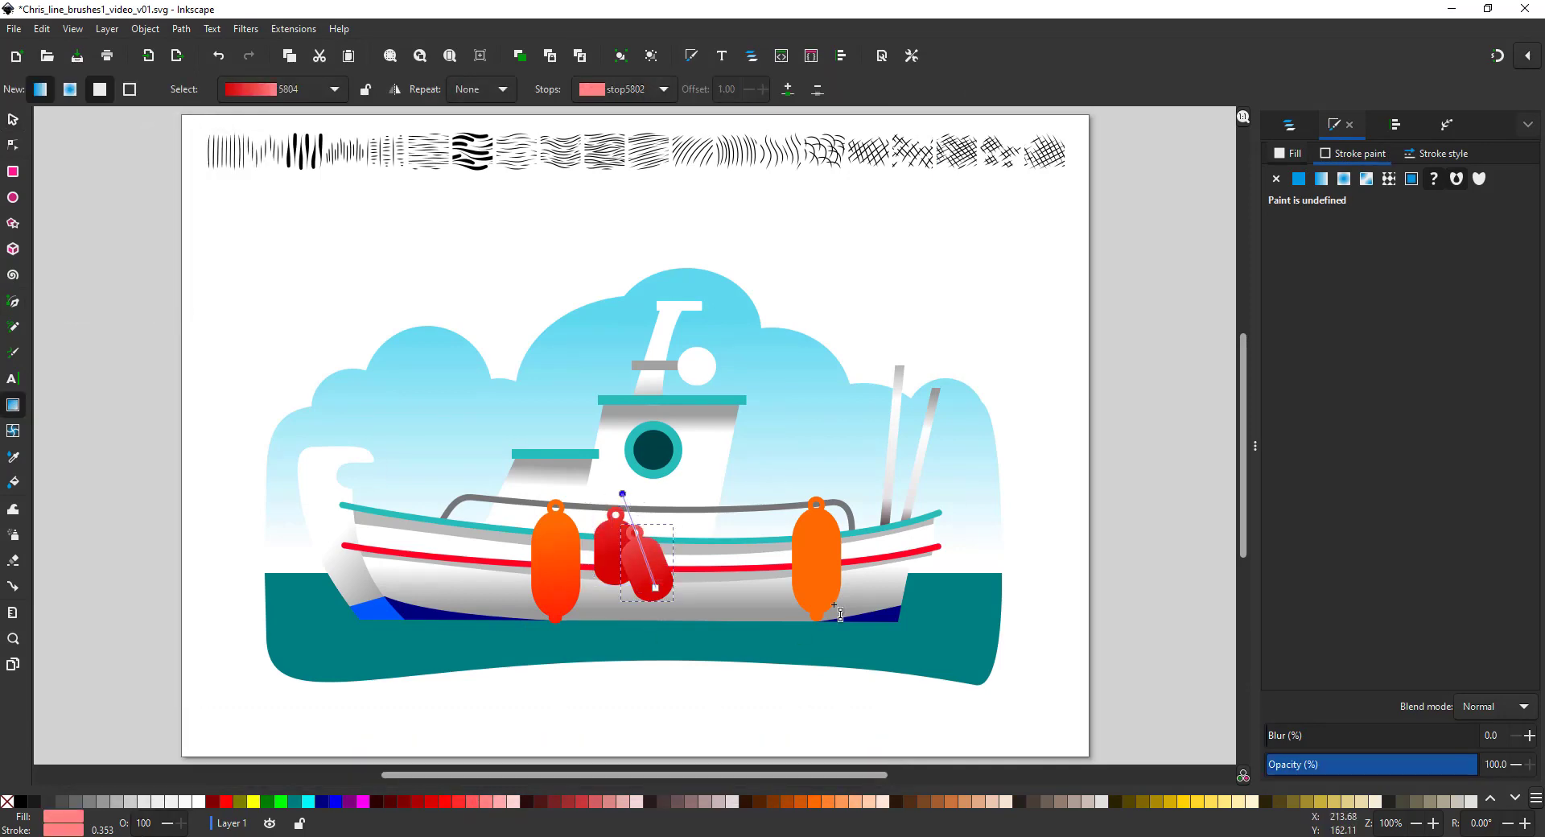
# Shade the right orange fender with a linear gradient from red-orange at the bottom to orange above
pyautogui.click(809, 589)
pyautogui.click(226, 802)
pyautogui.moveTo(815, 556); pyautogui.dragTo(839, 512)
# Rotate the two orange fenders slightly so that they hang tilted against the hull
pyautogui.press('s')
pyautogui.keyDown('shift'); pyautogui.click(557, 571); pyautogui.keyUp('shift')
pyautogui.press('Escape')
pyautogui.moveTo(586, 609); pyautogui.dragTo(554, 602)
# Duplicate the water shape, flip and squash it to about 16 mm high above the horizon, and lower it behind the boat
pyautogui.click(520, 643)
pyautogui.hotkey('ctrl', 'd')
pyautogui.moveTo(633, 692); pyautogui.dragTo(620, 533)
pyautogui.press('End')
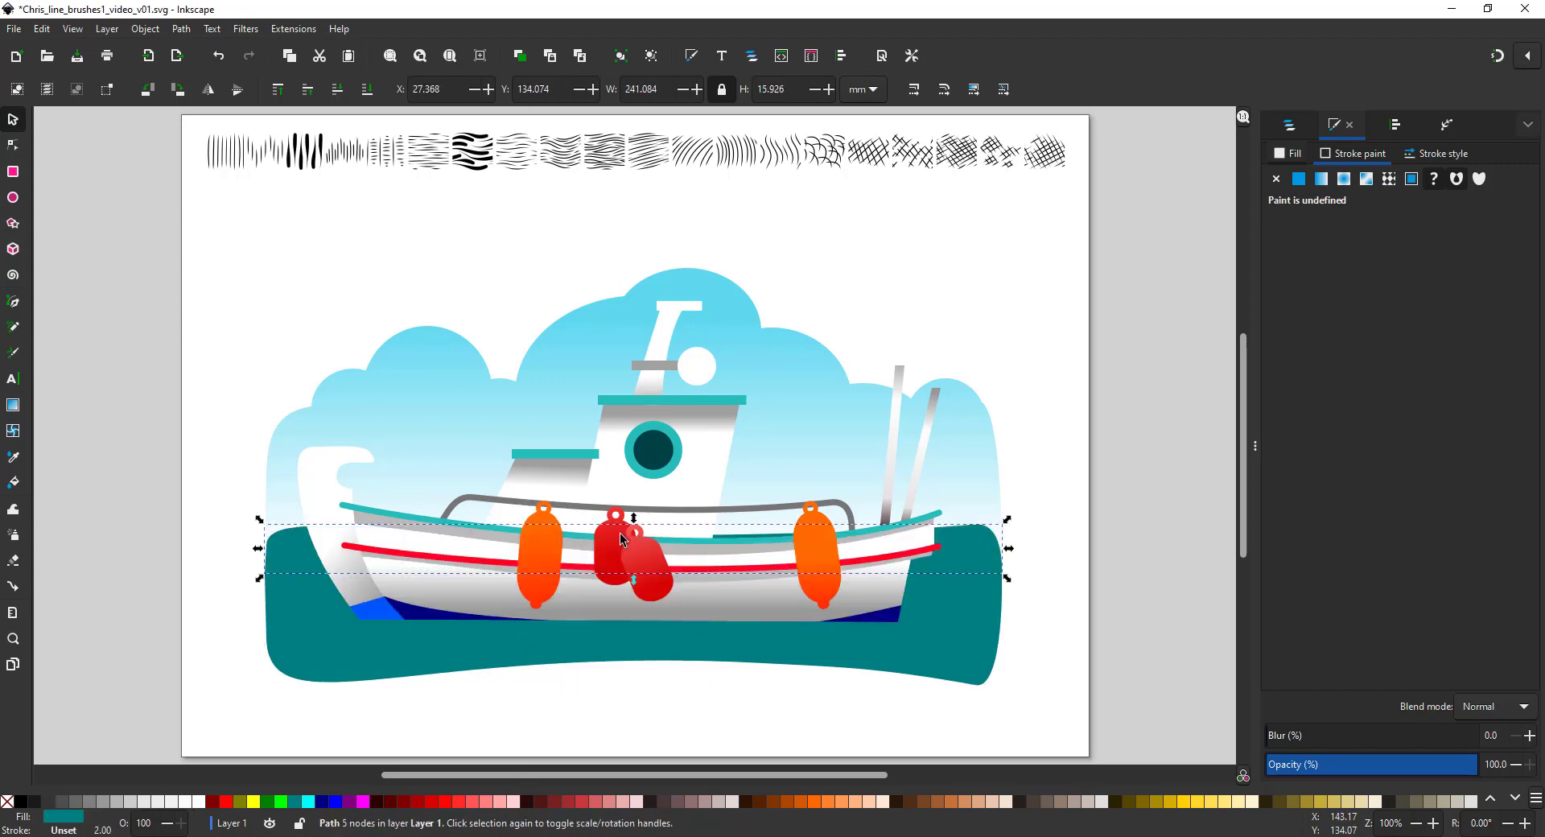
# Remove the horizon strip's stroke and fill it with dark teal (#0d3e3e)
pyautogui.click(1289, 125)
pyautogui.click(1336, 126)
pyautogui.click(1299, 179)
pyautogui.click(1276, 179)
pyautogui.click(1288, 153)
pyautogui.click(1420, 445)
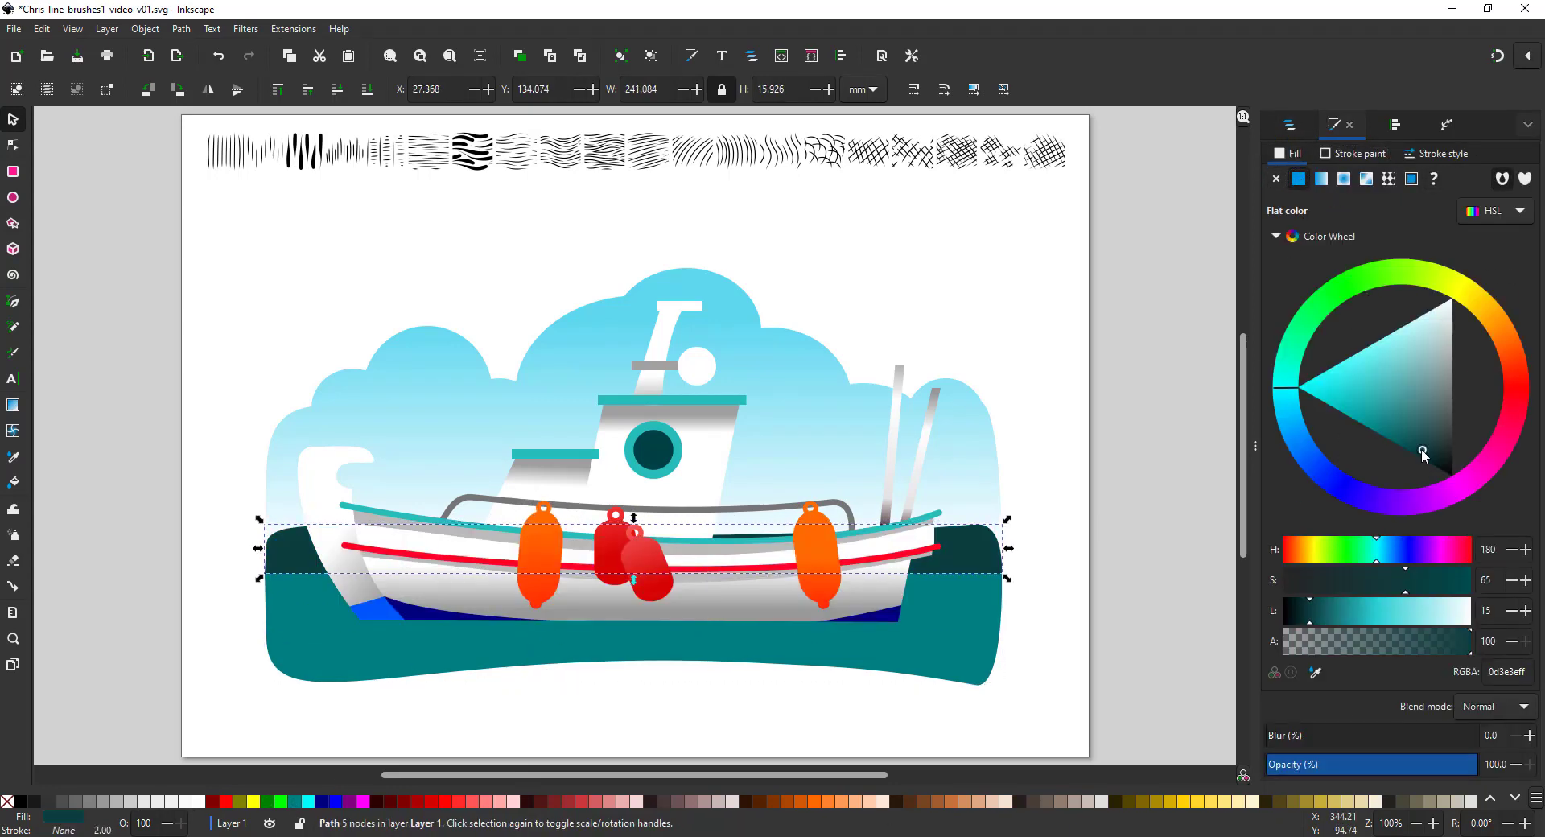
# Reshape the horizon strip's nodes into low hills behind the boat
pyautogui.press('n')
pyautogui.moveTo(266, 548)
pyautogui.mouseDown()
pyautogui.moveTo(291, 545)
pyautogui.moveTo(283, 563)
pyautogui.mouseUp()
pyautogui.moveTo(974, 525); pyautogui.dragTo(945, 549)
pyautogui.moveTo(759, 534); pyautogui.dragTo(762, 491)
pyautogui.moveTo(418, 498); pyautogui.dragTo(580, 562)
# Recolor the hills dark green and lower the peak of the middle hill
pyautogui.click(961, 803)
pyautogui.click(1370, 276)
pyautogui.moveTo(1360, 398)
pyautogui.mouseDown()
pyautogui.moveTo(1338, 414)
pyautogui.moveTo(1345, 397)
pyautogui.mouseUp()
pyautogui.moveTo(761, 491); pyautogui.dragTo(721, 521)
# Give the water a vertical linear gradient from teal at the horizon to bright cyan at the bottom
pyautogui.click(938, 640)
pyautogui.click(14, 410)
pyautogui.moveTo(678, 620); pyautogui.dragTo(679, 648)
pyautogui.hotkey('ctrl', 'z')
pyautogui.moveTo(954, 593); pyautogui.dragTo(950, 704)
# Add nodes along the water's bottom edge and shape it into gentle waves
pyautogui.hotkey('ctrl', 'd')
pyautogui.doubleClick(356, 704)
pyautogui.moveTo(576, 678); pyautogui.dragTo(572, 685)
pyautogui.doubleClick(558, 691)
pyautogui.moveTo(558, 691); pyautogui.dragTo(536, 675)
pyautogui.moveTo(682, 681); pyautogui.dragTo(587, 710)
# Unite duplicates of the bow and lower hull into one path and place it as a dark, fading reflection on the water
pyautogui.click(364, 618)
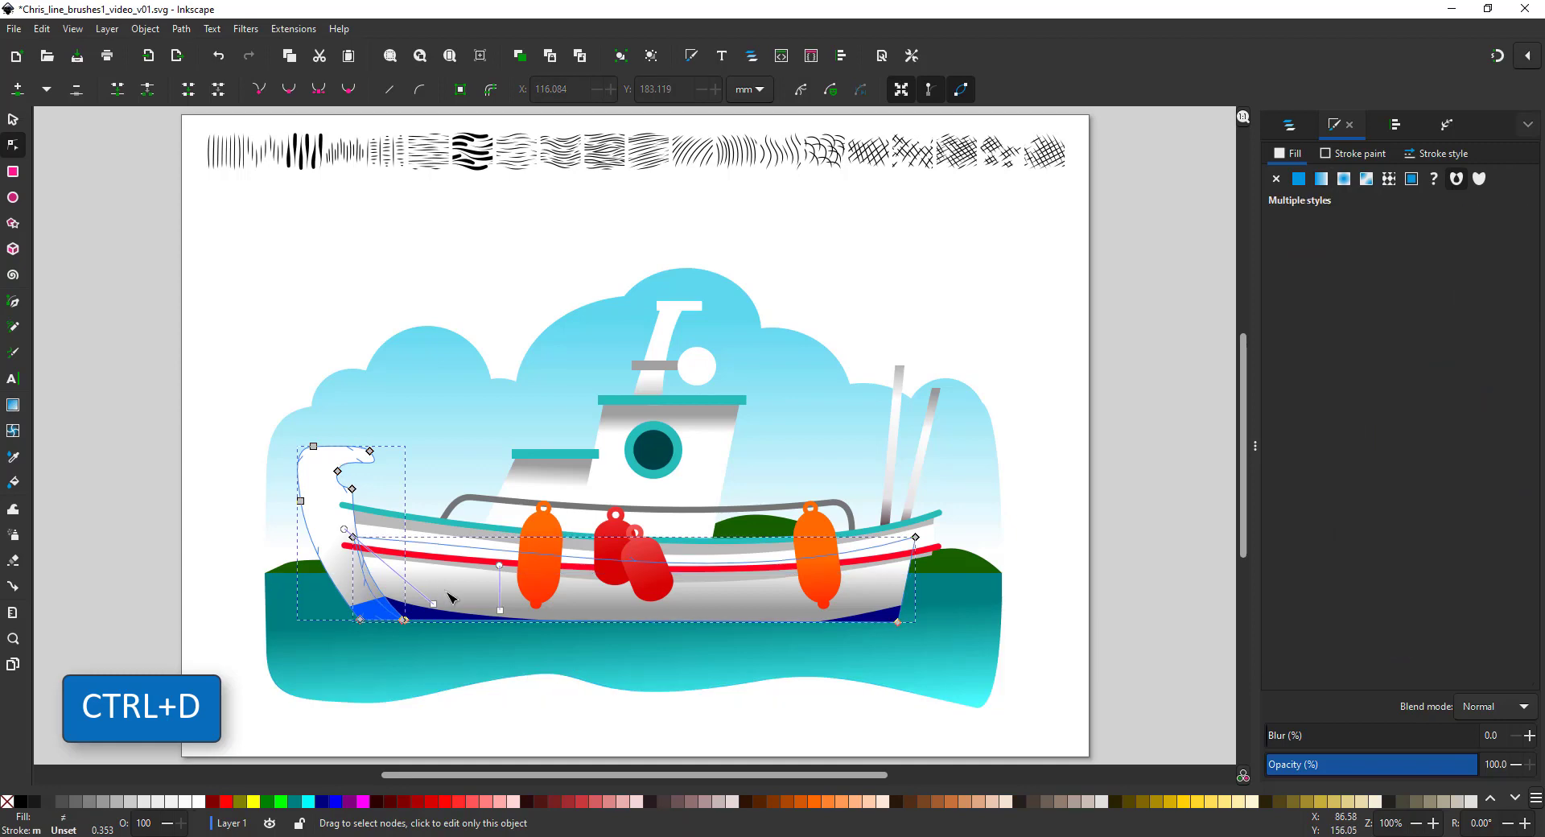
pyautogui.hotkey('ctrl', '+')
pyautogui.press('s')
pyautogui.click(1289, 124)
pyautogui.click(1147, 595)
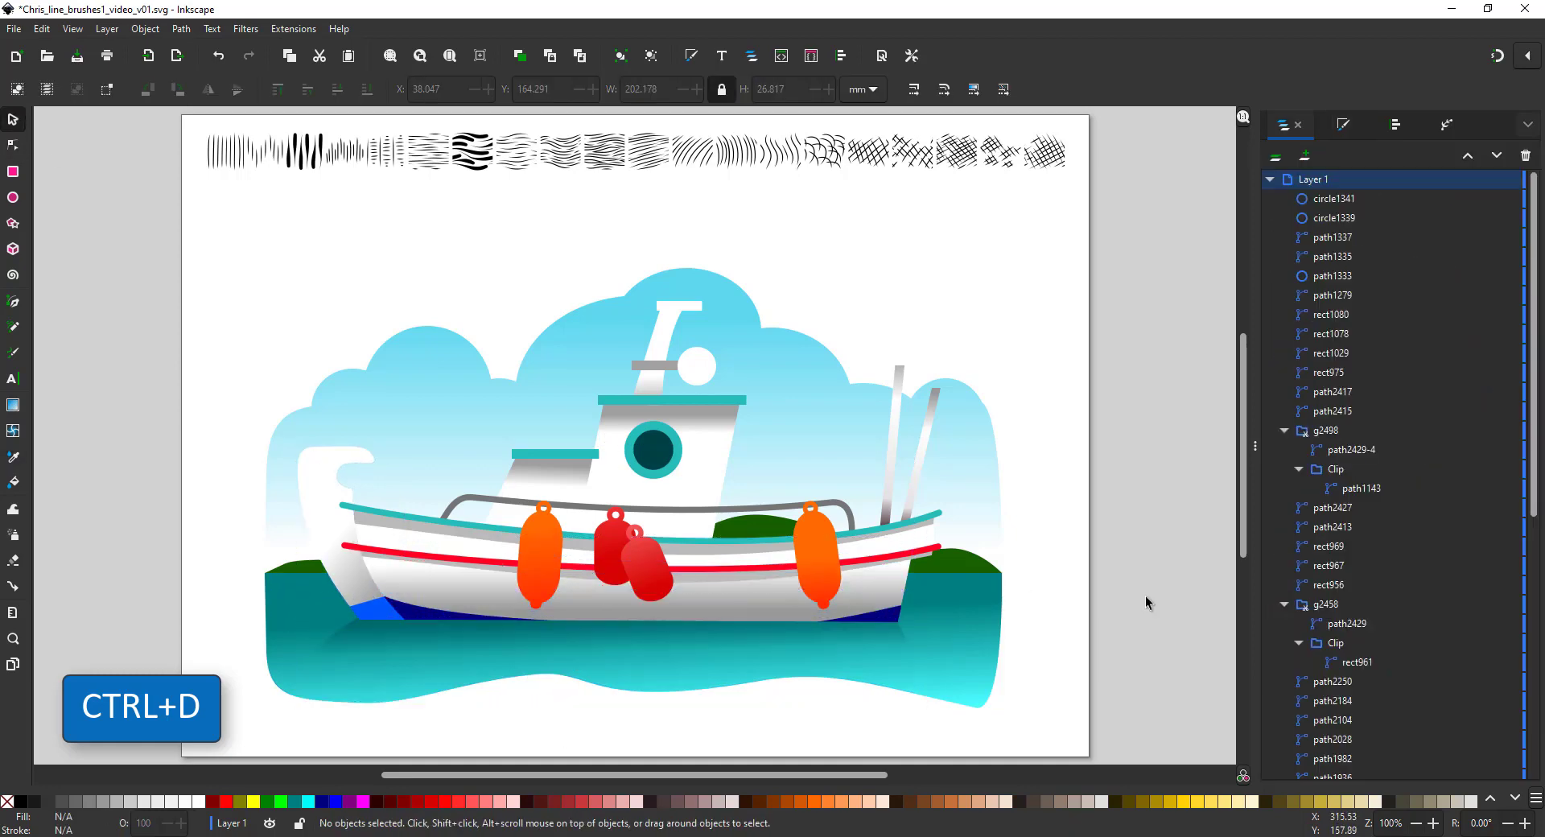
# Save the document and scale the whole boat illustration down proportionally to about 215 mm wide
pyautogui.hotkey('ctrl', 's')
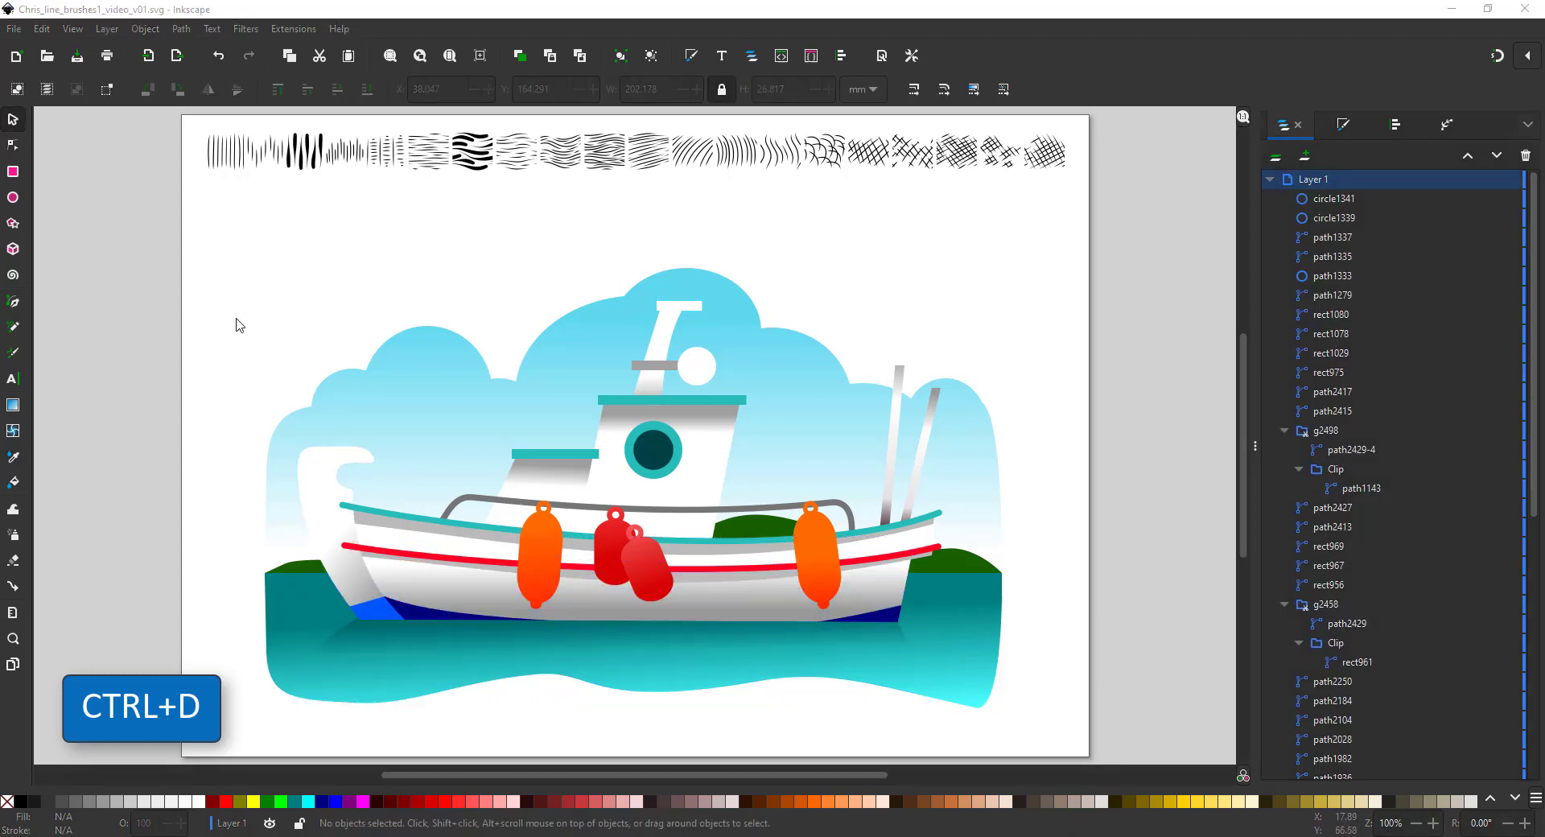
pyautogui.moveTo(229, 232); pyautogui.dragTo(1037, 739)
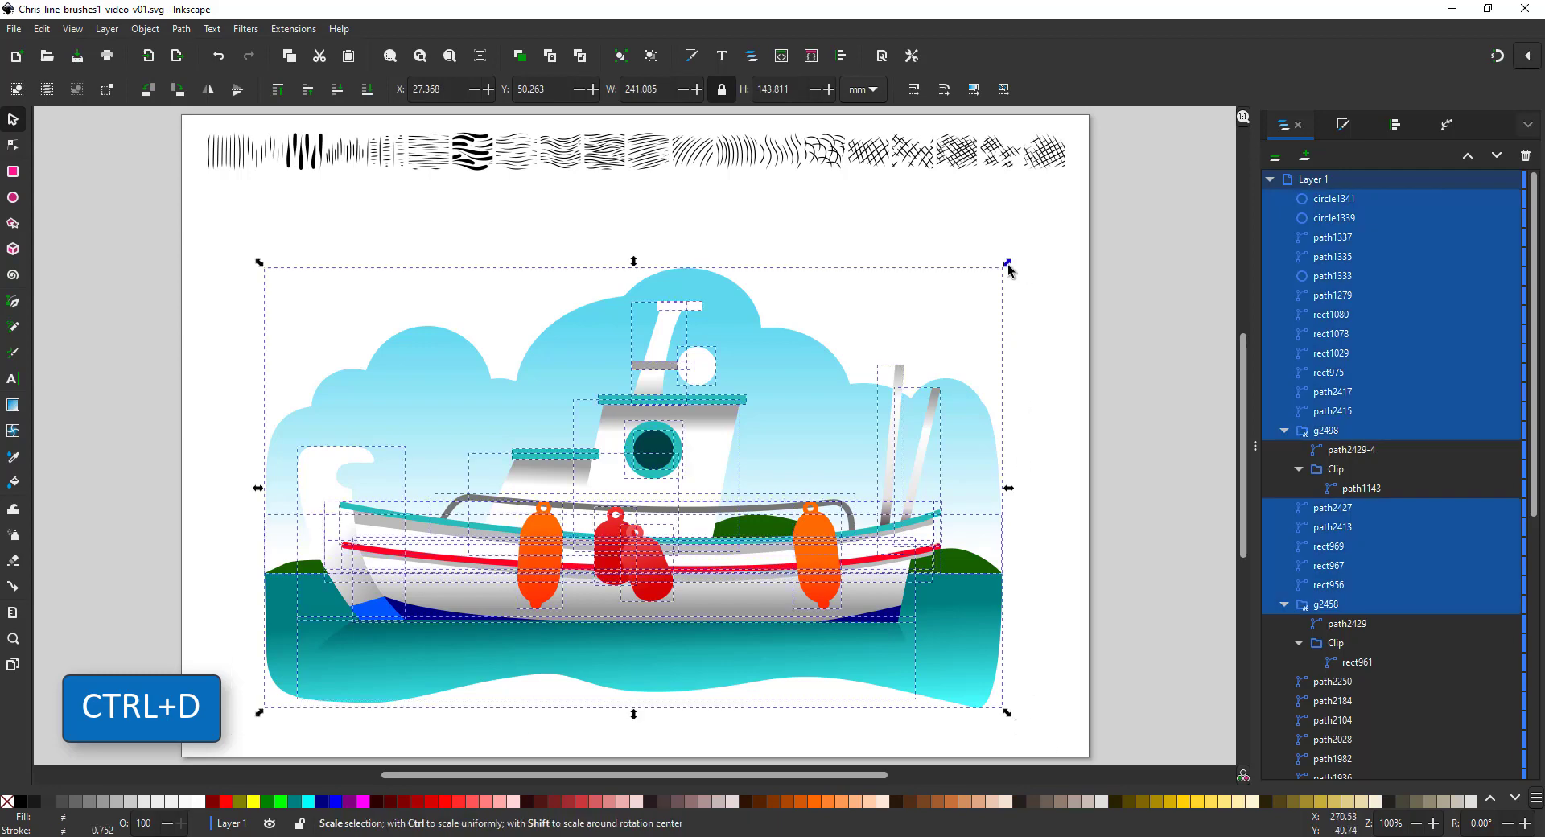
pyautogui.moveTo(1008, 264); pyautogui.dragTo(996, 288)
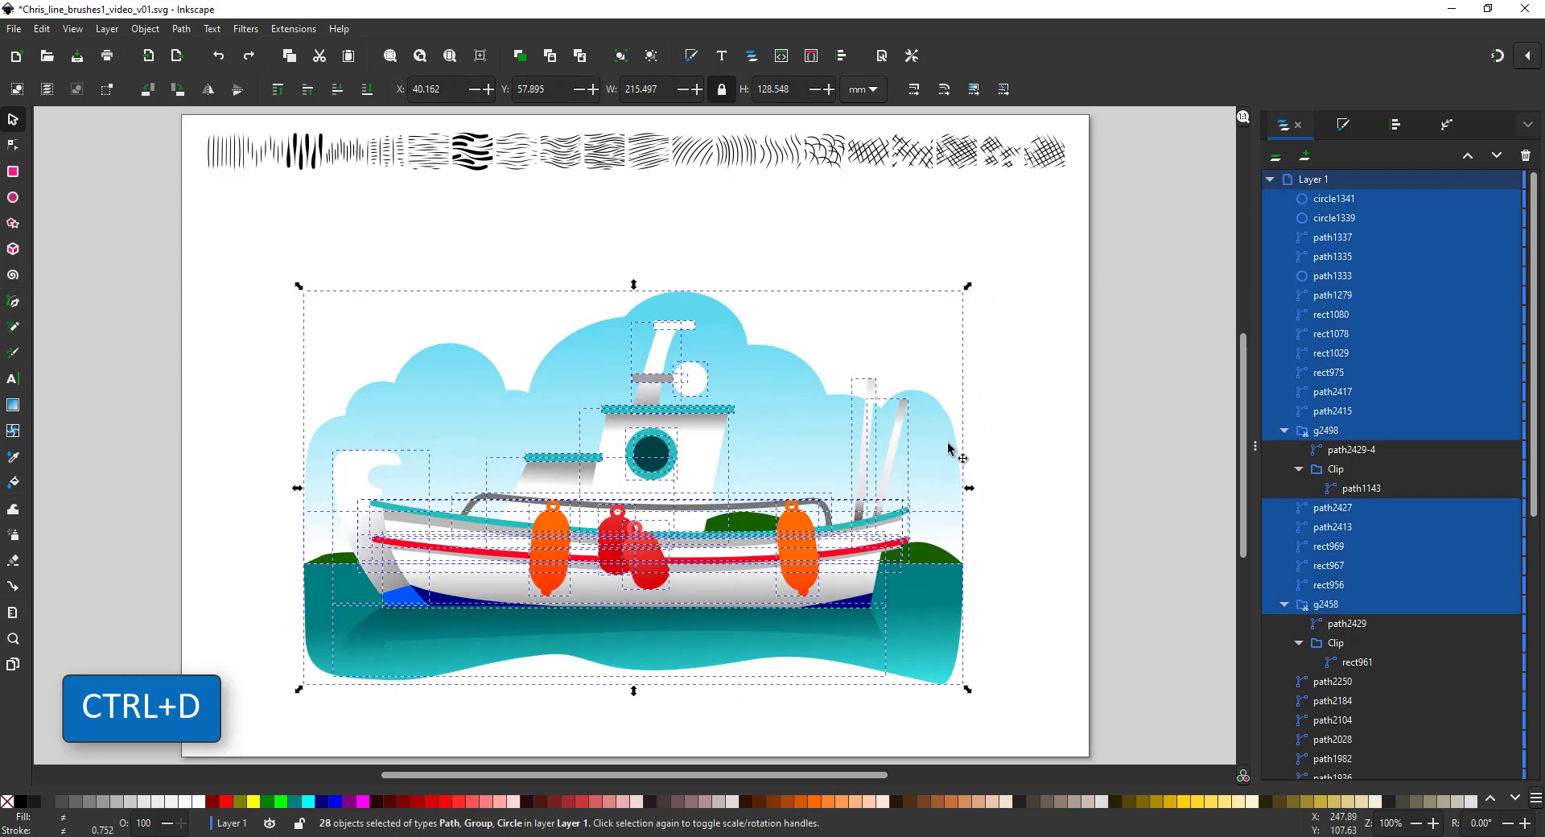
pyautogui.click(1074, 438)
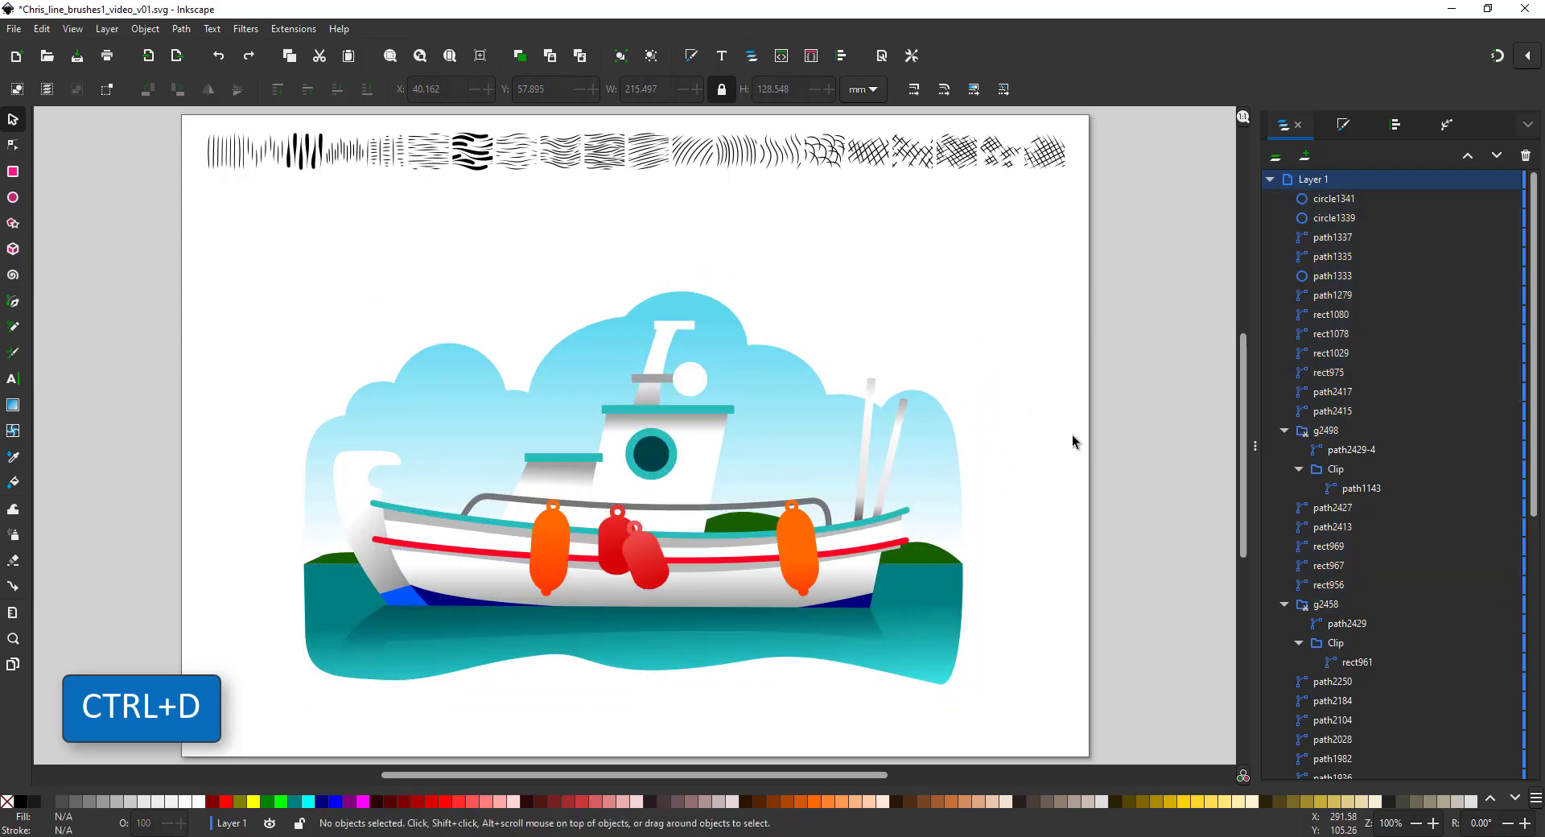
# Rename Layer 1 to "base"
pyautogui.click(1269, 180)
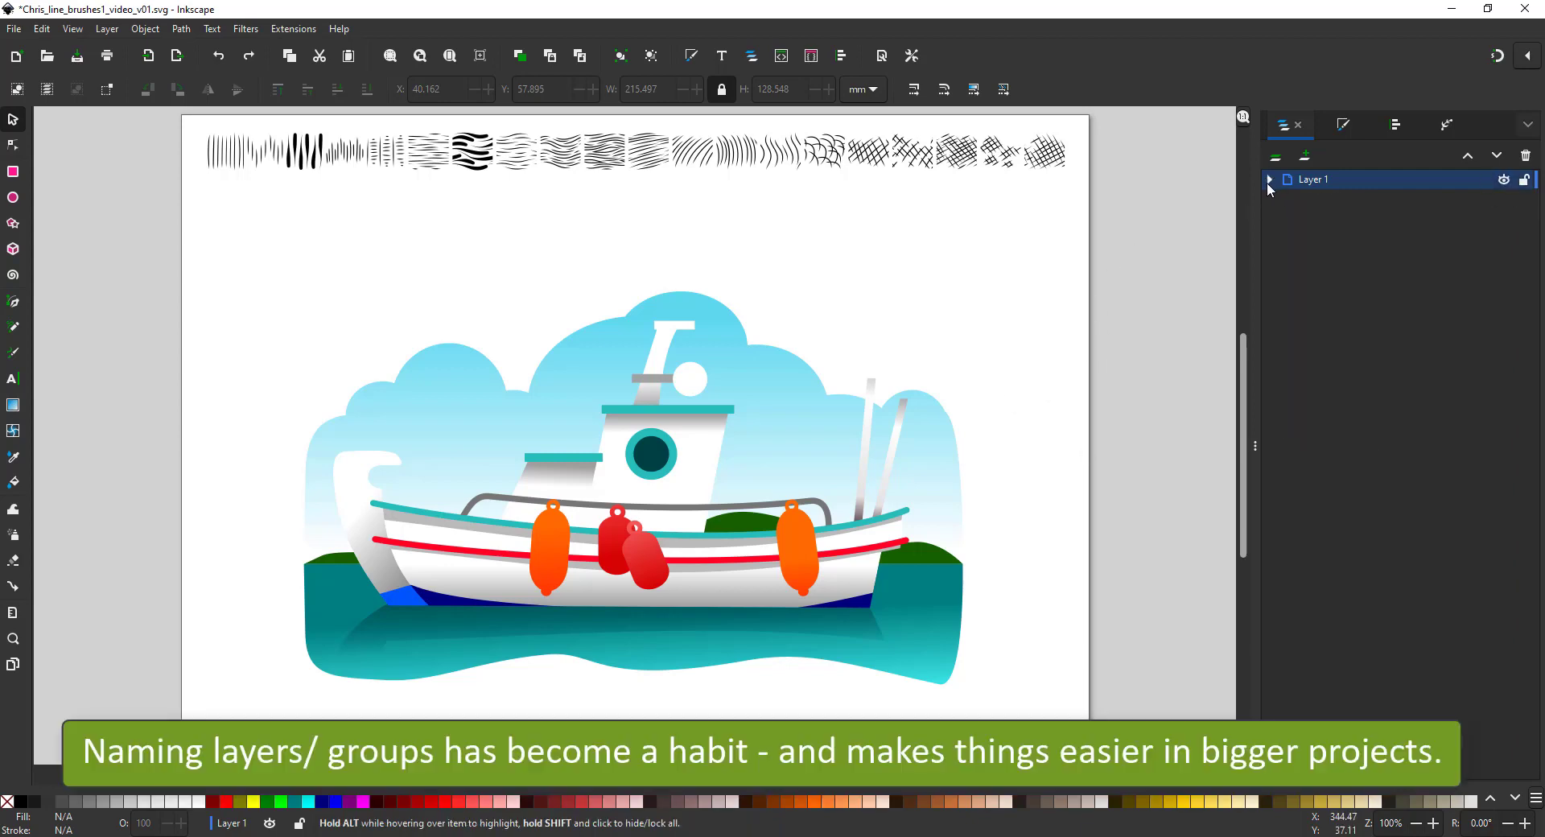
pyautogui.click(1269, 181)
pyautogui.doubleClick(1316, 180)
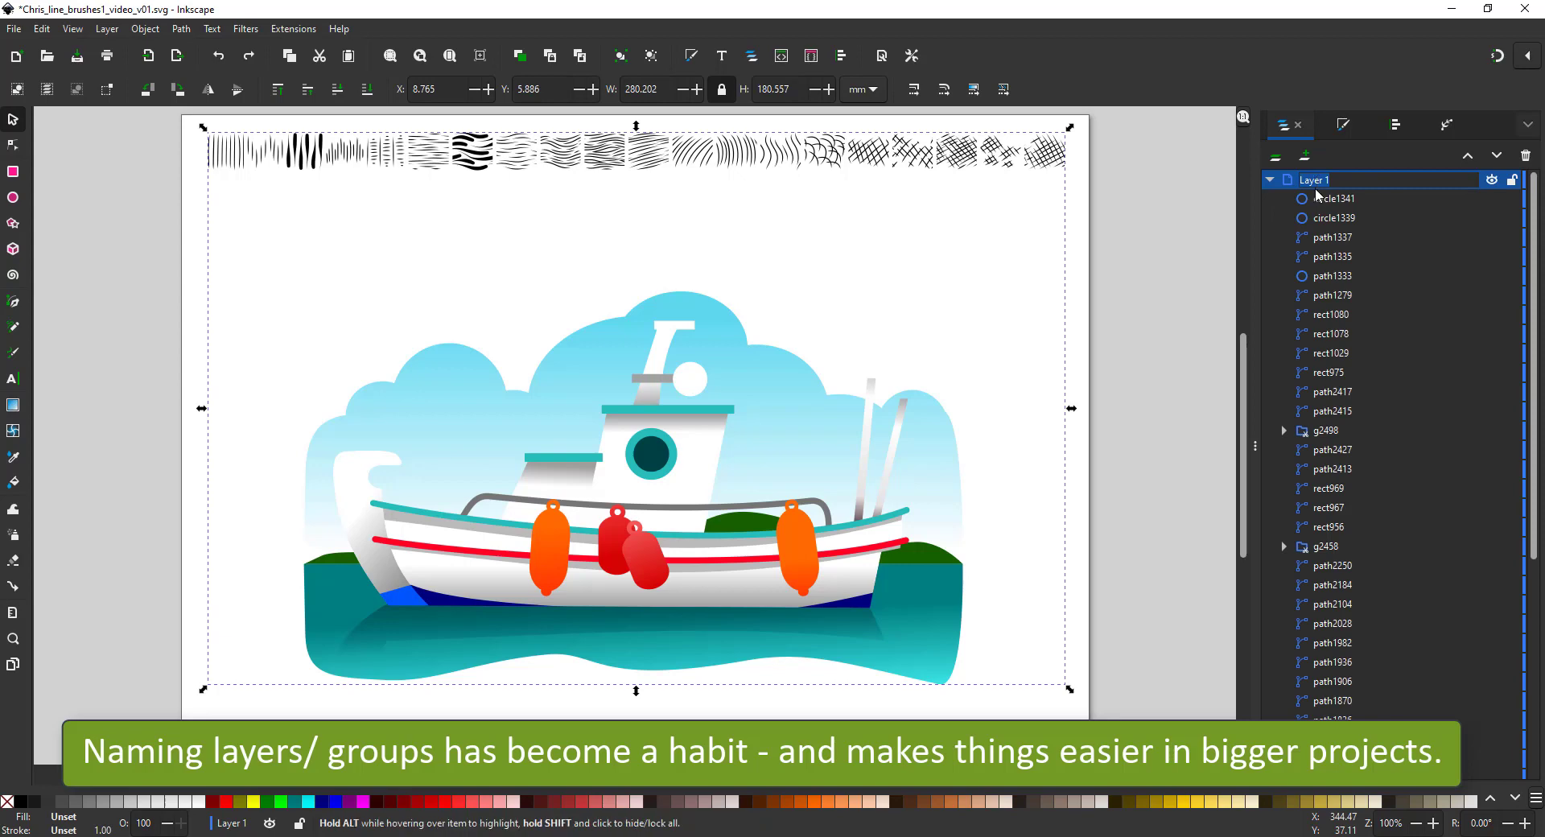
pyautogui.write('base')
pyautogui.press('Return')
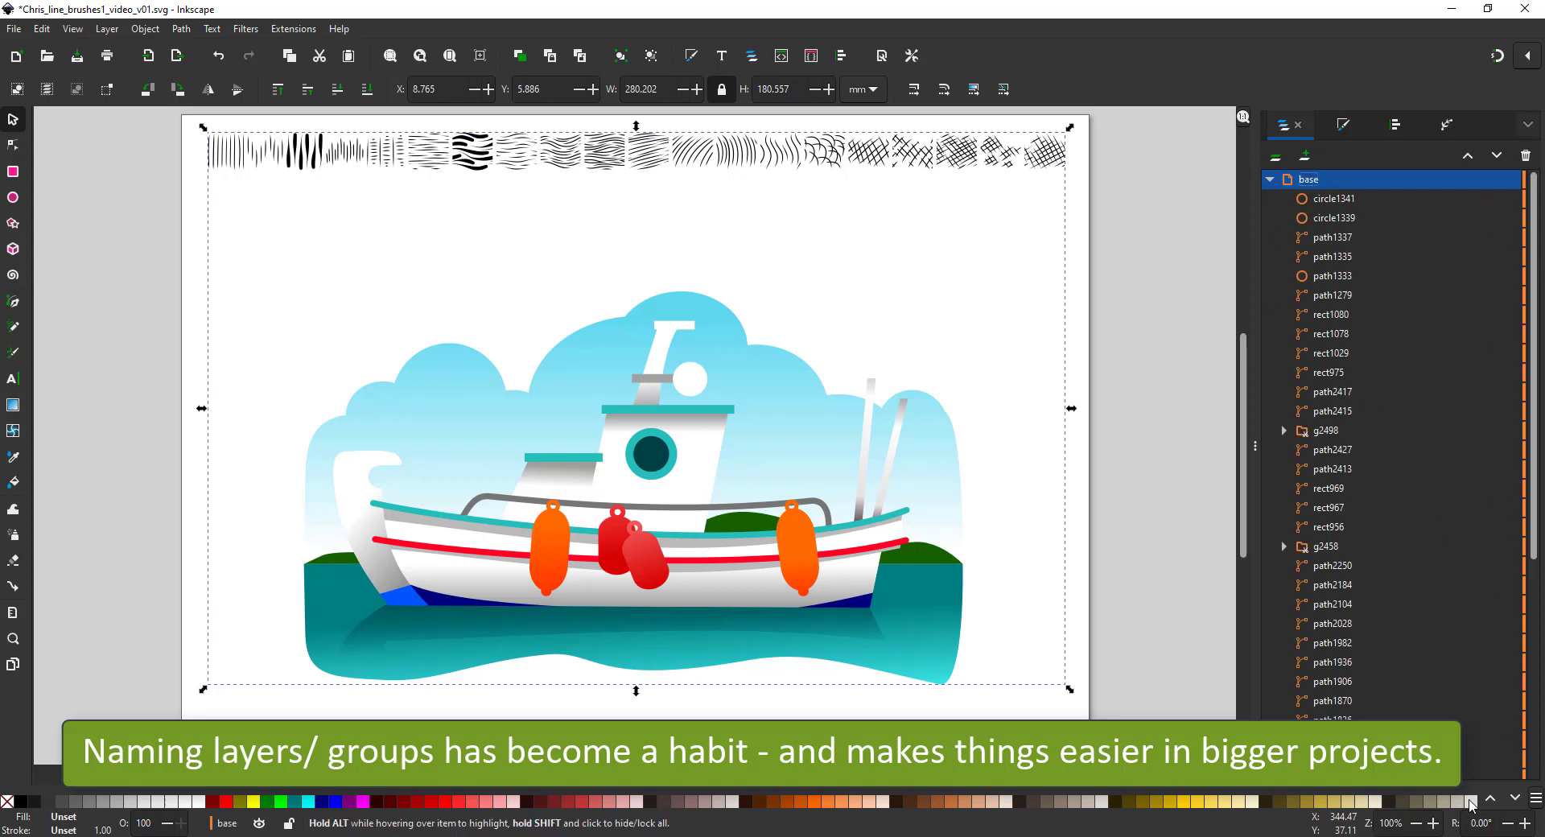
# Add a new layer named "patterns" above the base layer
pyautogui.click(1306, 157)
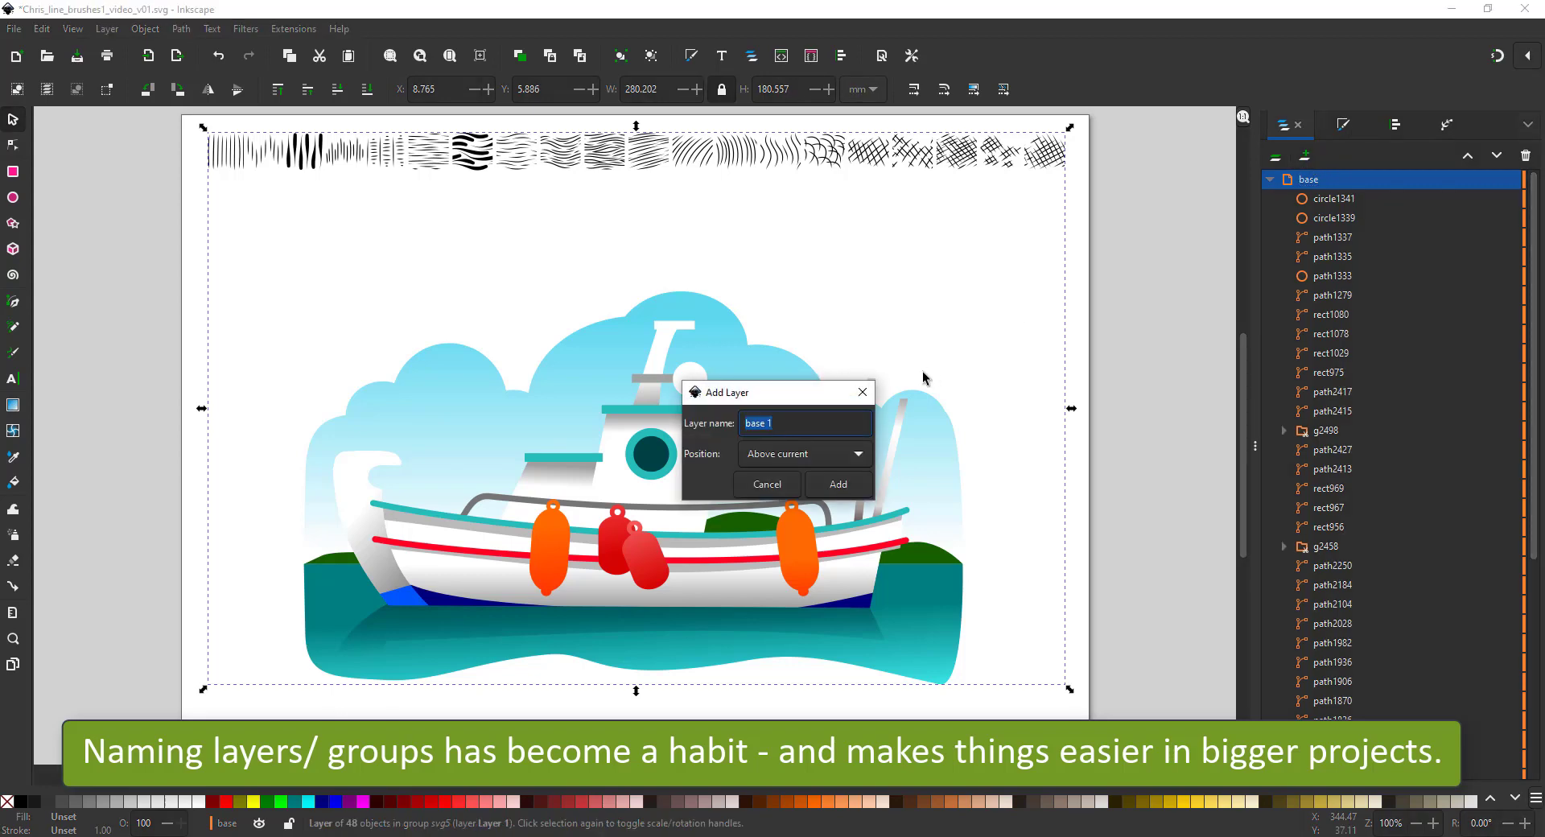
pyautogui.write('patterns')
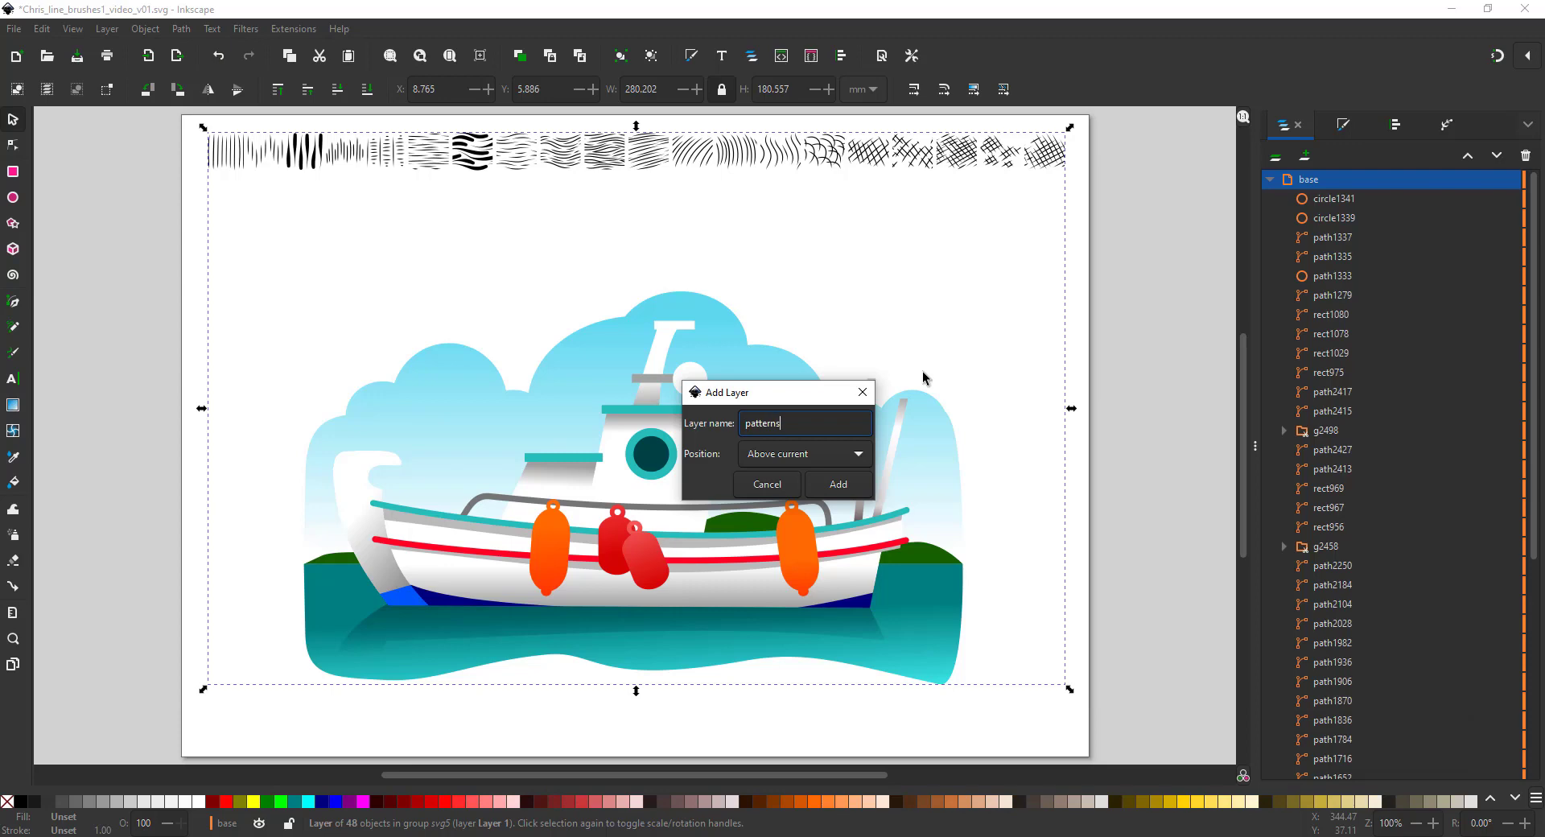
pyautogui.press('Return')
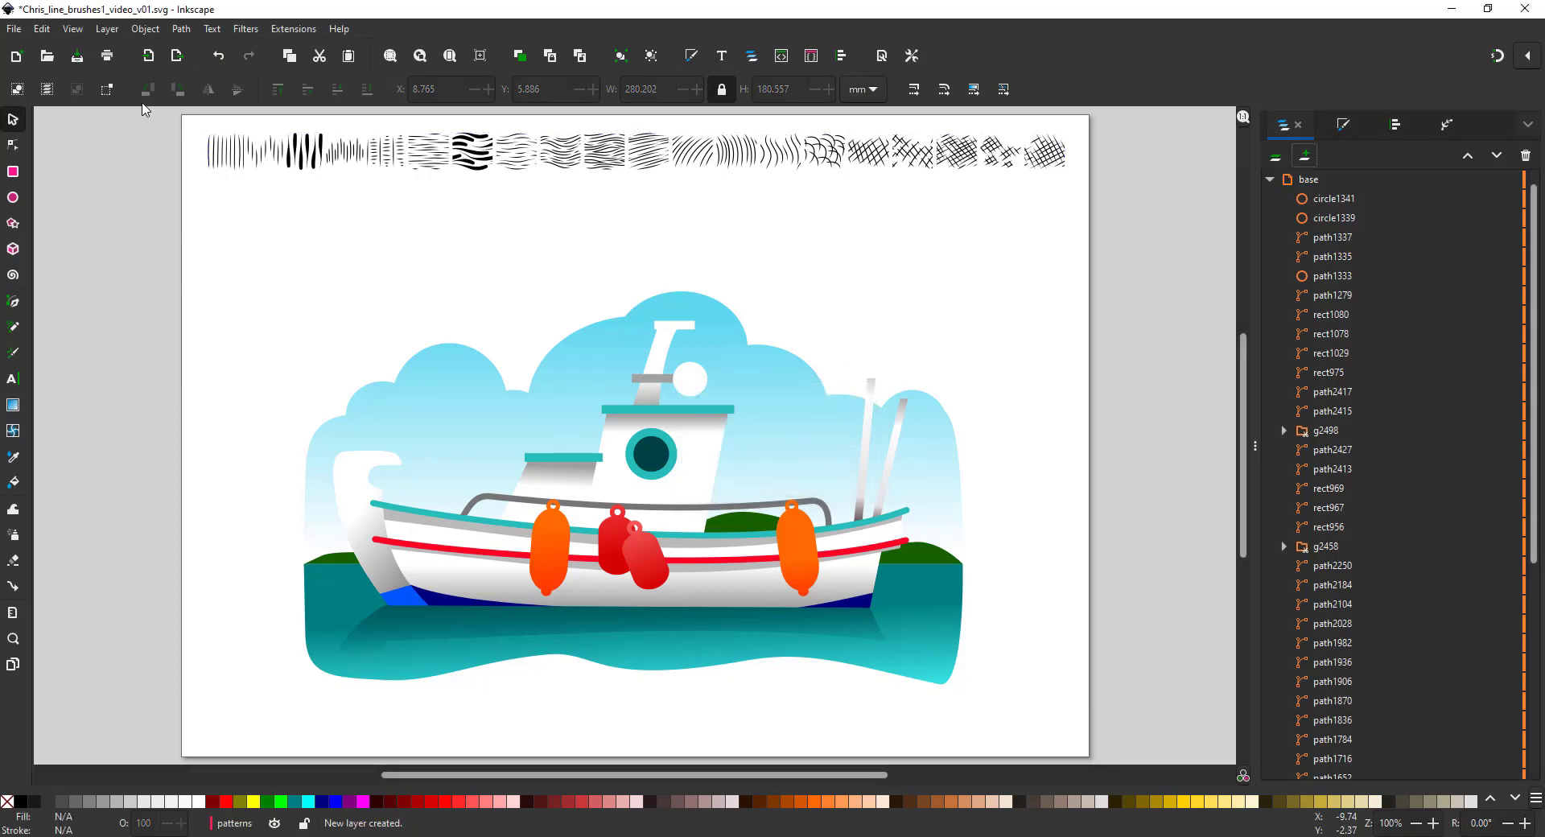
# Cut the row of line patterns out of the base layer and paste it in place with the patterns layer selected
pyautogui.moveTo(150, 190); pyautogui.dragTo(1143, 114)
pyautogui.hotkey('ctrl', 'x')
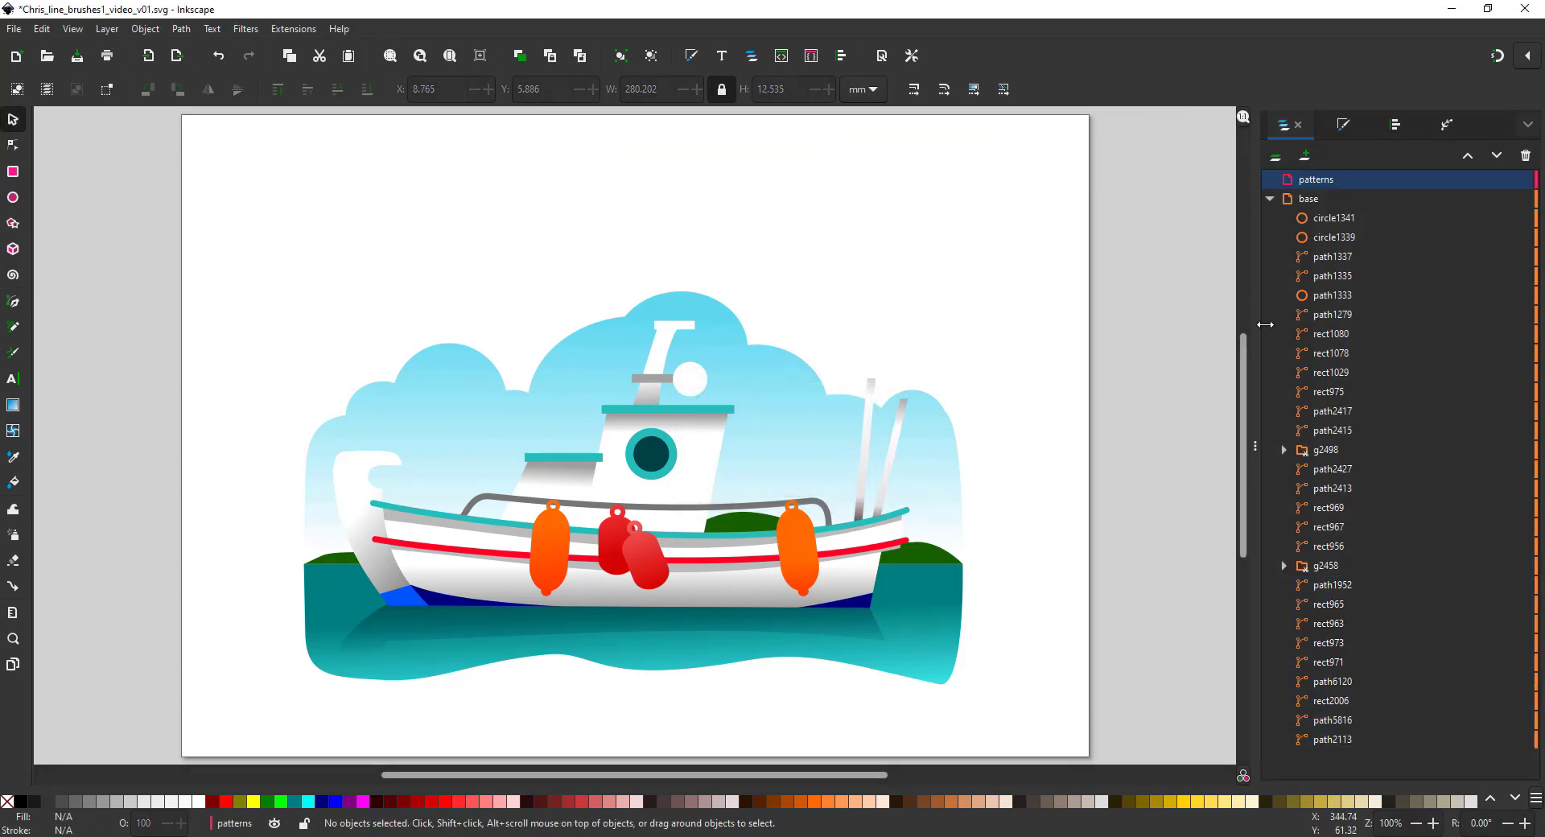
pyautogui.click(1308, 187)
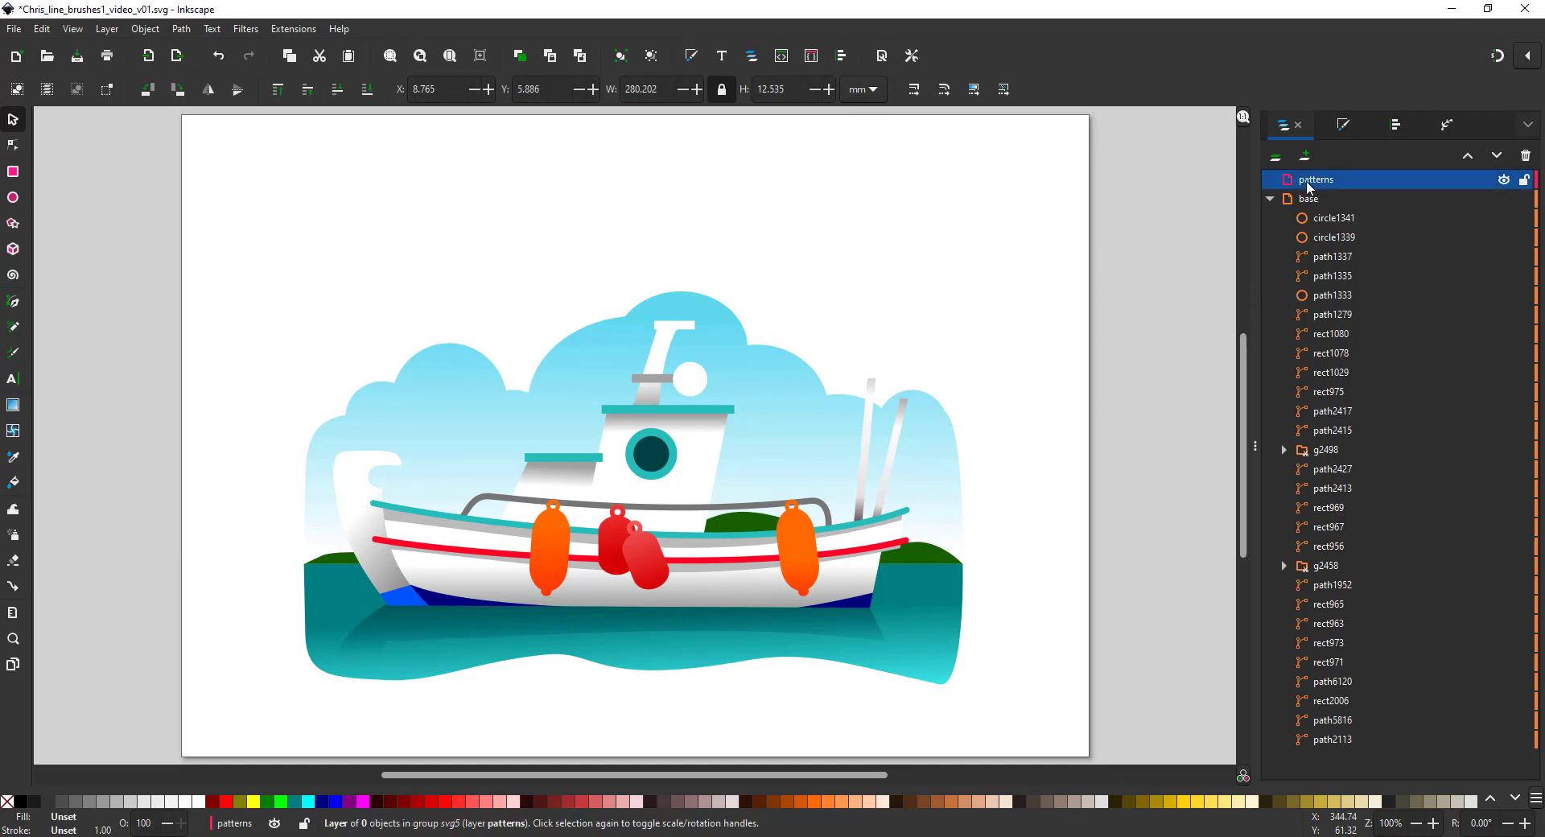
pyautogui.press('alt')
pyautogui.hotkey('ctrl', 'alt', 'v')
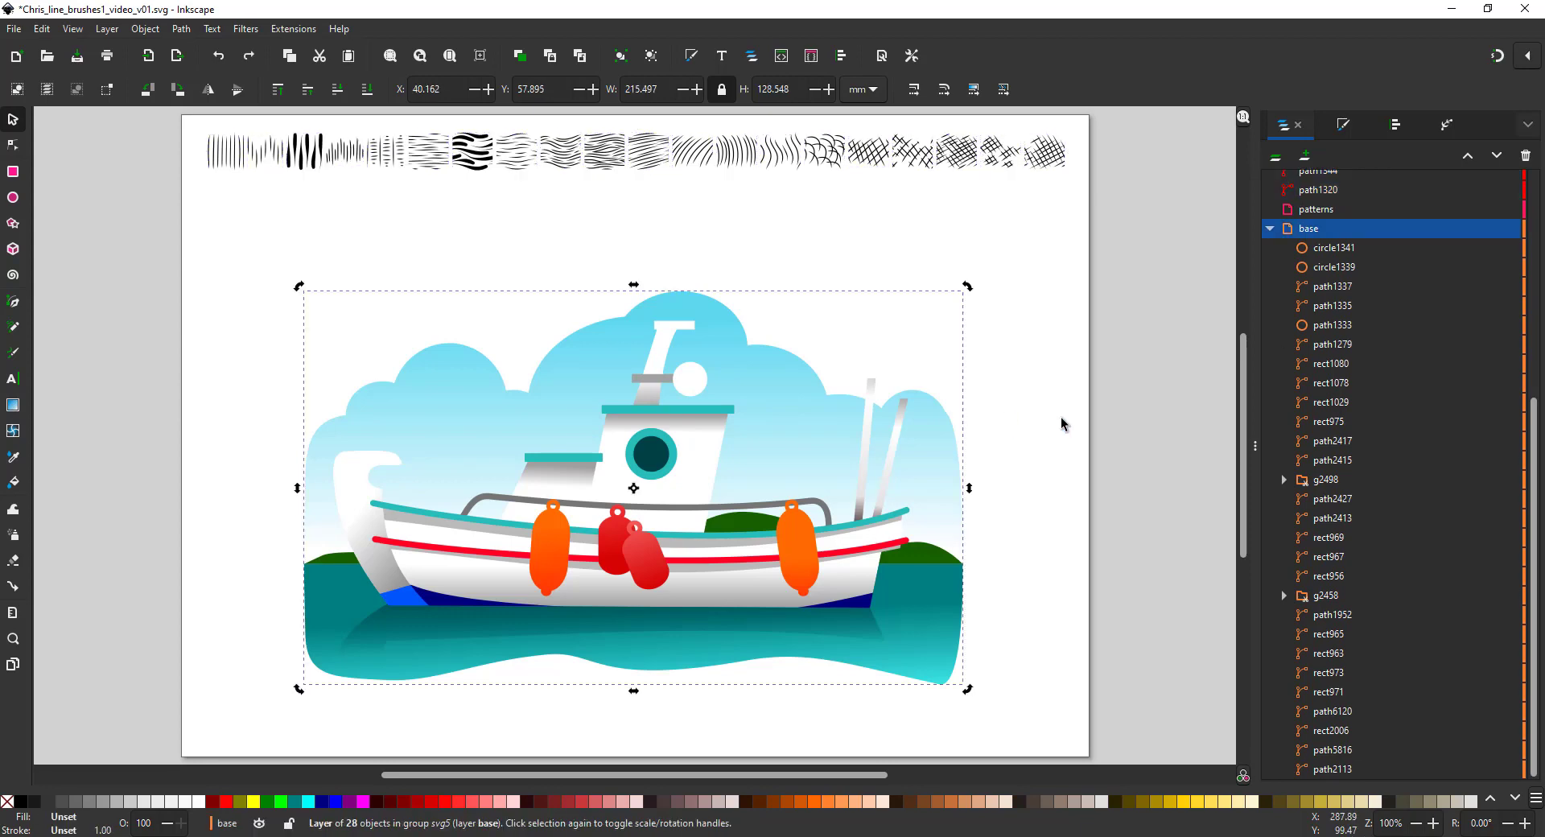
# Copy the sky, the water and the left stern pole, and lock the base layer
pyautogui.click(1061, 420)
pyautogui.keyDown('ctrl'); pyautogui.click(823, 424); pyautogui.keyUp('ctrl')
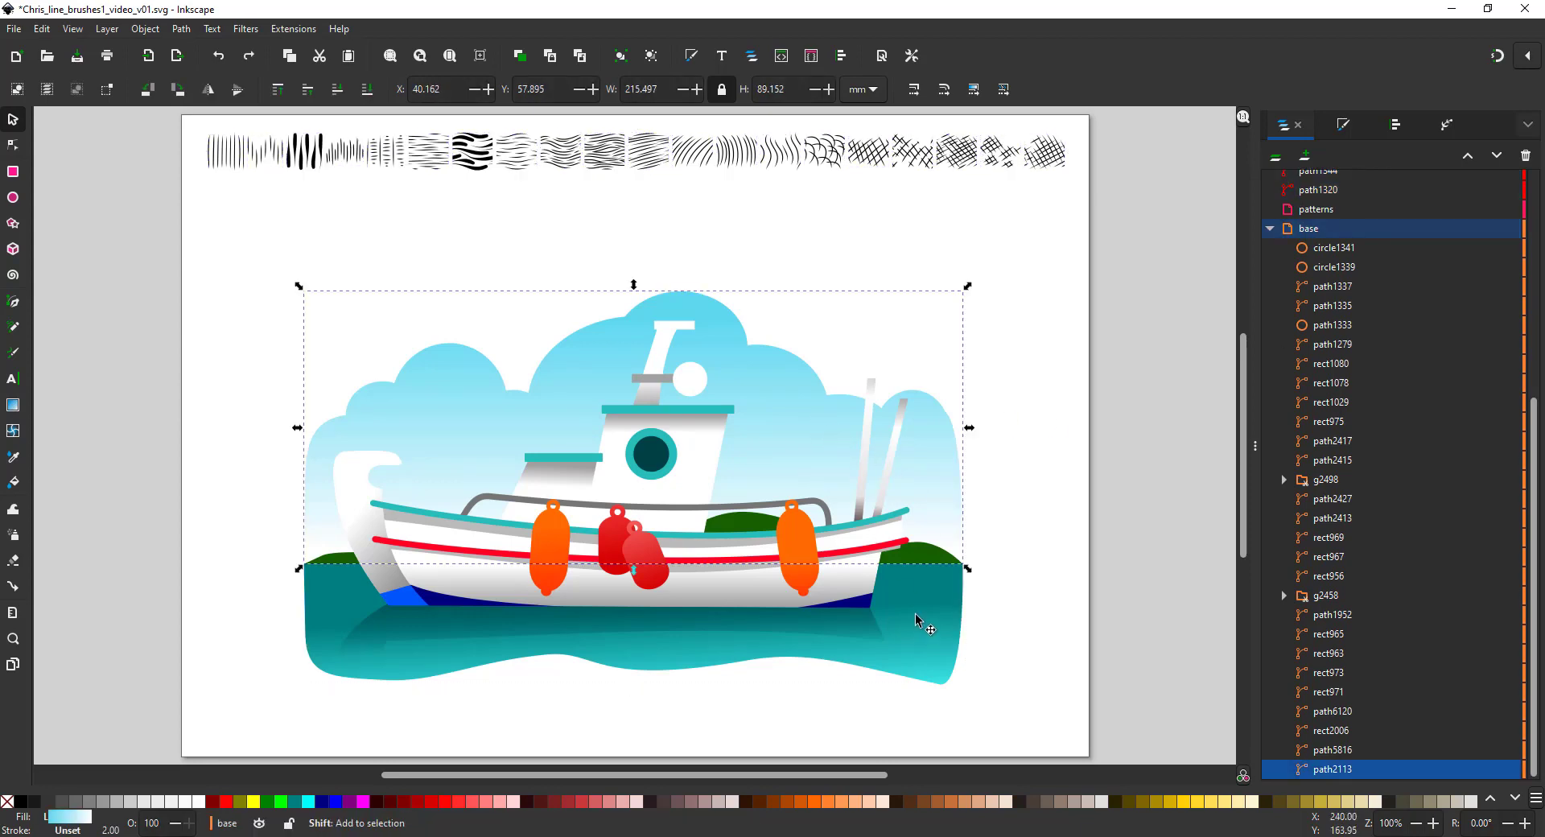
pyautogui.keyDown('shift'); pyautogui.click(922, 623); pyautogui.keyUp('shift')
pyautogui.keyDown('shift'); pyautogui.click(872, 393); pyautogui.keyUp('shift')
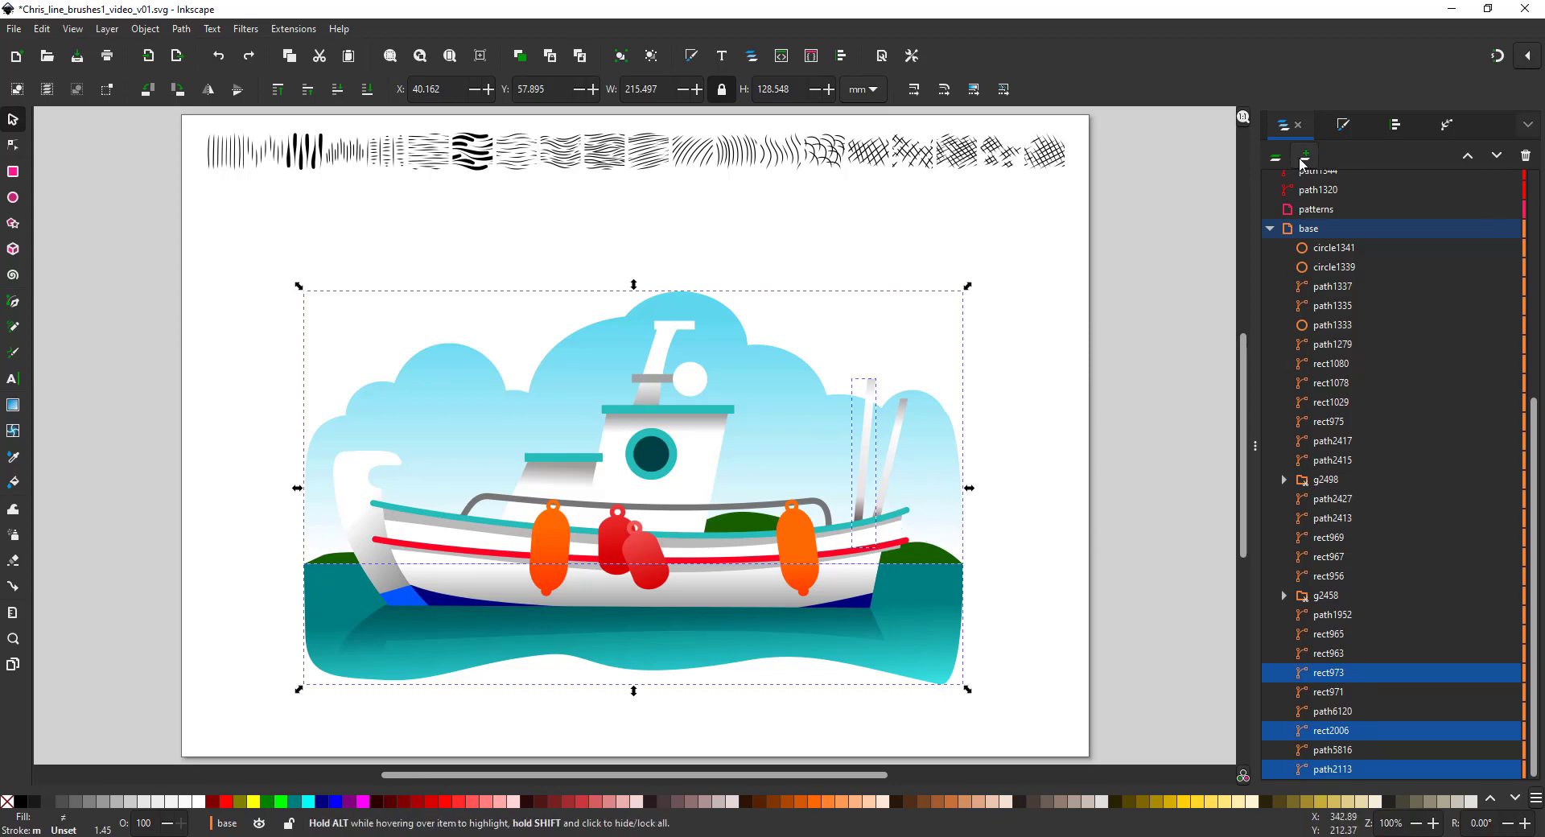
pyautogui.click(1512, 230)
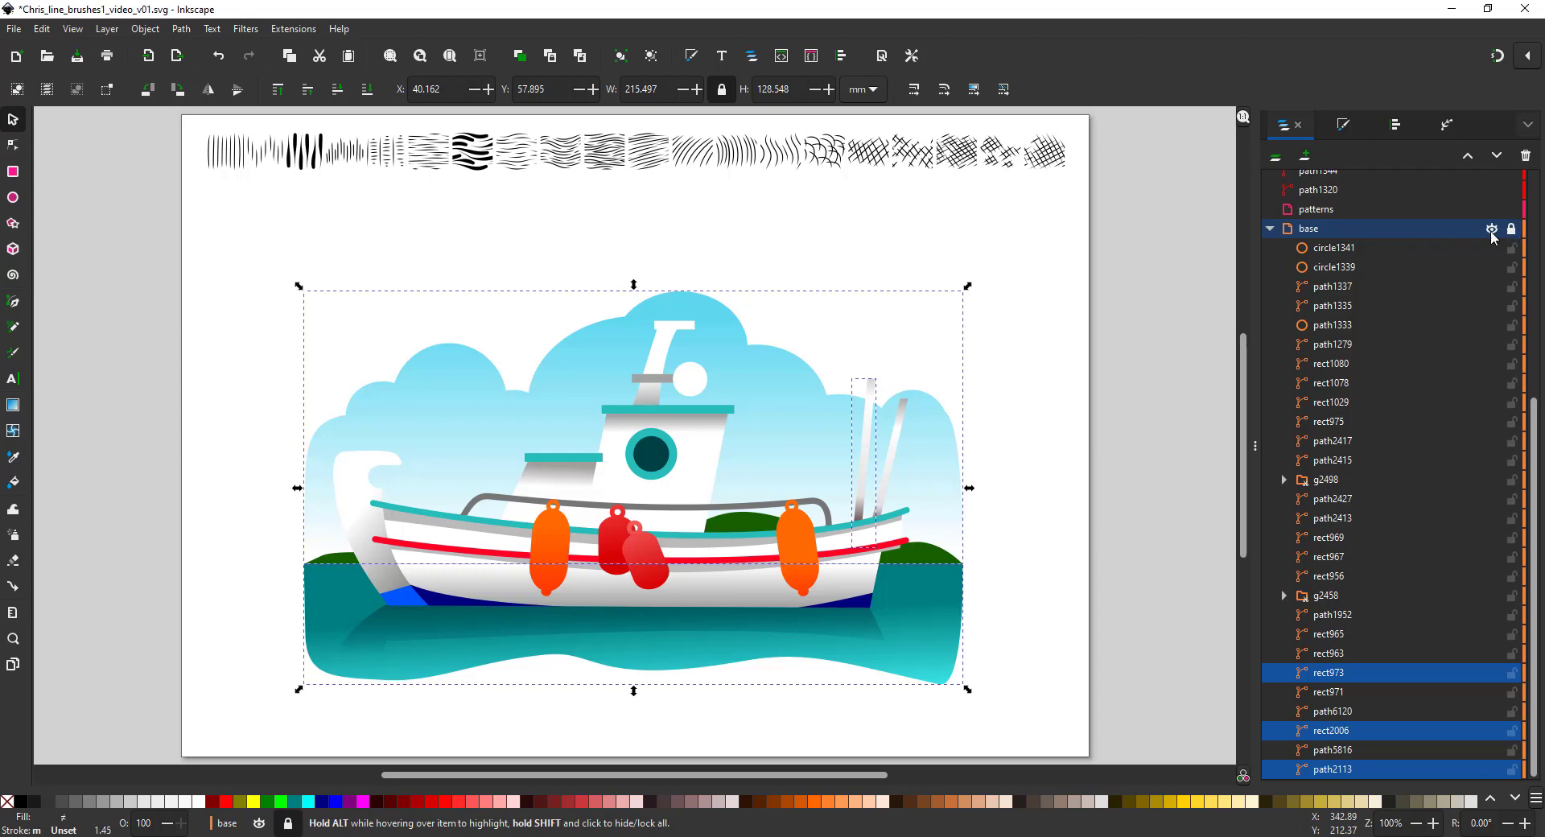
# Add a layer named "fx" above base and paste the sky, water and pole copies in place on it
pyautogui.click(1305, 156)
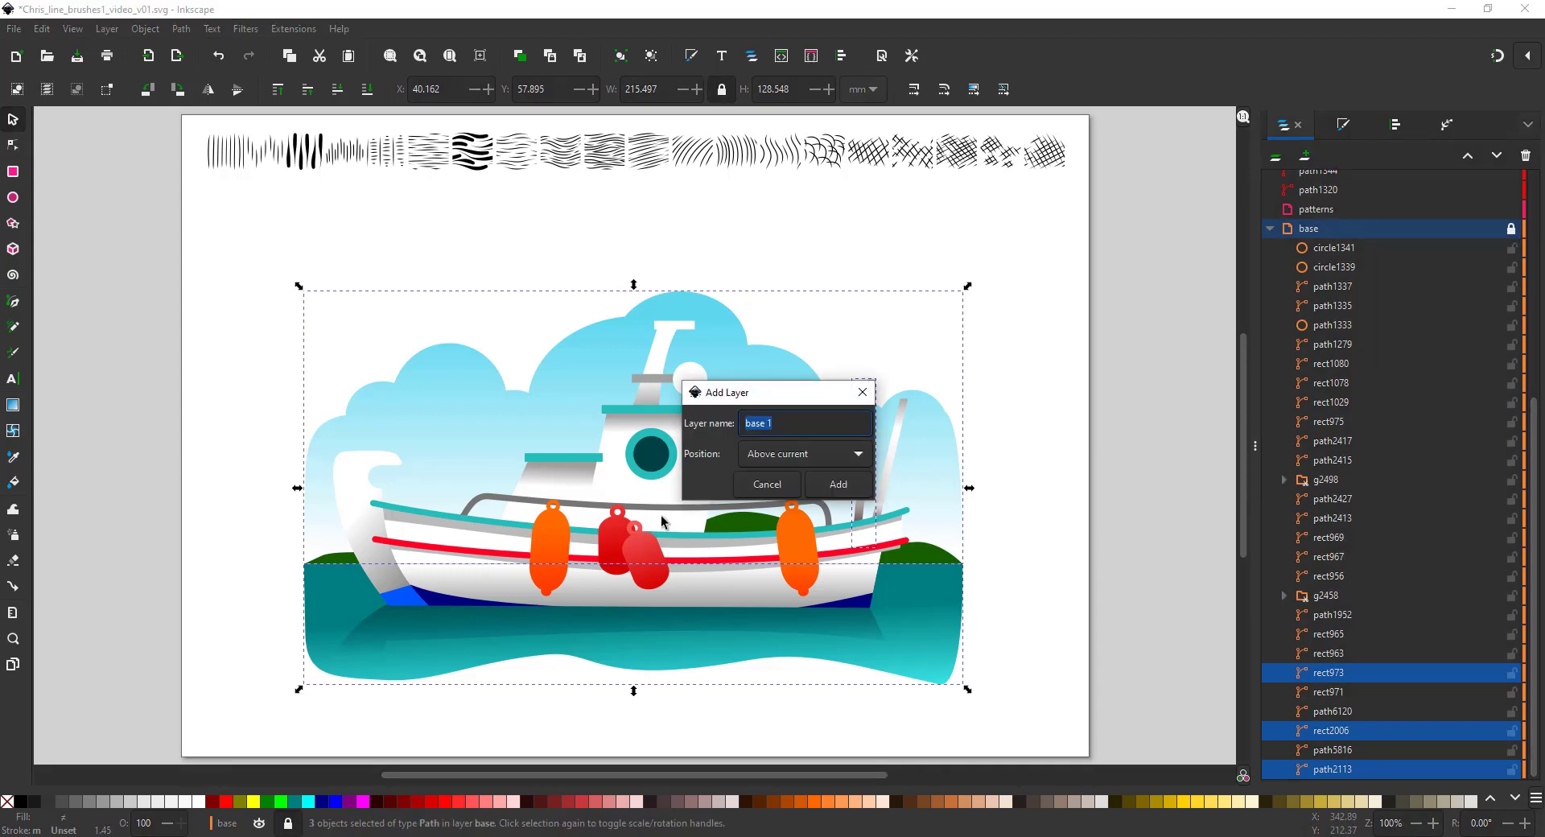
pyautogui.write('fx')
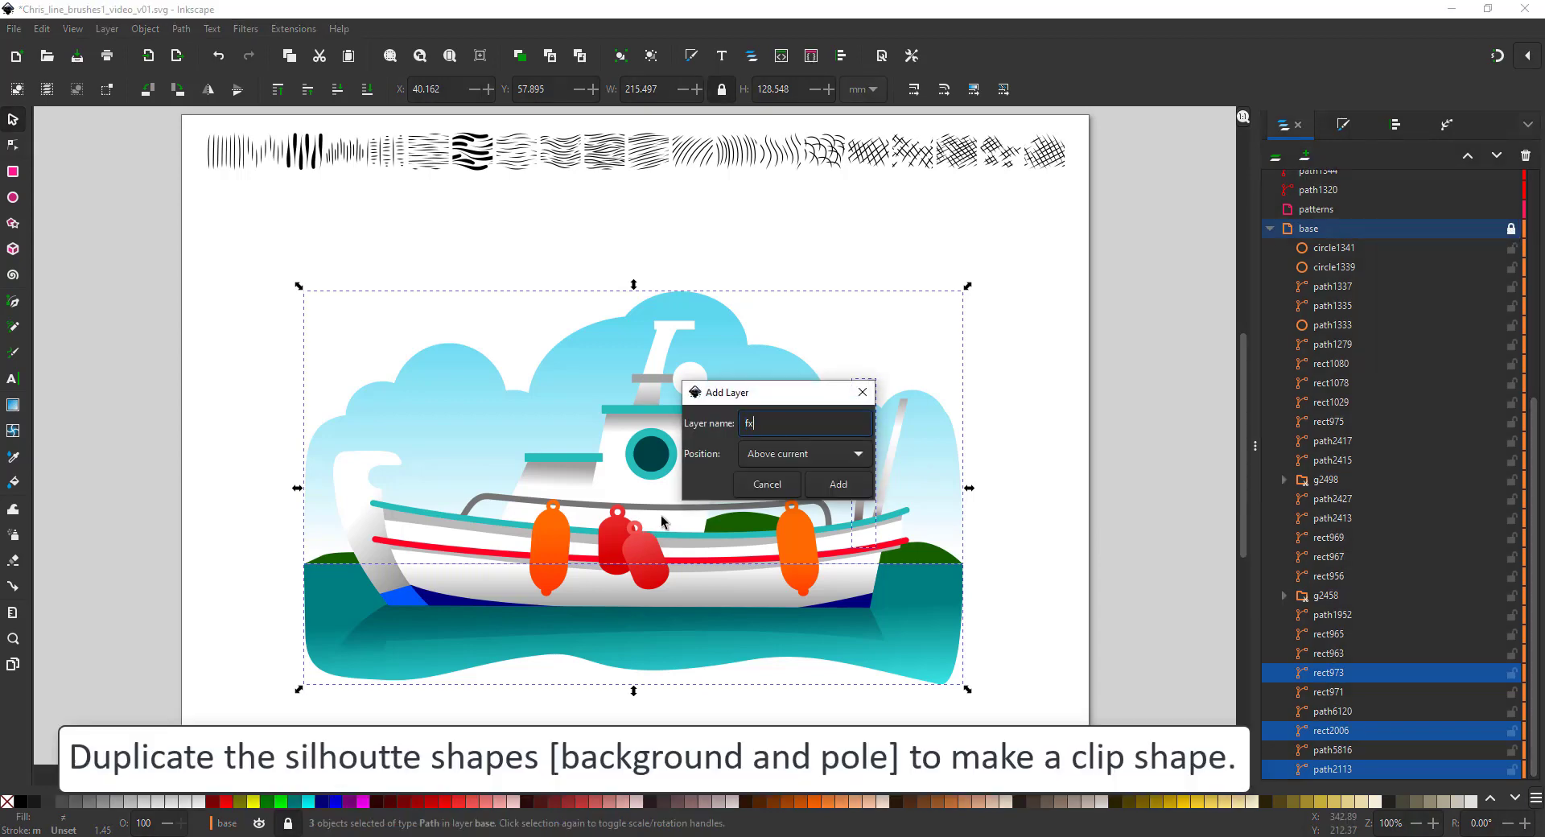
pyautogui.press('Return')
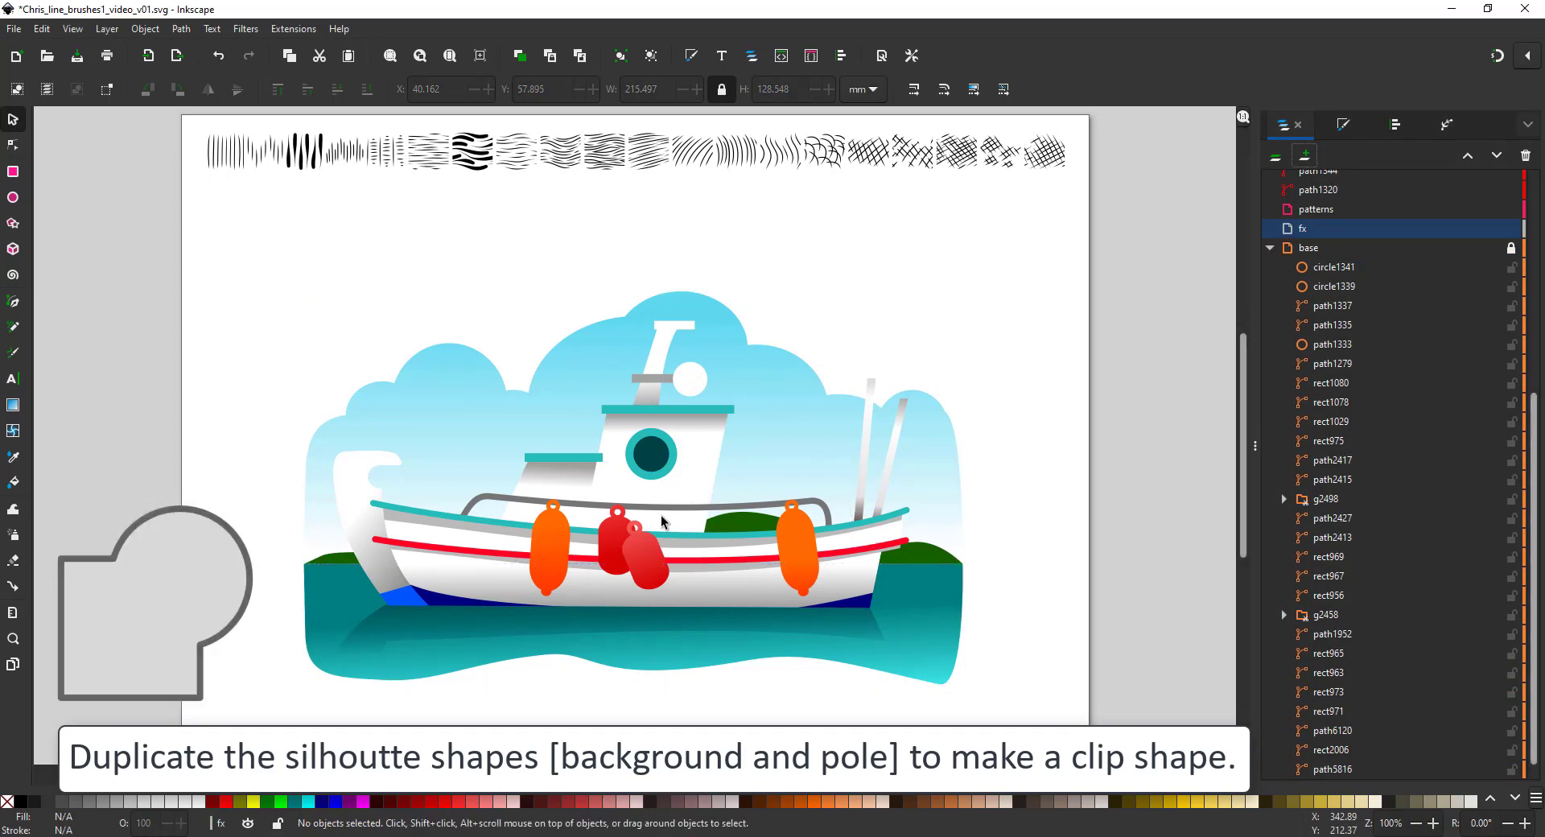
pyautogui.hotkey('ctrl', 'alt', 'v')
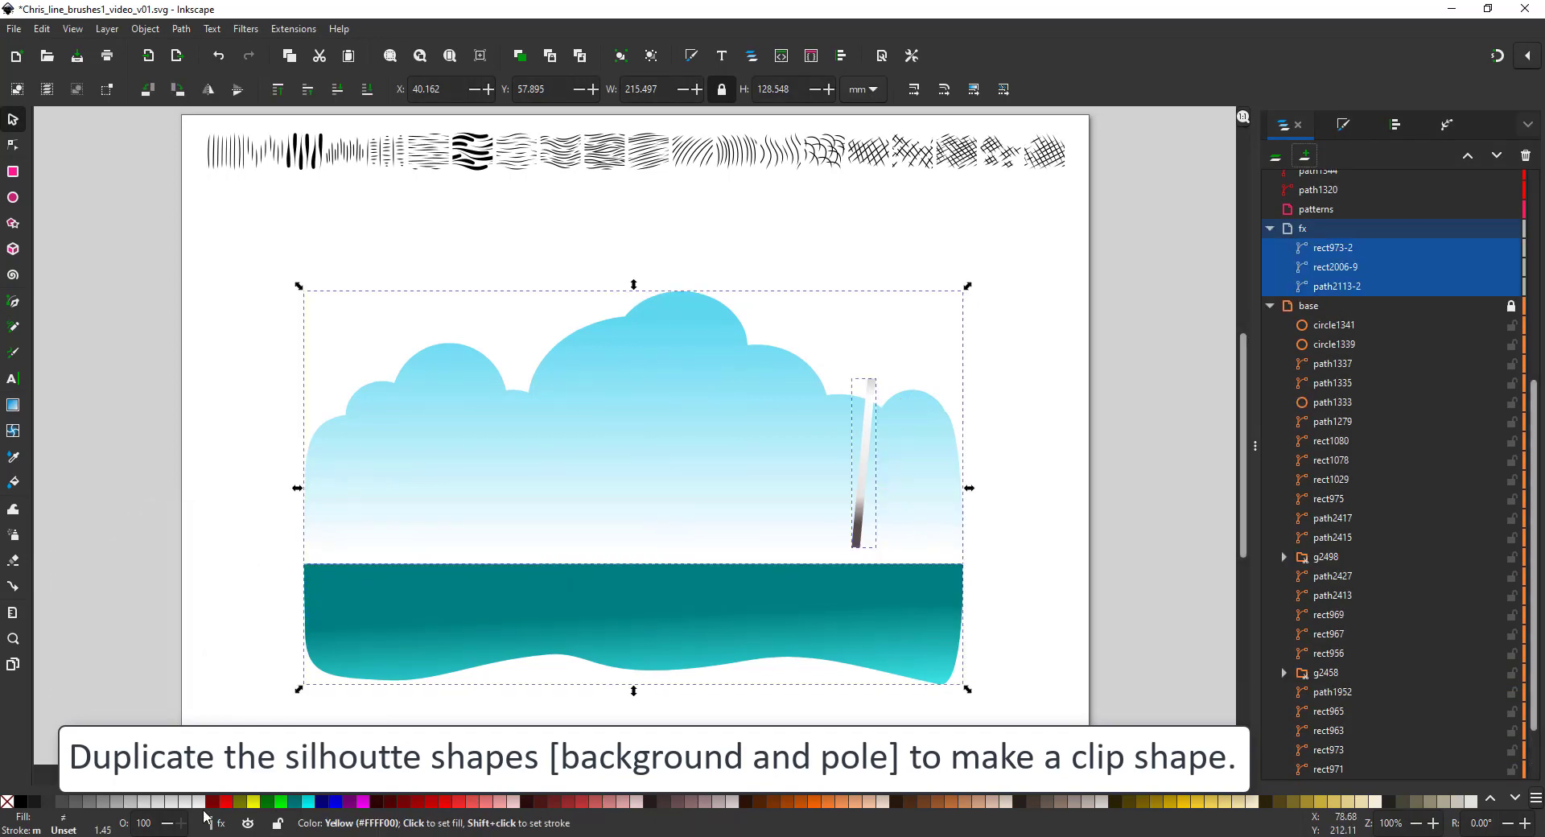
# Fill the copied sky, water and pole shapes in black and unite them into a single silhouette path
pyautogui.click(23, 803)
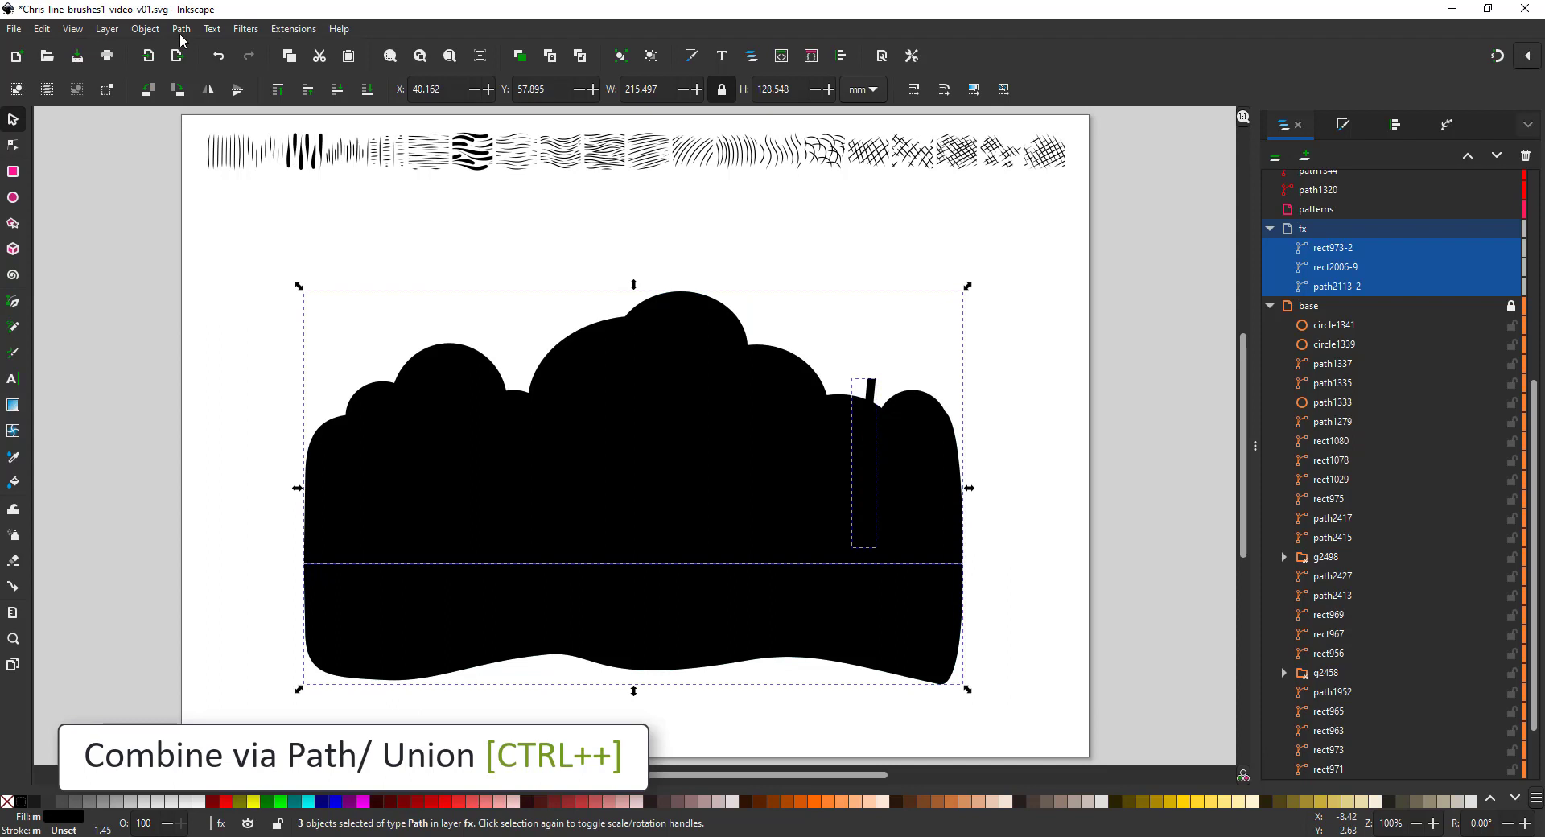
pyautogui.hotkey('ctrl', '+')
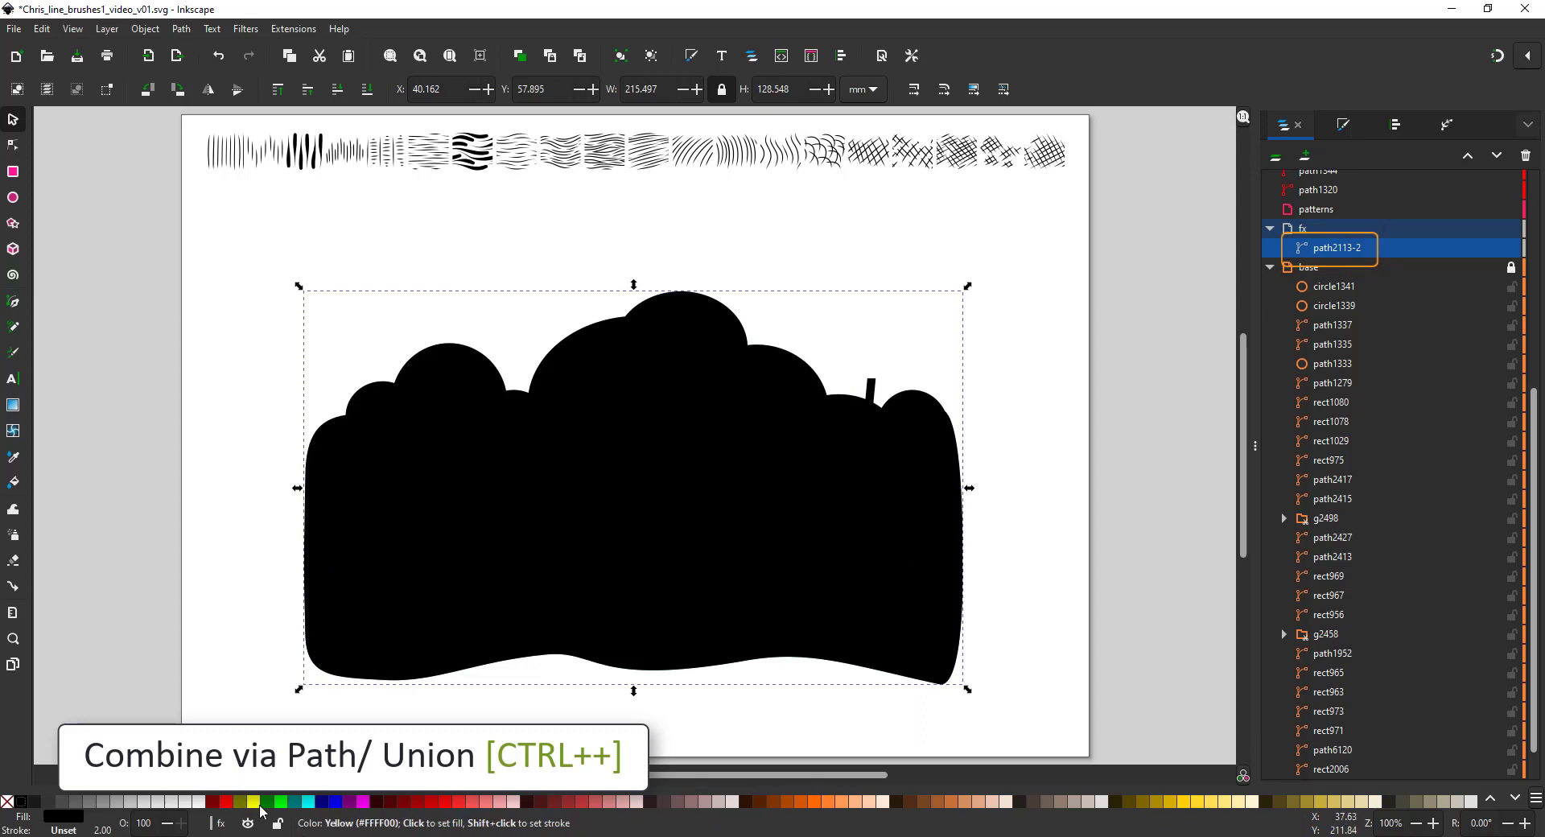
pyautogui.click(1011, 411)
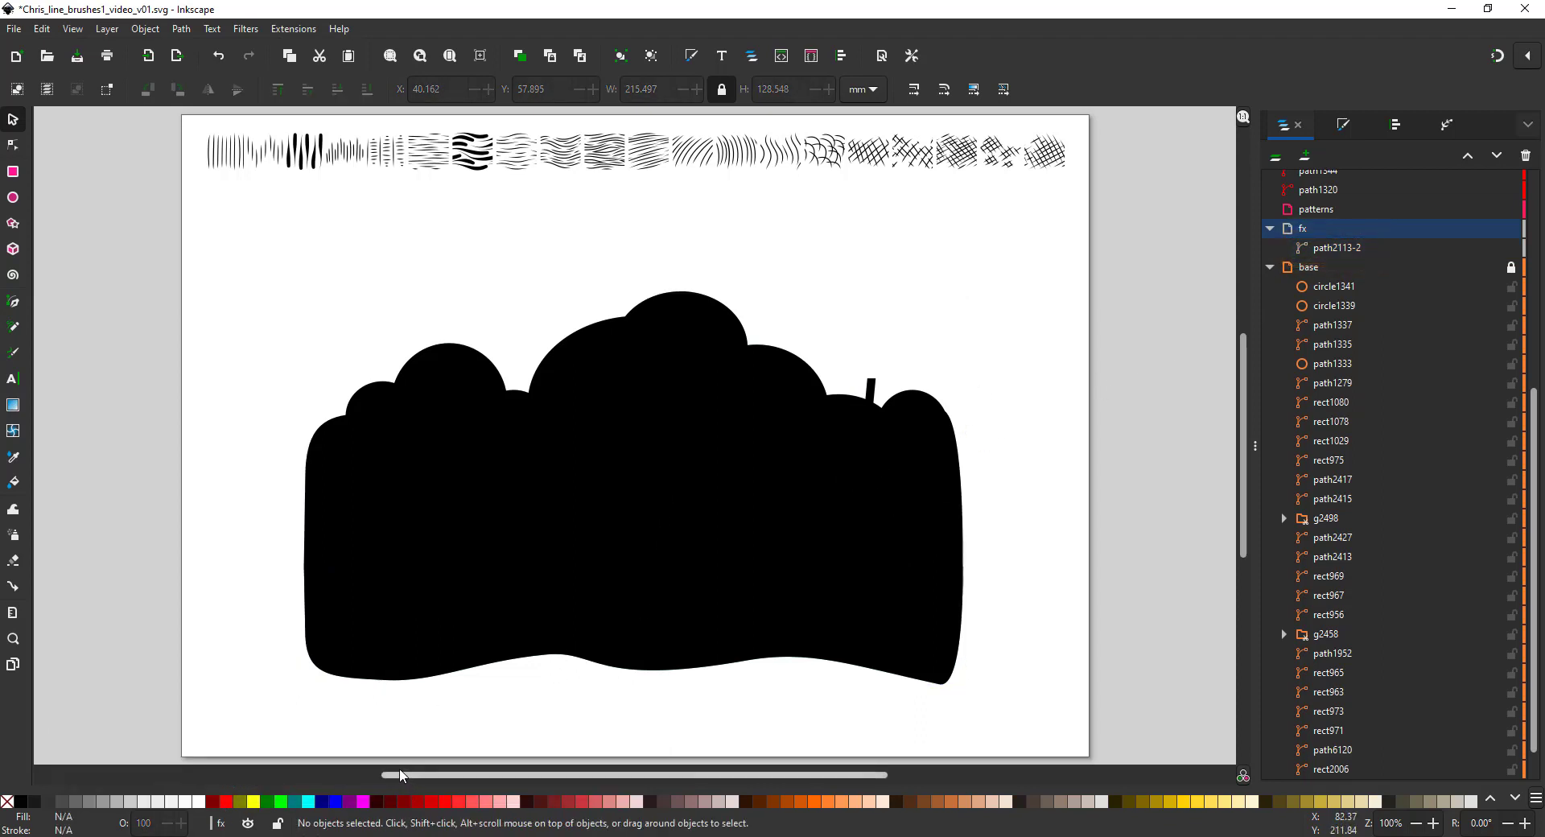
# Import the JPEG stone texture as an embedded image and paste it into the fx layer
pyautogui.click(13, 28)
pyautogui.click(56, 83)
pyautogui.doubleClick(235, 146)
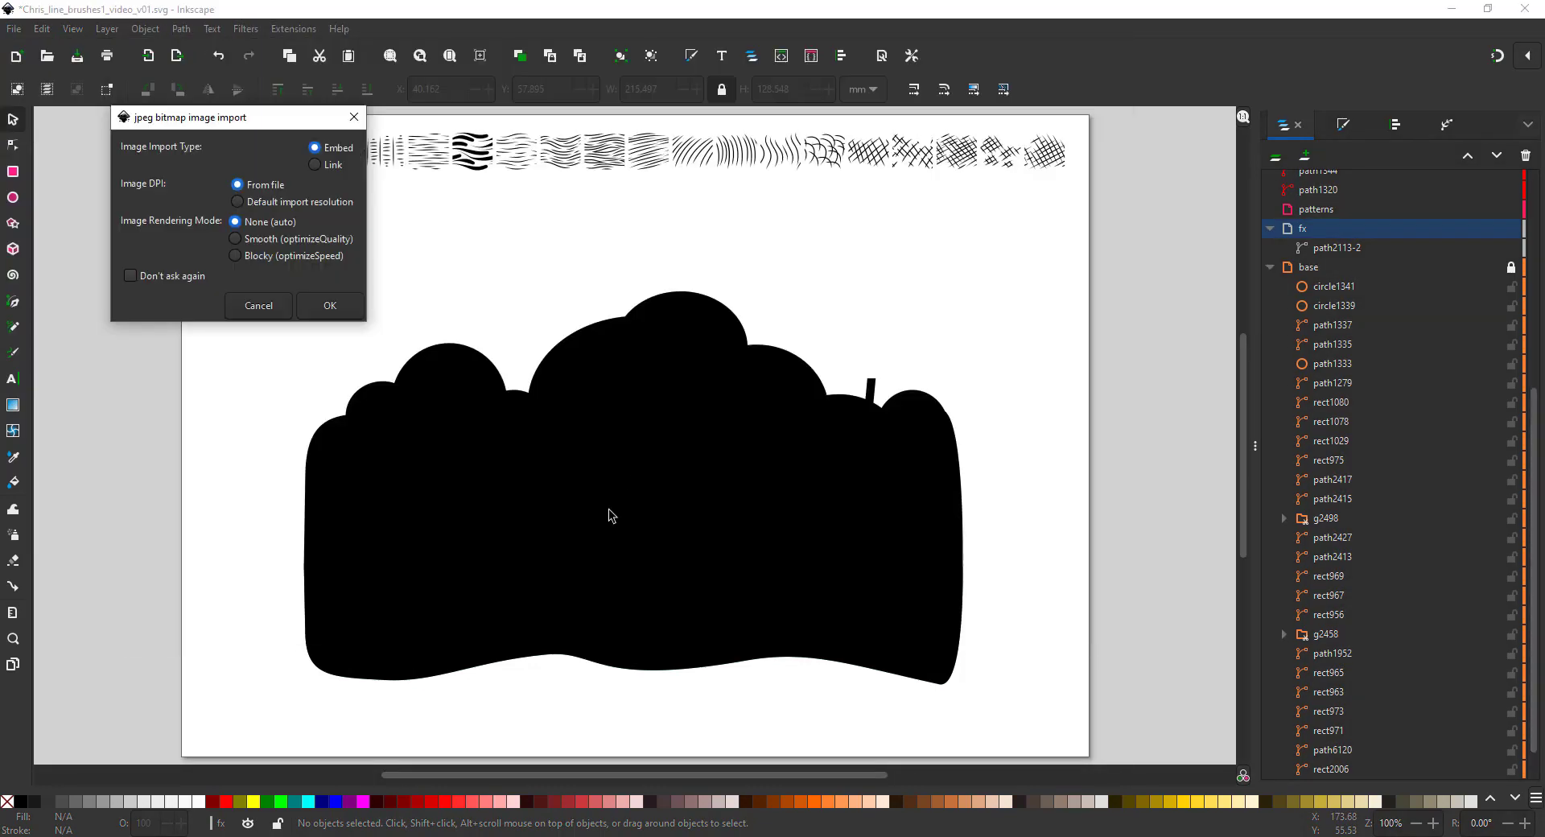
pyautogui.click(330, 306)
pyautogui.click(565, 402)
pyautogui.hotkey('ctrl', 'c')
pyautogui.hotkey('alt', 'Tab')
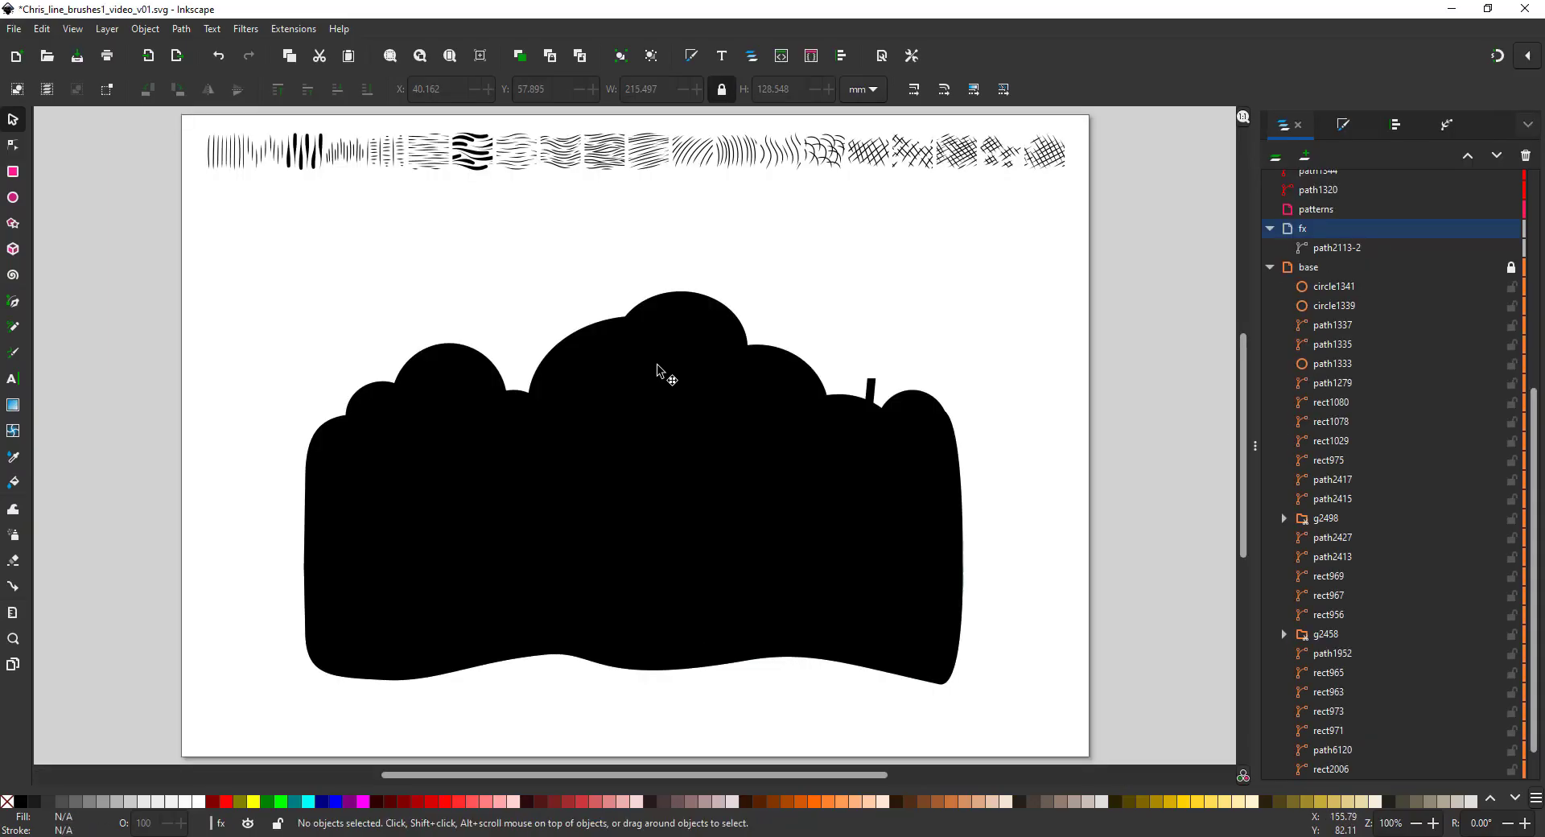
pyautogui.hotkey('ctrl', 'v')
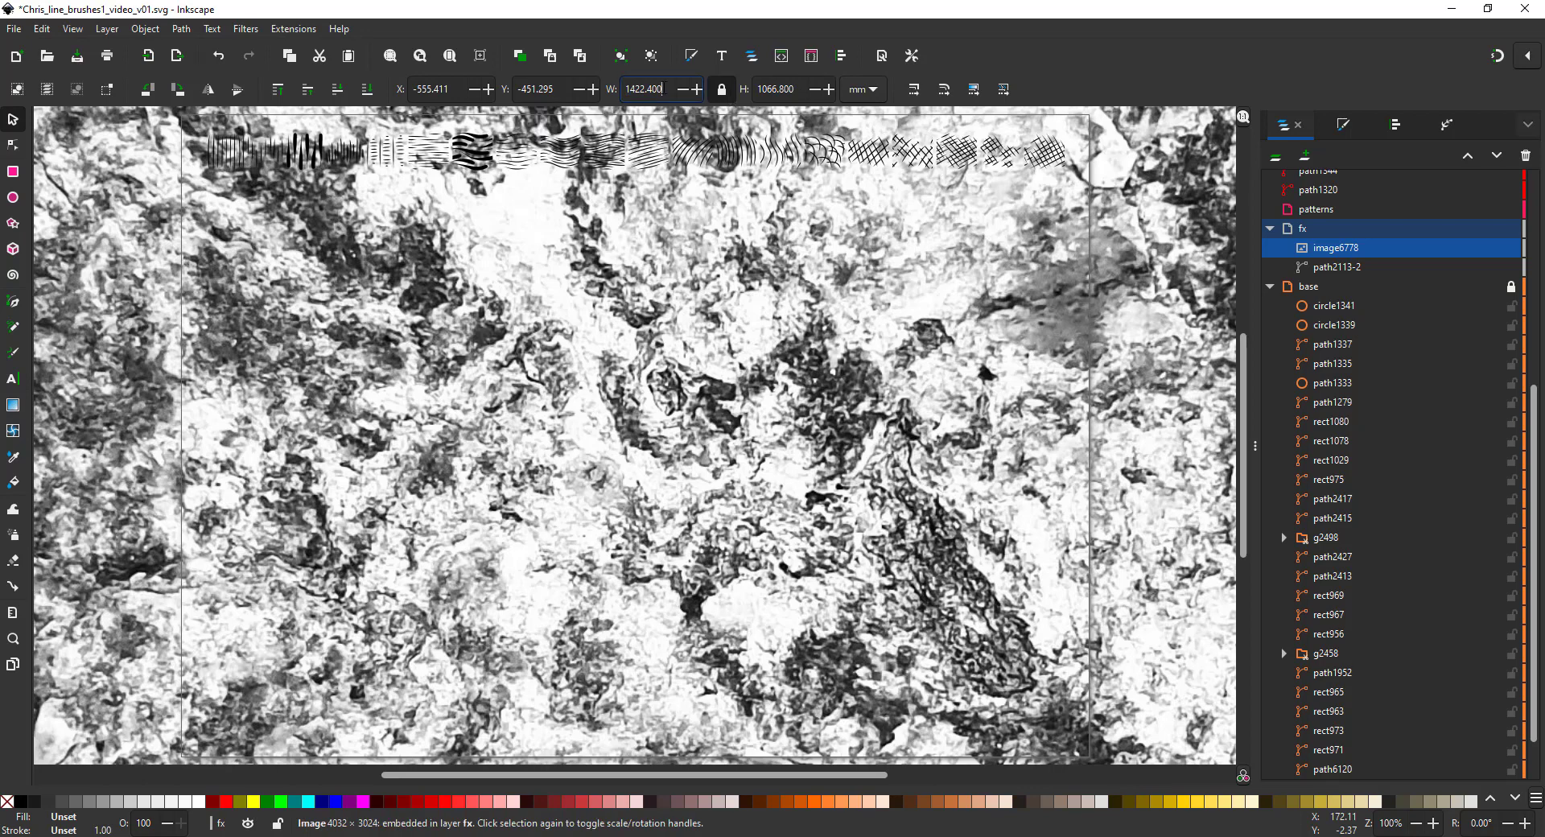
# Set the texture's width to 200 mm and its X and Y to 0, and move and scale it to cover the silhouette
pyautogui.write('200')
pyautogui.press('Return')
pyautogui.moveTo(452, 89); pyautogui.dragTo(403, 89)
pyautogui.write('0')
pyautogui.press('Tab')
pyautogui.write('0')
pyautogui.press('Return')
pyautogui.moveTo(515, 226); pyautogui.dragTo(621, 392)
pyautogui.moveTo(899, 254); pyautogui.dragTo(982, 196)
# Raise the silhouette above the texture, duplicate it, clip the texture with one copy and hide the other
pyautogui.click(1320, 266)
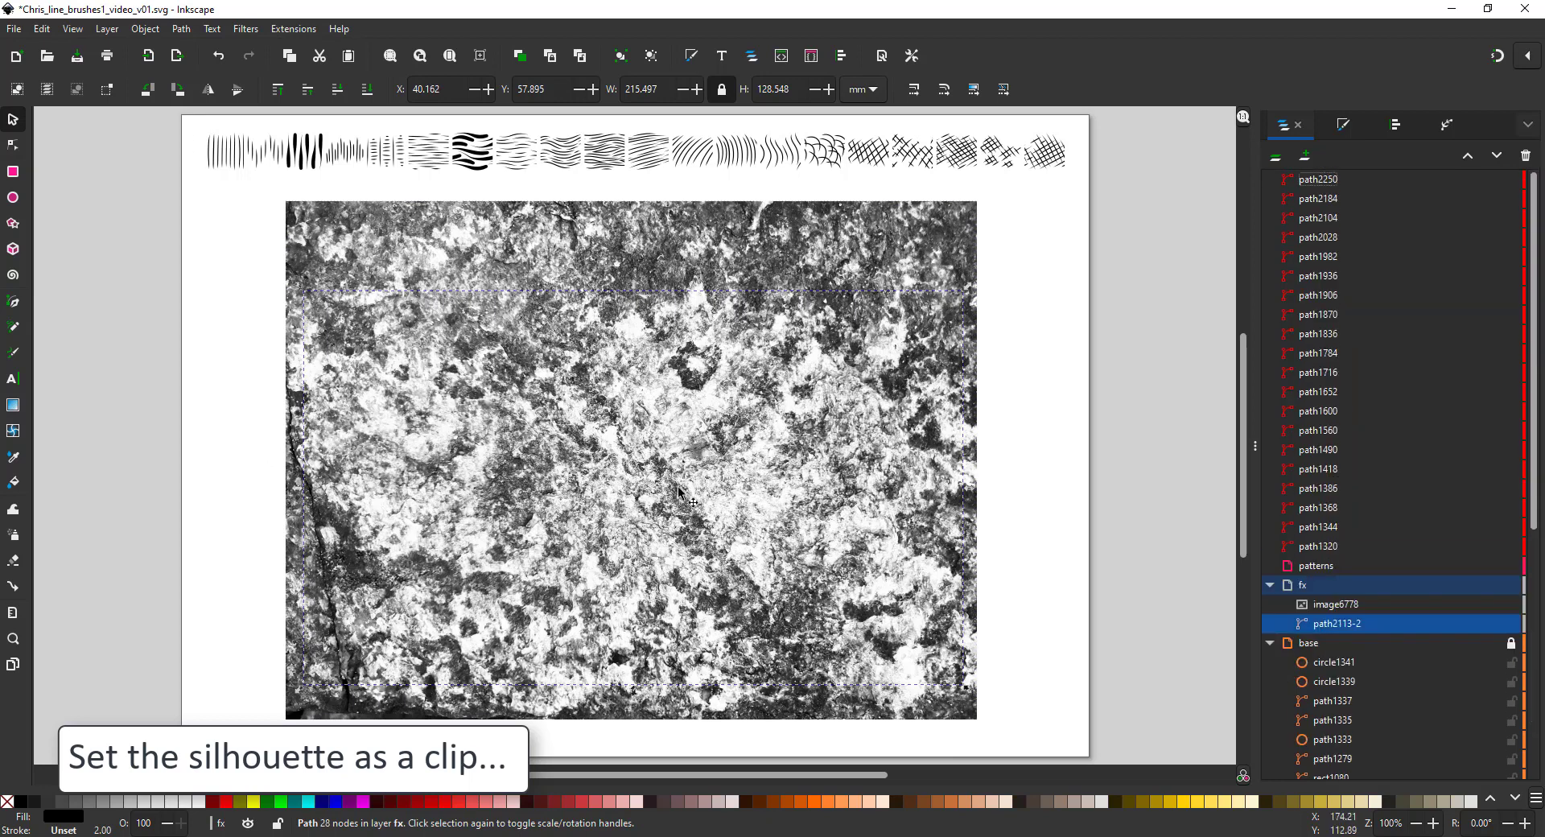
pyautogui.press('pageup')
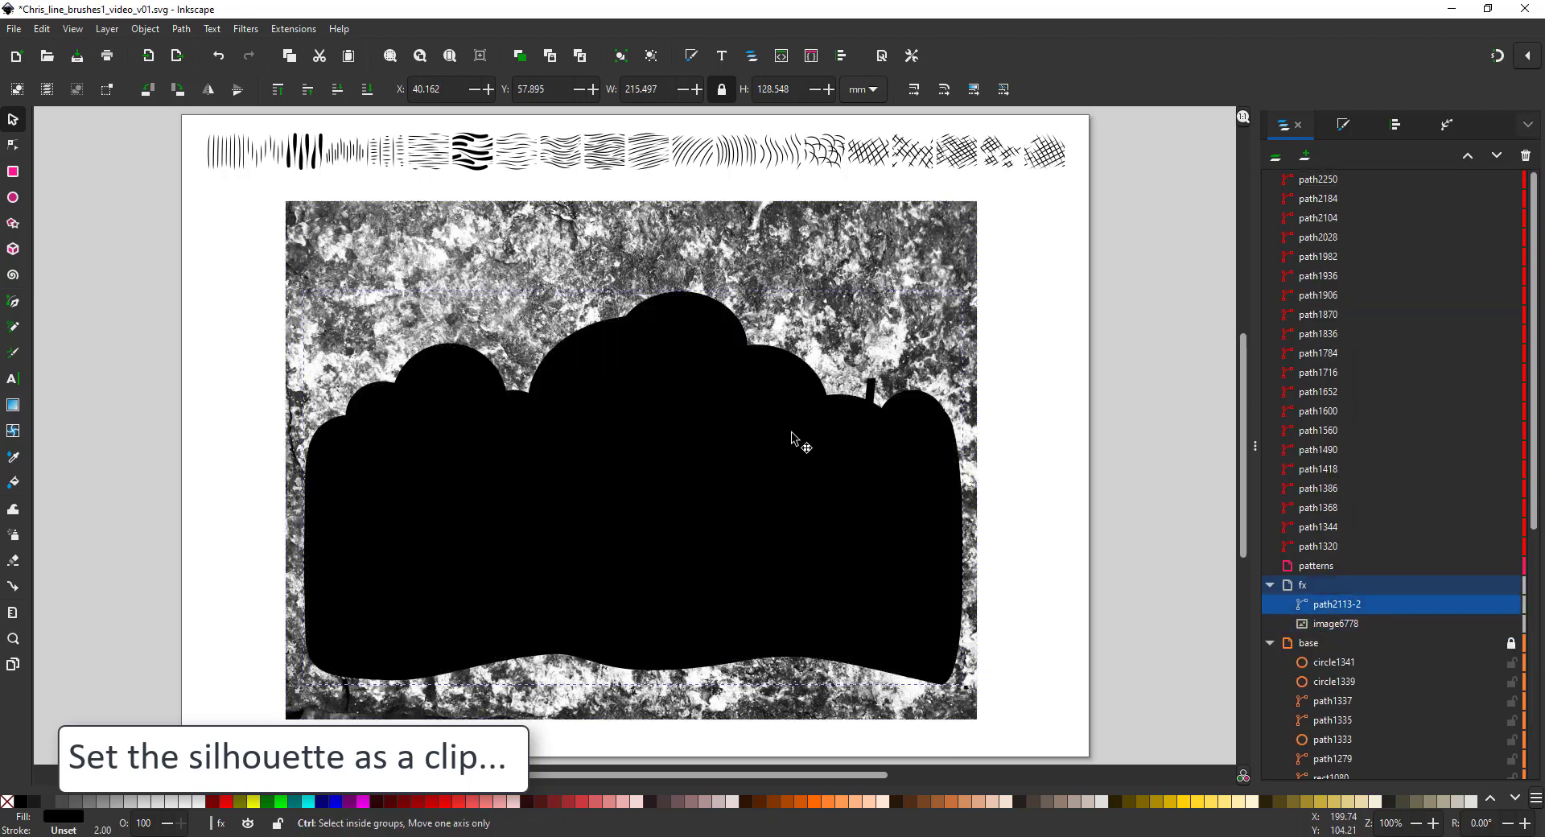
pyautogui.hotkey('ctrl', 'd')
pyautogui.keyDown('shift'); pyautogui.click(924, 238); pyautogui.keyUp('shift')
pyautogui.rightClick(772, 462)
pyautogui.click(841, 720)
pyautogui.click(1361, 606)
pyautogui.click(1492, 605)
pyautogui.click(1338, 623)
# Set the clipped texture's blend mode to Multiply and its opacity to about 11%
pyautogui.click(1343, 126)
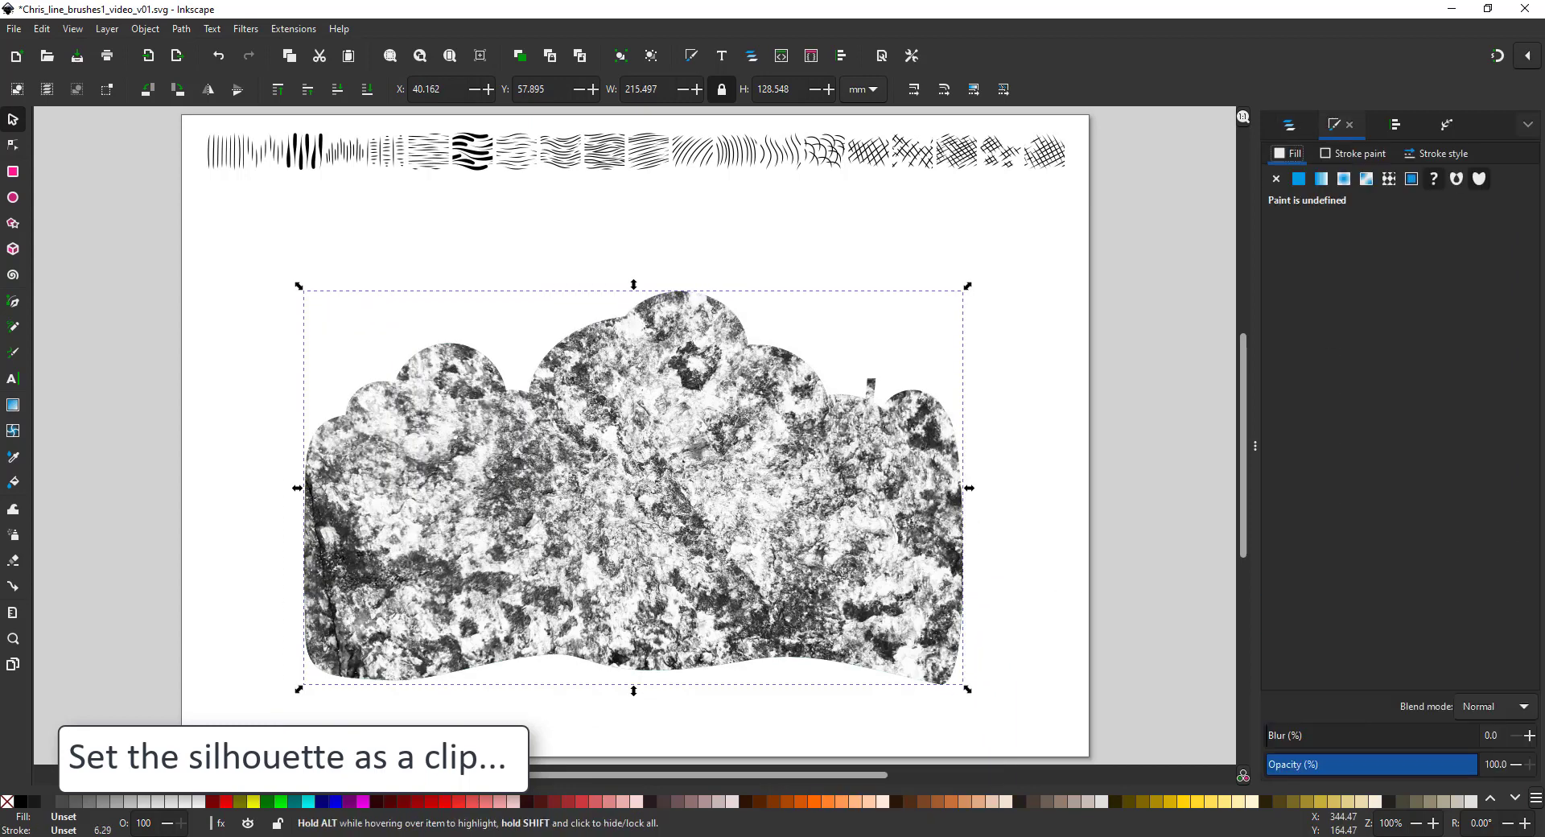
pyautogui.click(1496, 707)
pyautogui.click(1482, 500)
pyautogui.moveTo(1444, 755); pyautogui.dragTo(1294, 768)
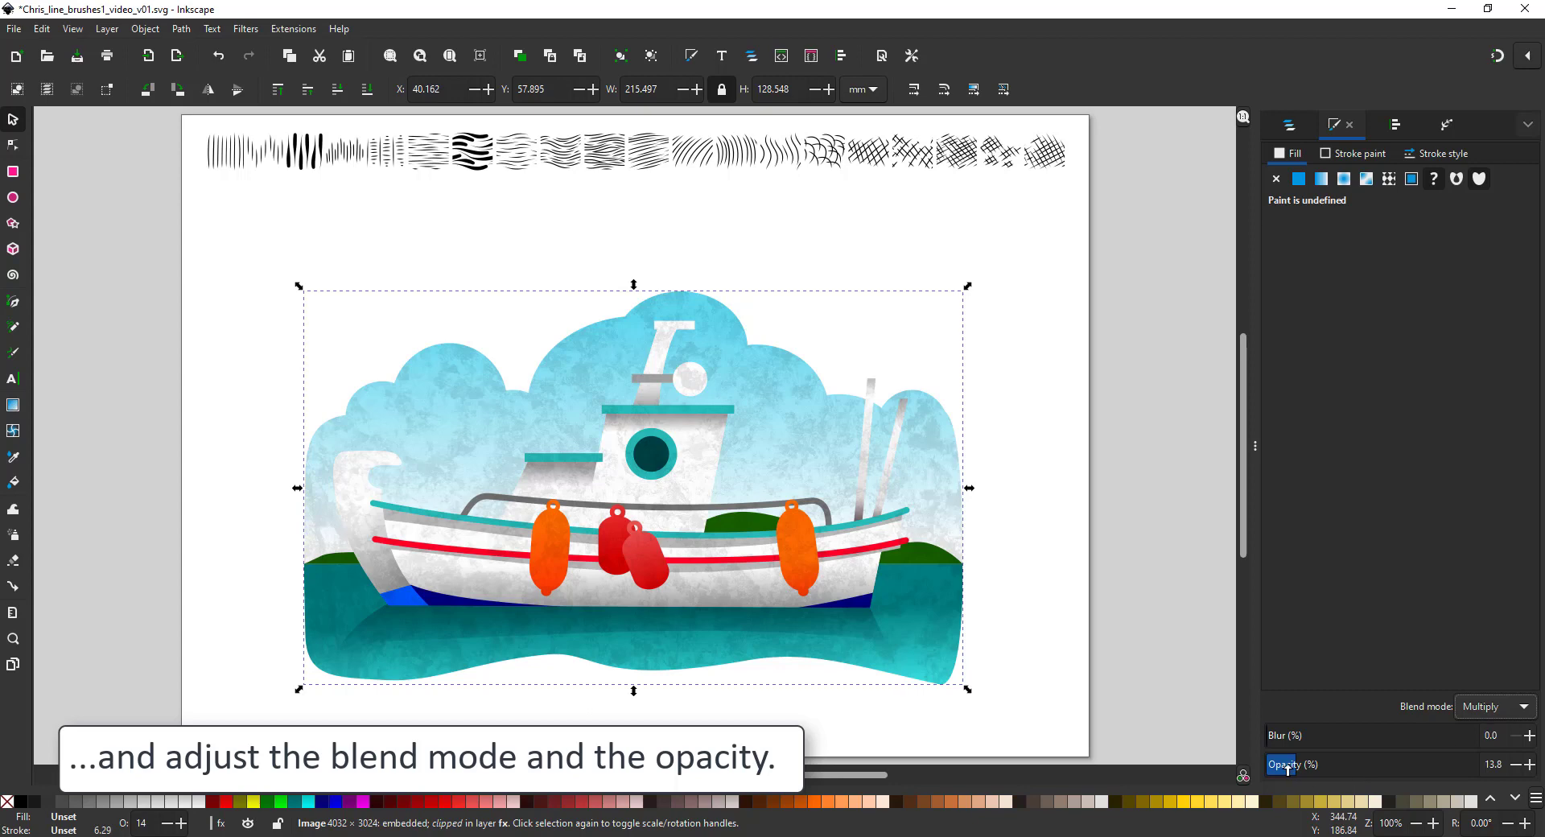
# Show the hidden silhouette copy, turn it into a clip group and expand its Clip entry
pyautogui.click(1289, 125)
pyautogui.click(1493, 605)
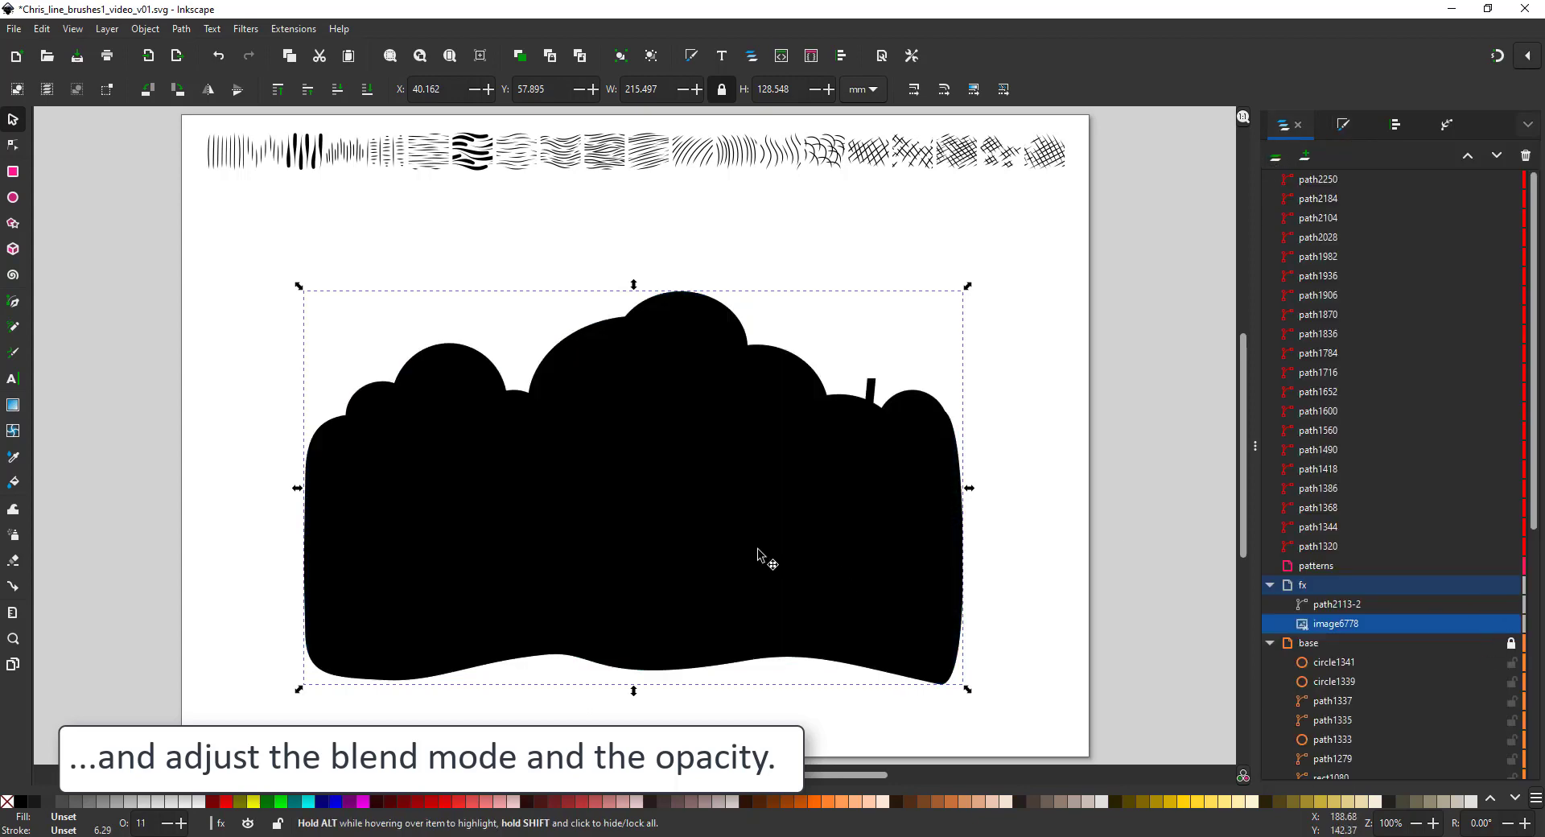
pyautogui.rightClick(870, 508)
pyautogui.click(942, 433)
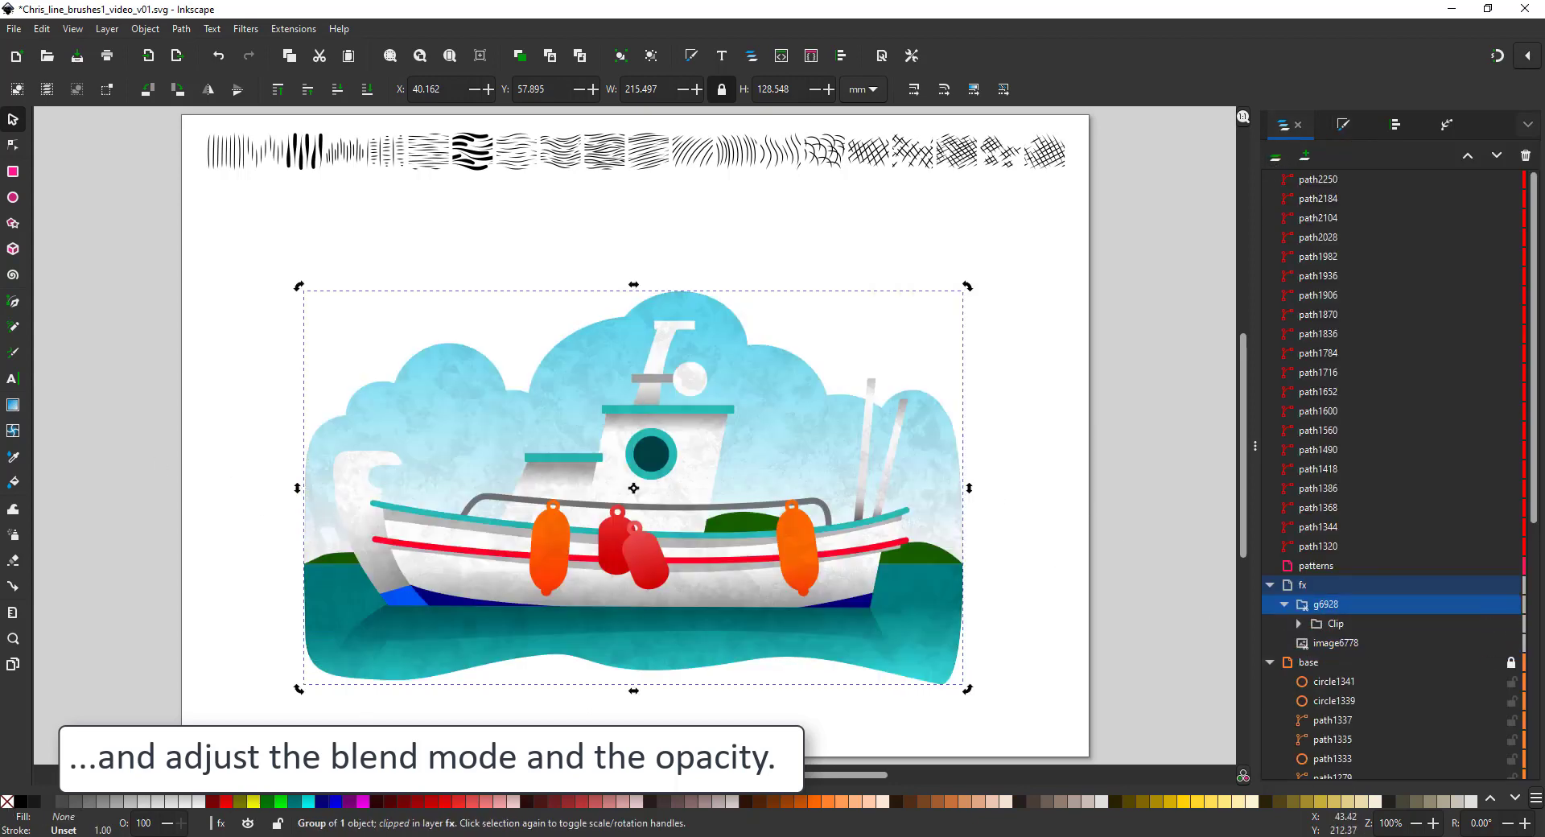
pyautogui.click(1299, 624)
pyautogui.click(1336, 624)
pyautogui.press('g')
pyautogui.moveTo(294, 604); pyautogui.dragTo(416, 649)
pyautogui.hotkey('ctrl', 'z')
# Draw a black rectangle about 32 × 14.7 mm over the water below the bow, with about 25% opacity
pyautogui.press('r')
pyautogui.moveTo(290, 604); pyautogui.dragTo(387, 632)
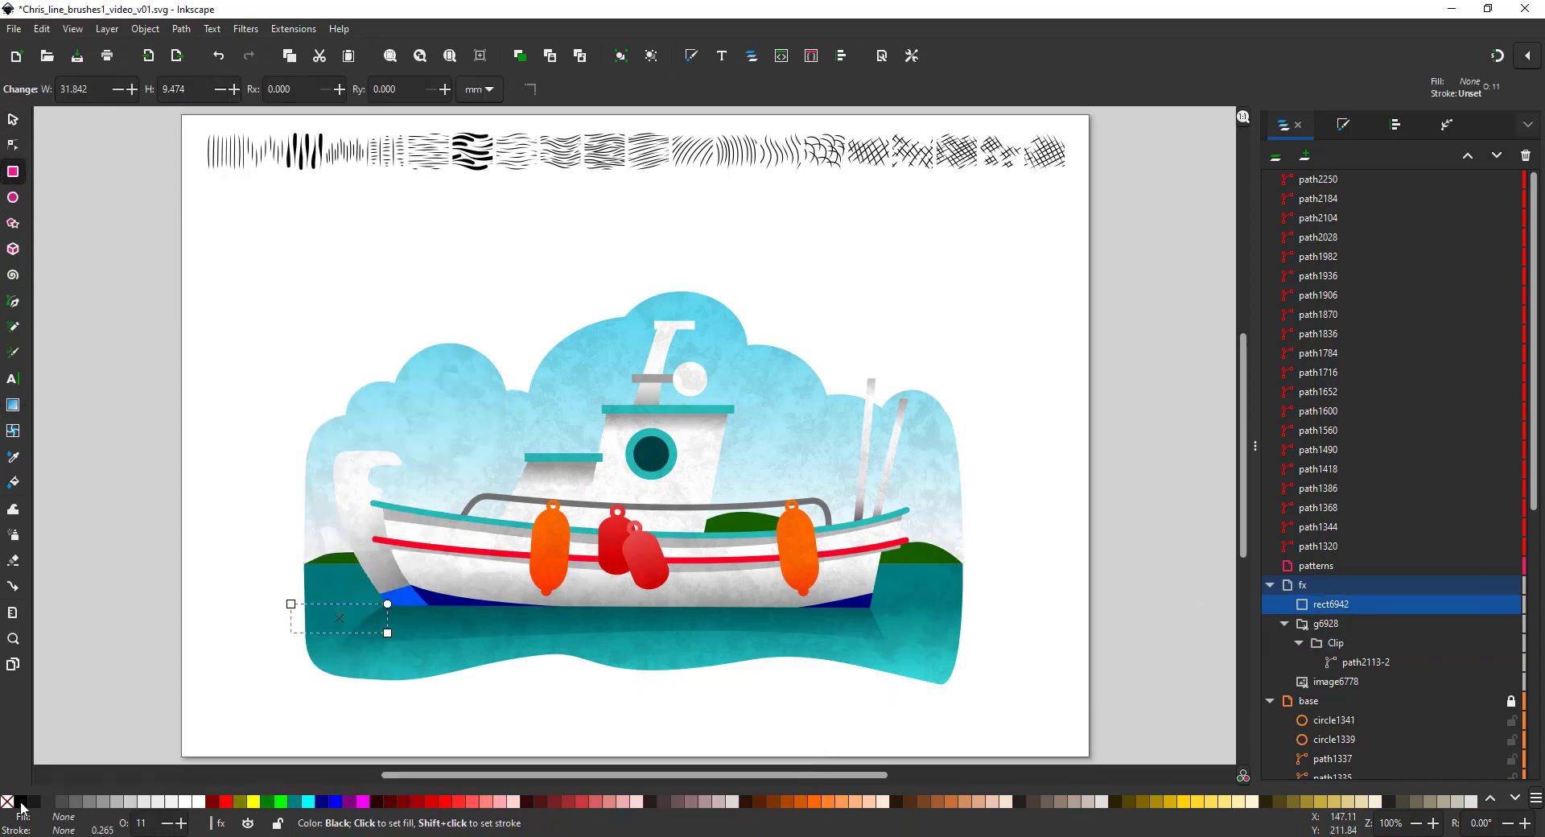
pyautogui.press('s')
pyautogui.click(1337, 682)
pyautogui.click(1333, 607)
pyautogui.hotkey('ctrl', 'shift', 'f')
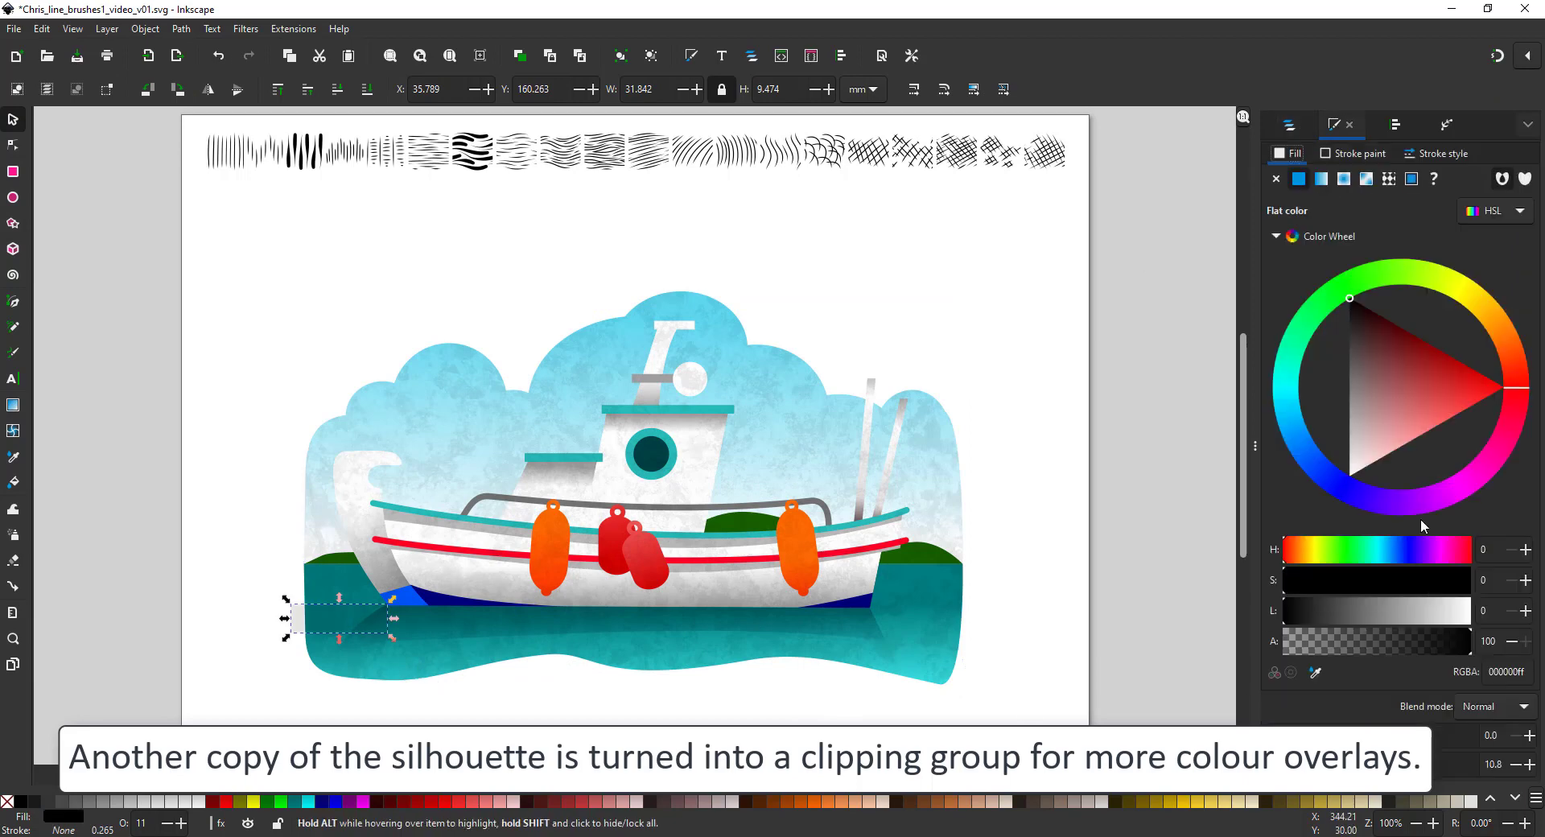
pyautogui.moveTo(1290, 765); pyautogui.dragTo(1321, 765)
pyautogui.moveTo(339, 639); pyautogui.dragTo(353, 573)
# Duplicate the dark rectangle, make the copy white with Overlay blending and place it over the lower hull near the bow
pyautogui.hotkey('ctrl', 'd')
pyautogui.moveTo(1288, 611); pyautogui.dragTo(1528, 617)
pyautogui.click(1512, 706)
pyautogui.click(1489, 640)
pyautogui.moveTo(362, 578); pyautogui.dragTo(578, 630)
# Duplicate the light and dark rectangles, and place the dark copy in the water below mid-hull with a transparency gradient
pyautogui.hotkey('ctrl', 'd')
pyautogui.click(344, 634)
pyautogui.hotkey('ctrl', 'd')
pyautogui.moveTo(344, 634)
pyautogui.mouseDown()
pyautogui.moveTo(698, 649)
pyautogui.moveTo(653, 645)
pyautogui.mouseUp()
pyautogui.press('g')
pyautogui.press('s')
# Cut the four overlay rectangles and paste them in place inside the silhouette clip group
pyautogui.hotkey('ctrl', 'shift', 'l')
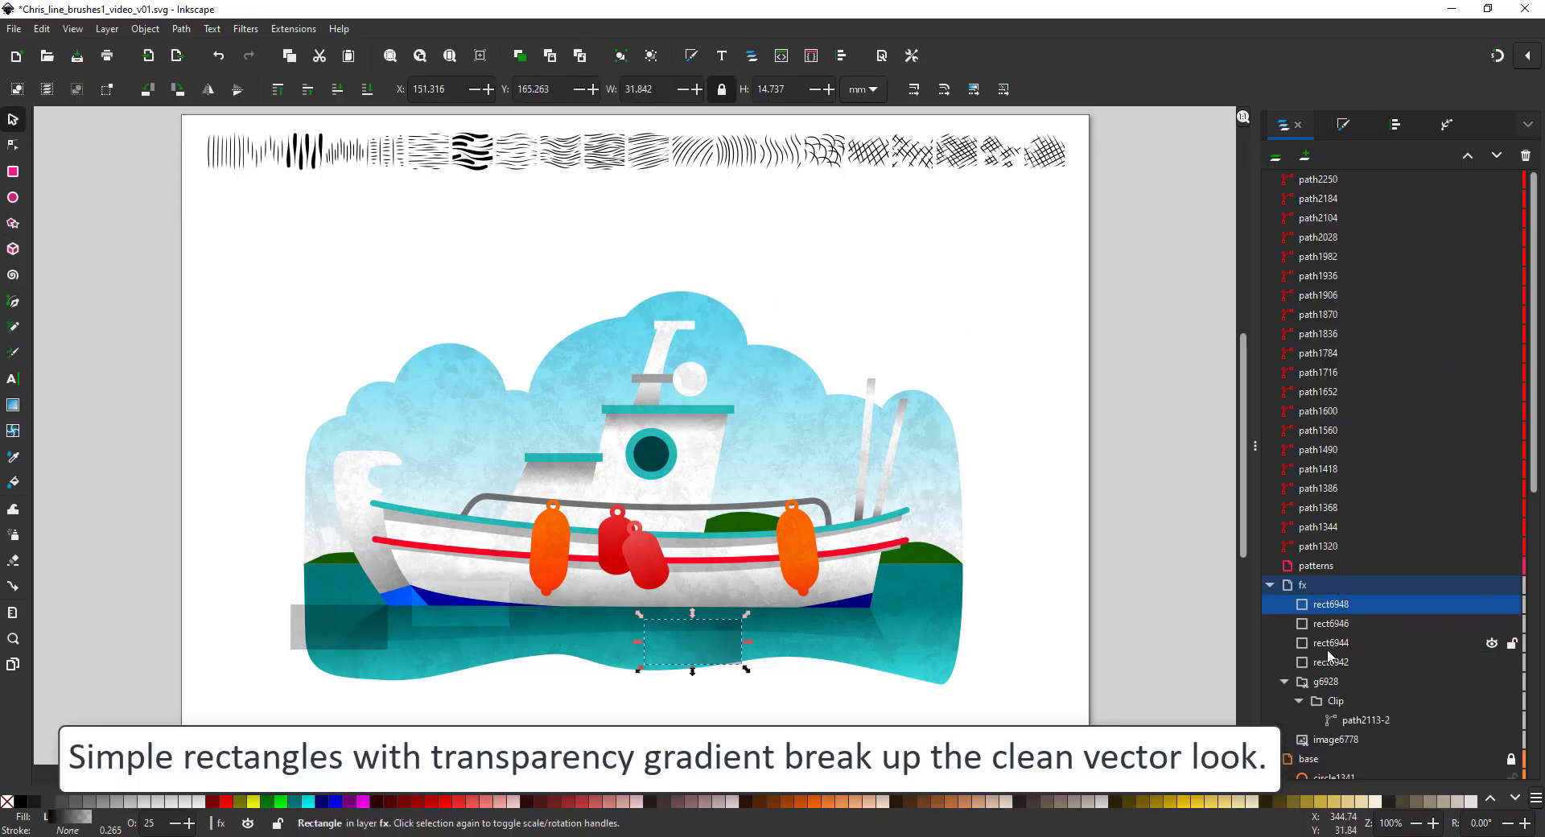
pyautogui.keyDown('shift'); pyautogui.click(1335, 665); pyautogui.keyUp('shift')
pyautogui.hotkey('ctrl', 'x')
pyautogui.click(1338, 626)
pyautogui.hotkey('ctrl', 'alt', 'v')
pyautogui.click(883, 400)
# Move the spare light rectangle onto the water behind the stern and give it a white-to-transparent gradient
pyautogui.click(1320, 644)
pyautogui.click(1319, 606)
pyautogui.click(1318, 647)
pyautogui.scroll(-5, 1319, 647)
pyautogui.moveTo(709, 337); pyautogui.dragTo(762, 628)
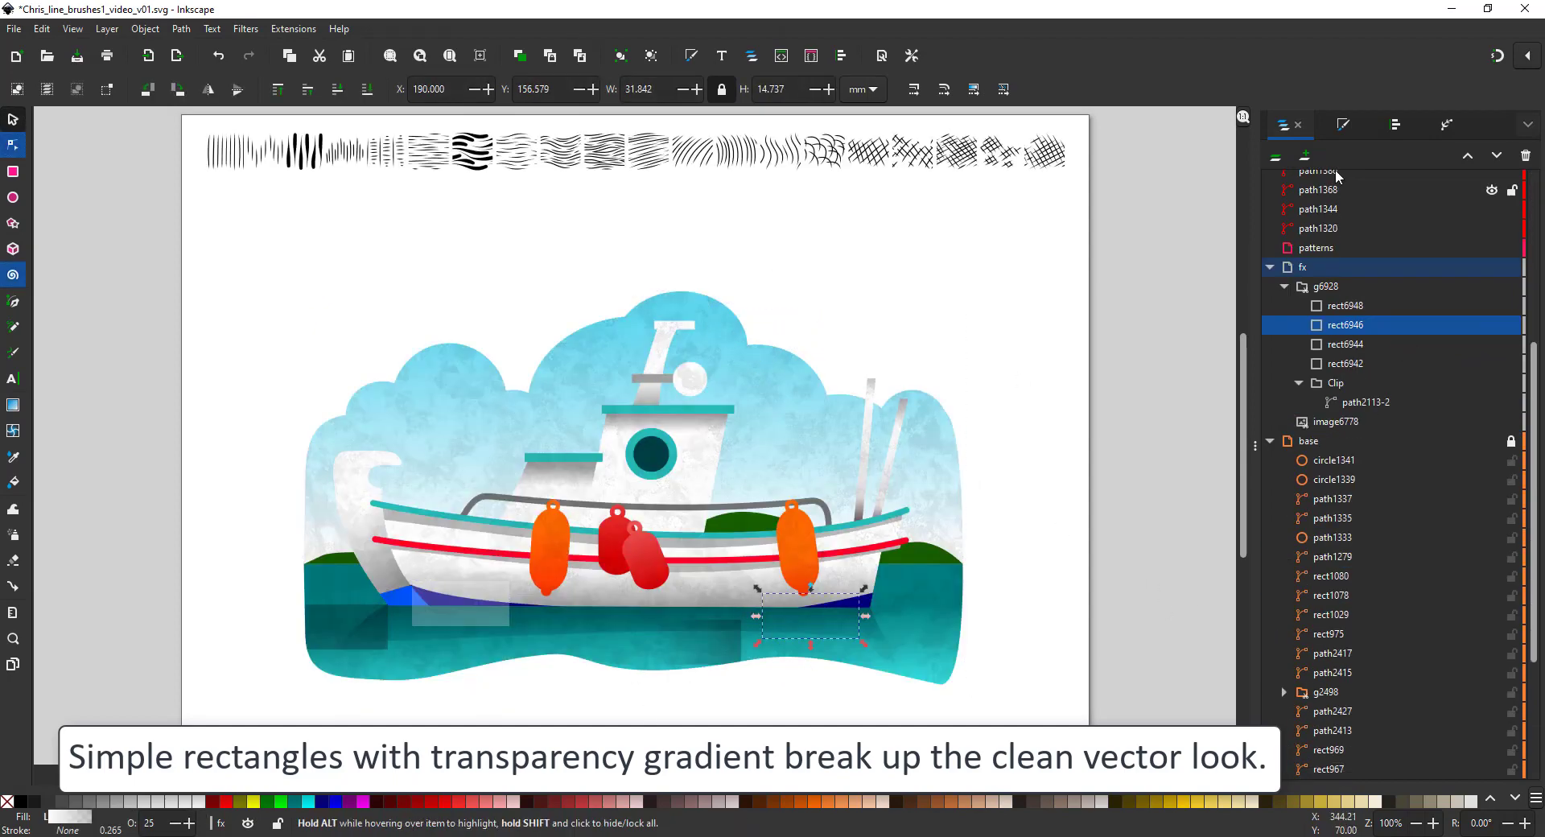
pyautogui.click(1343, 124)
pyautogui.press('n')
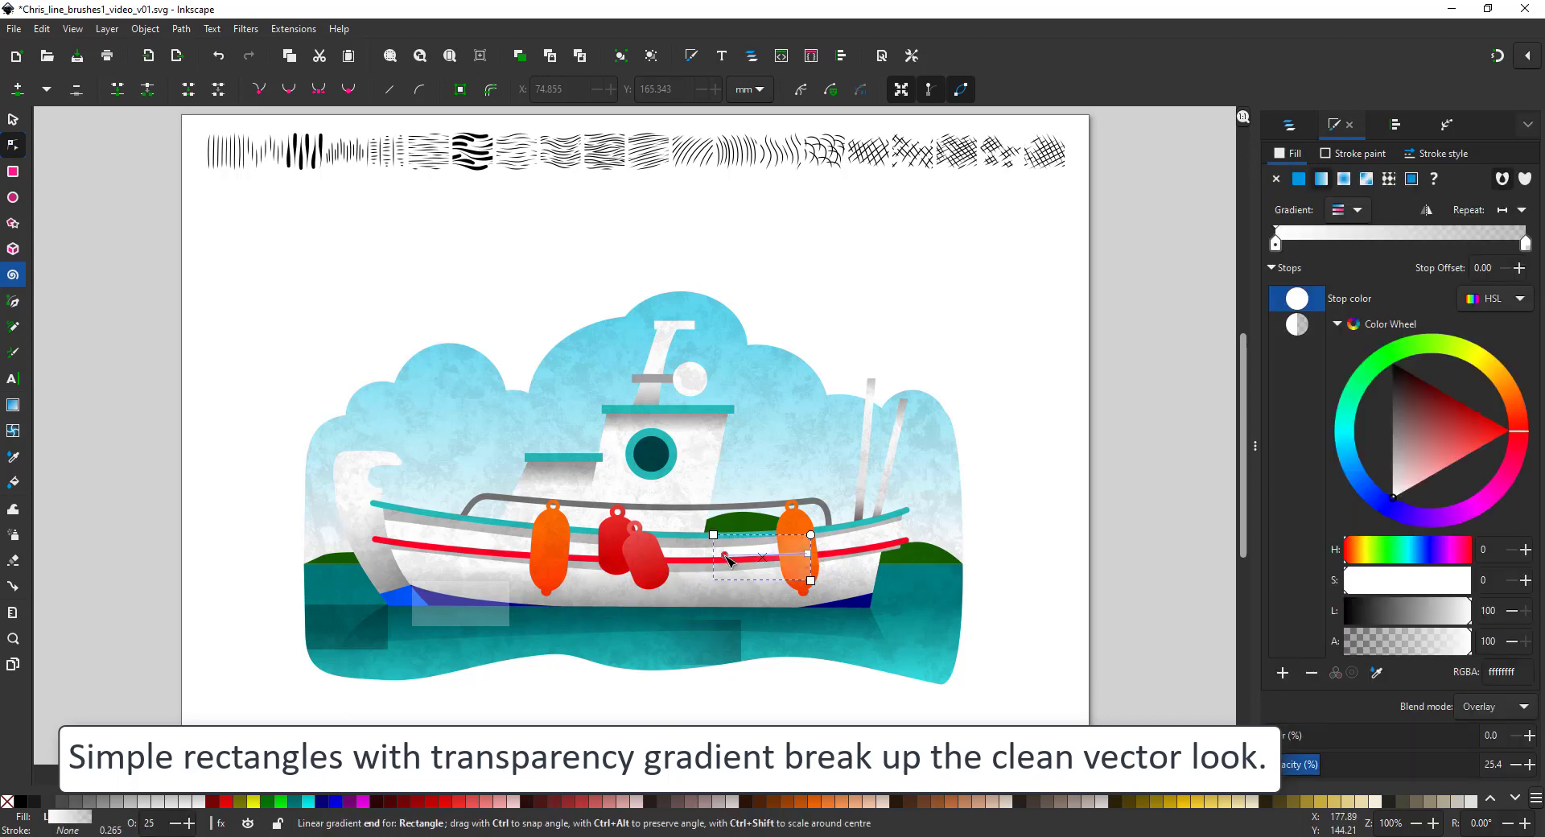
pyautogui.press('s')
pyautogui.moveTo(747, 574); pyautogui.dragTo(915, 603)
# Add a second light overlay rectangle about 27 × 4 mm just below the one behind the stern
pyautogui.click(13, 405)
pyautogui.click(13, 119)
pyautogui.hotkey('ctrl', 'd')
pyautogui.press('r')
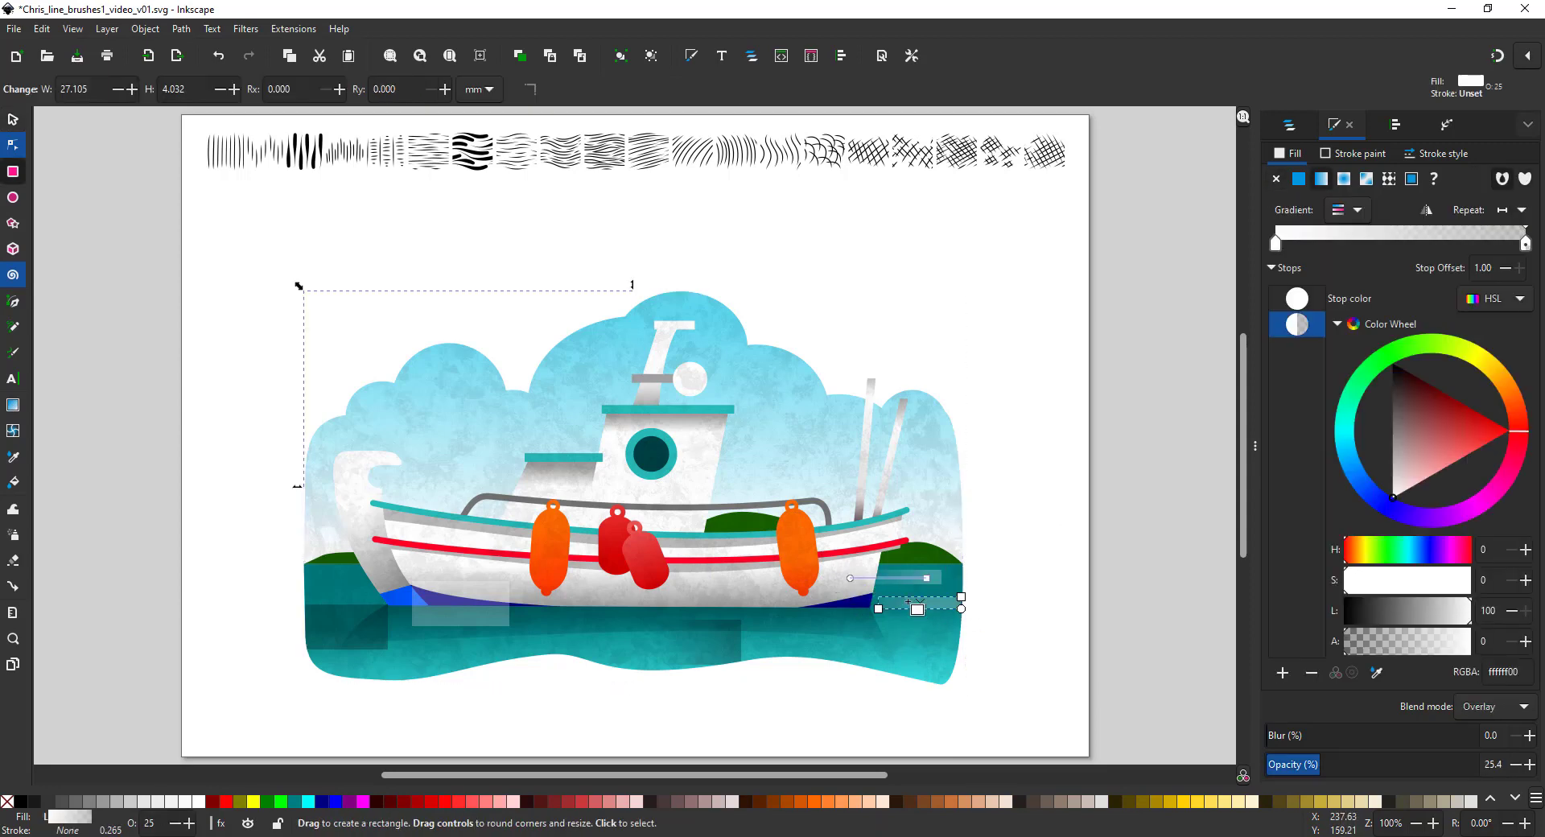
pyautogui.click(13, 145)
pyautogui.moveTo(849, 577)
pyautogui.mouseDown()
pyautogui.moveTo(961, 603)
pyautogui.moveTo(880, 604)
pyautogui.mouseUp()
pyautogui.click(13, 119)
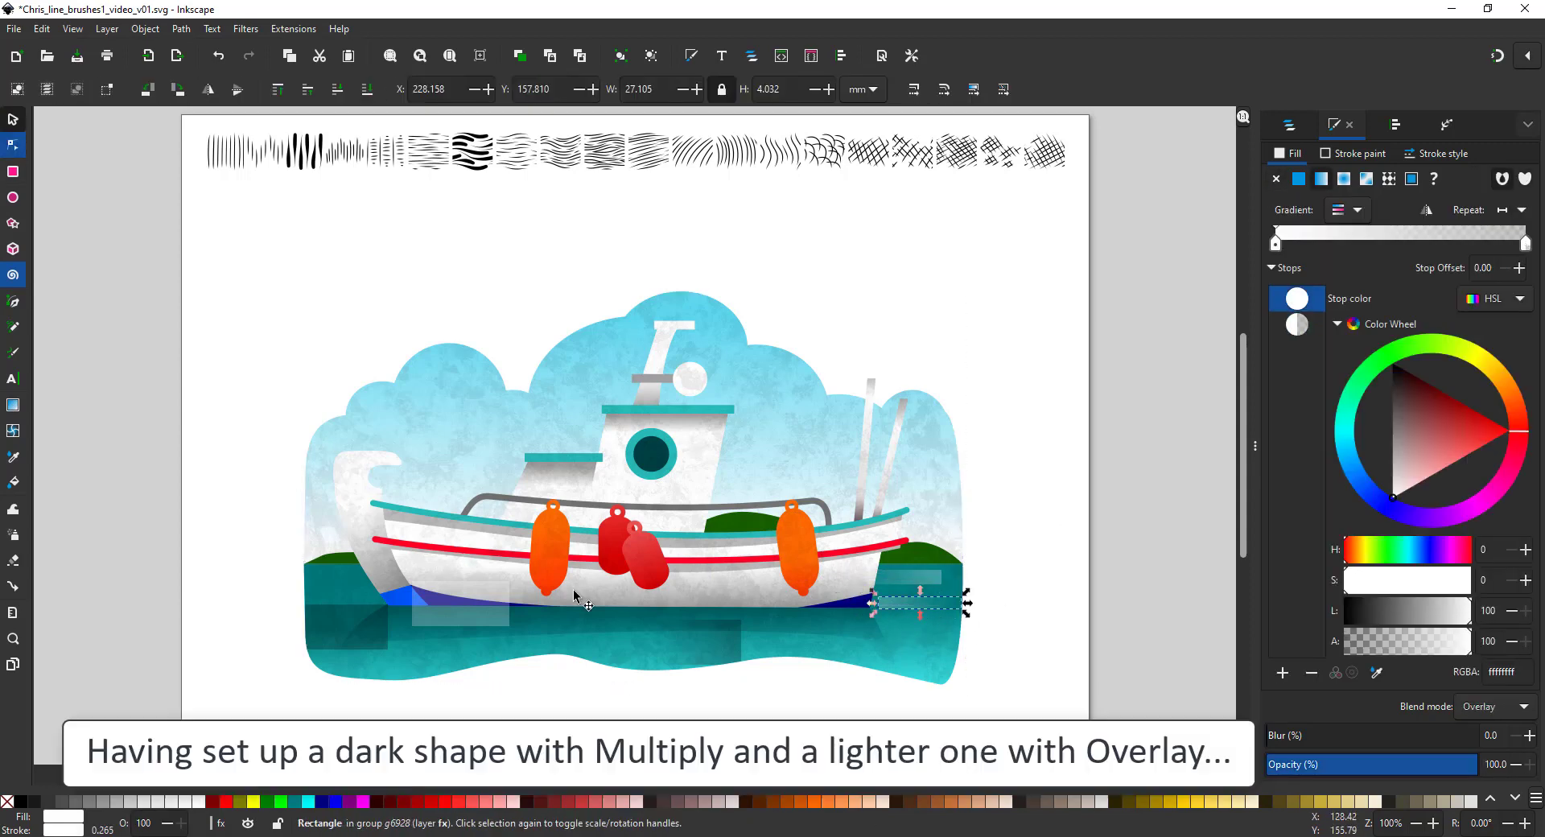
# Unlock the base layer and recolour the sky's gradient with blue 4064a0 at the top and pale cyan a5f7ff at the bottom
pyautogui.click(1290, 124)
pyautogui.click(1511, 461)
pyautogui.scroll(-5, 1368, 564)
pyautogui.click(1333, 770)
pyautogui.click(13, 405)
pyautogui.click(12, 145)
pyautogui.click(515, 644)
pyautogui.click(1352, 769)
pyautogui.click(638, 550)
pyautogui.click(336, 802)
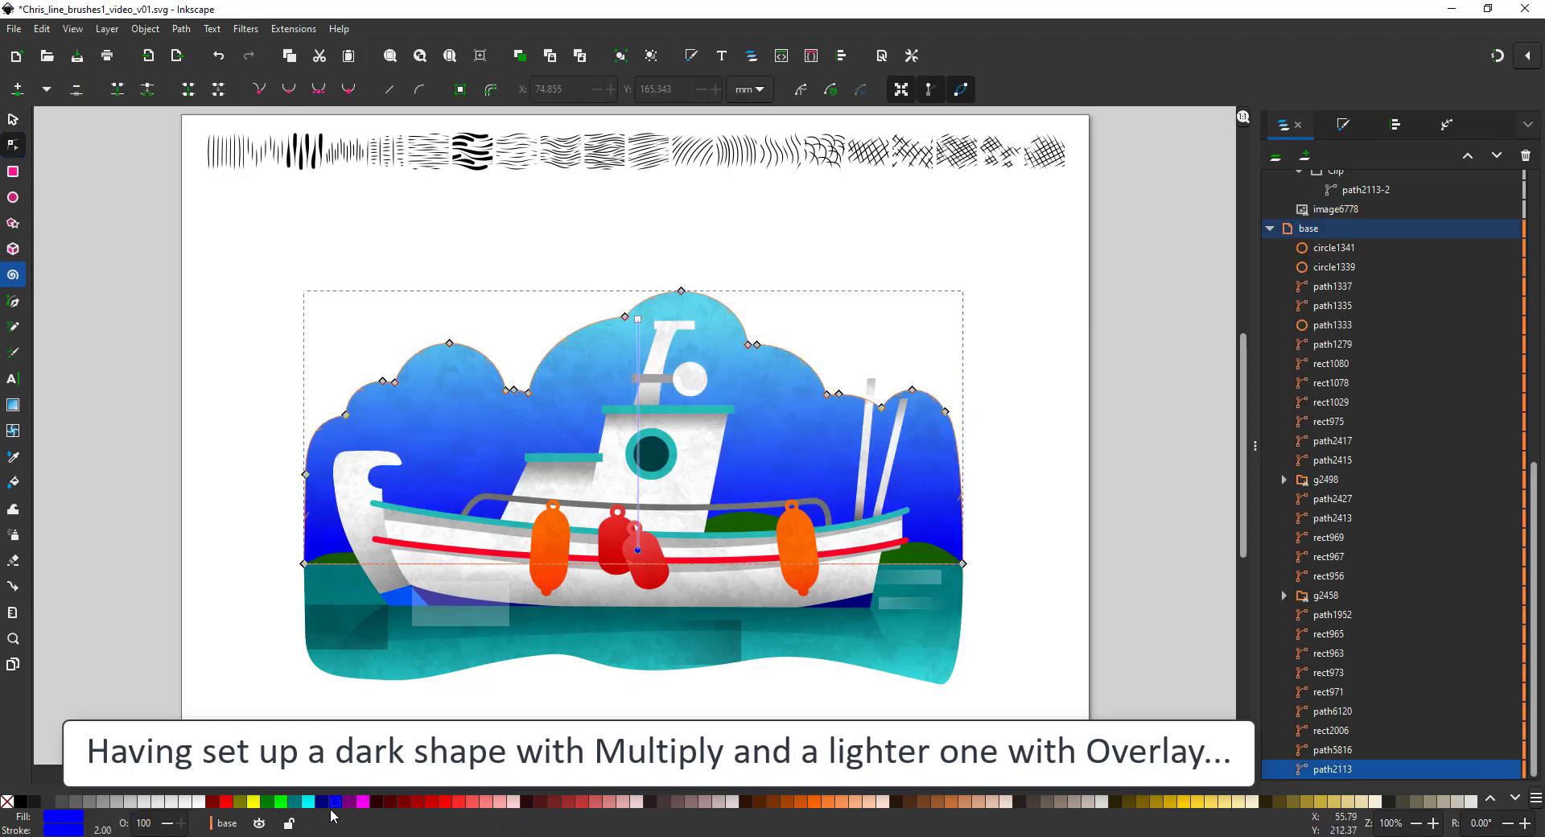
pyautogui.click(1343, 125)
pyautogui.moveTo(1393, 495)
pyautogui.mouseDown()
pyautogui.moveTo(1393, 423)
pyautogui.moveTo(1427, 441)
pyautogui.moveTo(1283, 402)
pyautogui.mouseUp()
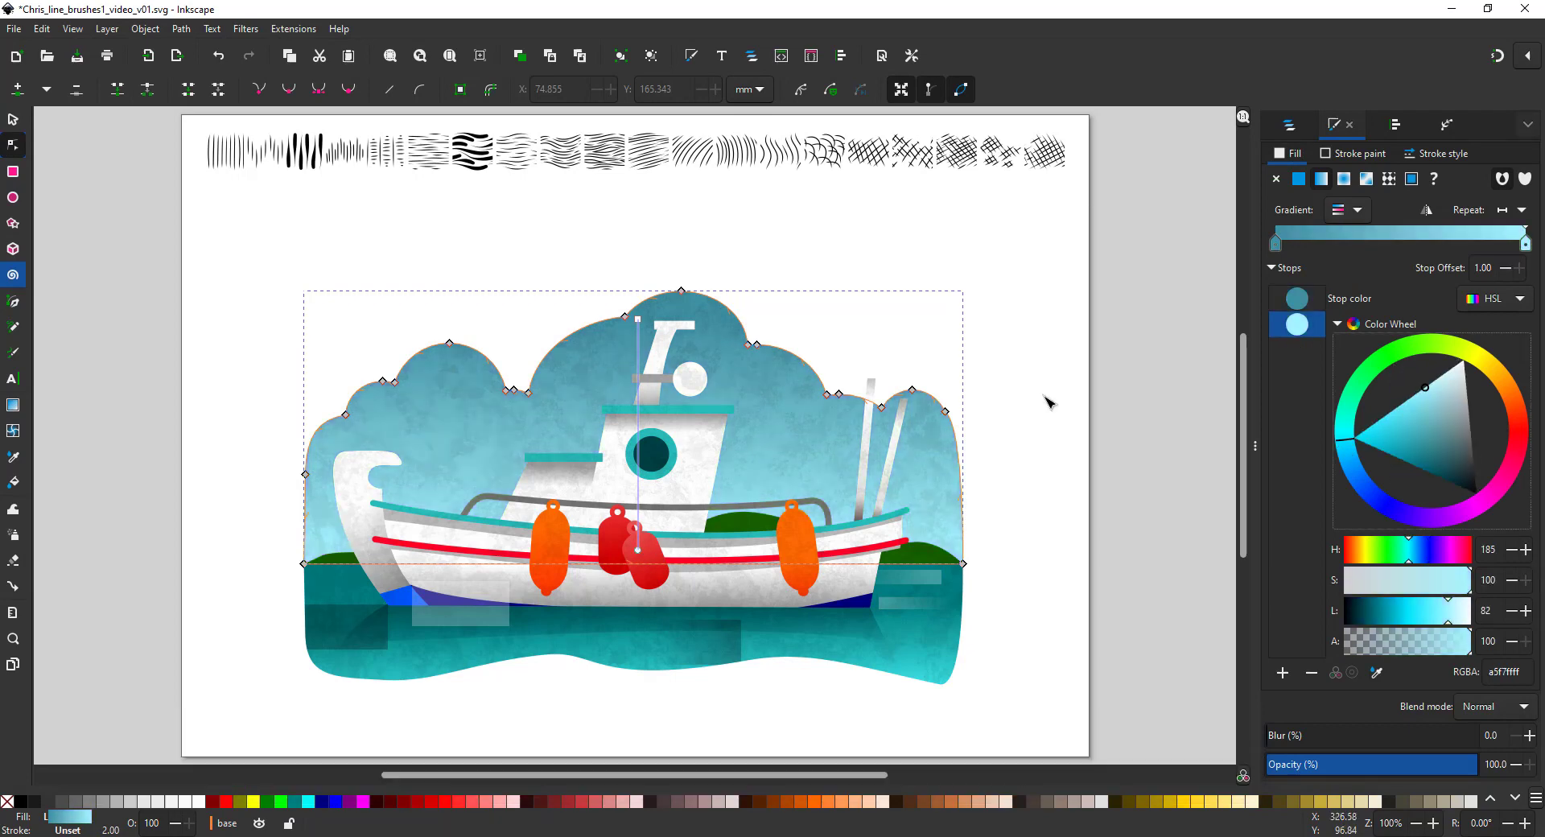
pyautogui.click(638, 320)
pyautogui.click(1365, 485)
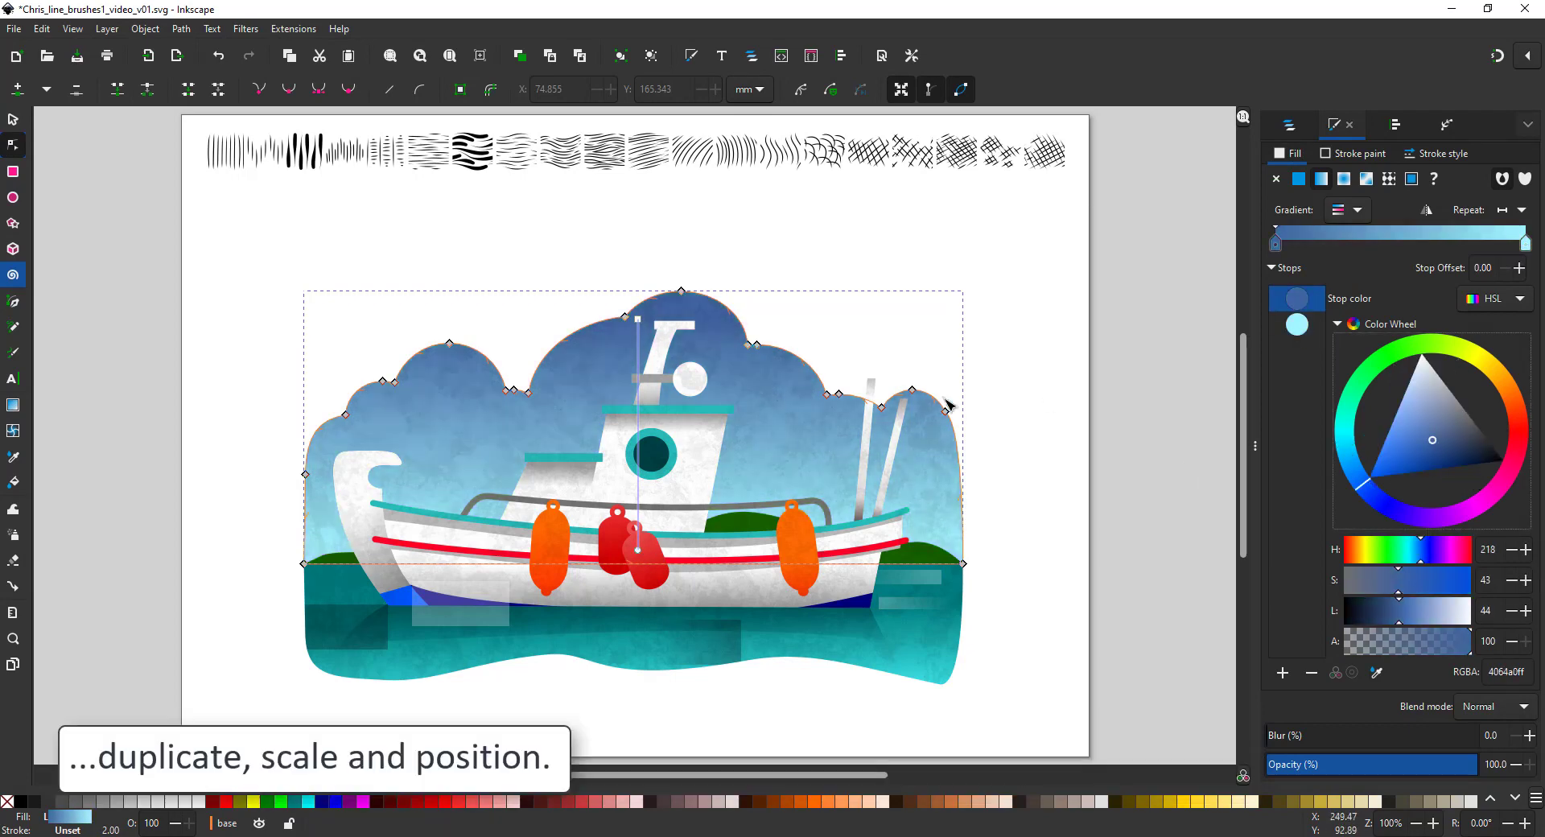
# Place a copy of the dark gradient rectangle from the water onto the low front cabin, just under its teal roof
pyautogui.click(13, 197)
pyautogui.click(13, 119)
pyautogui.click(689, 647)
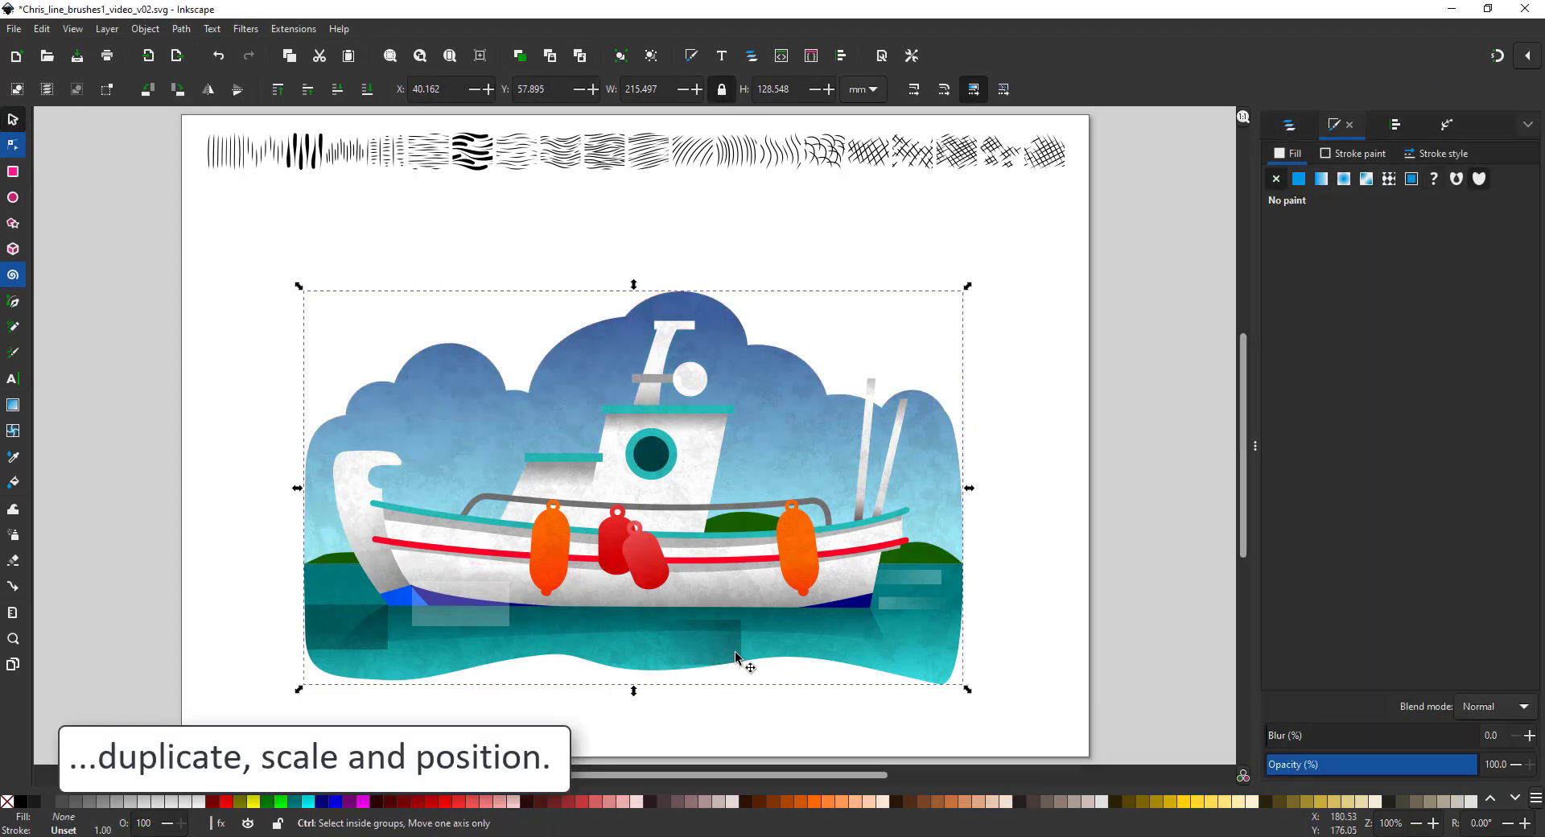
pyautogui.keyDown('ctrl'); pyautogui.click(680, 660); pyautogui.keyUp('ctrl')
pyautogui.moveTo(672, 660)
pyautogui.mouseDown()
pyautogui.moveTo(517, 493)
pyautogui.moveTo(497, 494)
pyautogui.moveTo(568, 469)
pyautogui.mouseUp()
pyautogui.click(537, 486)
pyautogui.keyDown('ctrl'); pyautogui.click(538, 486); pyautogui.keyUp('ctrl')
pyautogui.click(555, 489)
pyautogui.keyDown('ctrl'); pyautogui.click(538, 488); pyautogui.keyUp('ctrl')
# Convert the rectangle on the low cabin to a path and shift its nodes to follow the cabin's slanted wall
pyautogui.click(181, 29)
pyautogui.click(245, 52)
pyautogui.click(12, 534)
pyautogui.press('n')
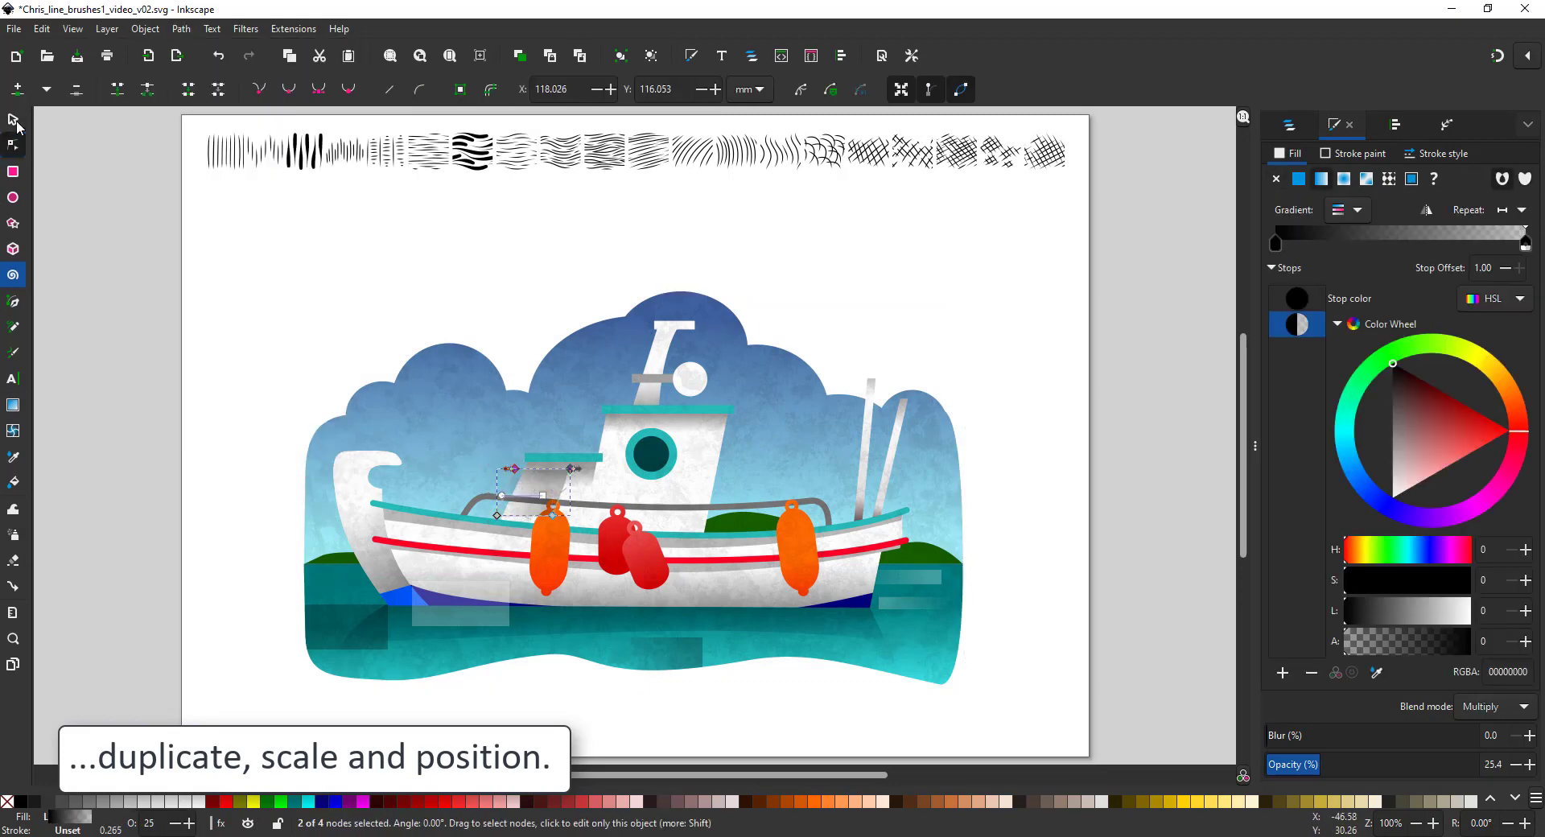
# Place another dark gradient copy about 36 × 14.7 mm under the wheelhouse roof and skew it to the wall
pyautogui.click(13, 121)
pyautogui.moveTo(663, 650); pyautogui.dragTo(677, 429)
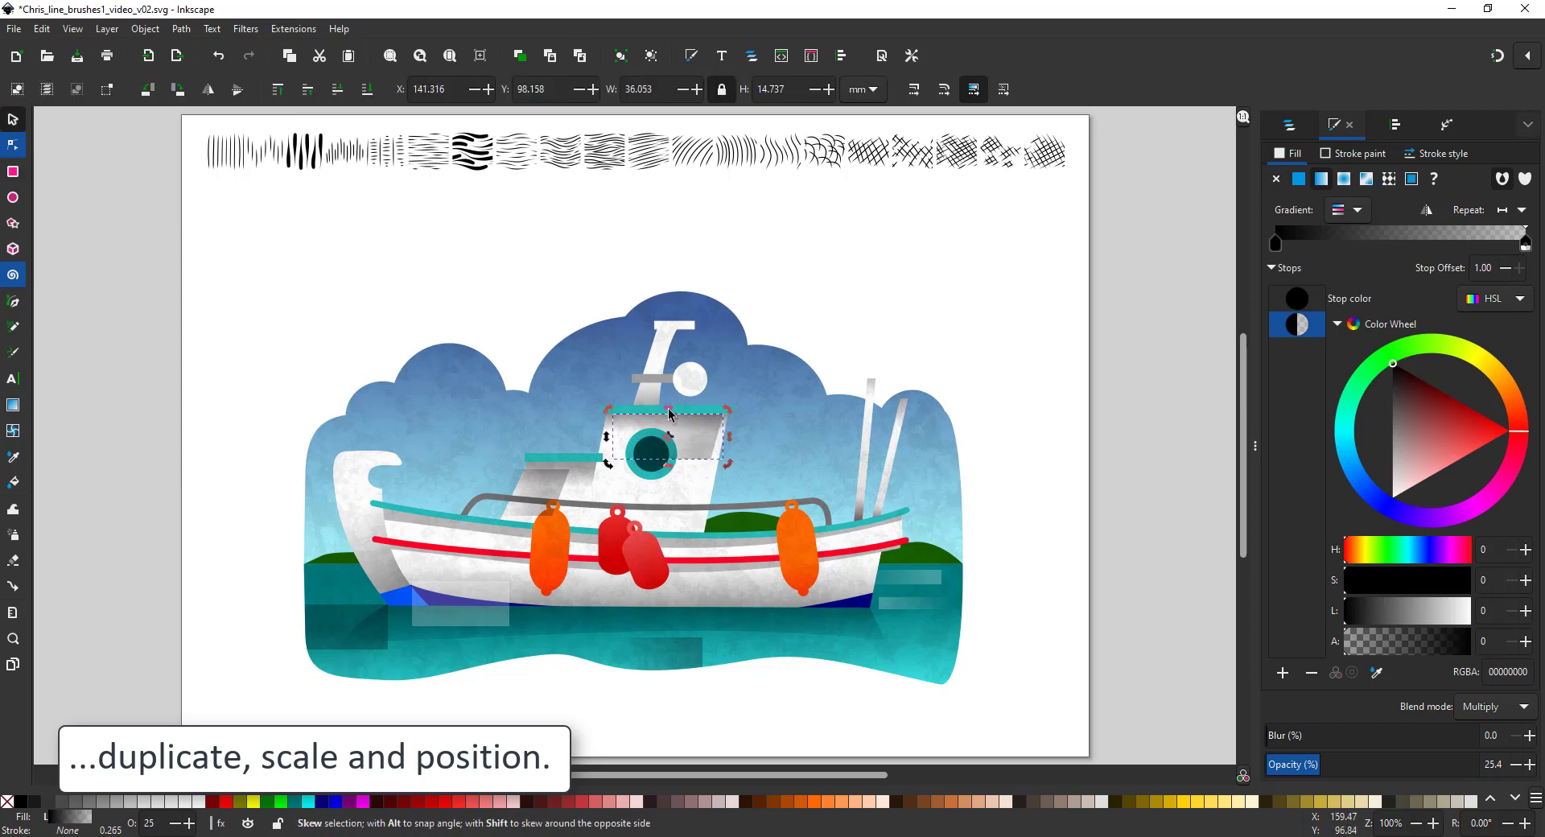
pyautogui.moveTo(670, 413); pyautogui.dragTo(672, 417)
# Move the light overlay rectangle from the bow up into the clouds, resize it and reduce its opacity to about 9%
pyautogui.keyDown('ctrl'); pyautogui.click(483, 604); pyautogui.keyUp('ctrl')
pyautogui.moveTo(483, 604); pyautogui.dragTo(487, 368)
pyautogui.moveTo(520, 396)
pyautogui.mouseDown()
pyautogui.moveTo(553, 411)
pyautogui.moveTo(526, 384)
pyautogui.mouseUp()
pyautogui.moveTo(1317, 765); pyautogui.dragTo(1286, 765)
# Duplicate the light sky rectangle, and move and stretch the copy to about 67 × 20 mm above the bow
pyautogui.hotkey('ctrl', 'd')
pyautogui.moveTo(523, 387); pyautogui.dragTo(457, 452)
pyautogui.moveTo(366, 438); pyautogui.dragTo(314, 437)
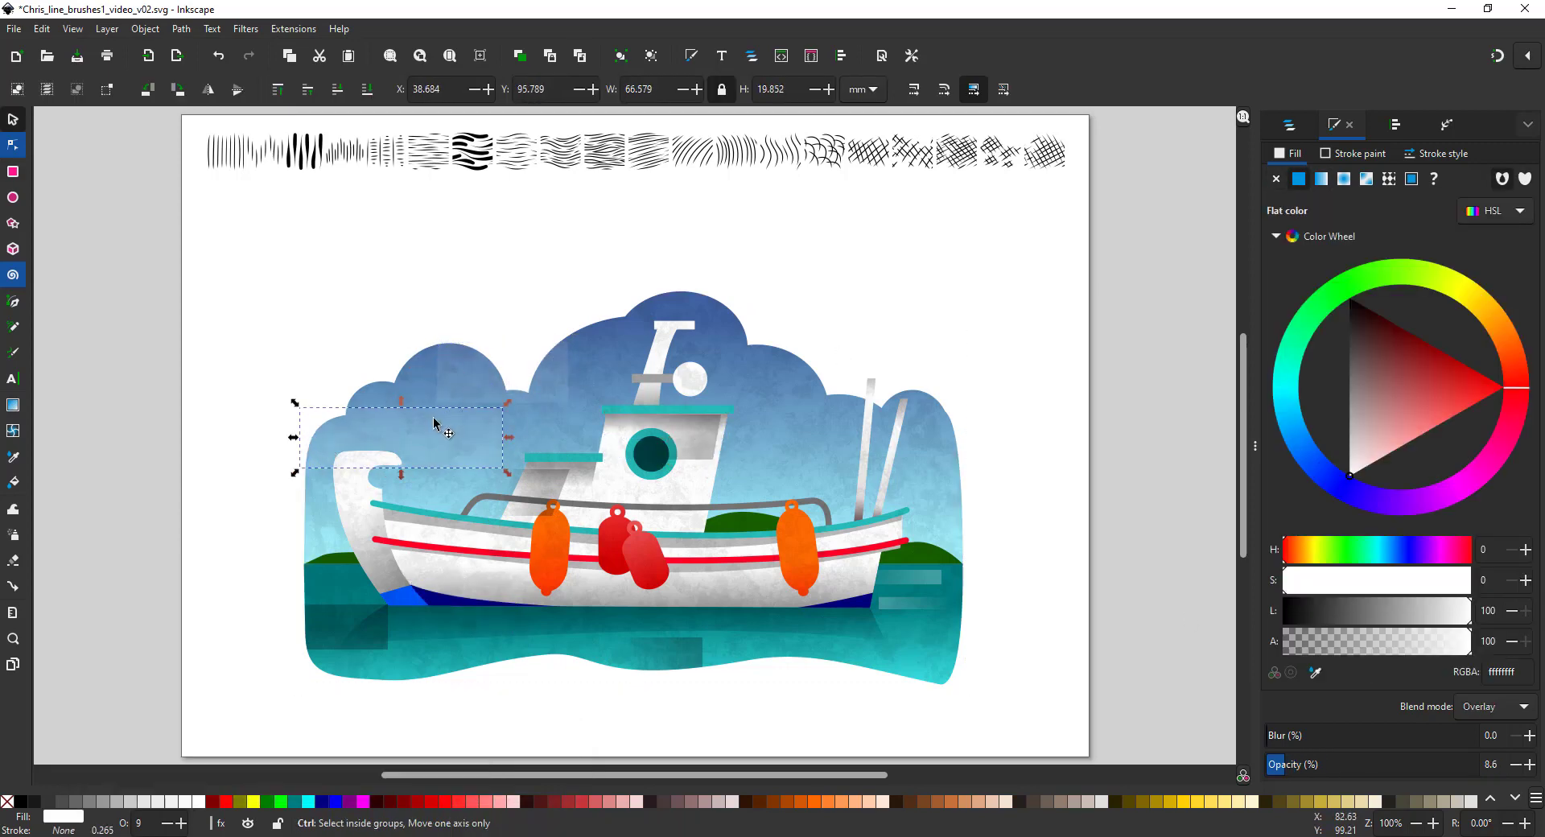
# Duplicate the light sky rectangle, move the copy into the clouds near the two masts, and make it taller and narrower
pyautogui.hotkey('ctrl', 'd')
pyautogui.moveTo(433, 418); pyautogui.dragTo(892, 358)
pyautogui.moveTo(859, 413); pyautogui.dragTo(859, 475)
pyautogui.moveTo(969, 408); pyautogui.dragTo(853, 408)
# Reshape the dark rectangle in the water below the bow into a long, thin horizontal strip
pyautogui.click(358, 629)
pyautogui.keyDown('ctrl'); pyautogui.click(682, 663); pyautogui.keyUp('ctrl')
pyautogui.moveTo(346, 632); pyautogui.dragTo(329, 597)
pyautogui.moveTo(323, 621)
pyautogui.mouseDown()
pyautogui.moveTo(326, 586)
pyautogui.moveTo(338, 621)
pyautogui.mouseUp()
# Duplicate the dark water strip, place the copy just below the stern end of the hull and adjust its opacity
pyautogui.hotkey('ctrl', 'd')
pyautogui.moveTo(382, 620); pyautogui.dragTo(828, 620)
pyautogui.hotkey('ctrl', 'd')
pyautogui.click(1304, 765)
pyautogui.keyDown('ctrl'); pyautogui.click(926, 618); pyautogui.keyUp('ctrl')
pyautogui.moveTo(953, 621); pyautogui.dragTo(1039, 621)
# Make another strip copy beside the stern, and reposition and resize the light strips in the water there
pyautogui.hotkey('ctrl', 'd')
pyautogui.moveTo(944, 621); pyautogui.dragTo(1053, 592)
pyautogui.keyDown('ctrl'); pyautogui.click(914, 578); pyautogui.keyUp('ctrl')
pyautogui.moveTo(871, 564); pyautogui.dragTo(921, 568)
pyautogui.click(970, 587)
pyautogui.keyDown('ctrl'); pyautogui.click(914, 580); pyautogui.keyUp('ctrl')
# Duplicate the light water strip and place copies in the water around the bow
pyautogui.hotkey('ctrl', 'd')
pyautogui.moveTo(955, 569); pyautogui.dragTo(301, 634)
pyautogui.hotkey('ctrl', 'f')
pyautogui.hotkey('ctrl', 'd')
# Move and stretch the dark rectangle from the central water toward the stern side, and make further copies of it
pyautogui.click(692, 650)
pyautogui.keyDown('ctrl'); pyautogui.click(692, 650); pyautogui.keyUp('ctrl')
pyautogui.moveTo(600, 660); pyautogui.dragTo(829, 685)
pyautogui.moveTo(723, 657); pyautogui.dragTo(917, 702)
pyautogui.hotkey('ctrl', 'd')
pyautogui.hotkey('ctrl', 'd')
# Move a dark rectangle copy onto the stern end of the hull and resize it to shade that area
pyautogui.moveTo(903, 656); pyautogui.dragTo(842, 541)
pyautogui.moveTo(925, 550)
pyautogui.mouseDown()
pyautogui.moveTo(837, 550)
pyautogui.moveTo(784, 516)
pyautogui.moveTo(823, 597)
pyautogui.moveTo(813, 538)
pyautogui.mouseUp()
pyautogui.click(820, 528)
pyautogui.keyDown('ctrl'); pyautogui.click(800, 531); pyautogui.keyUp('ctrl')
pyautogui.doubleClick(800, 532)
pyautogui.click(800, 531)
pyautogui.click(800, 531)
pyautogui.click(13, 144)
pyautogui.click(13, 119)
# Duplicate the dark hull shading, fit the copy to the bow end of the hull and flip it horizontally
pyautogui.moveTo(847, 608); pyautogui.dragTo(575, 633)
pyautogui.hotkey('ctrl', 'd')
pyautogui.click(577, 603)
pyautogui.click(573, 575)
pyautogui.moveTo(585, 570); pyautogui.dragTo(485, 605)
pyautogui.click(990, 508)
pyautogui.moveTo(472, 529); pyautogui.dragTo(457, 571)
pyautogui.doubleClick(479, 562)
pyautogui.press('s')
pyautogui.press('h')
# Adjust the stern shading and place a dark gradient copy about 34.5 × 14.7 mm over the base of the wheelhouse
pyautogui.click(816, 569)
pyautogui.moveTo(816, 569); pyautogui.dragTo(876, 539)
pyautogui.click(853, 571)
pyautogui.moveTo(627, 582); pyautogui.dragTo(719, 524)
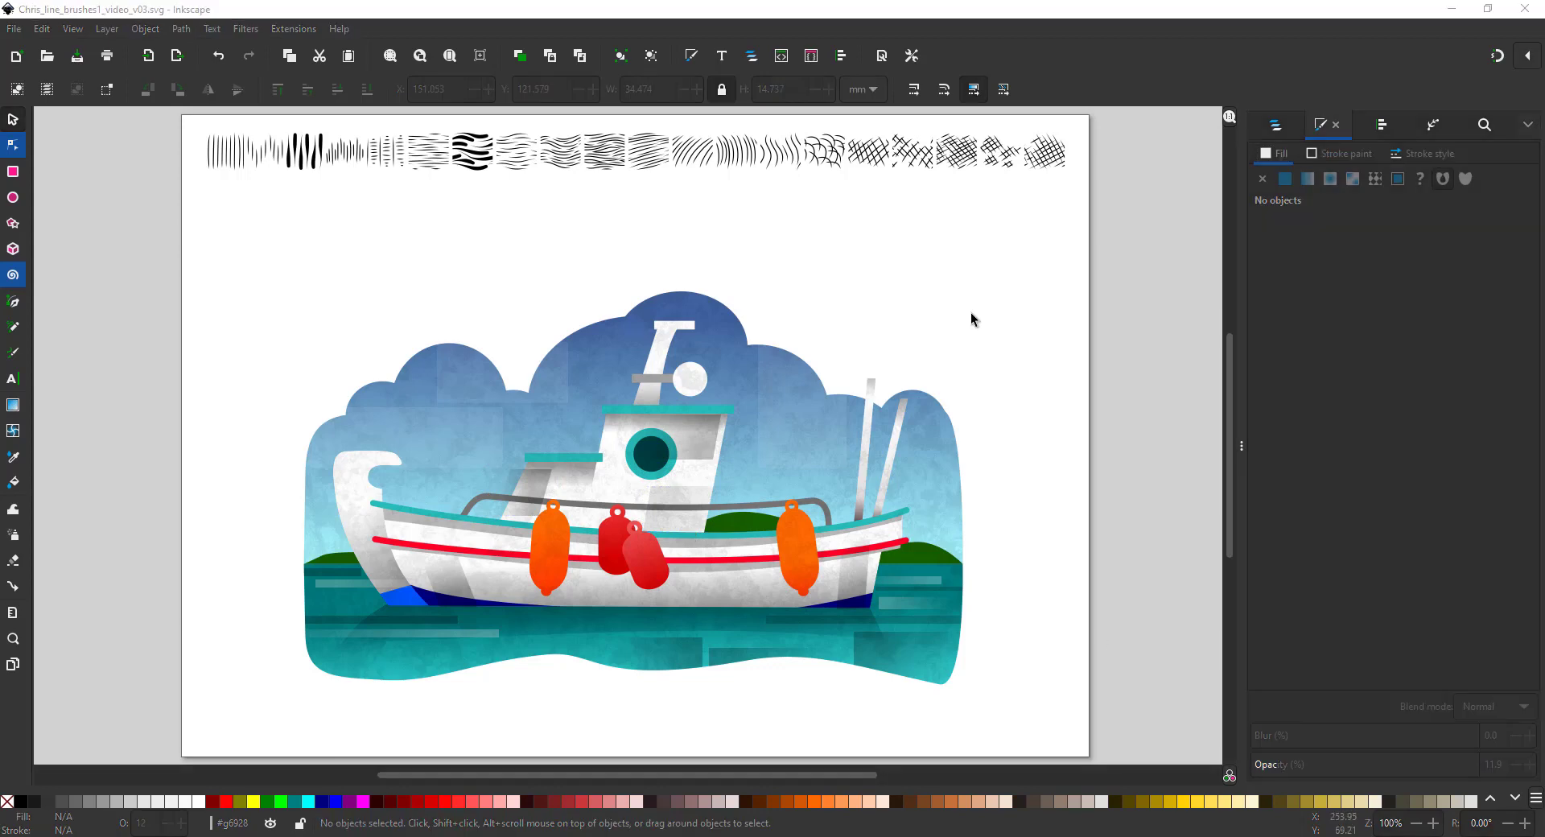
# Collapse and lock the fx layer so its shapes stay protected
pyautogui.click(1276, 122)
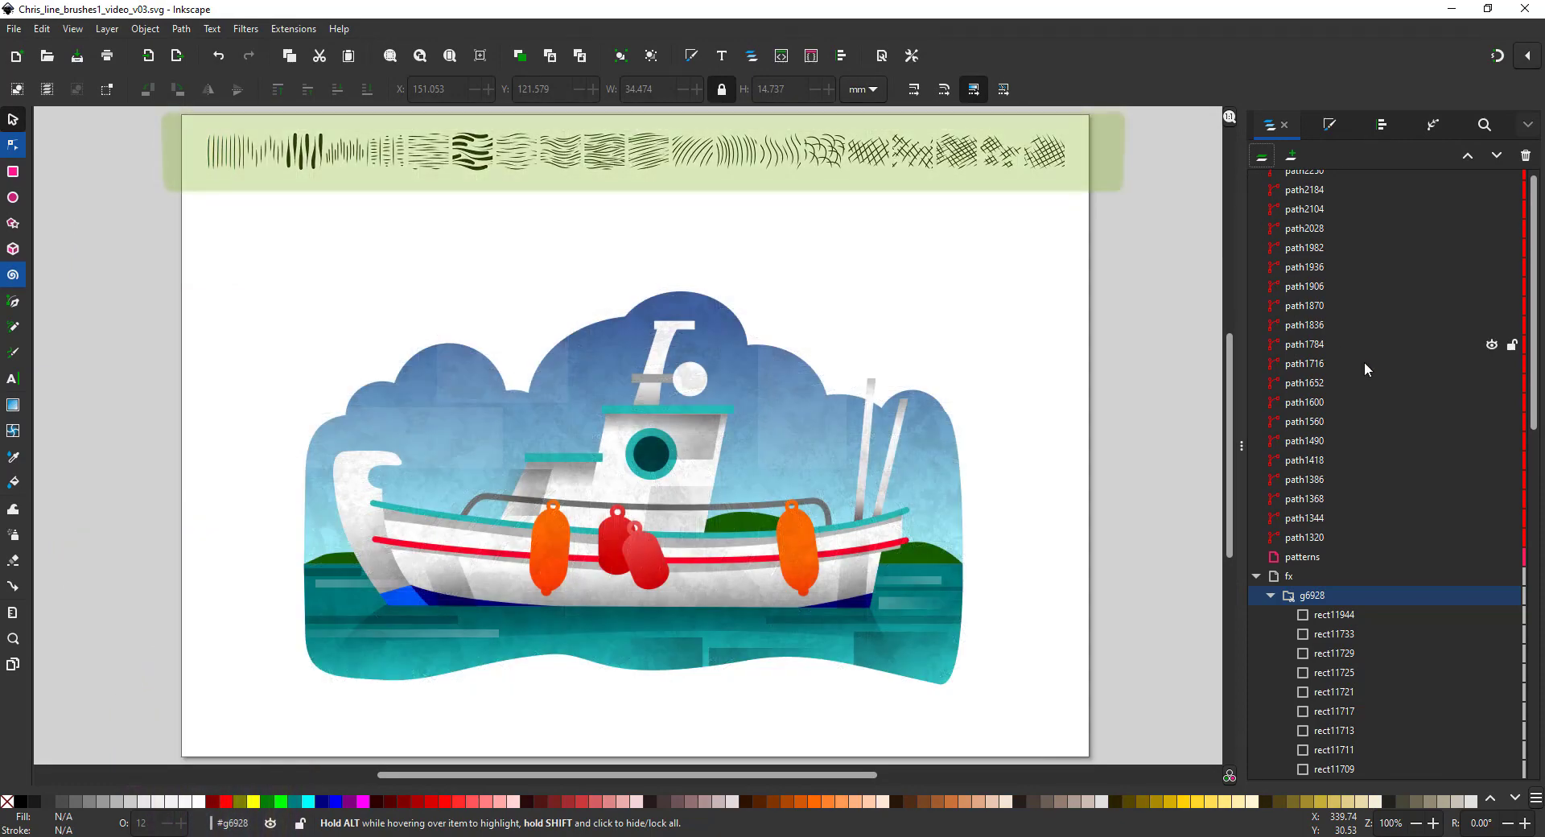
pyautogui.click(1257, 576)
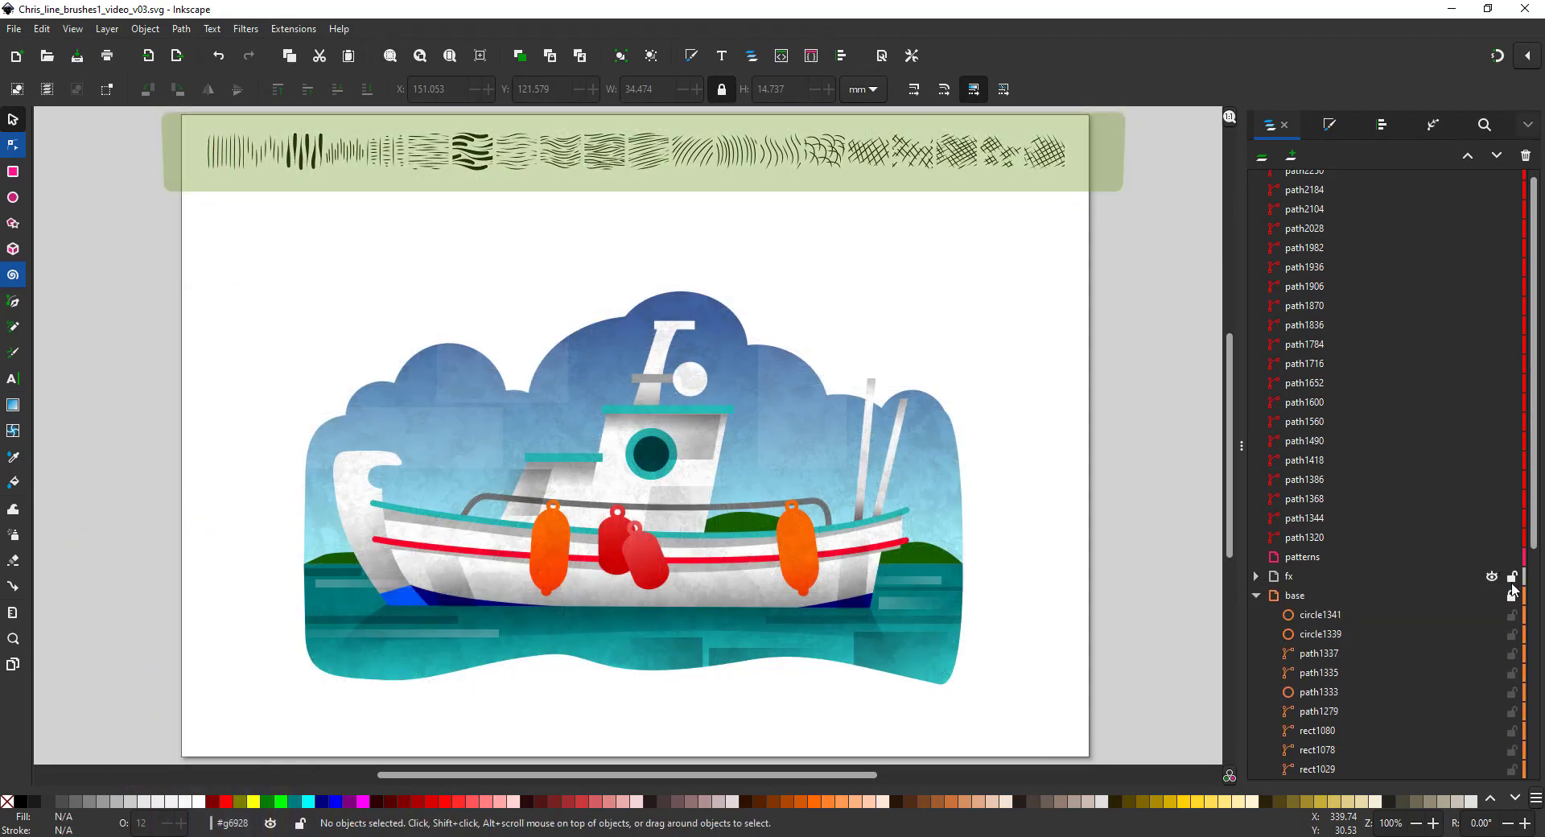
pyautogui.scroll(-1, 1527, 585)
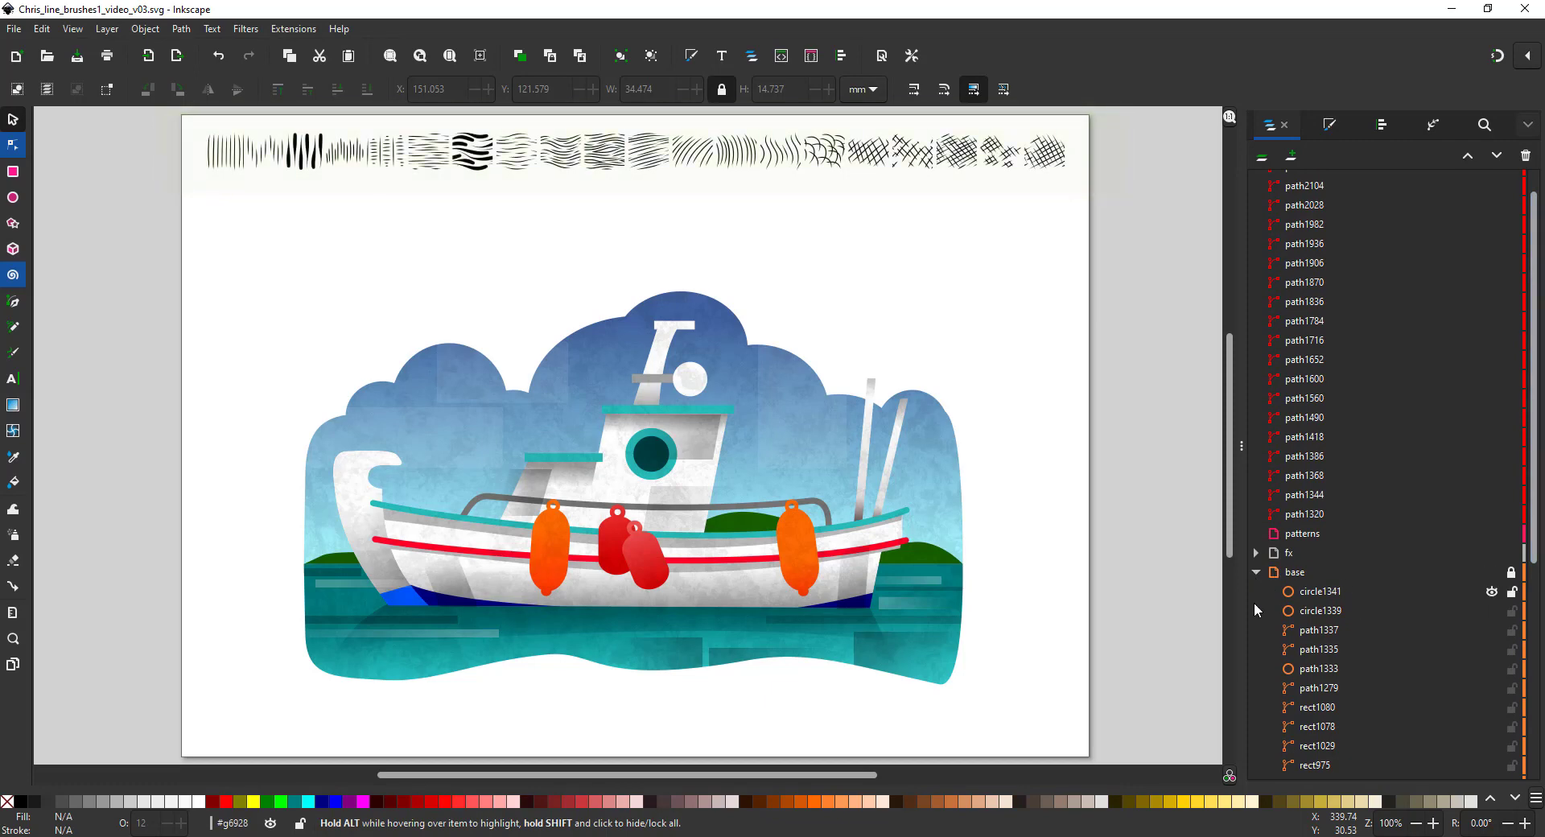
pyautogui.click(1490, 553)
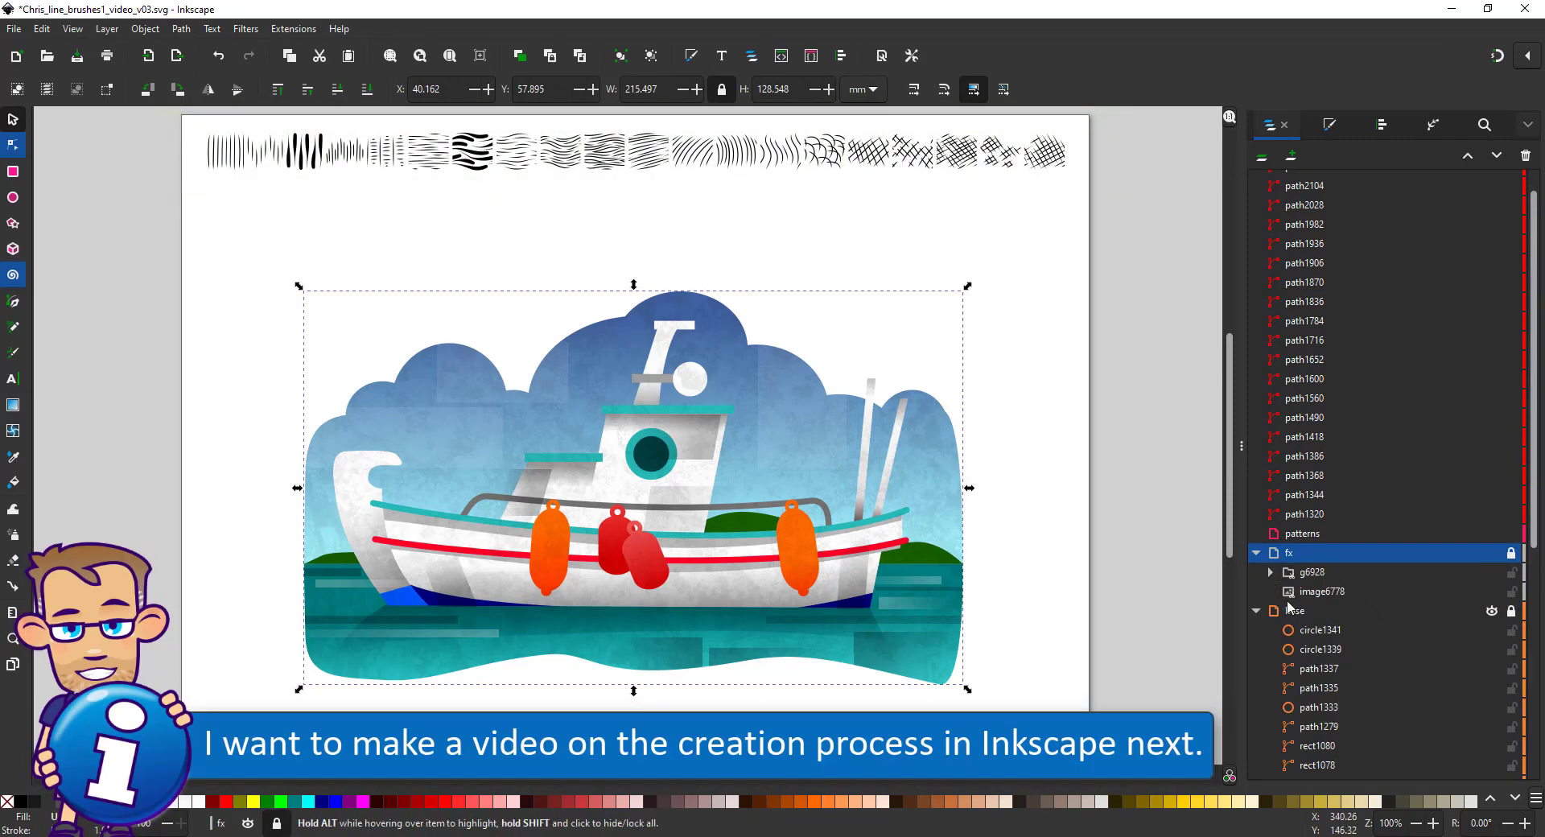
# Copy the clip path path2113-2 from the clipped group in the fx layer and paste it just above the patterns layer
pyautogui.click(1271, 572)
pyautogui.scroll(-6, 1349, 633)
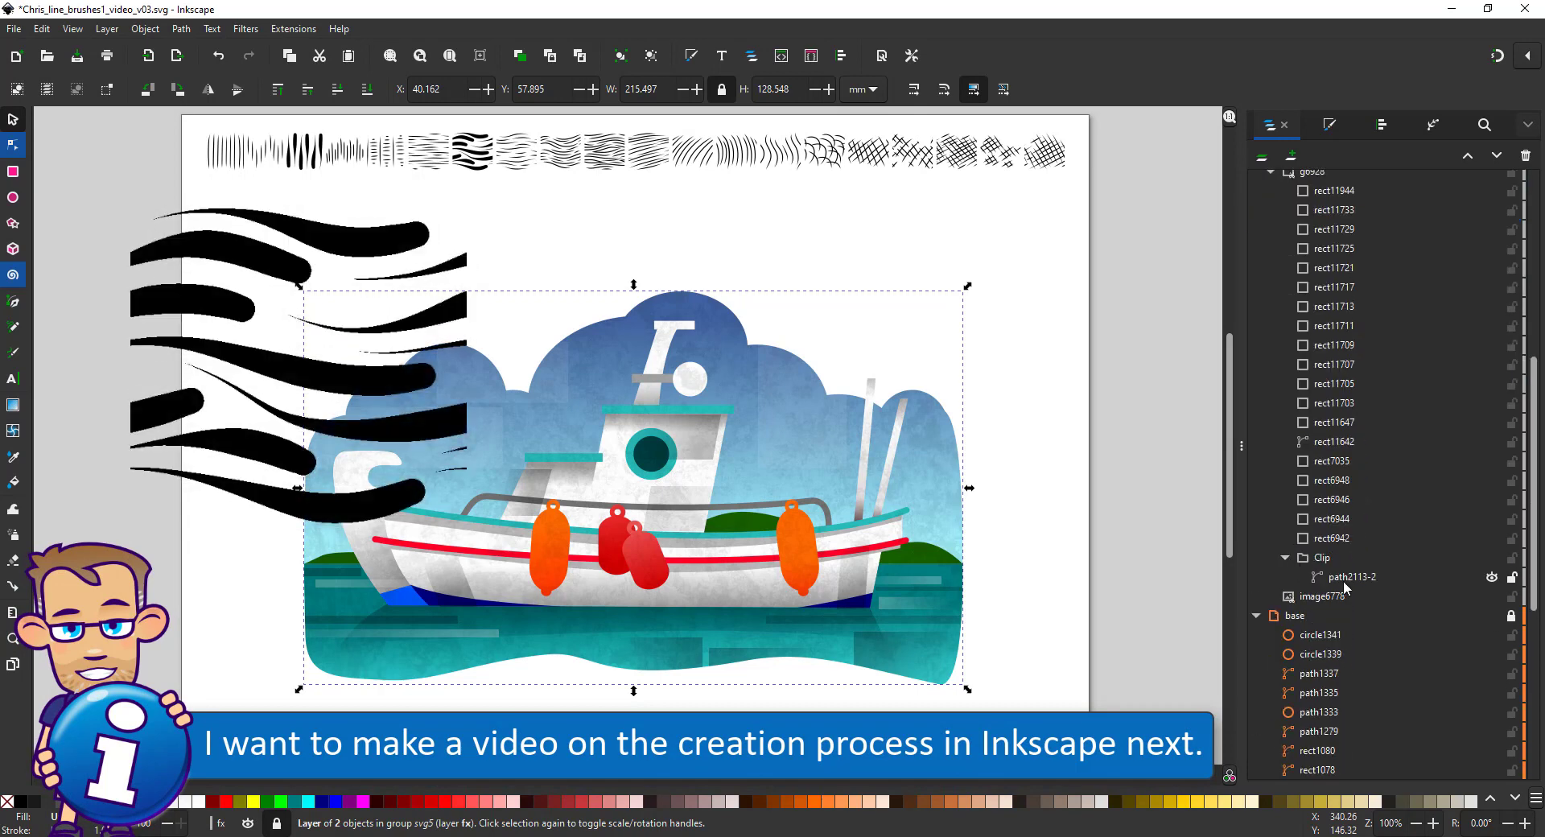
pyautogui.click(1286, 558)
pyautogui.click(1344, 581)
pyautogui.scroll(6, 1296, 576)
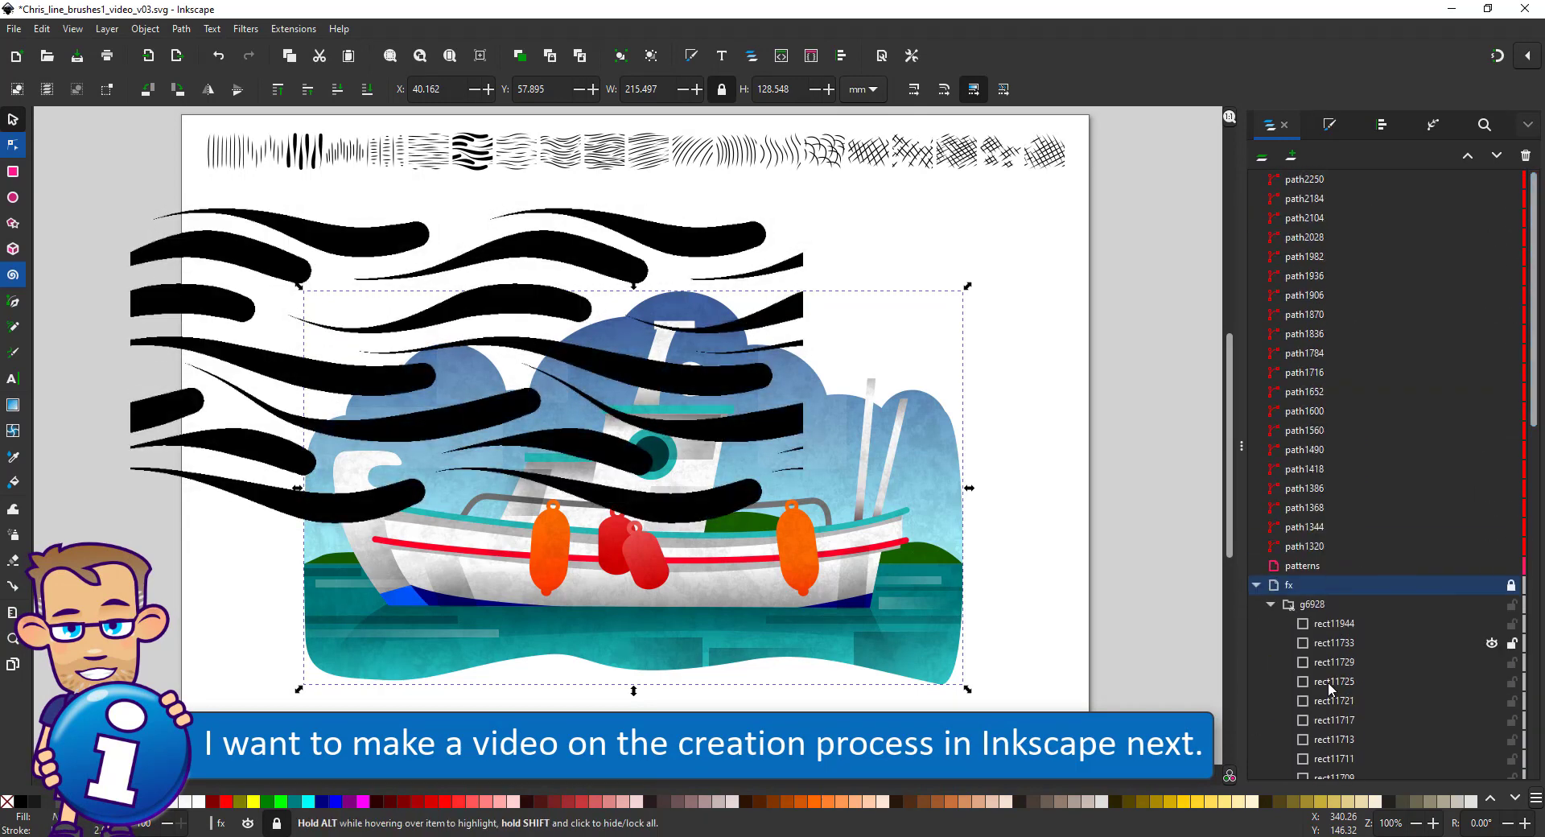
pyautogui.click(1271, 605)
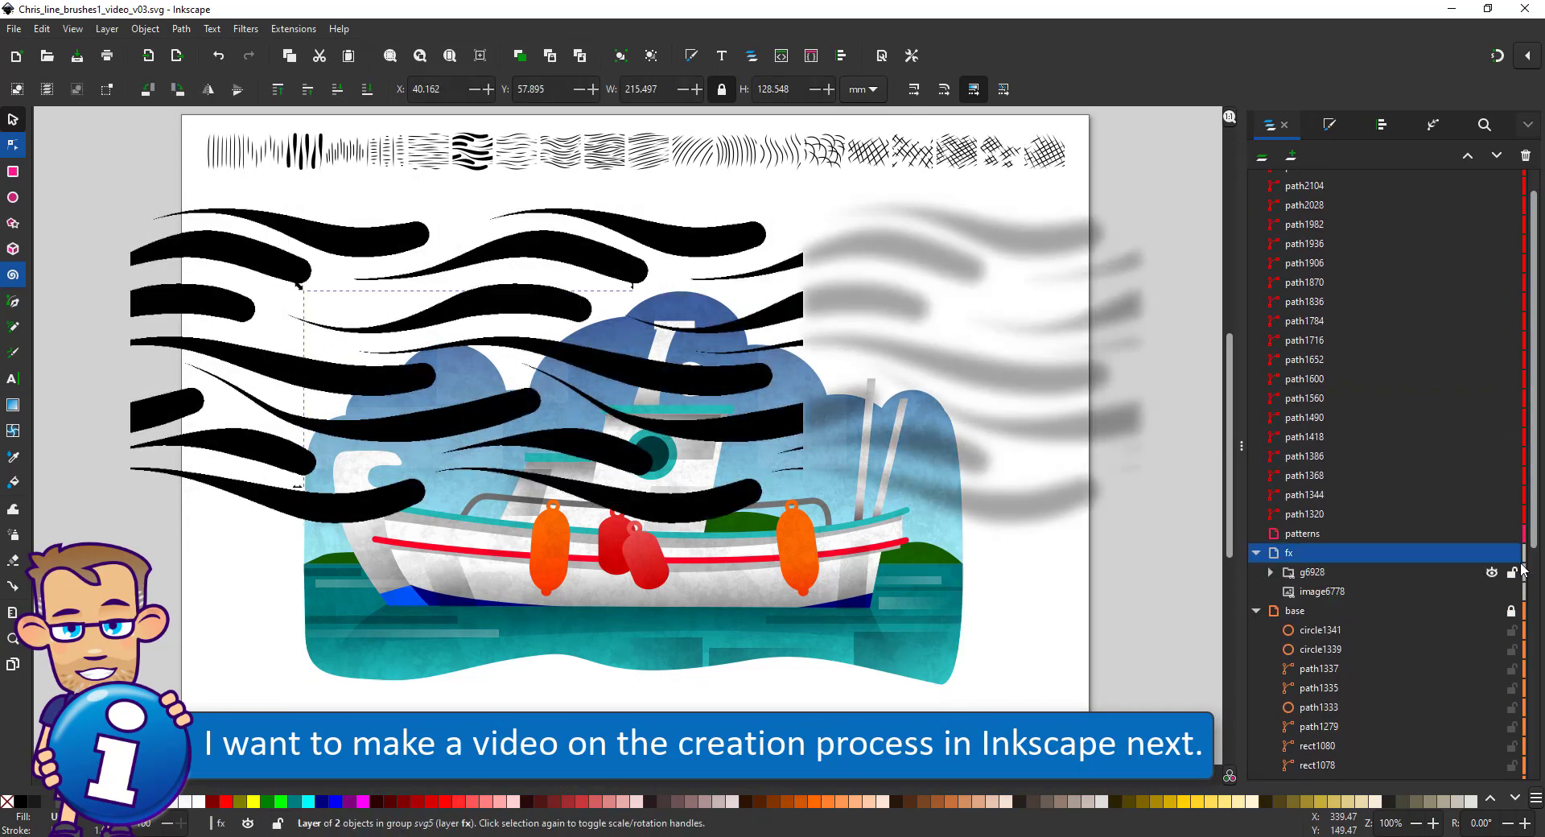
pyautogui.click(1271, 572)
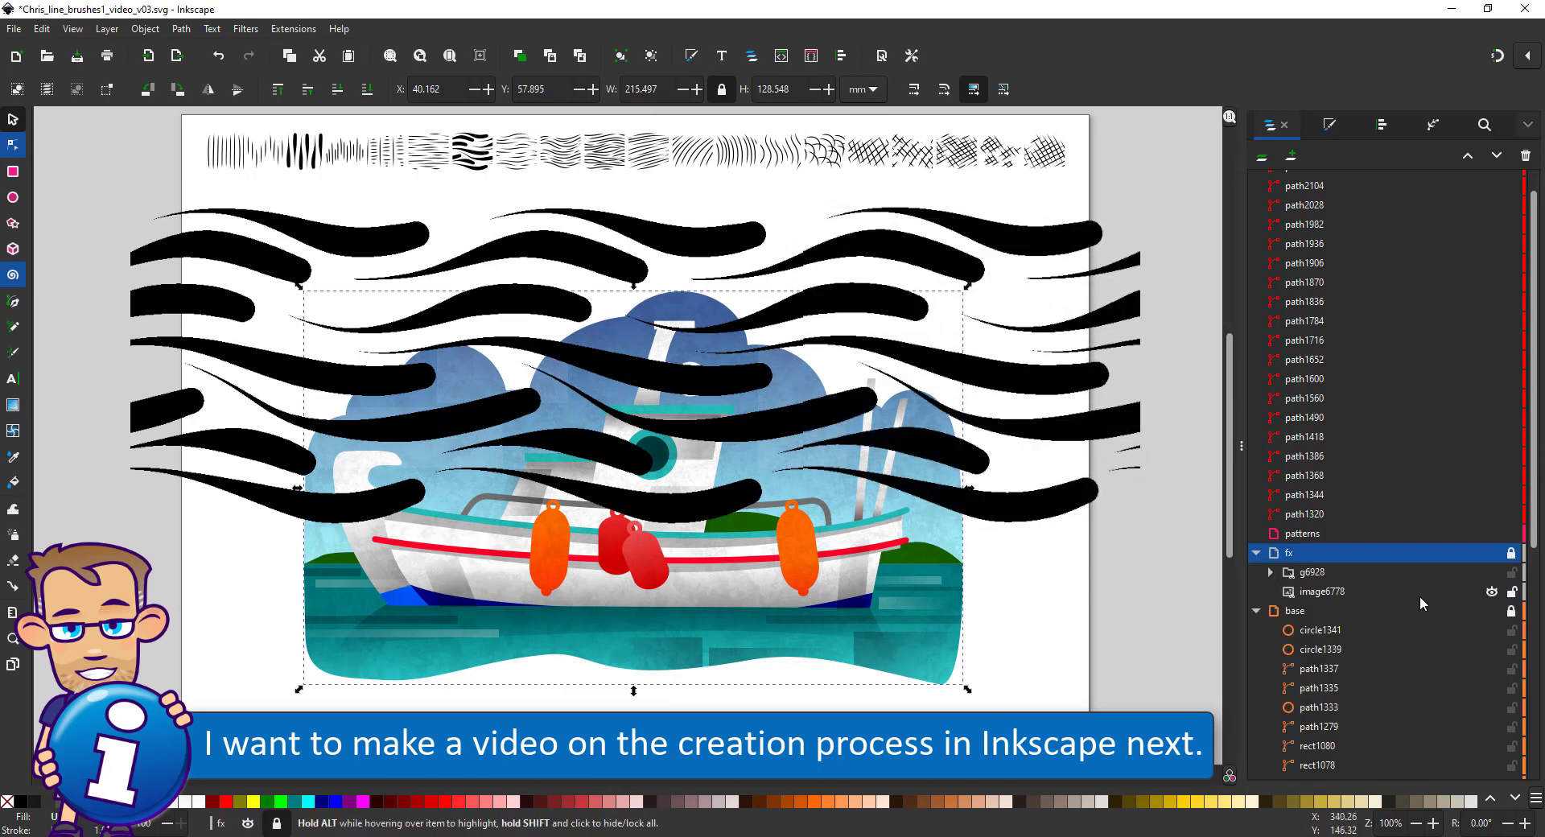
pyautogui.scroll(-6, 1334, 598)
pyautogui.click(1286, 560)
pyautogui.click(1330, 577)
pyautogui.moveTo(1532, 442); pyautogui.dragTo(1530, 256)
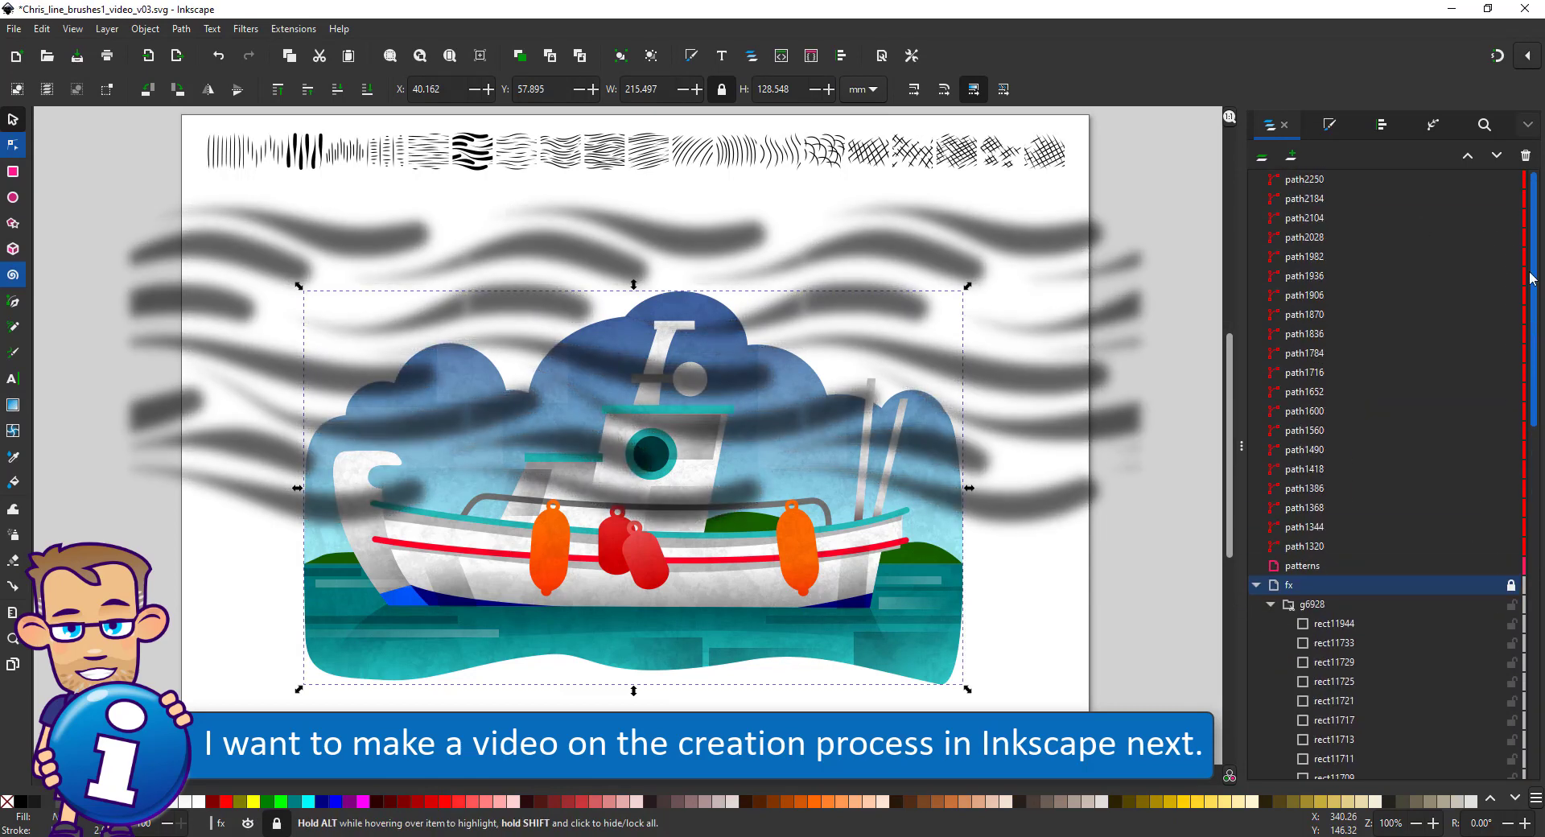
pyautogui.click(1320, 567)
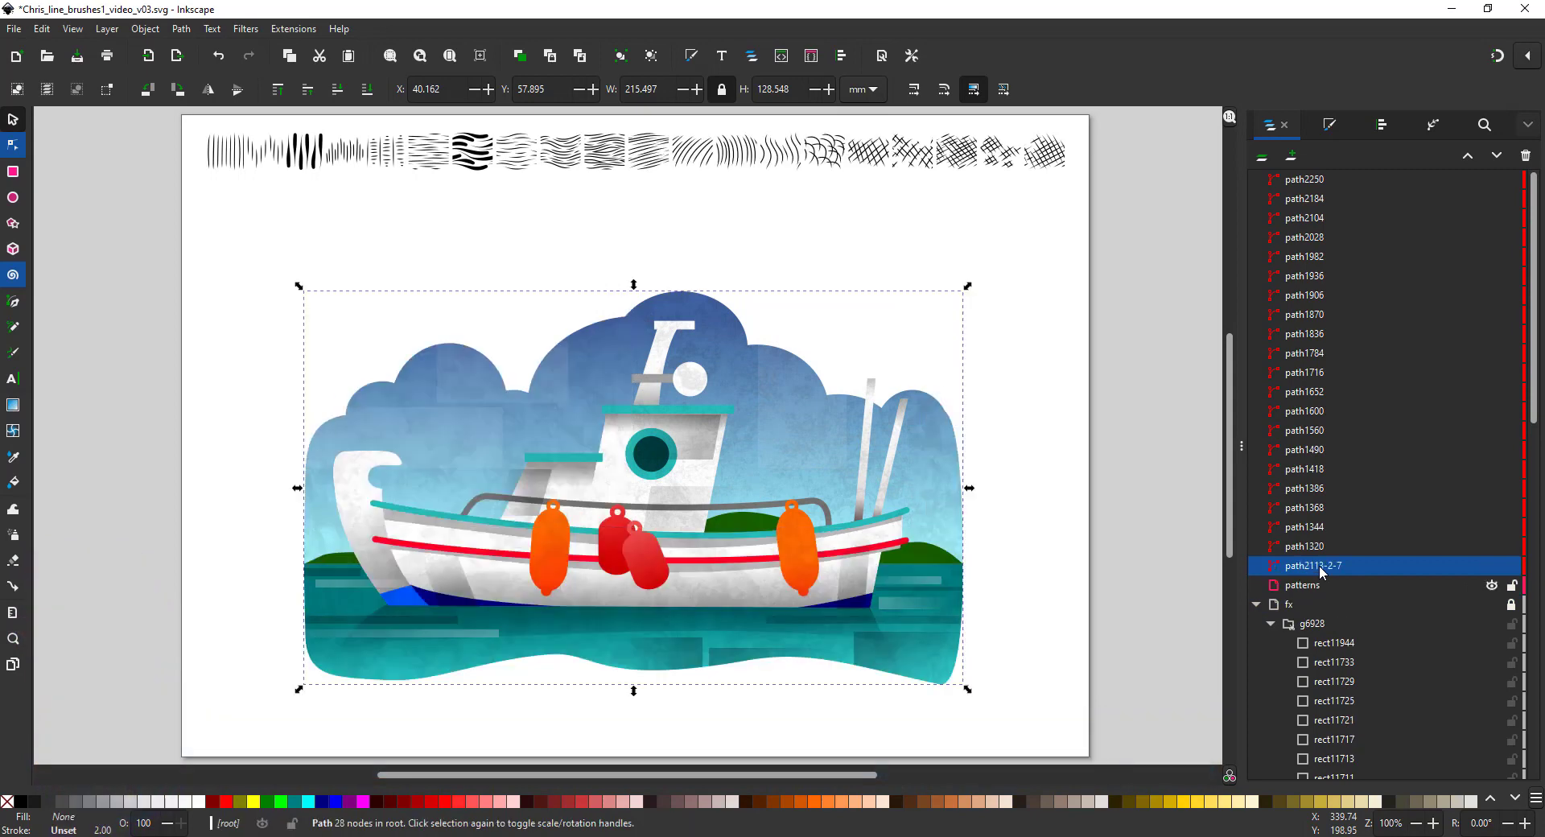
# Move the copied outline path into the patterns layer and turn it into a clip group
pyautogui.moveTo(1309, 567); pyautogui.dragTo(1301, 587)
pyautogui.rightClick(1316, 591)
pyautogui.click(1157, 513)
# Draw a two-point line along the hull from bow to stern and bend its middle downward to follow the hull
pyautogui.click(13, 301)
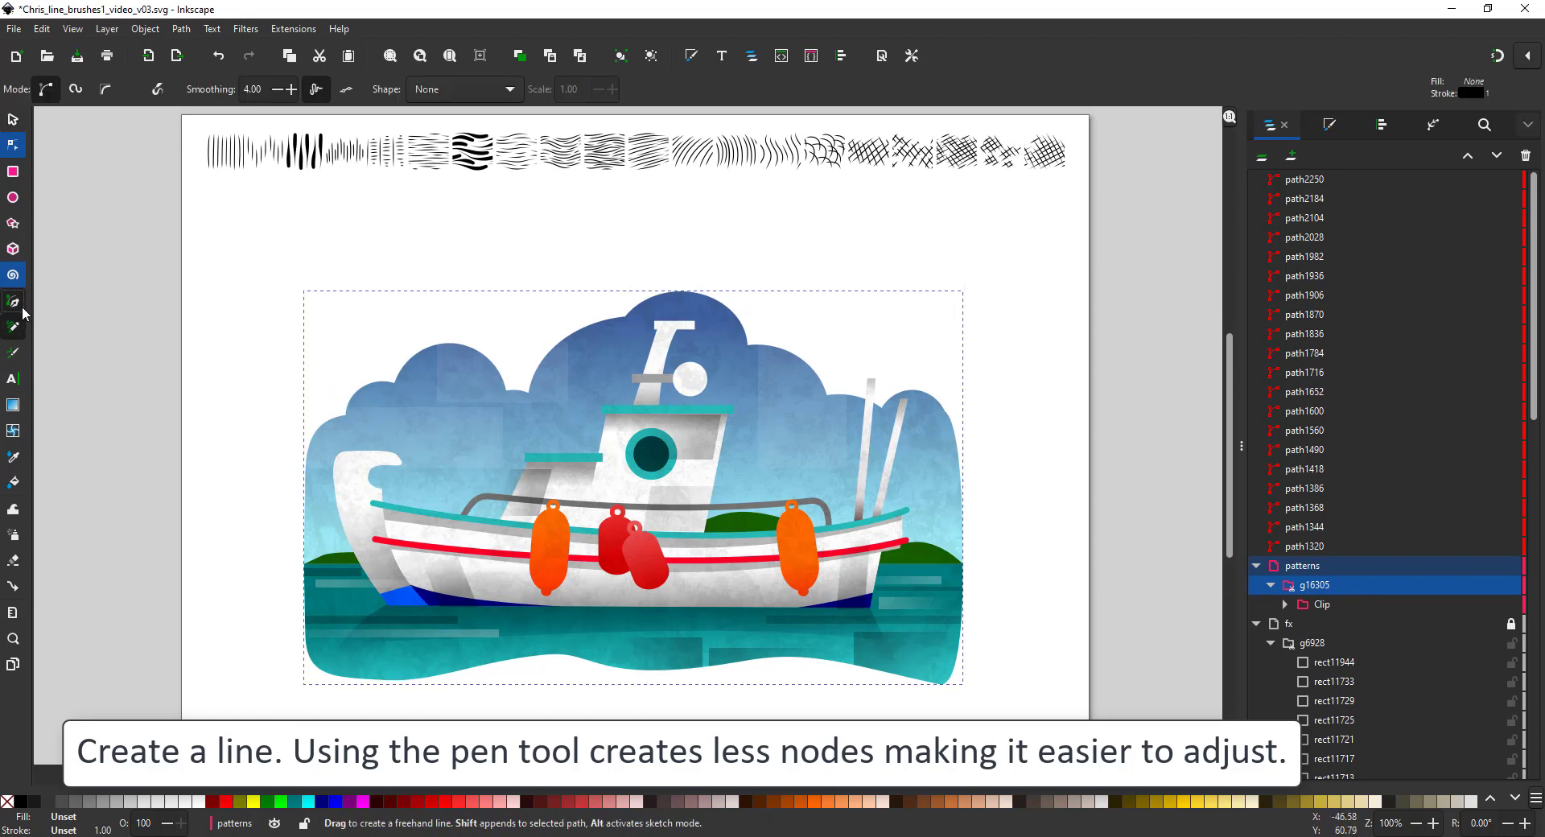
pyautogui.click(392, 567)
pyautogui.doubleClick(865, 571)
pyautogui.press('n')
pyautogui.moveTo(620, 570); pyautogui.dragTo(619, 592)
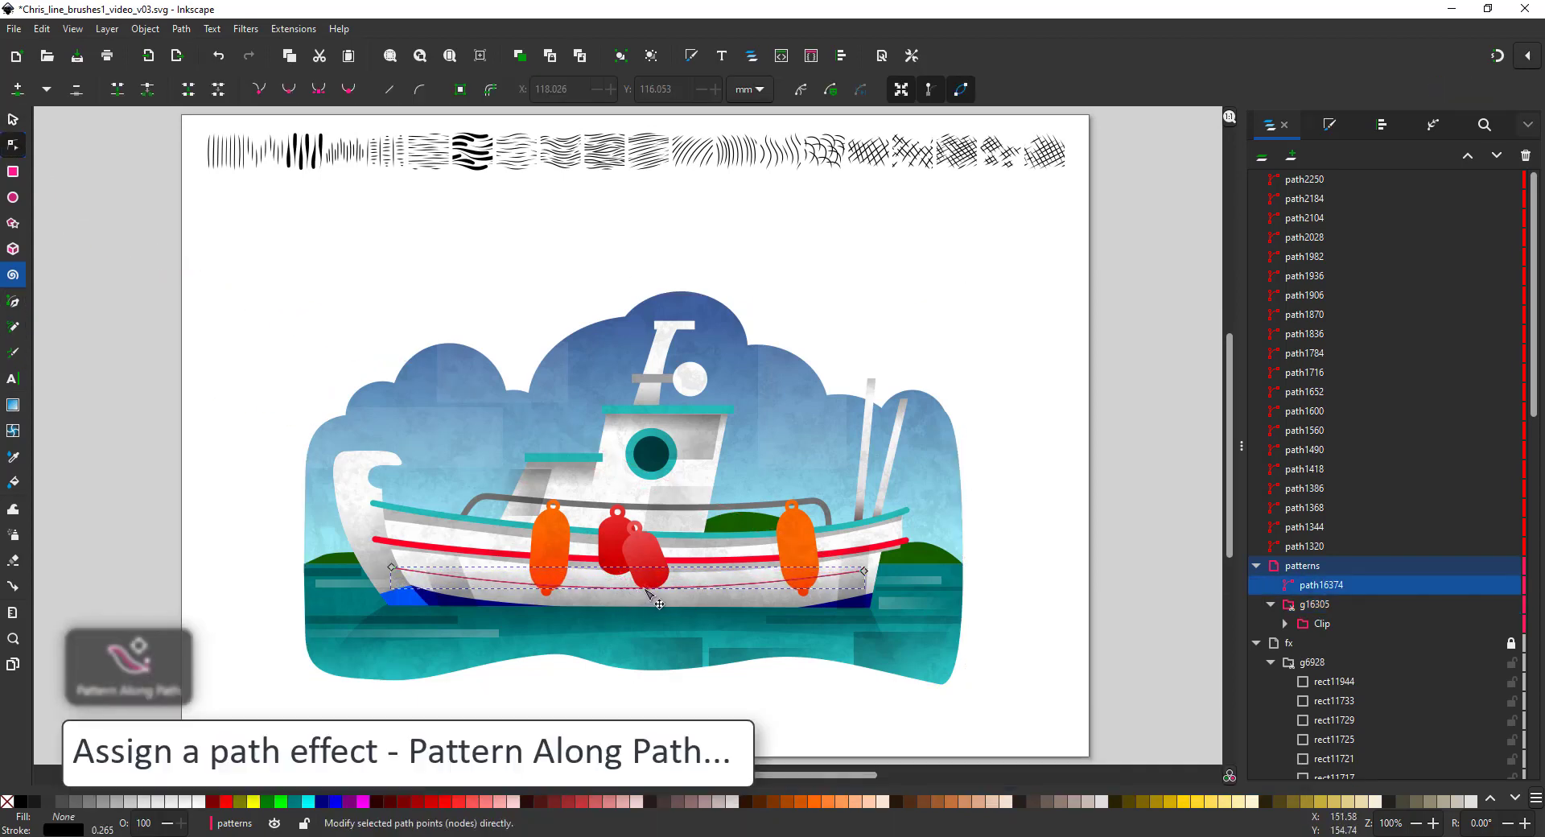
# Add the Pattern Along Path effect to the curved hull line
pyautogui.click(1434, 126)
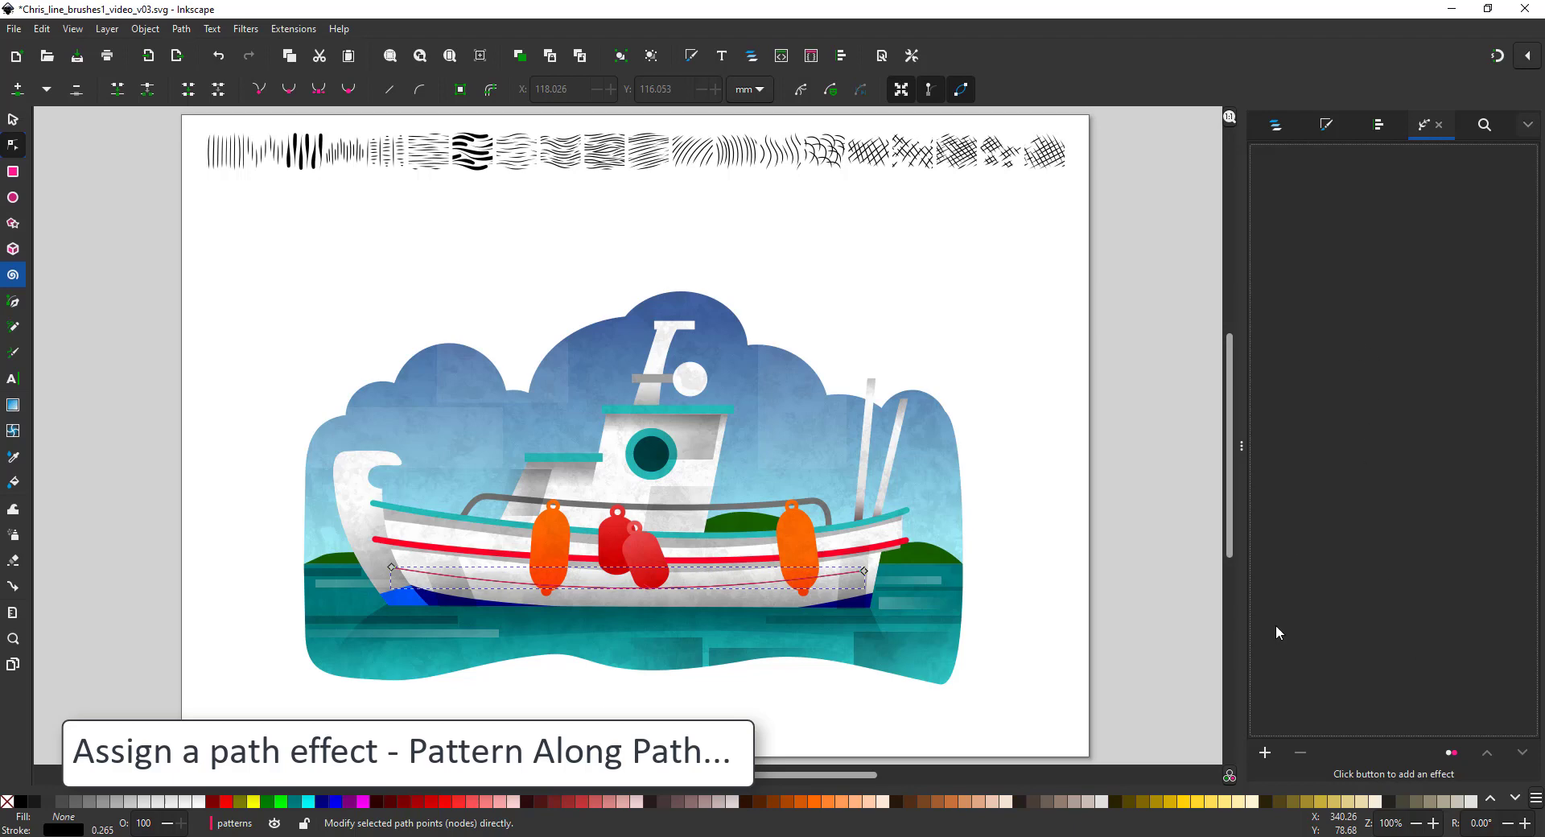
pyautogui.click(1267, 753)
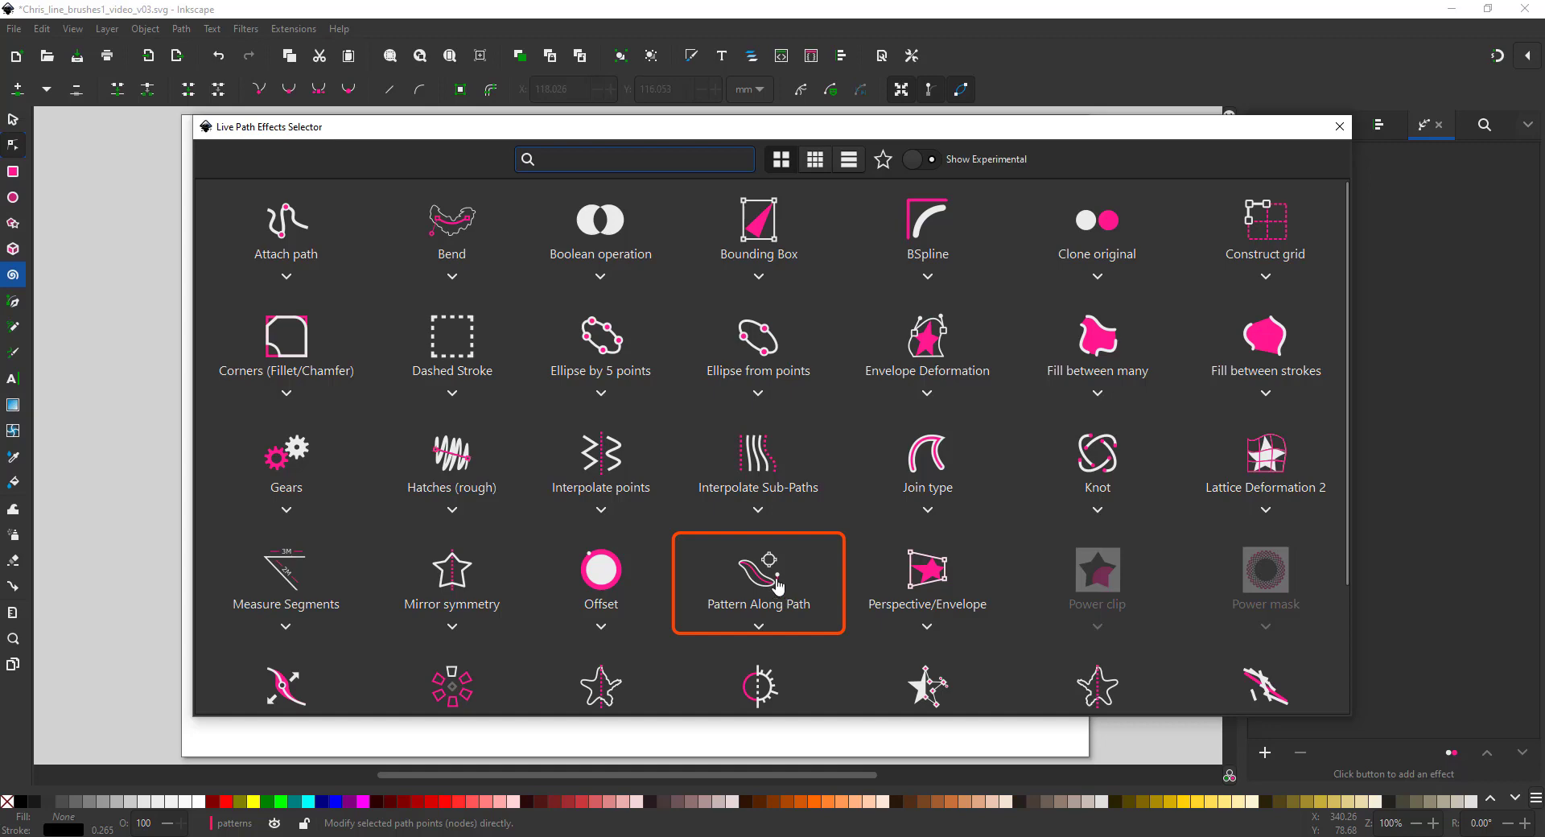
pyautogui.click(776, 585)
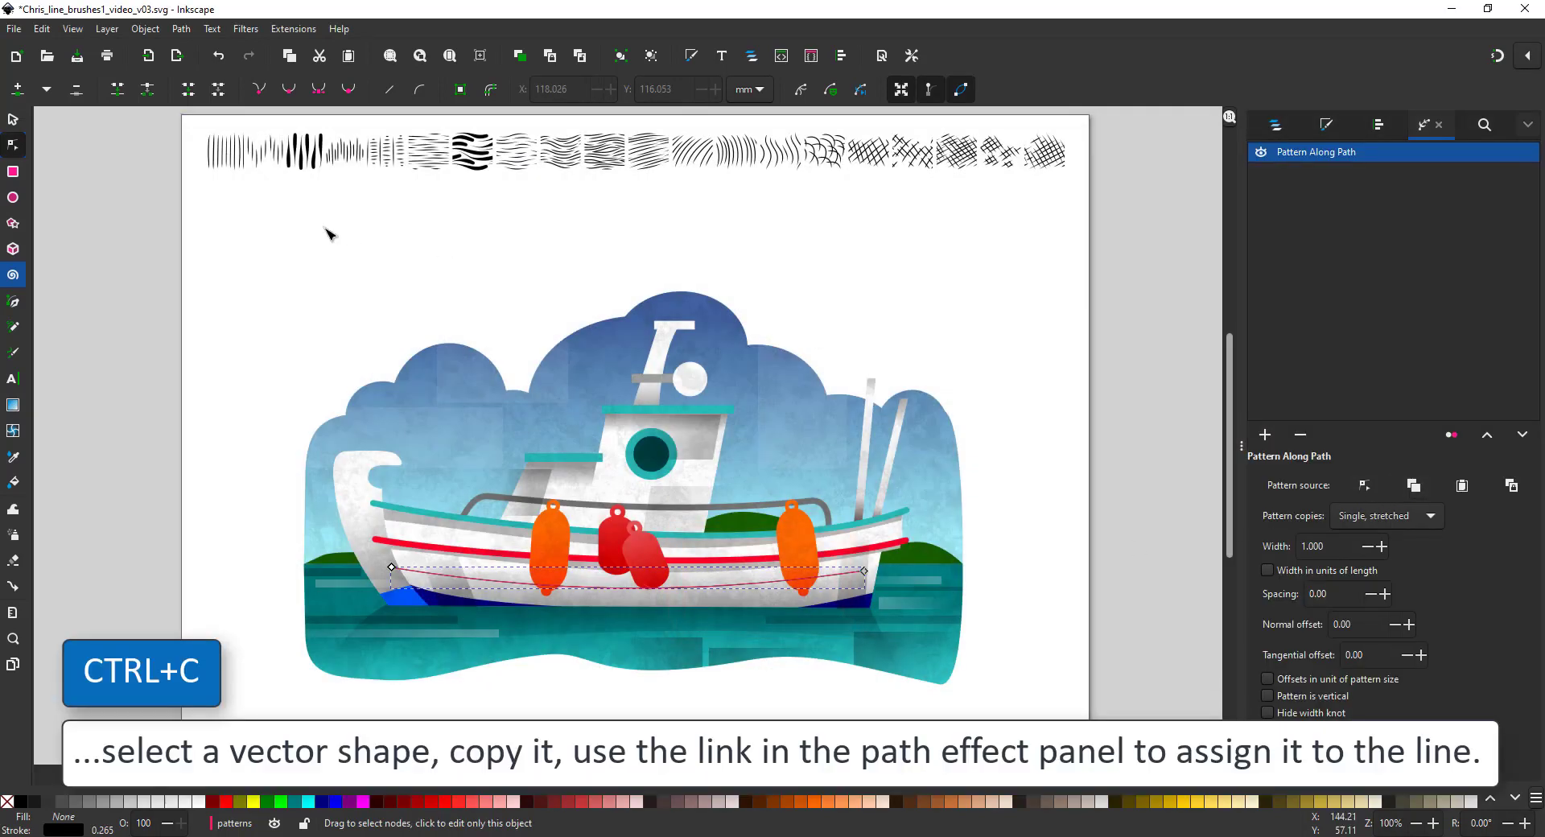
# Copy the ninth design, the thin wavy lines, link it as the hull line's pattern source and set pattern copies to Repeated
pyautogui.click(11, 121)
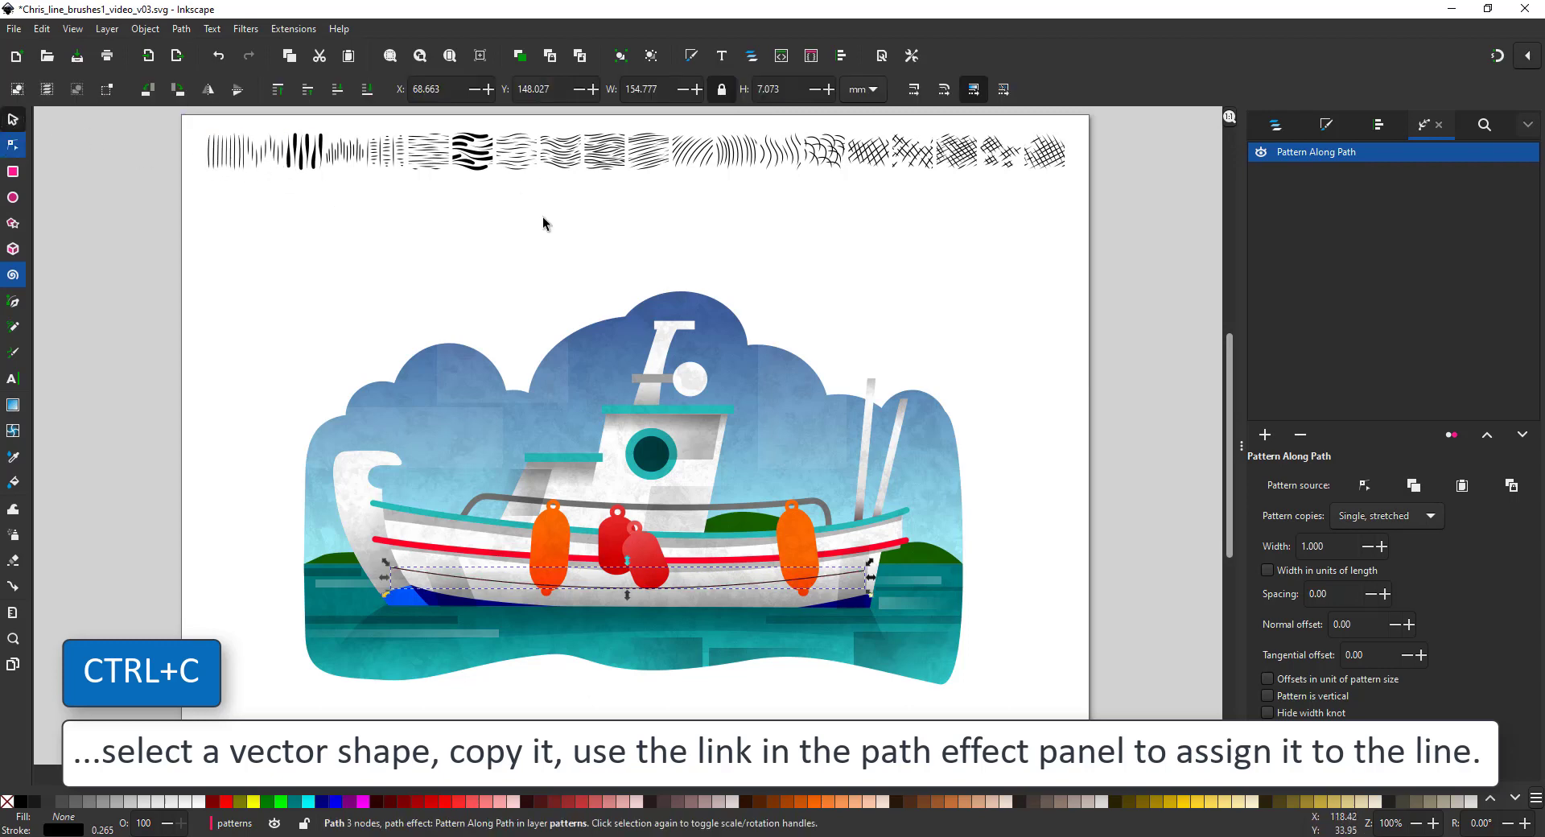
pyautogui.click(564, 164)
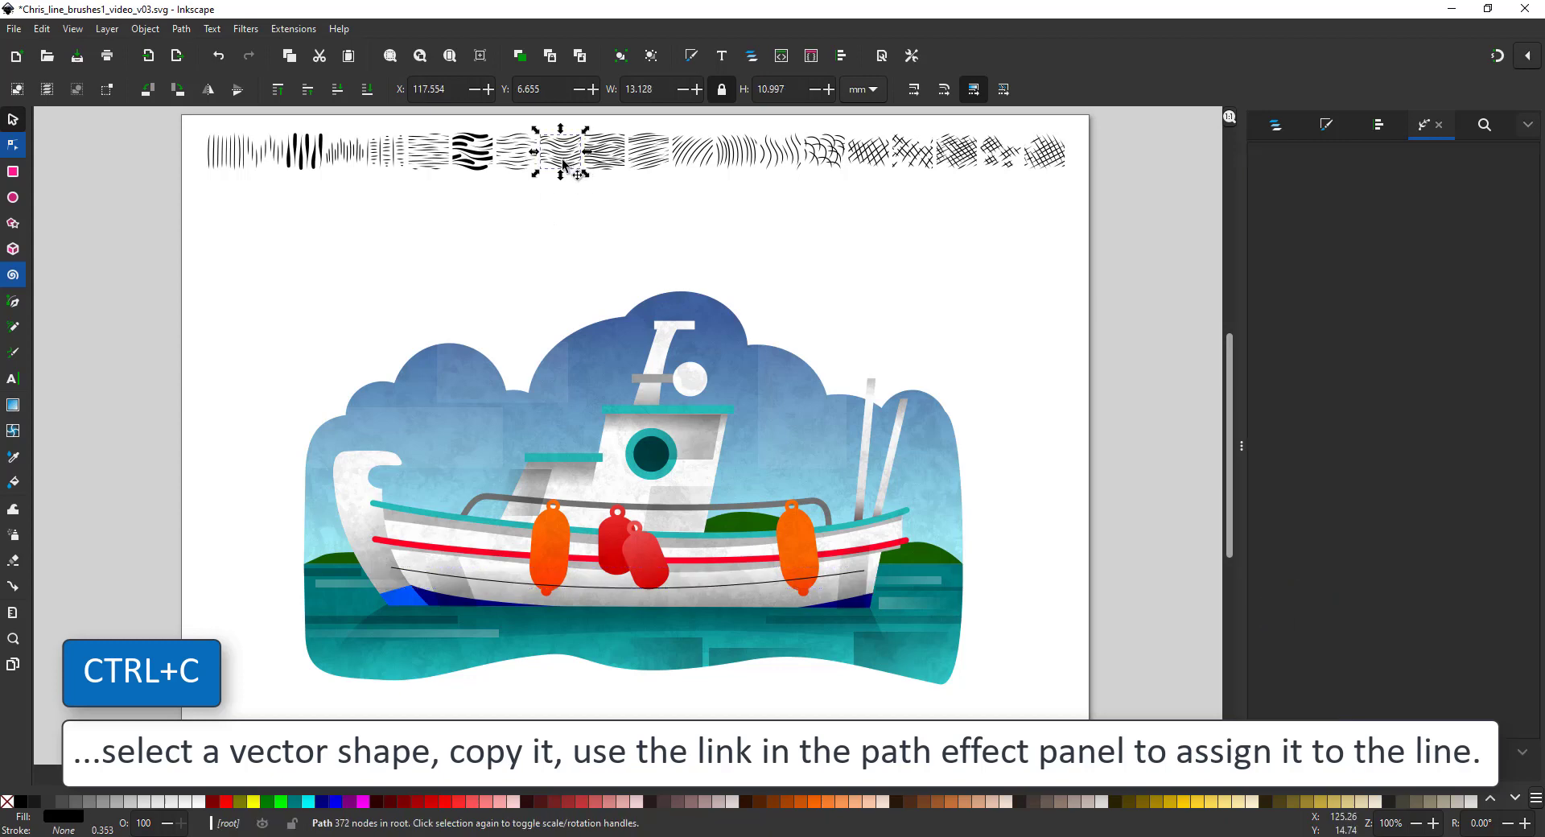
pyautogui.hotkey('ctrl', 'c')
pyautogui.click(751, 584)
pyautogui.click(1514, 485)
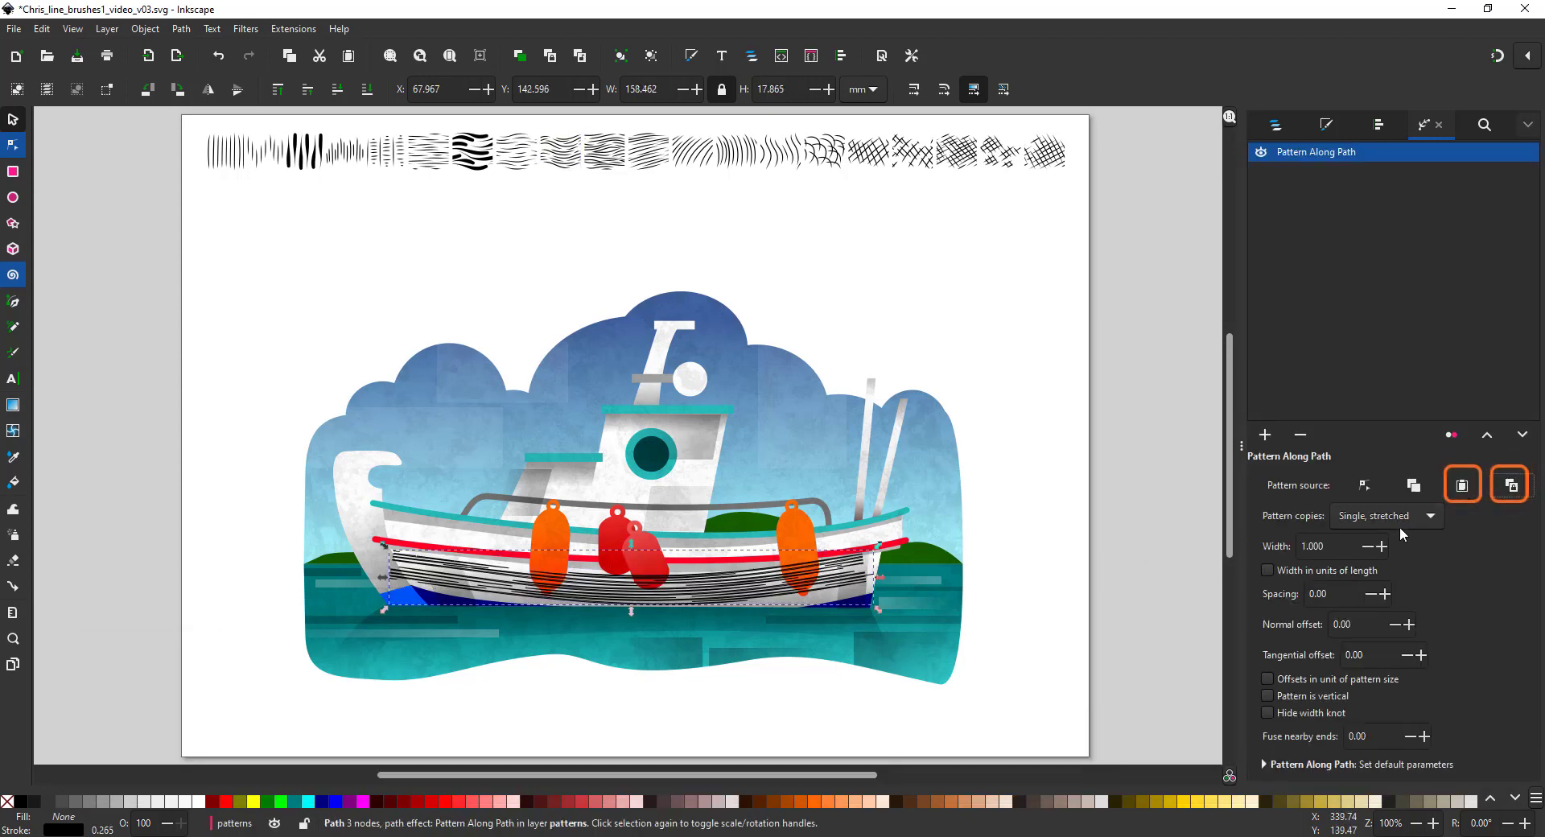
pyautogui.click(1401, 525)
pyautogui.press('Escape')
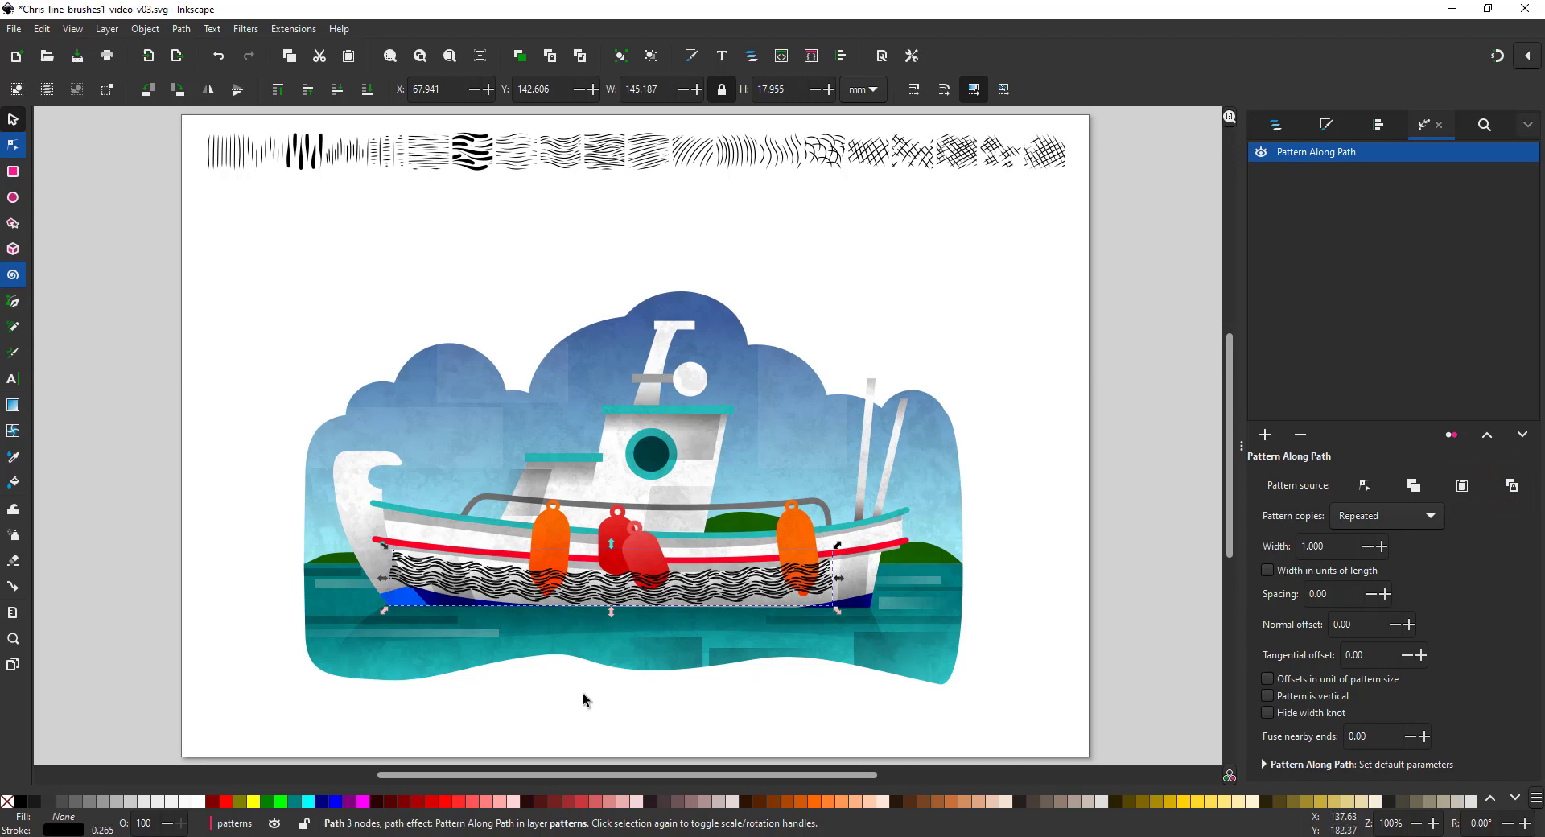
# Remove the hull pattern line's stroke paint and give it a flat black fill
pyautogui.click(1330, 127)
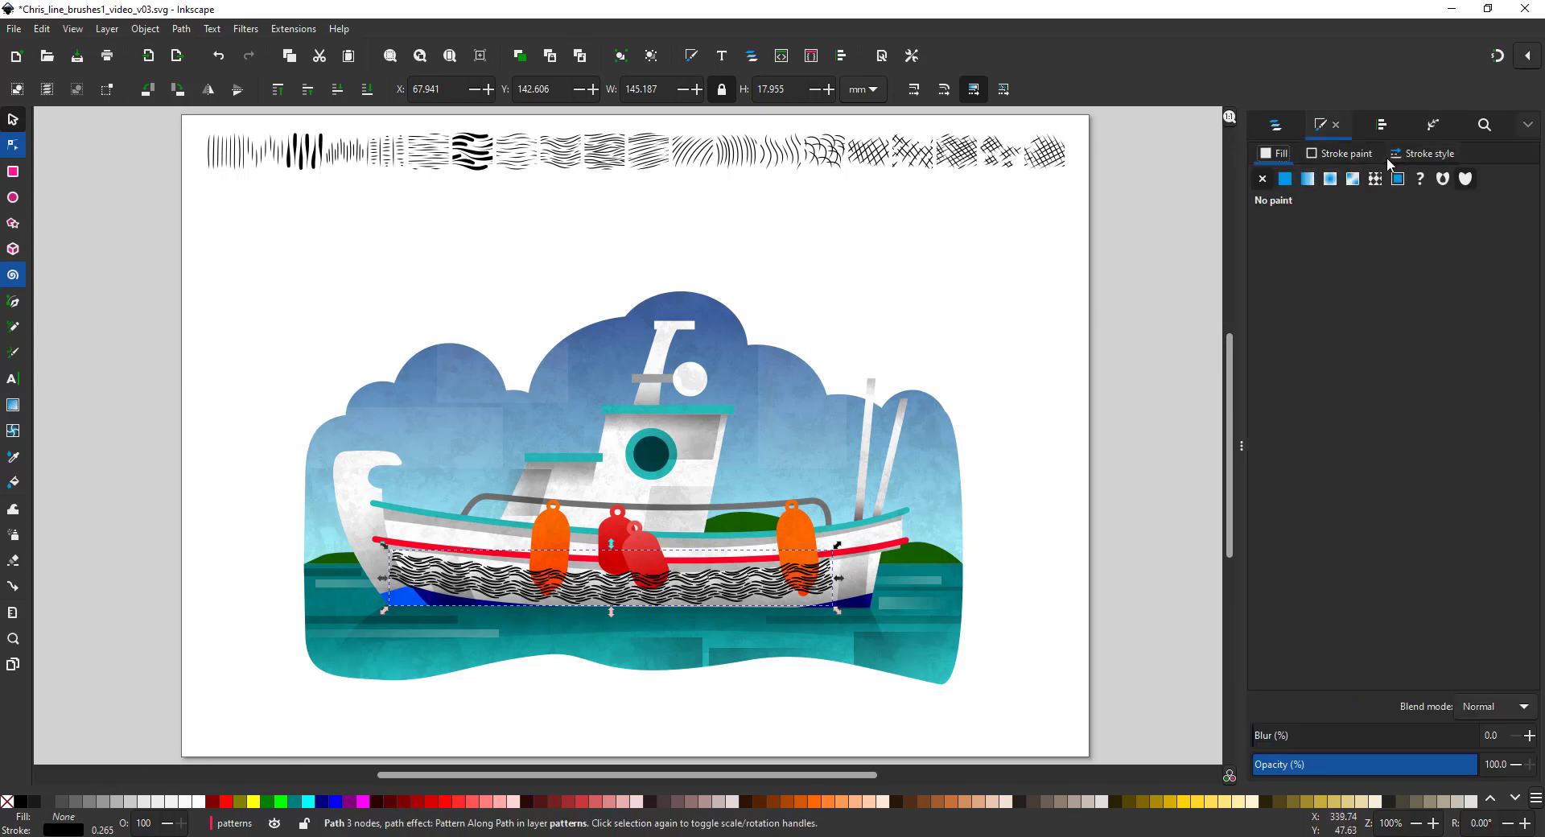
pyautogui.click(1341, 155)
pyautogui.click(1265, 180)
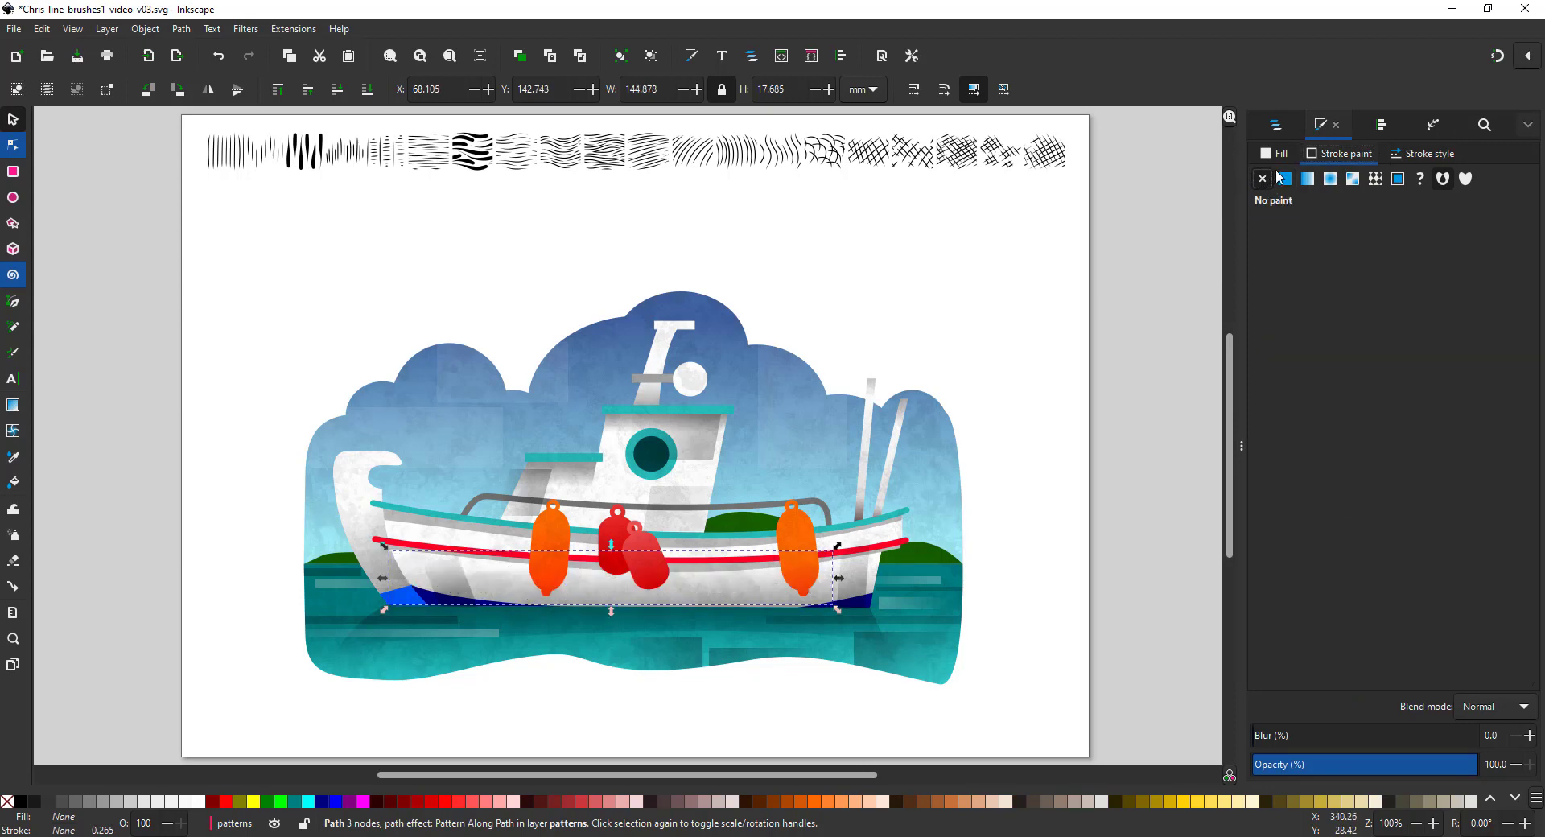
pyautogui.click(1276, 153)
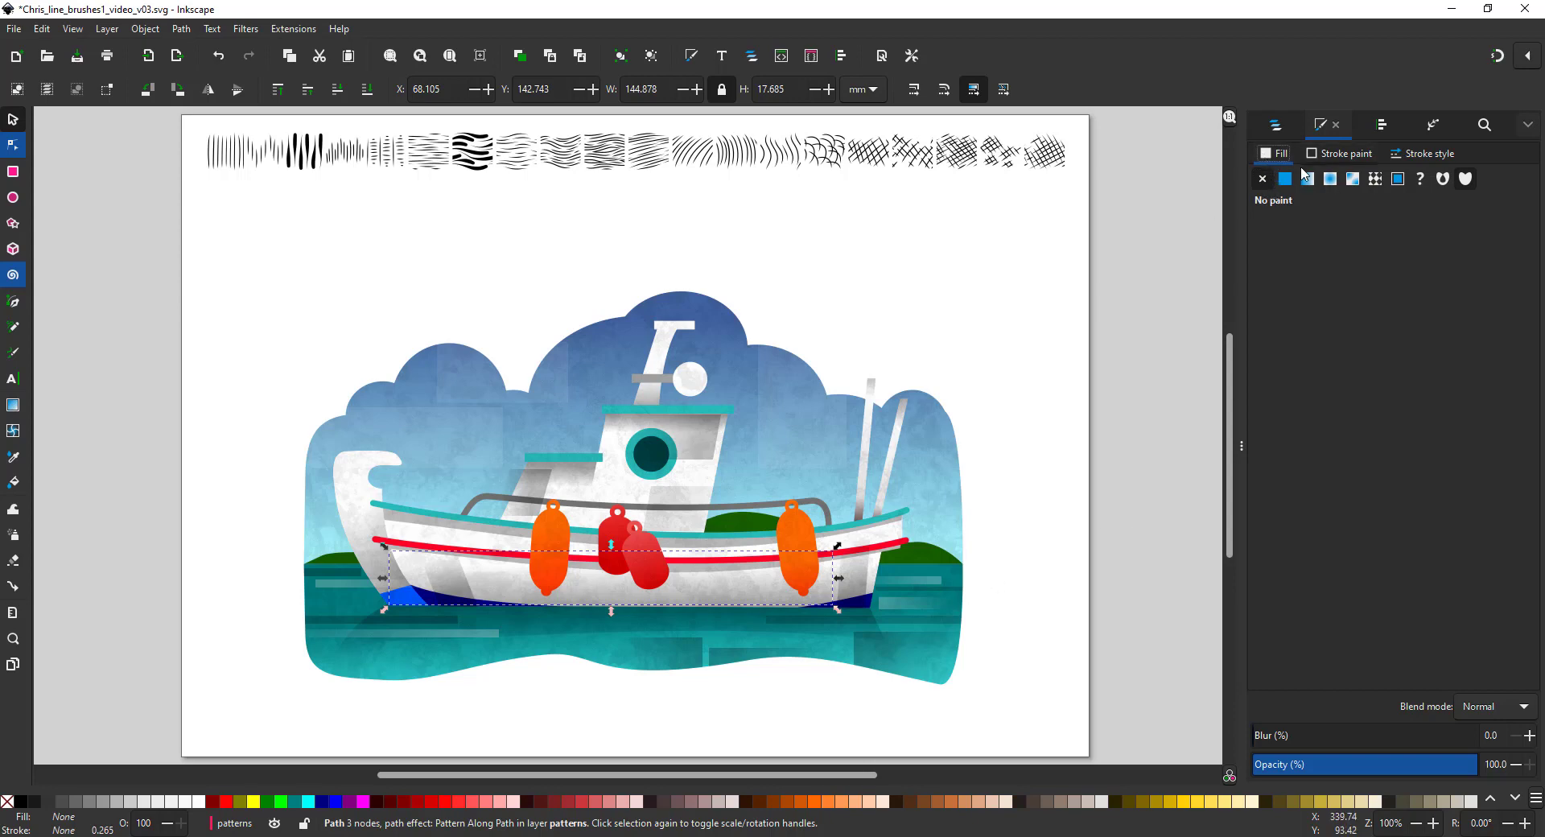
pyautogui.click(1285, 179)
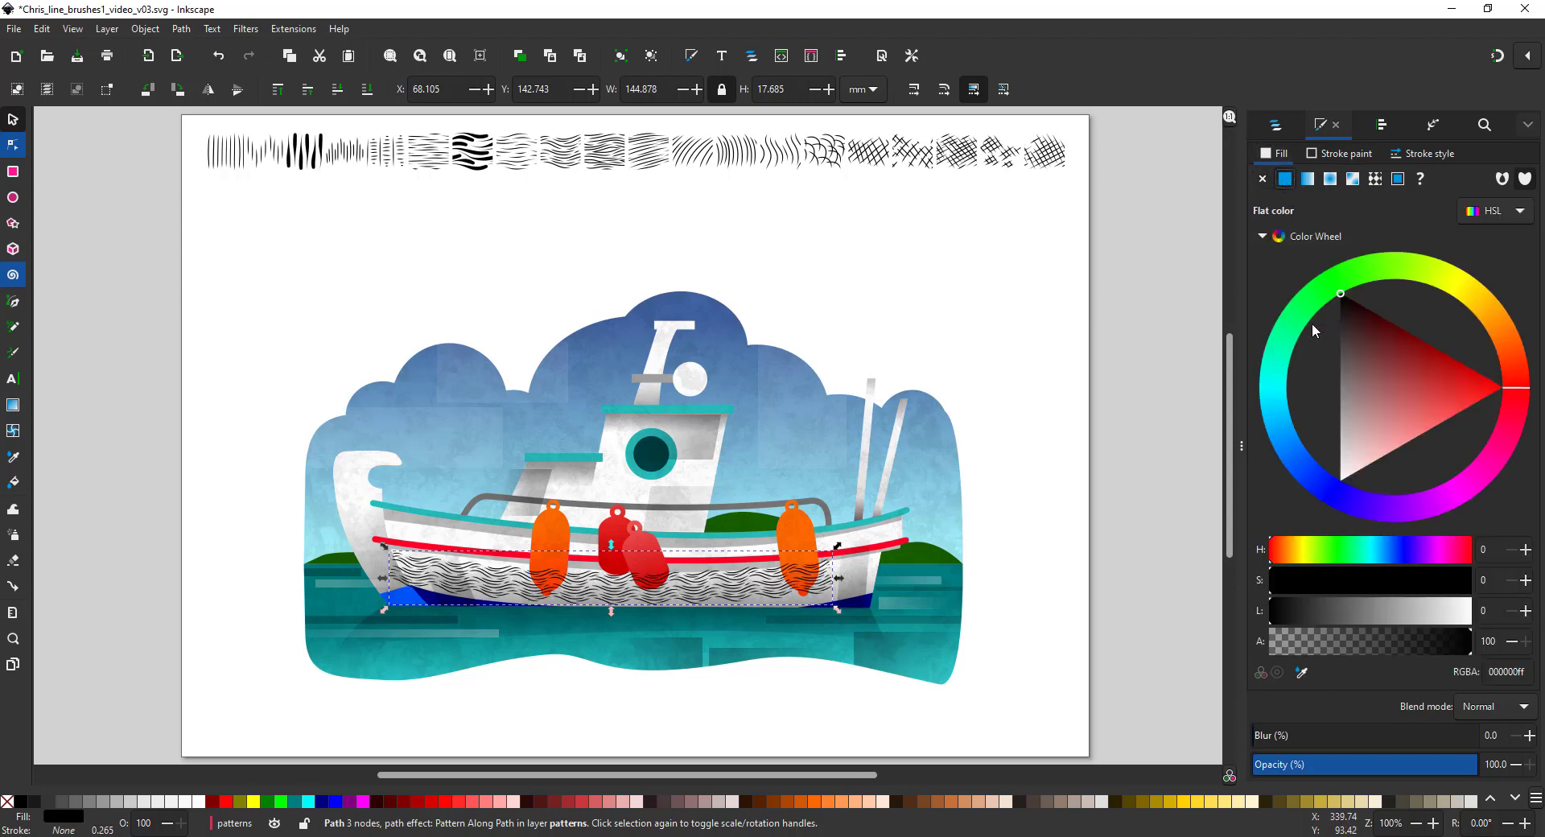
# Try the eleventh design, the slanted wavy lines, as the linked pattern source of the hull line
pyautogui.click(13, 146)
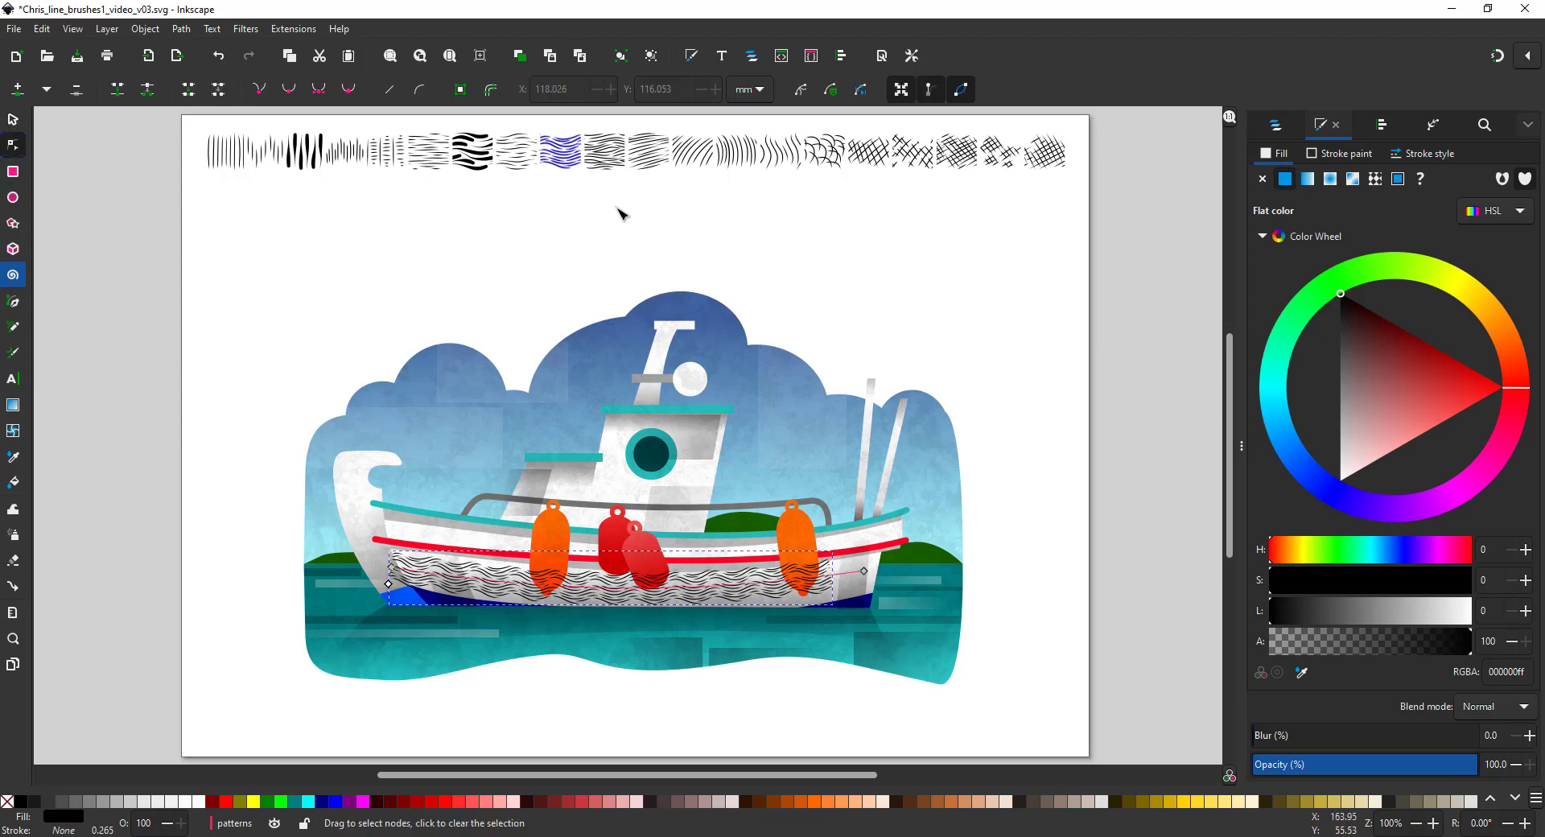
pyautogui.click(644, 161)
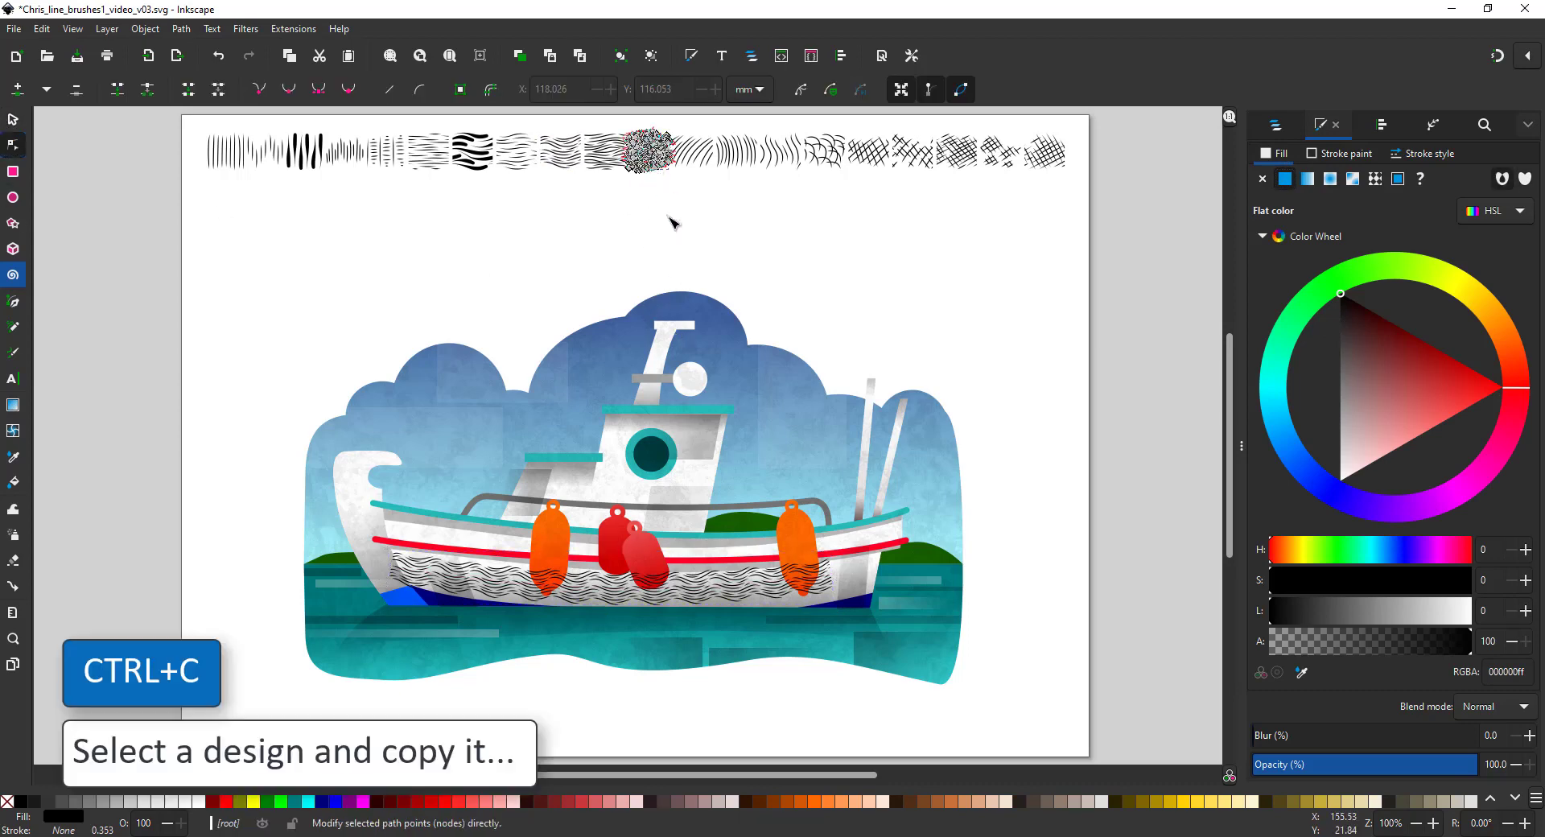
pyautogui.click(759, 594)
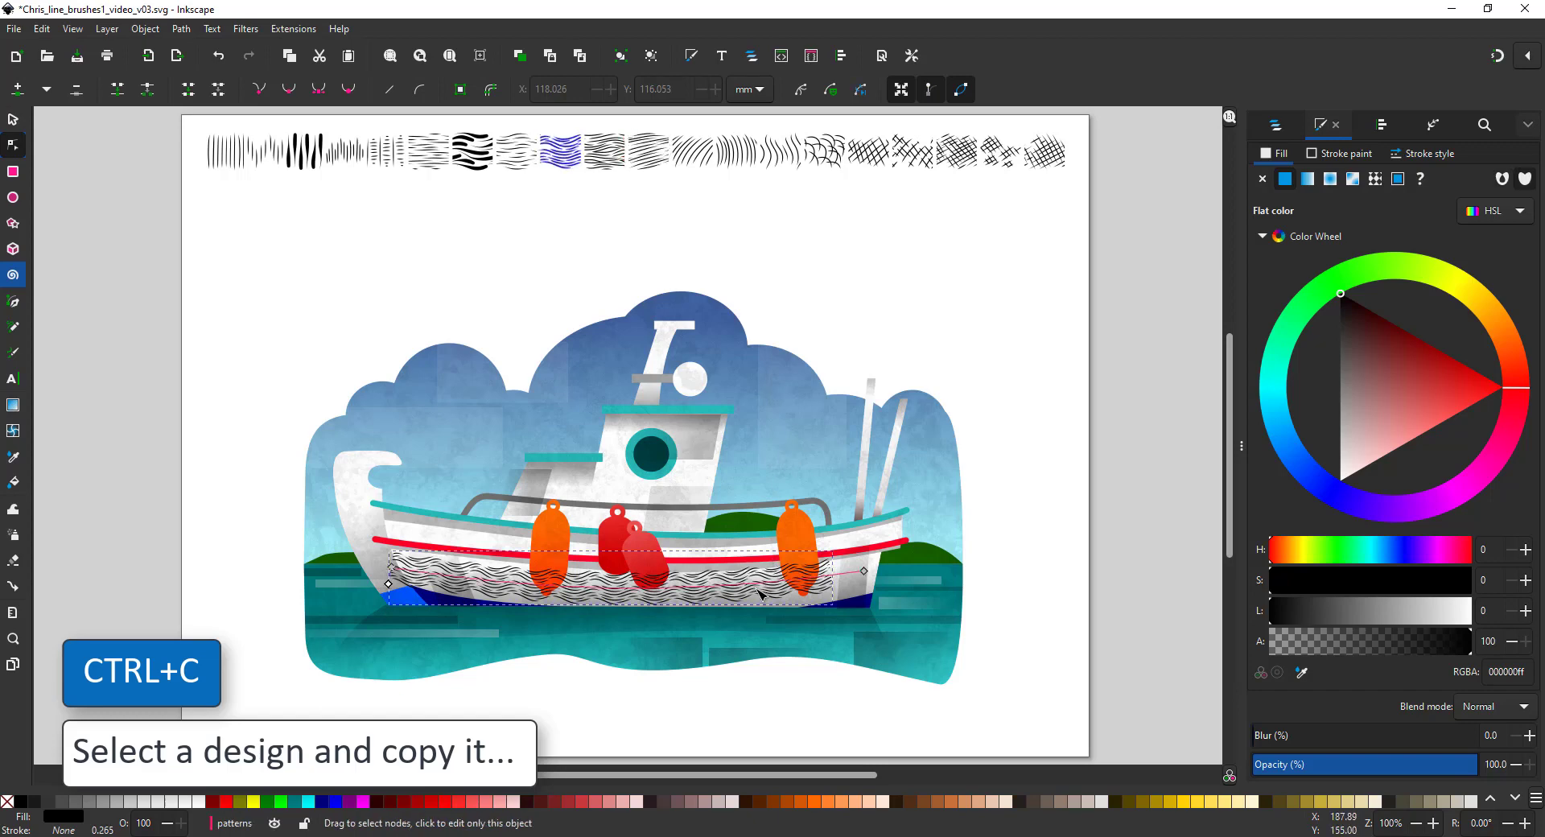
pyautogui.click(1428, 126)
pyautogui.click(1512, 486)
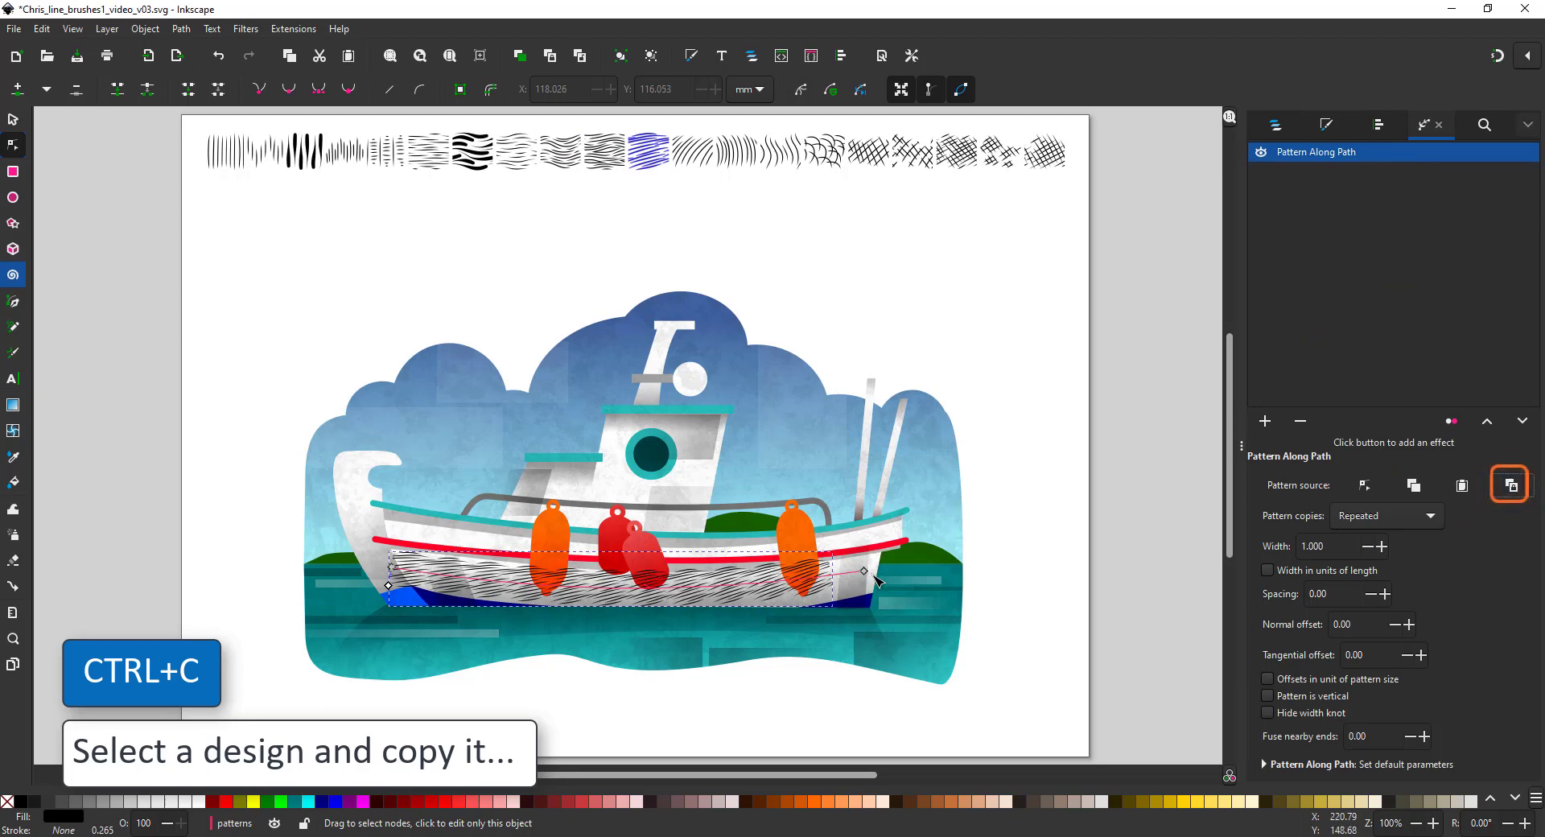
# Copy the ninth wavy-line design again and relink it as the hull line's pattern source
pyautogui.click(561, 152)
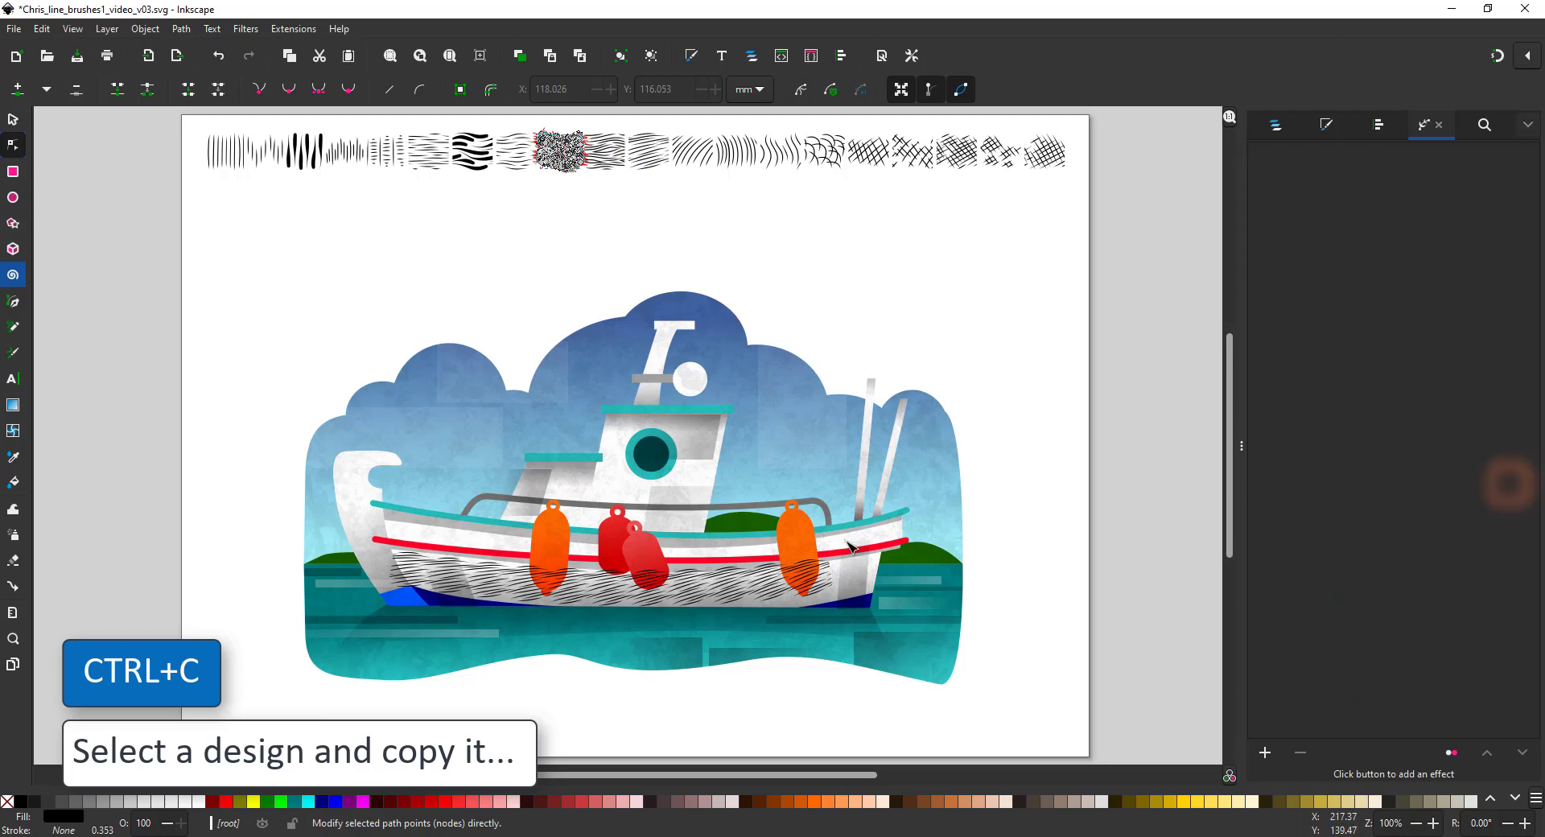
pyautogui.click(769, 585)
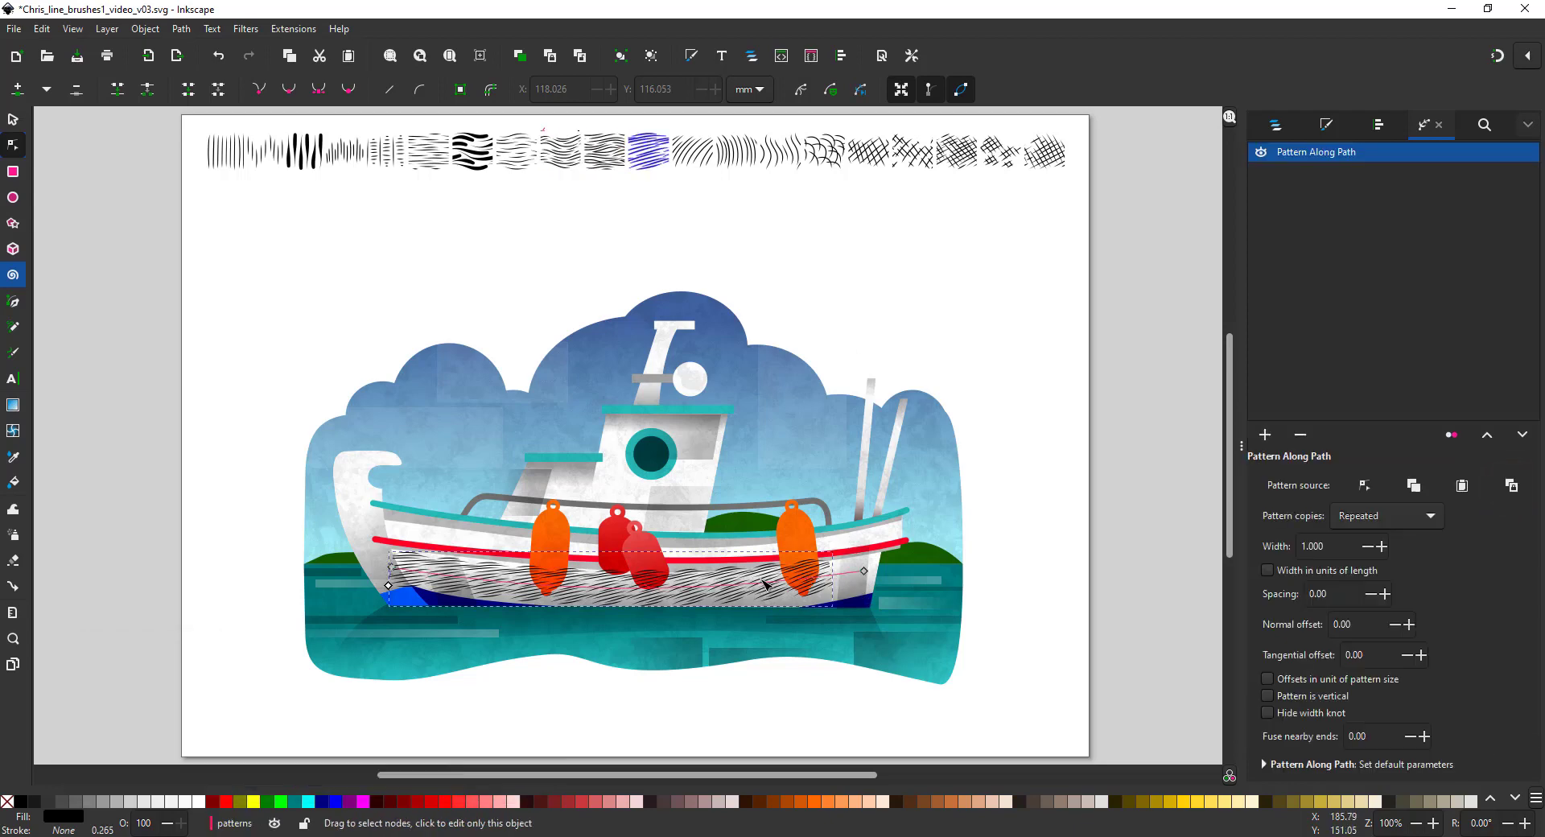
pyautogui.click(1514, 488)
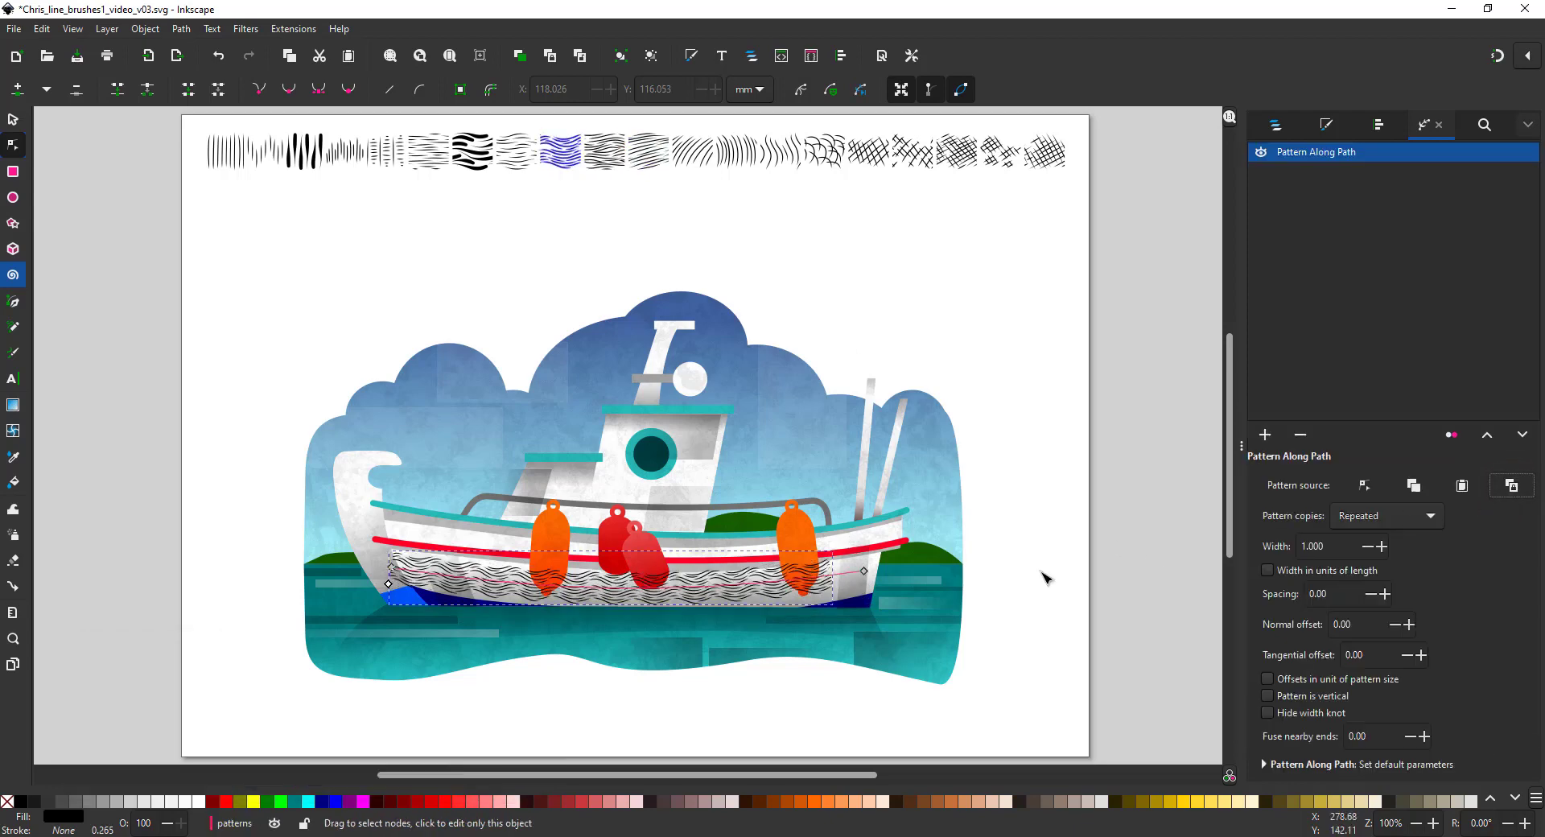
# Extend the pattern line past the stern, shift its bow node to fit the hull and set the pattern width to 1.103
pyautogui.moveTo(864, 571)
pyautogui.mouseDown()
pyautogui.moveTo(914, 567)
pyautogui.moveTo(858, 581)
pyautogui.mouseUp()
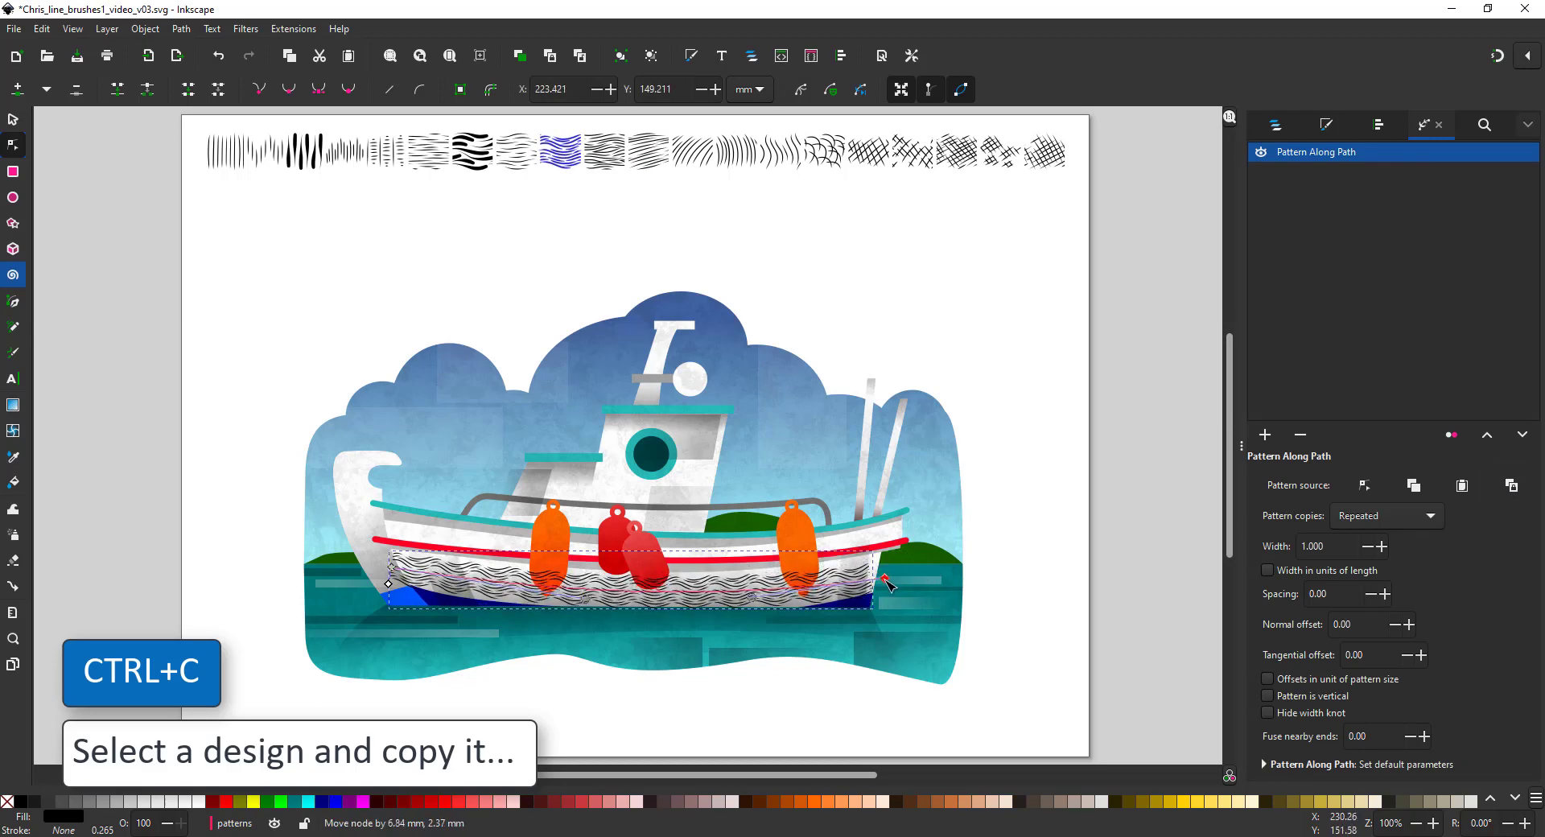
pyautogui.click(389, 585)
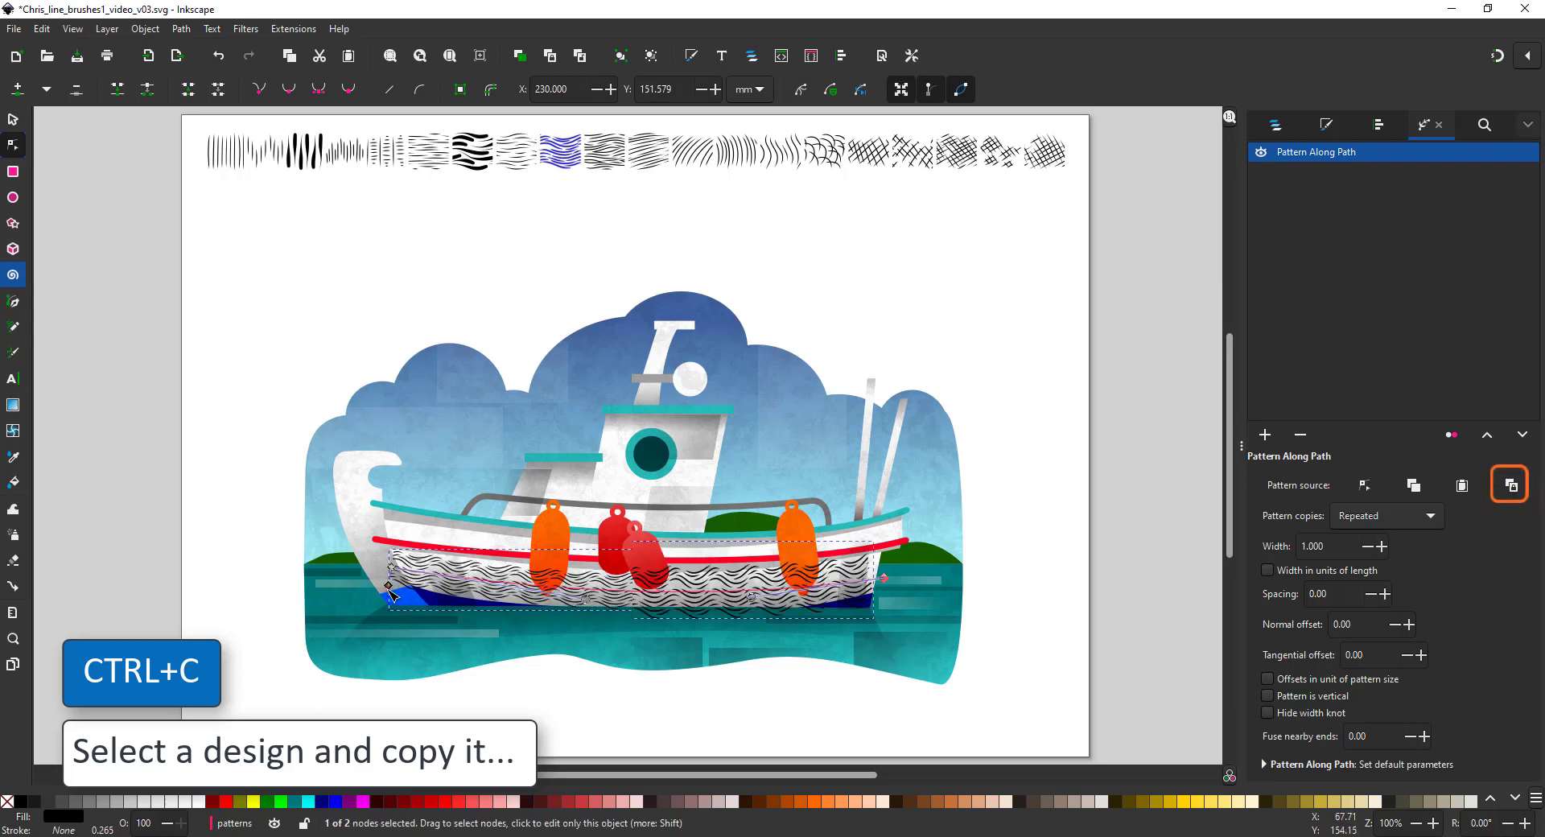
pyautogui.moveTo(391, 590)
pyautogui.mouseDown()
pyautogui.moveTo(387, 572)
pyautogui.moveTo(404, 579)
pyautogui.mouseUp()
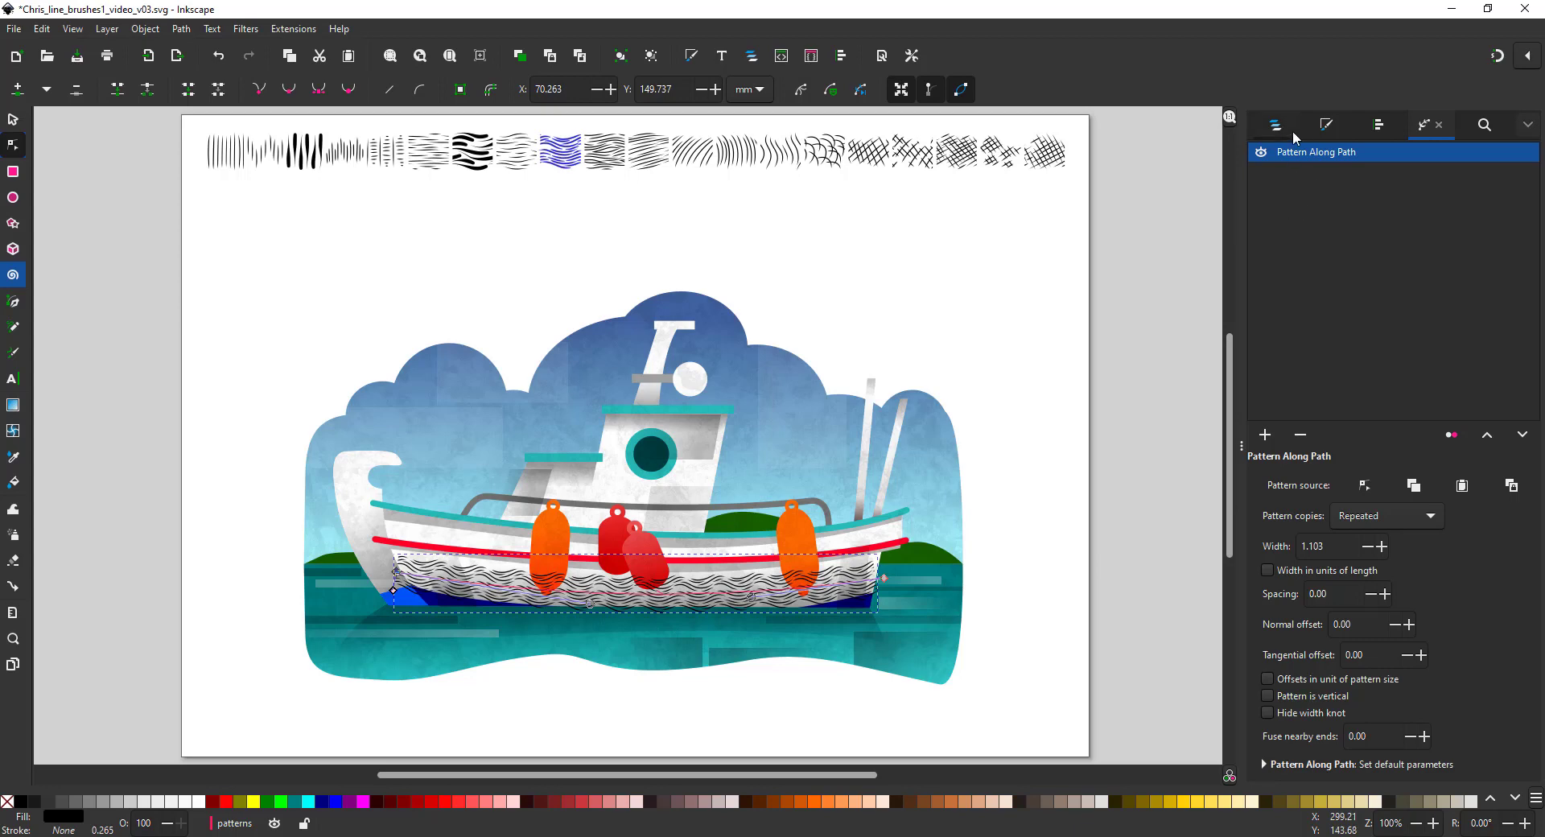
# Set the hull pattern line's opacity to 17.9% and its blend mode to Multiply
pyautogui.click(1326, 125)
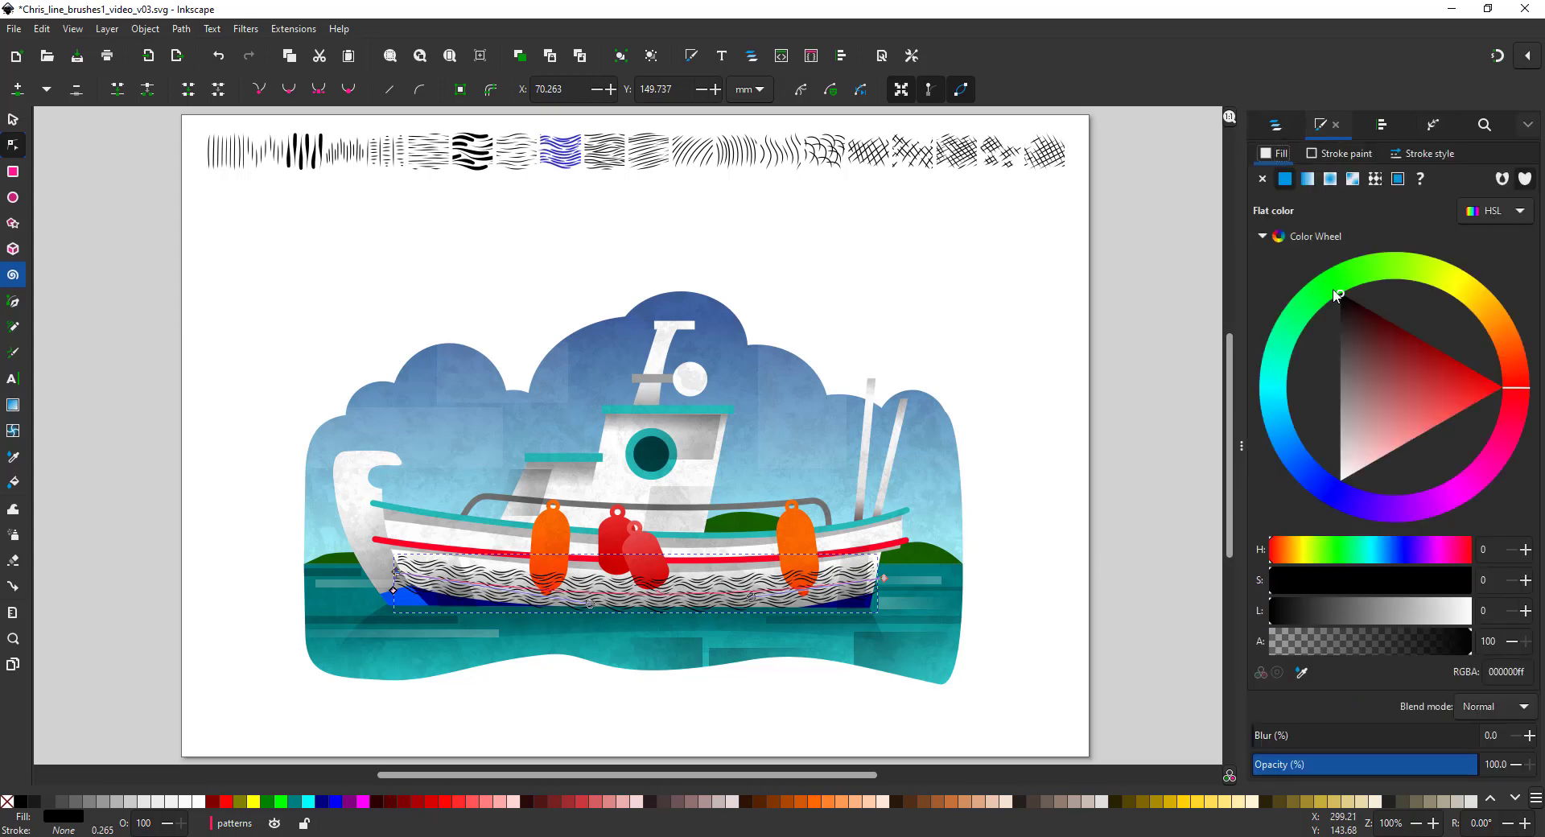
pyautogui.moveTo(1283, 766); pyautogui.dragTo(1293, 764)
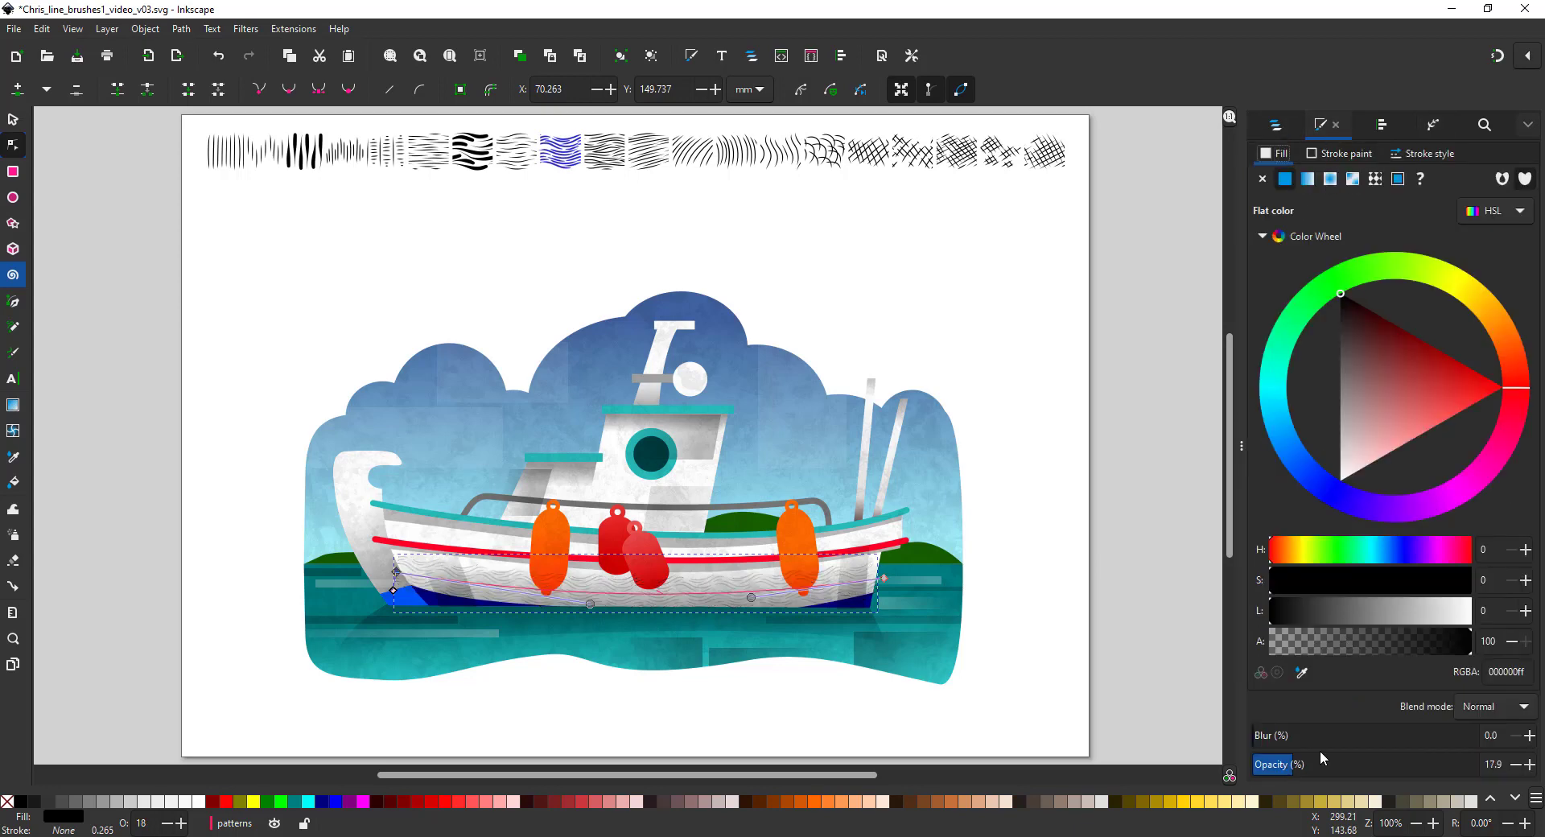
pyautogui.click(1484, 719)
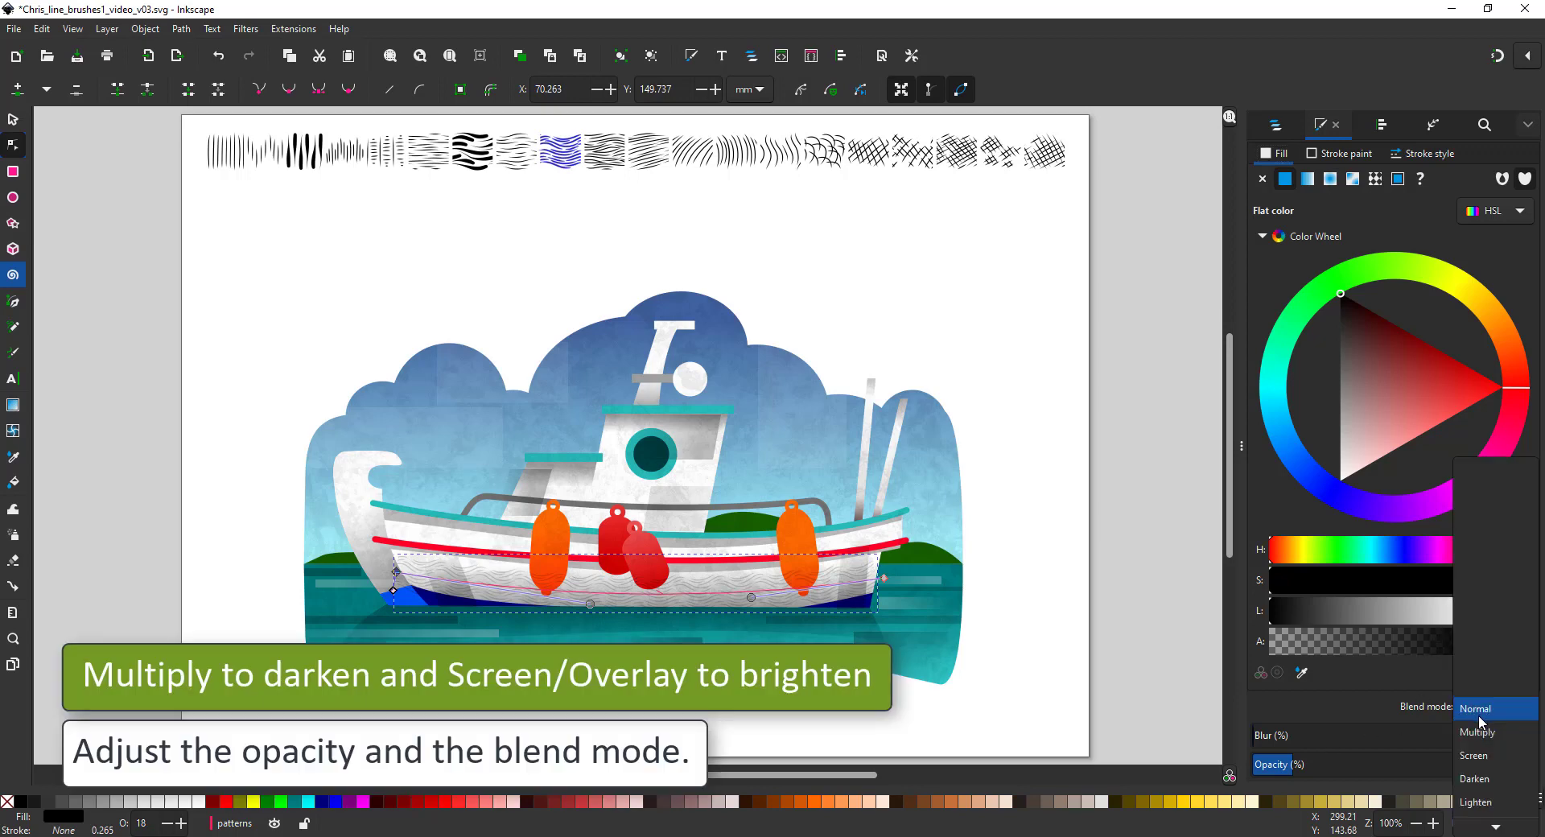
pyautogui.click(1485, 735)
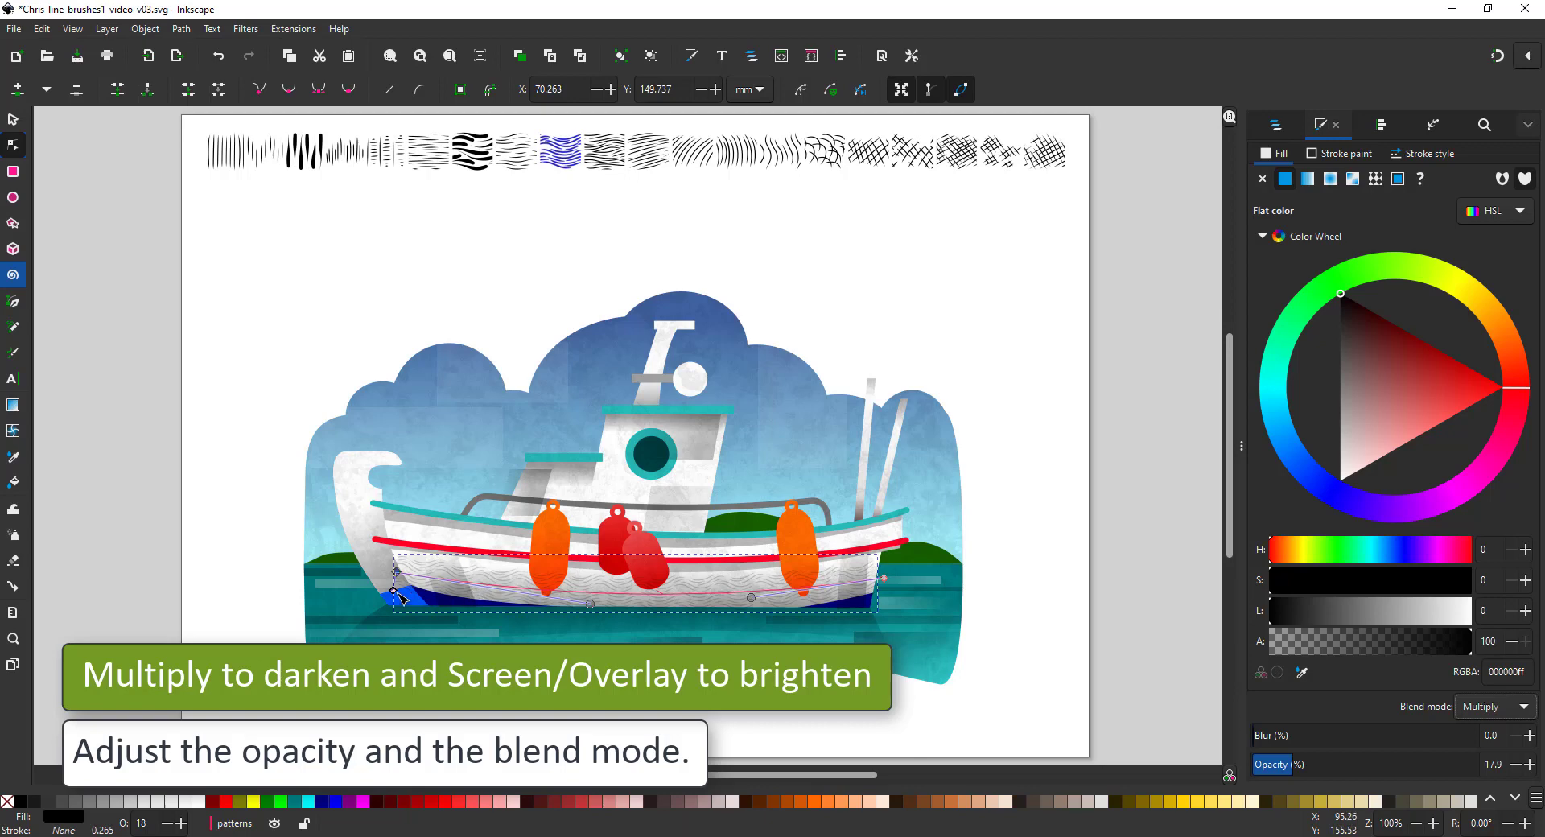
# Duplicate the hull pattern line and move its two end nodes so the copy spans the water below the boat
pyautogui.hotkey('ctrl', 'd')
pyautogui.moveTo(319, 624)
pyautogui.mouseDown()
pyautogui.moveTo(427, 581)
pyautogui.moveTo(387, 580)
pyautogui.moveTo(282, 628)
pyautogui.moveTo(309, 623)
pyautogui.mouseUp()
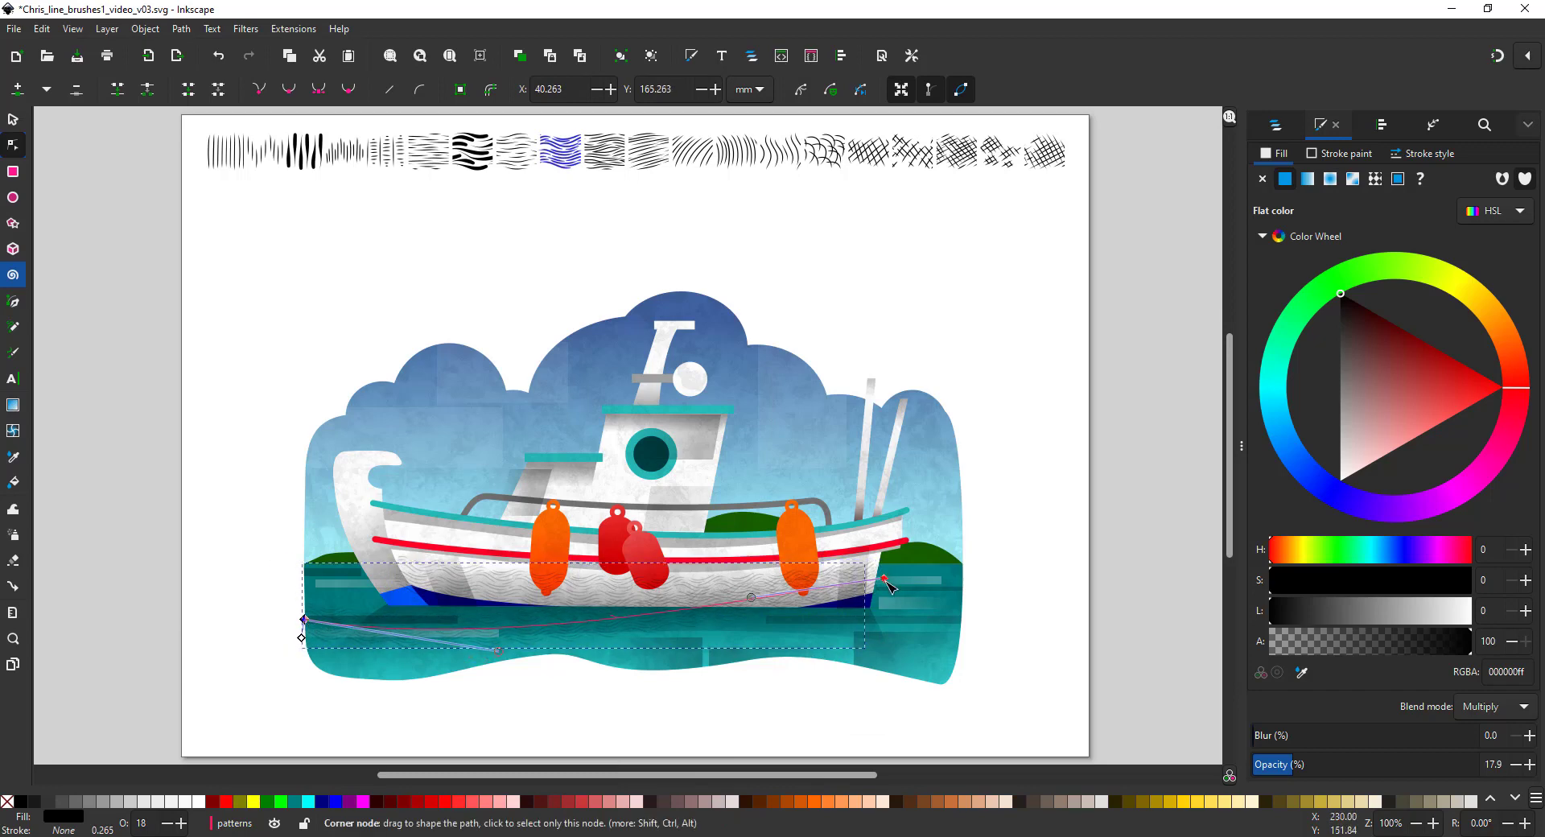
pyautogui.moveTo(886, 578); pyautogui.dragTo(953, 627)
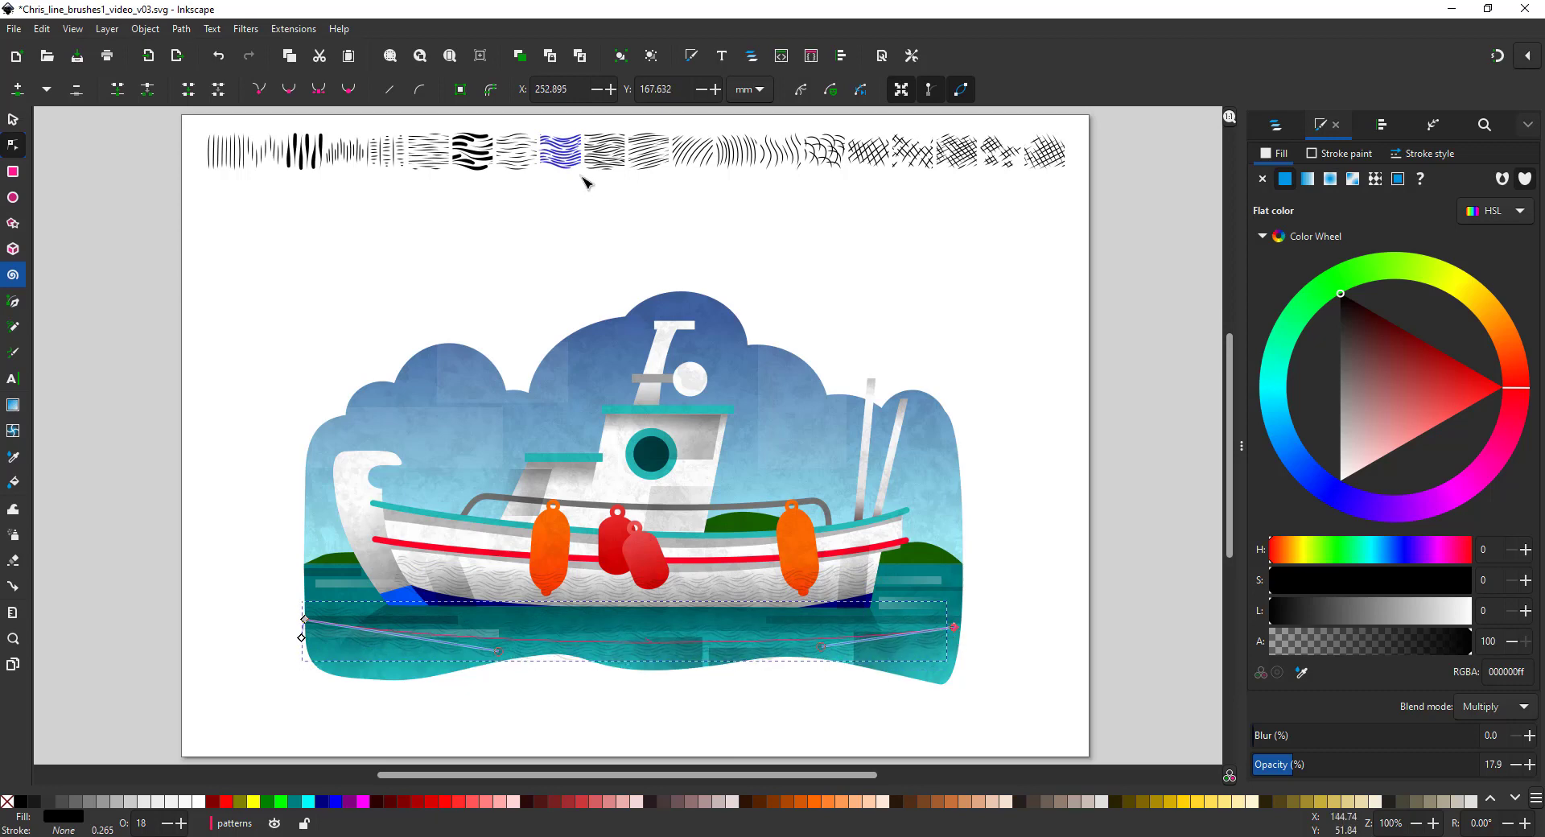
# Copy the eighth wavy-line design and link it as the water line's pattern source
pyautogui.click(519, 157)
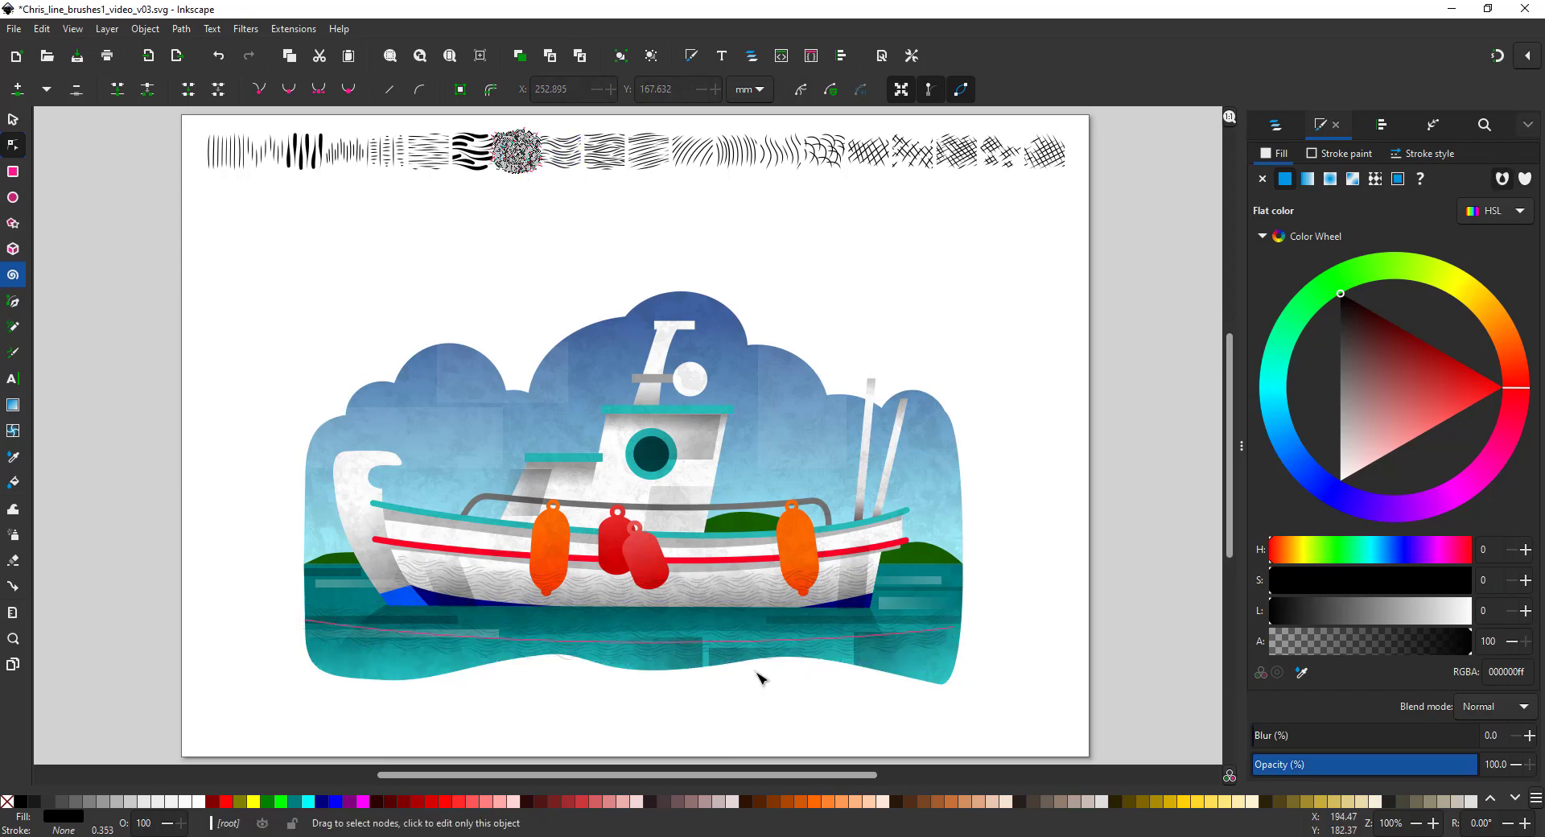
pyautogui.click(914, 640)
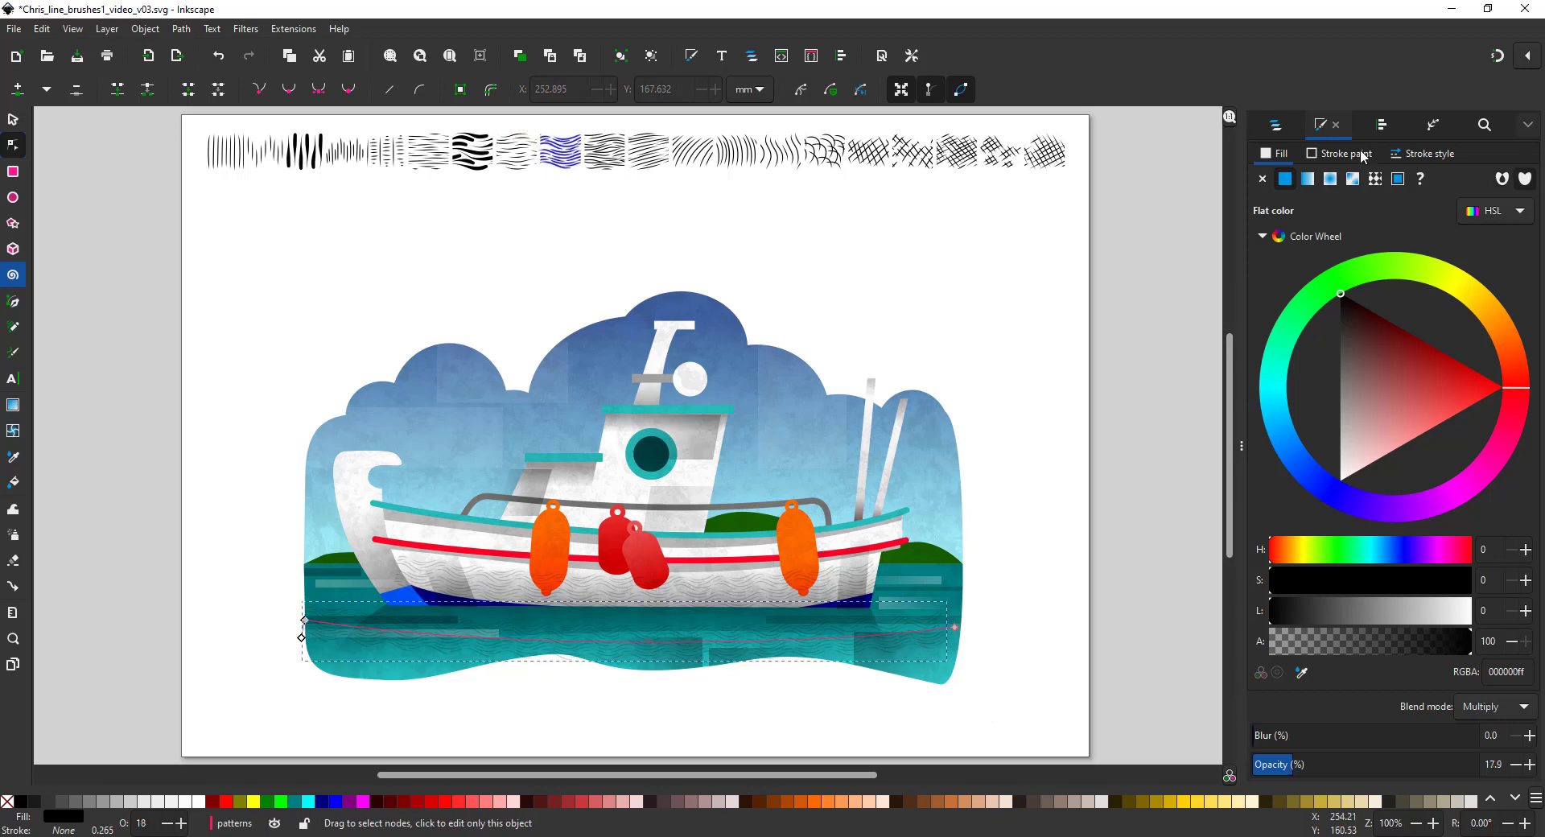
pyautogui.click(1334, 126)
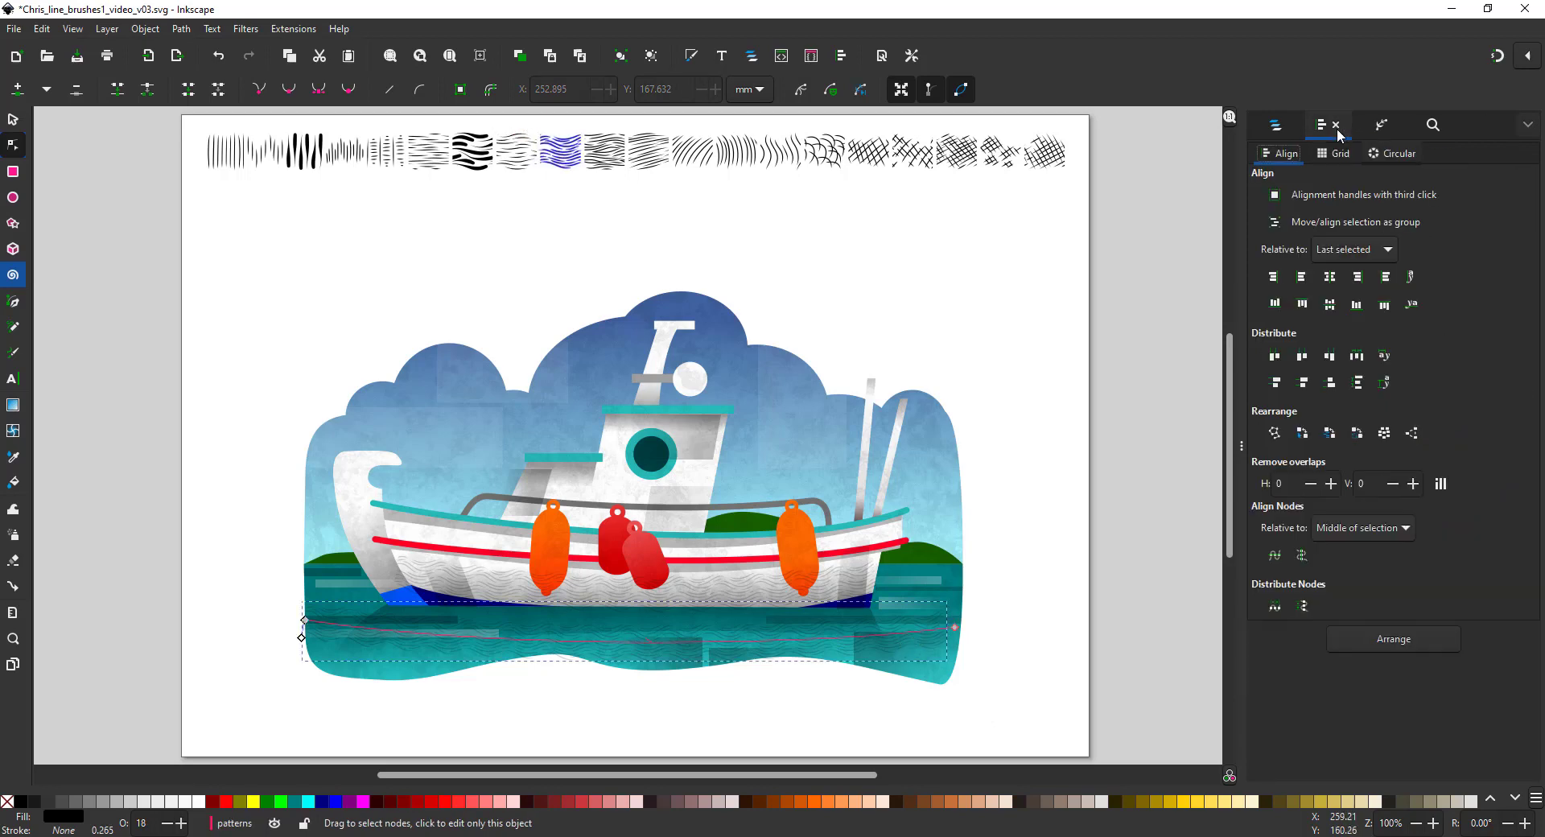
pyautogui.click(1383, 126)
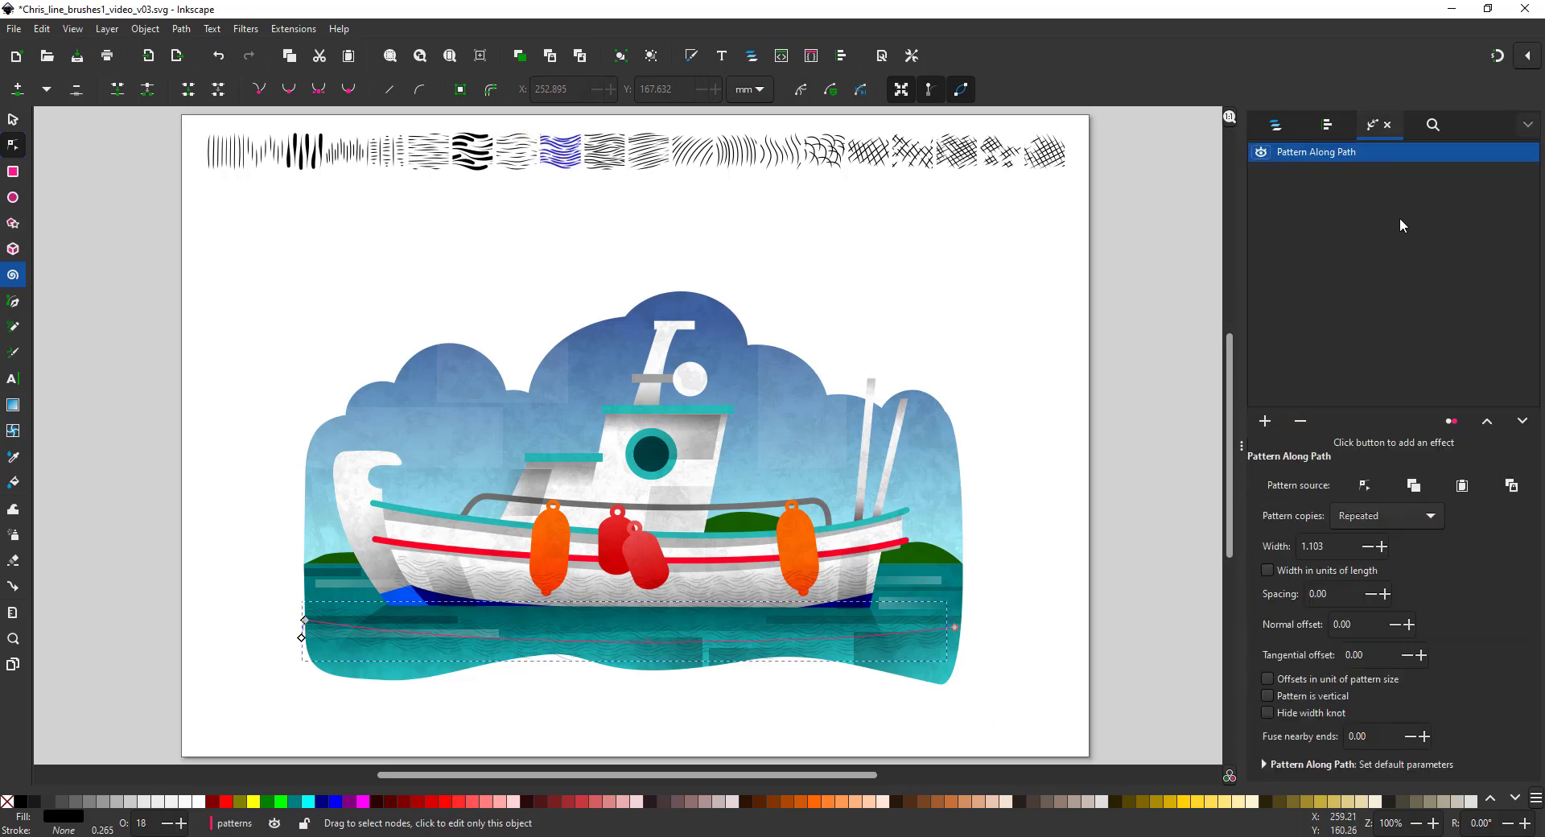
pyautogui.click(1510, 487)
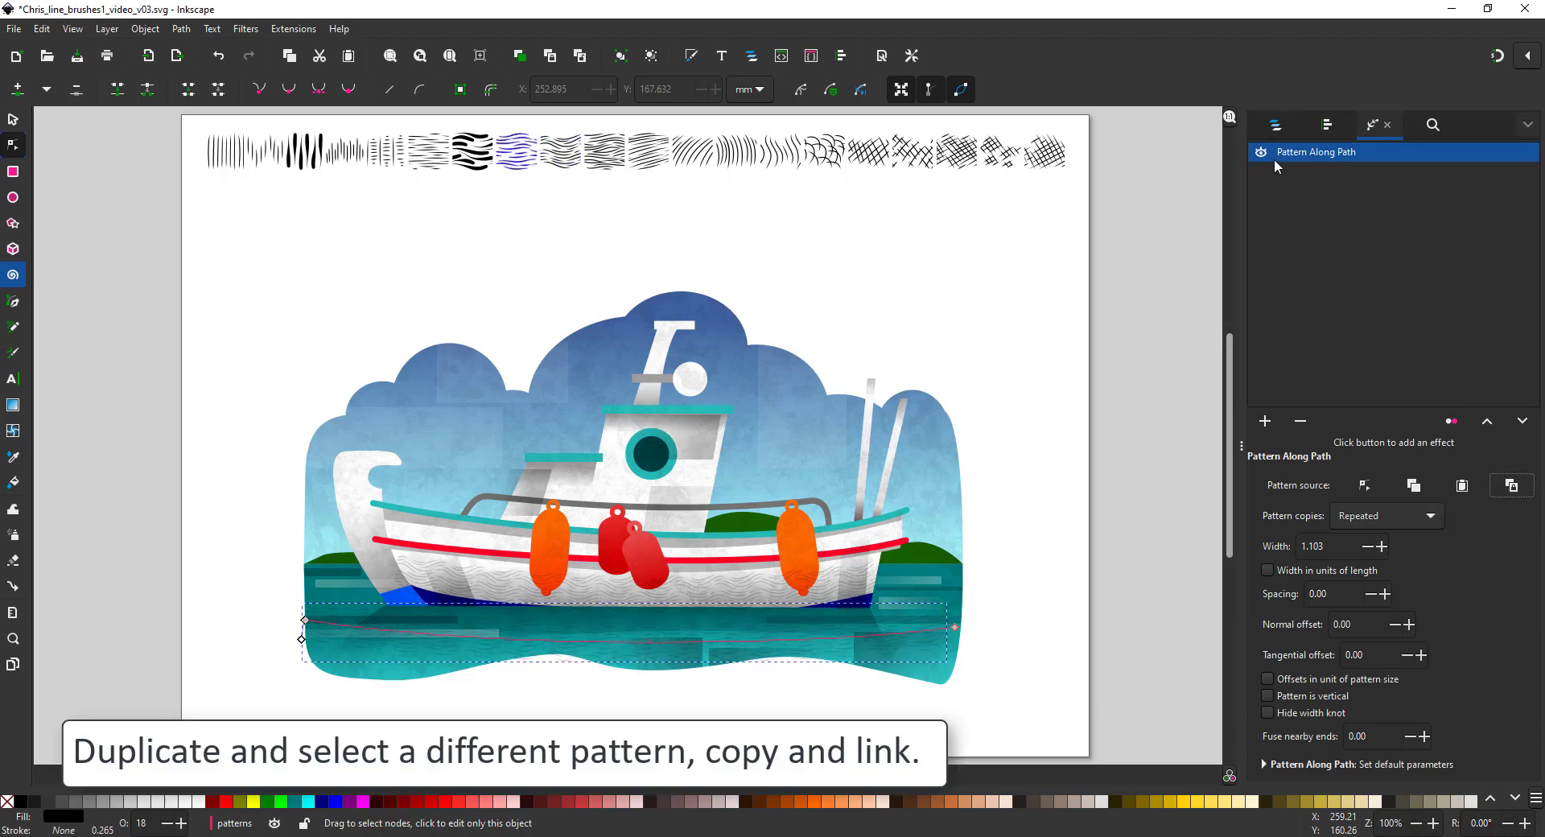
# Give the water line a flat white fill with Overlay blend mode and 77.2% opacity
pyautogui.click(1276, 125)
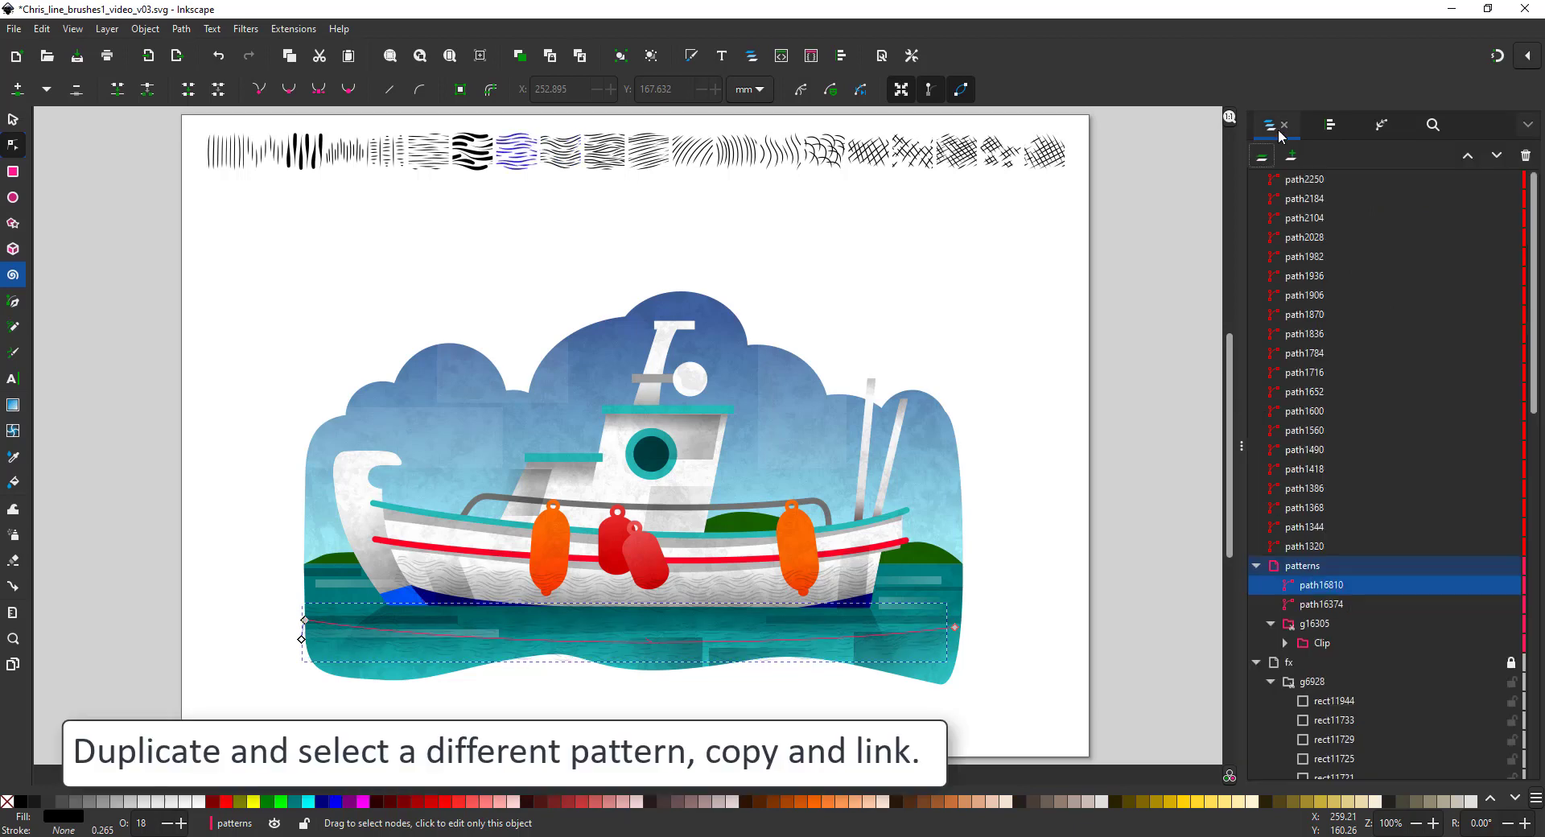
pyautogui.click(1330, 127)
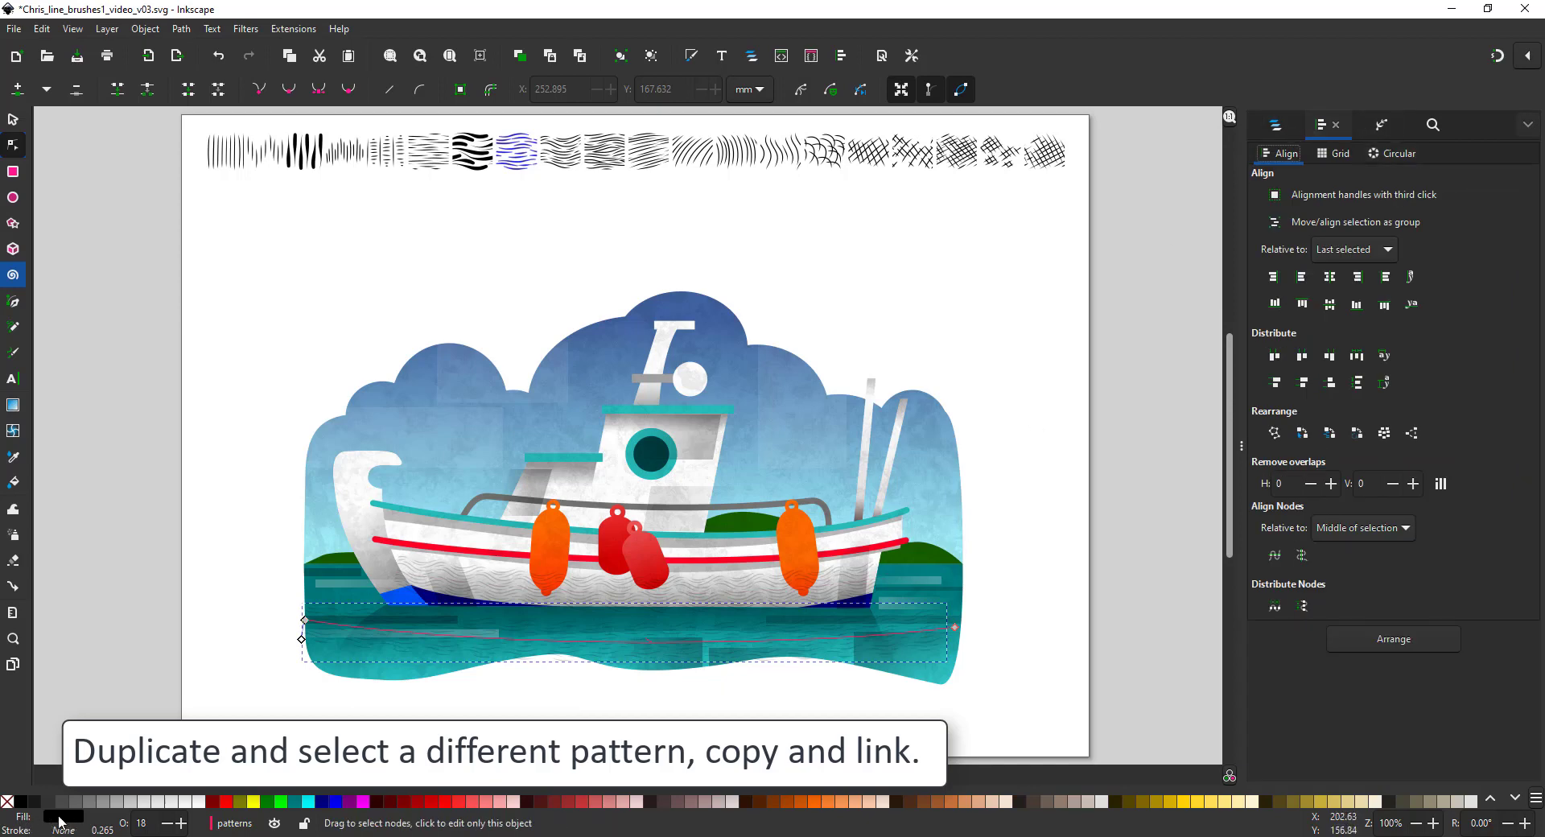
pyautogui.hotkey('ctrl', 'shift', 'f')
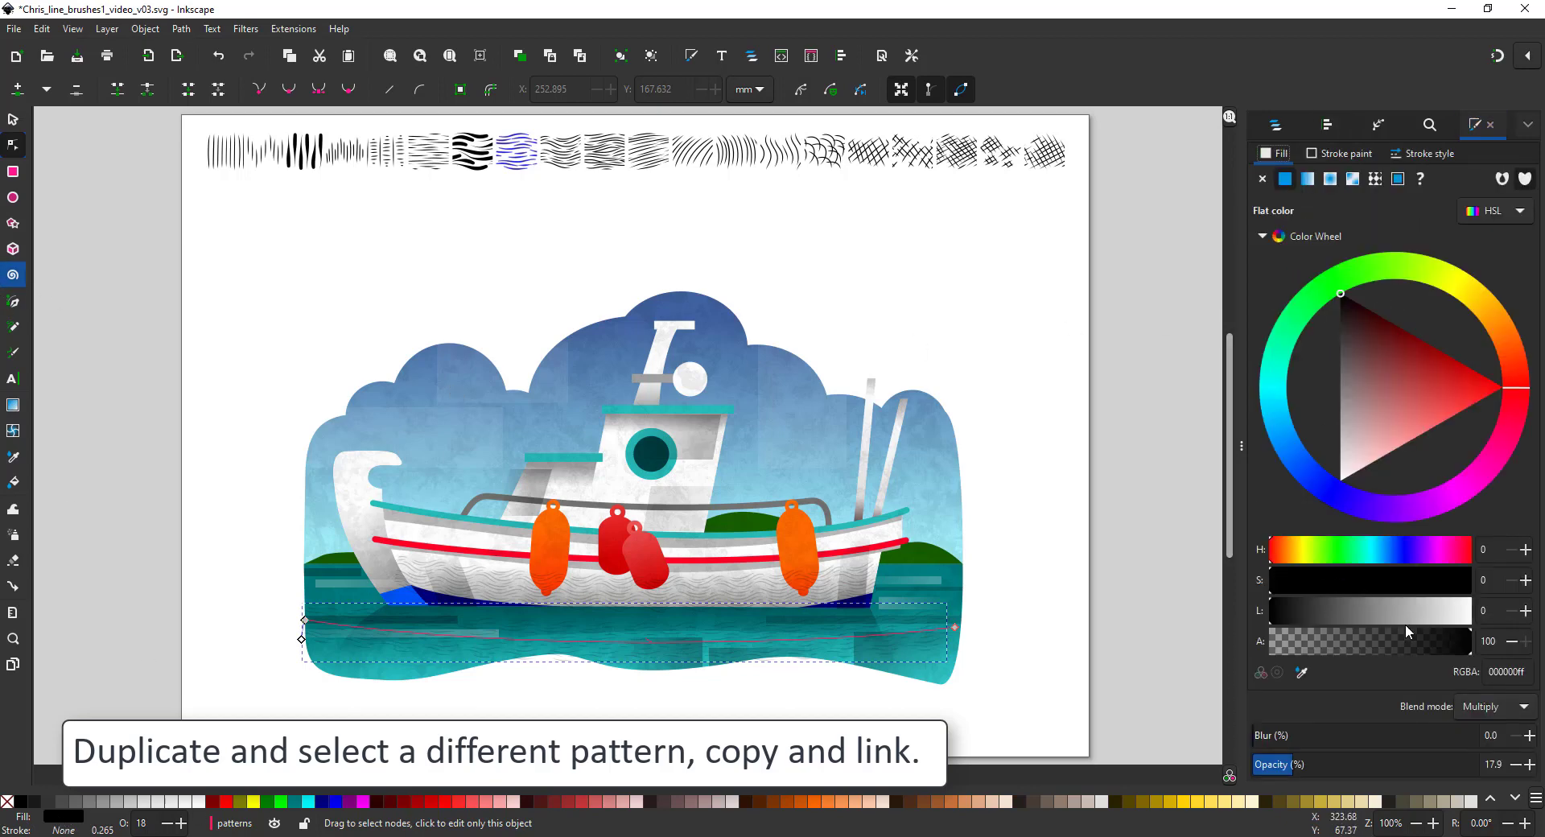
pyautogui.moveTo(1407, 619); pyautogui.dragTo(1473, 612)
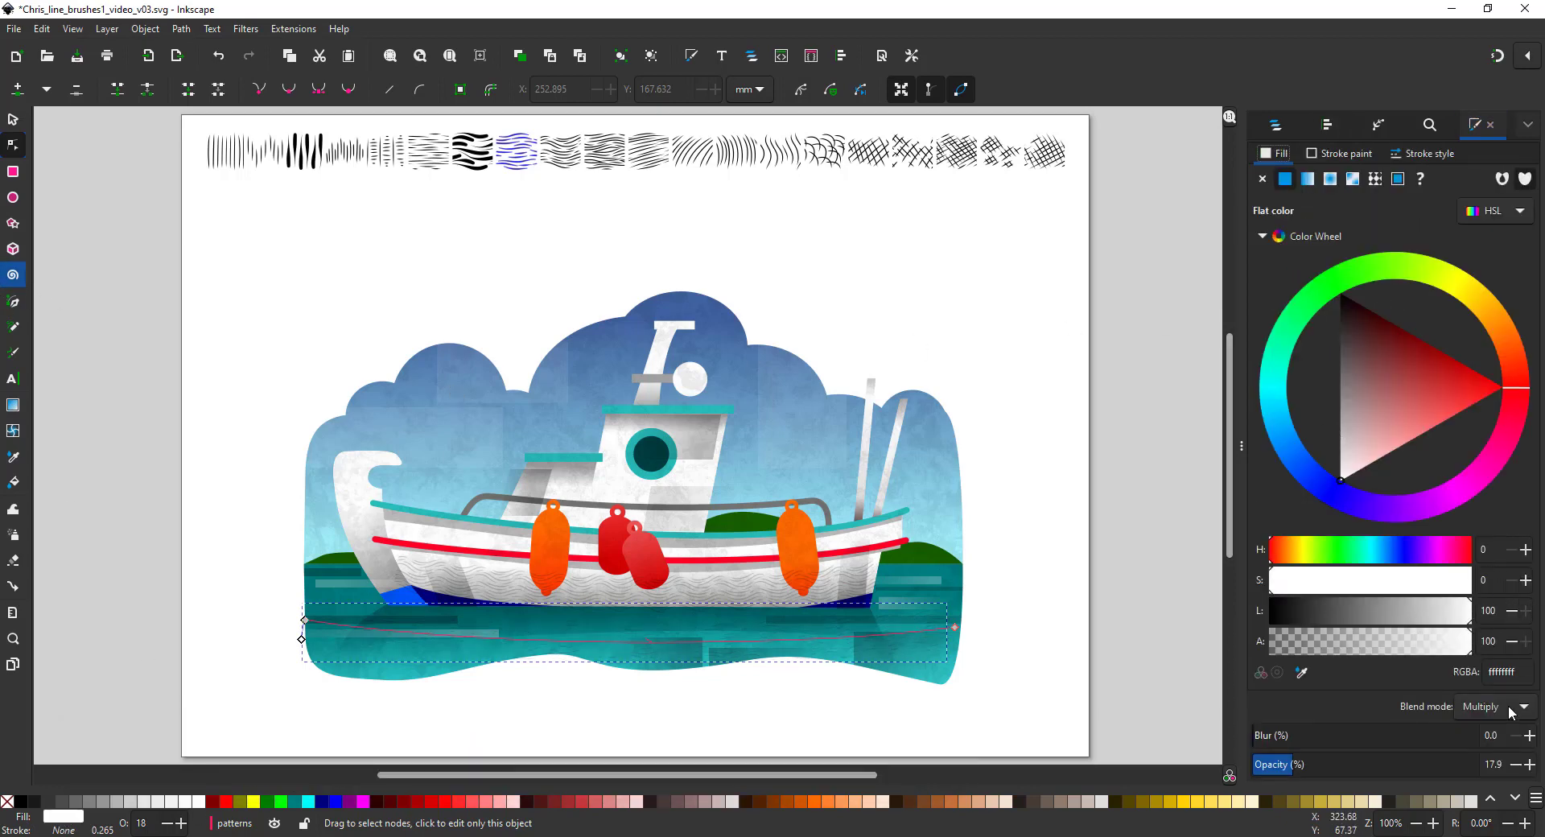
pyautogui.click(1481, 708)
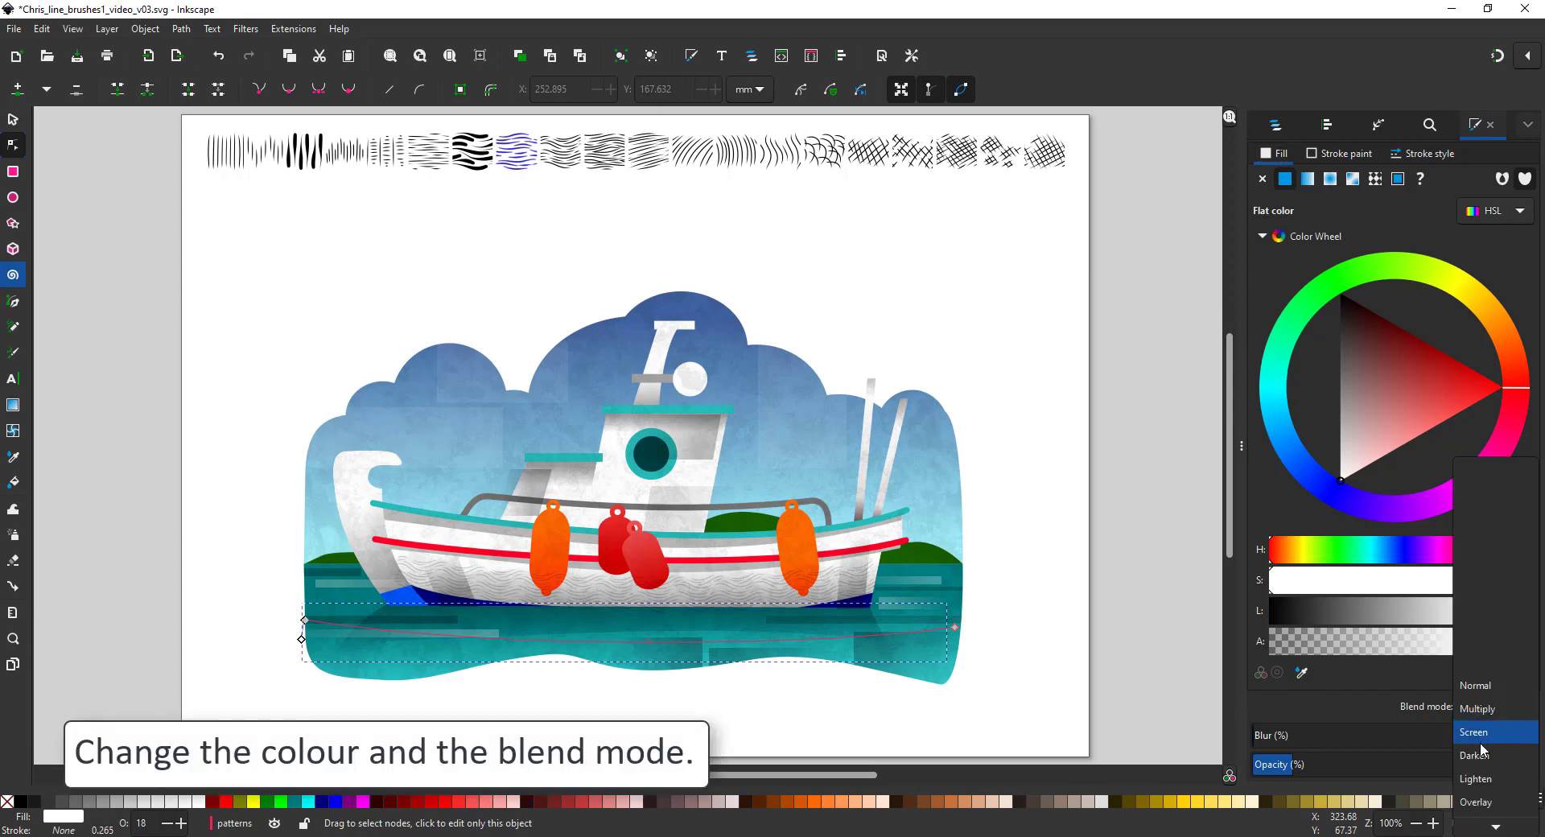
pyautogui.click(1477, 801)
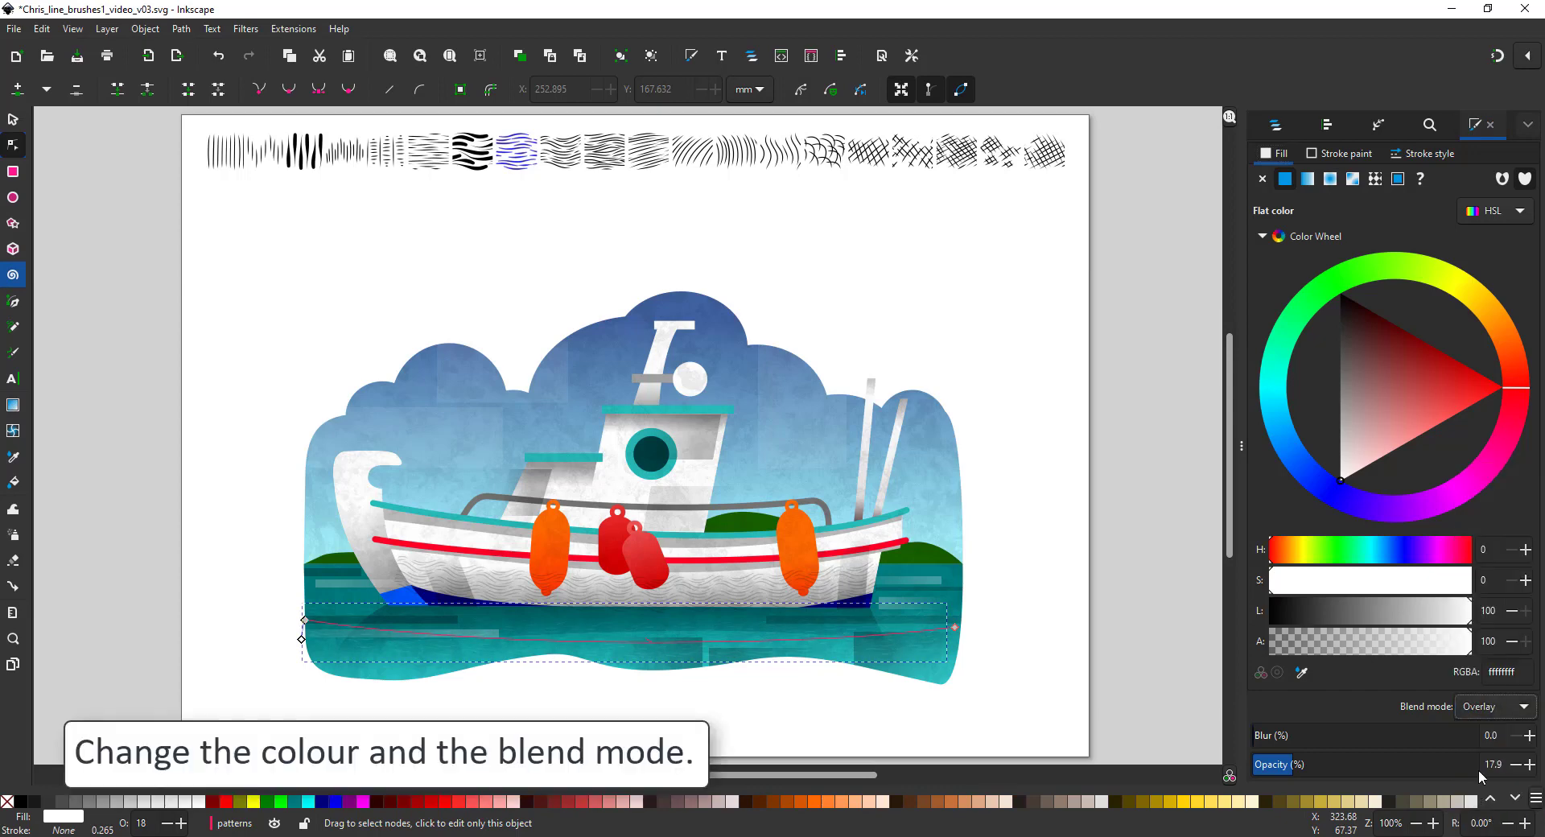
pyautogui.click(1349, 768)
pyautogui.moveTo(1404, 776); pyautogui.dragTo(1429, 777)
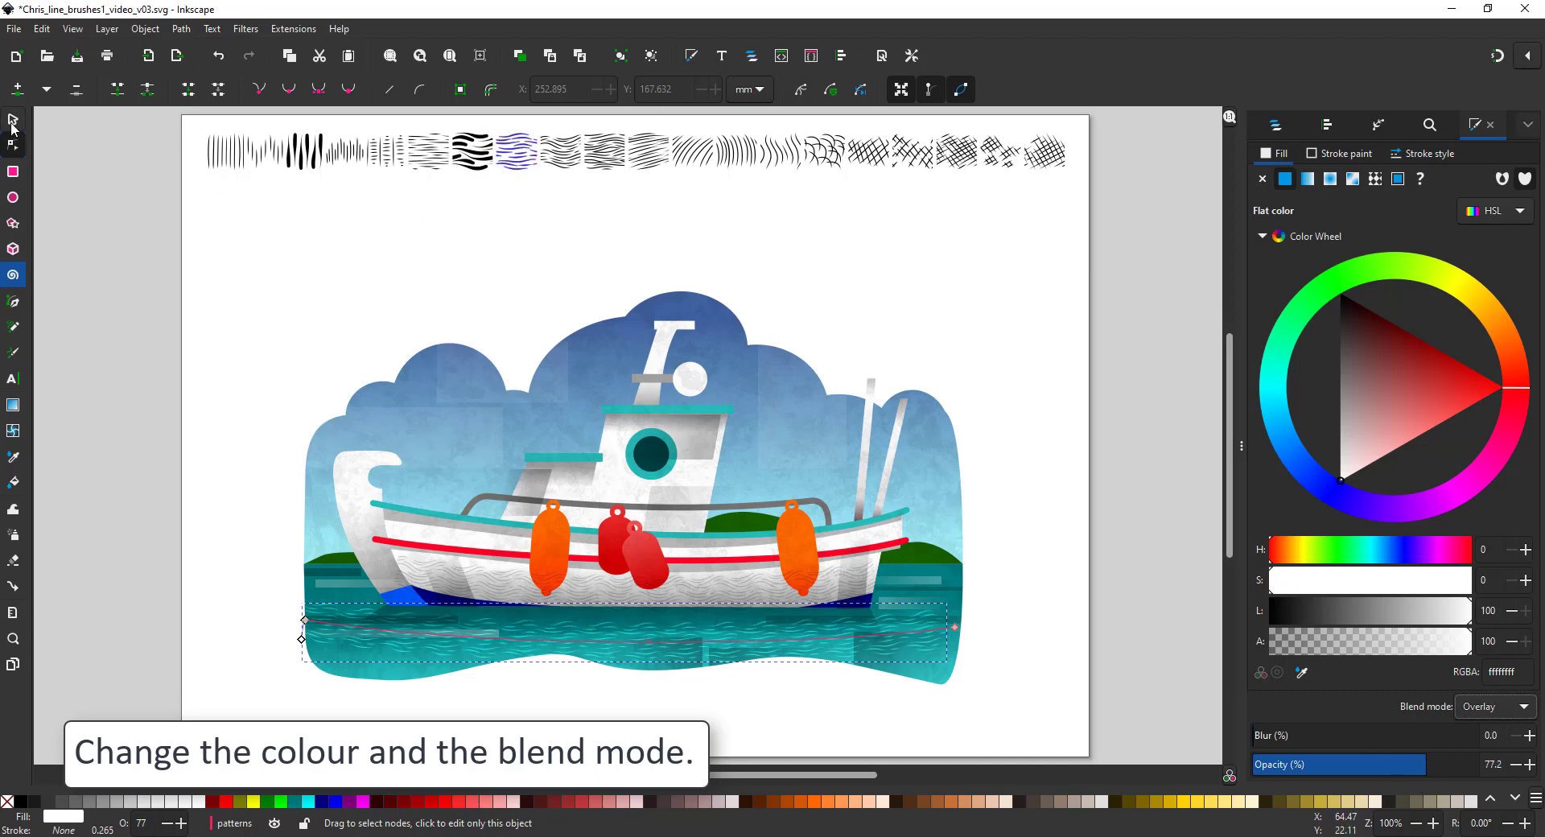
# Copy the enlarged wavy-line design beside the sky and paste it as the water line's unlinked pattern source
pyautogui.click(1377, 126)
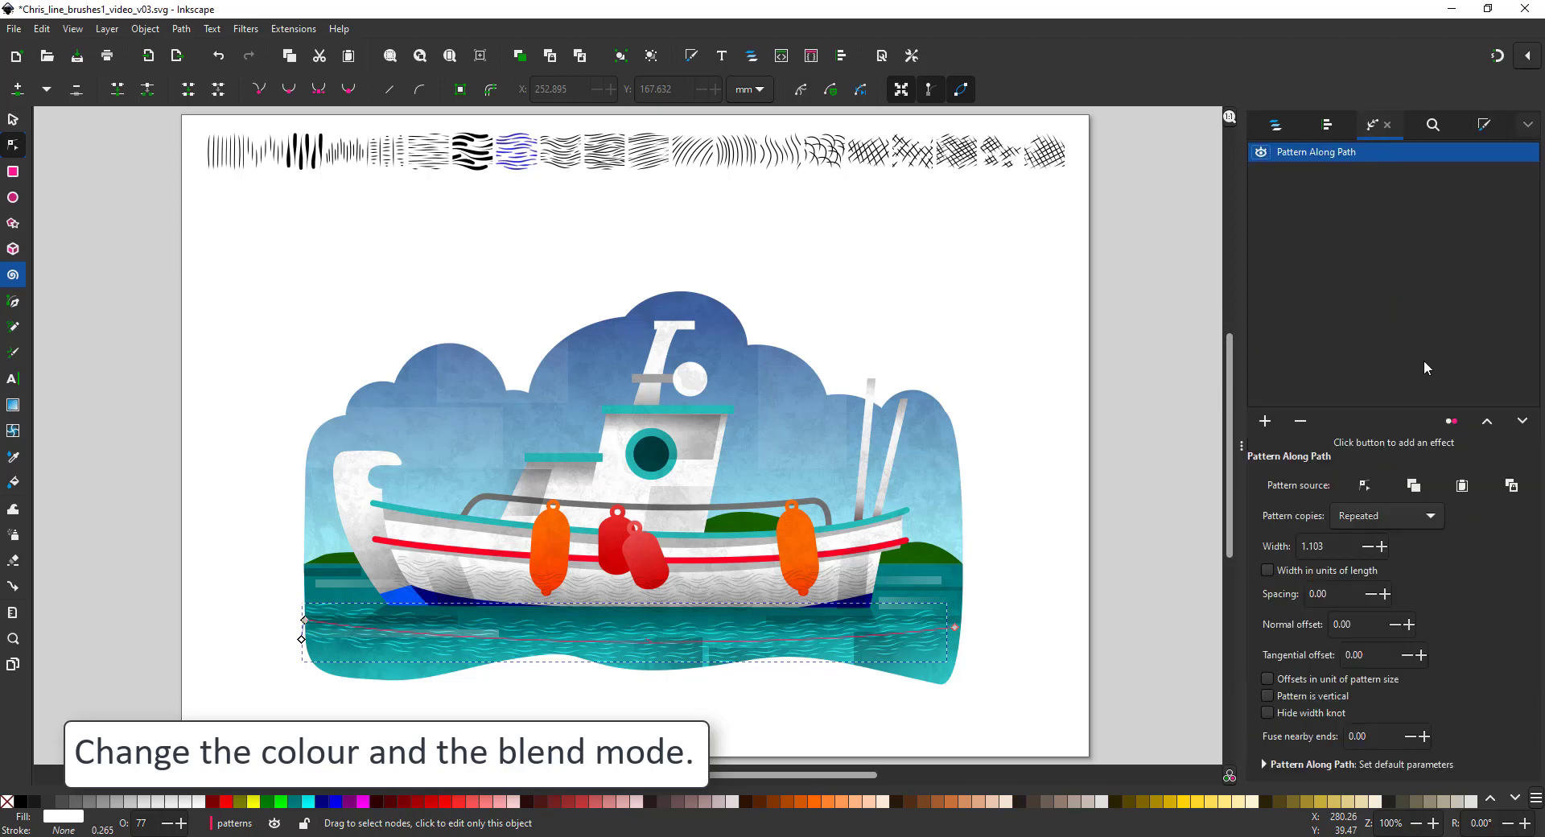
pyautogui.click(1463, 486)
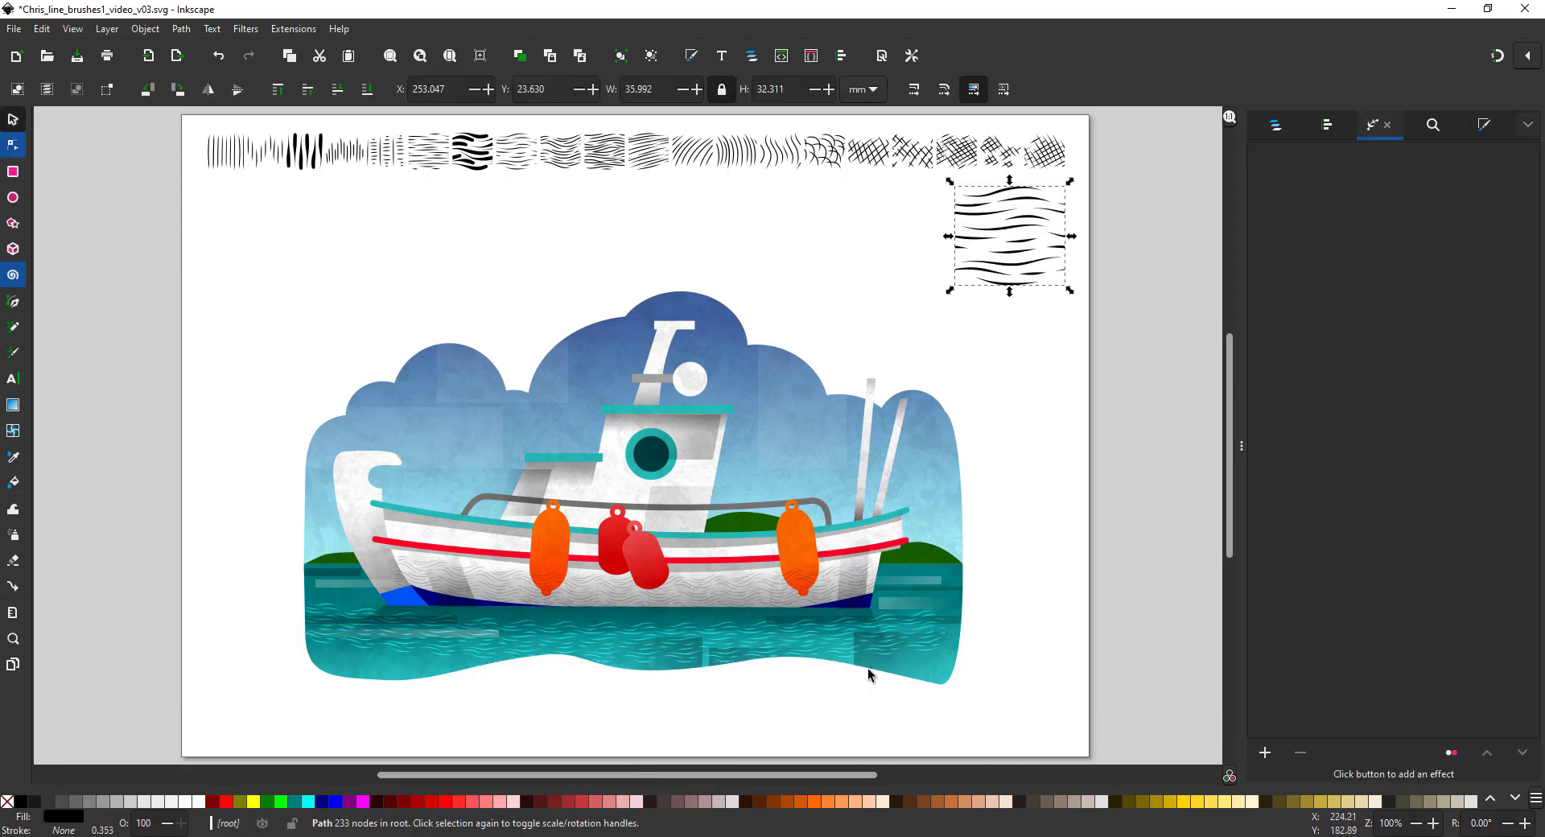
pyautogui.click(865, 640)
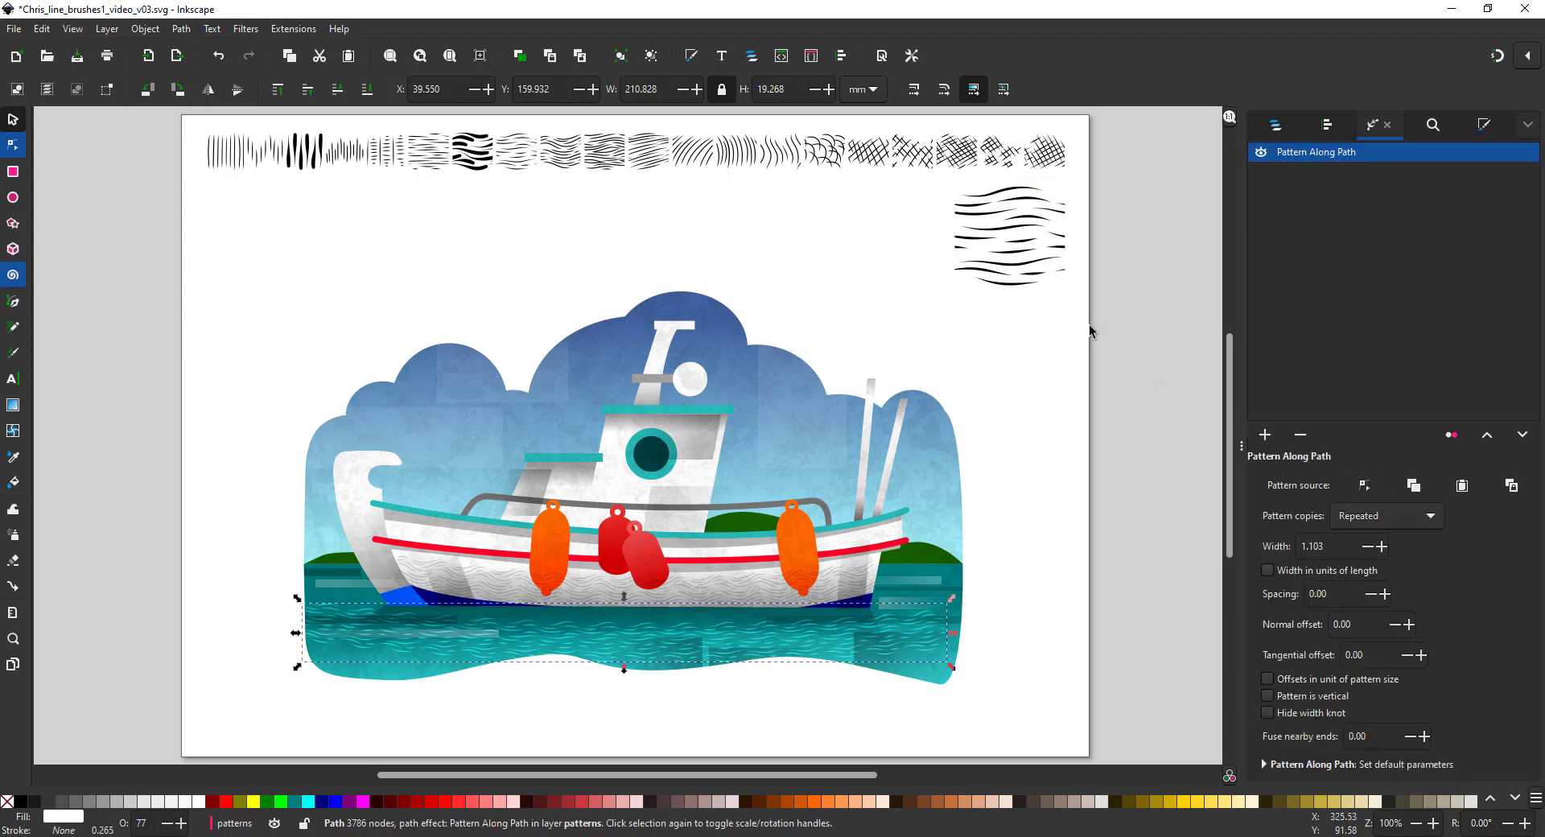
pyautogui.click(995, 262)
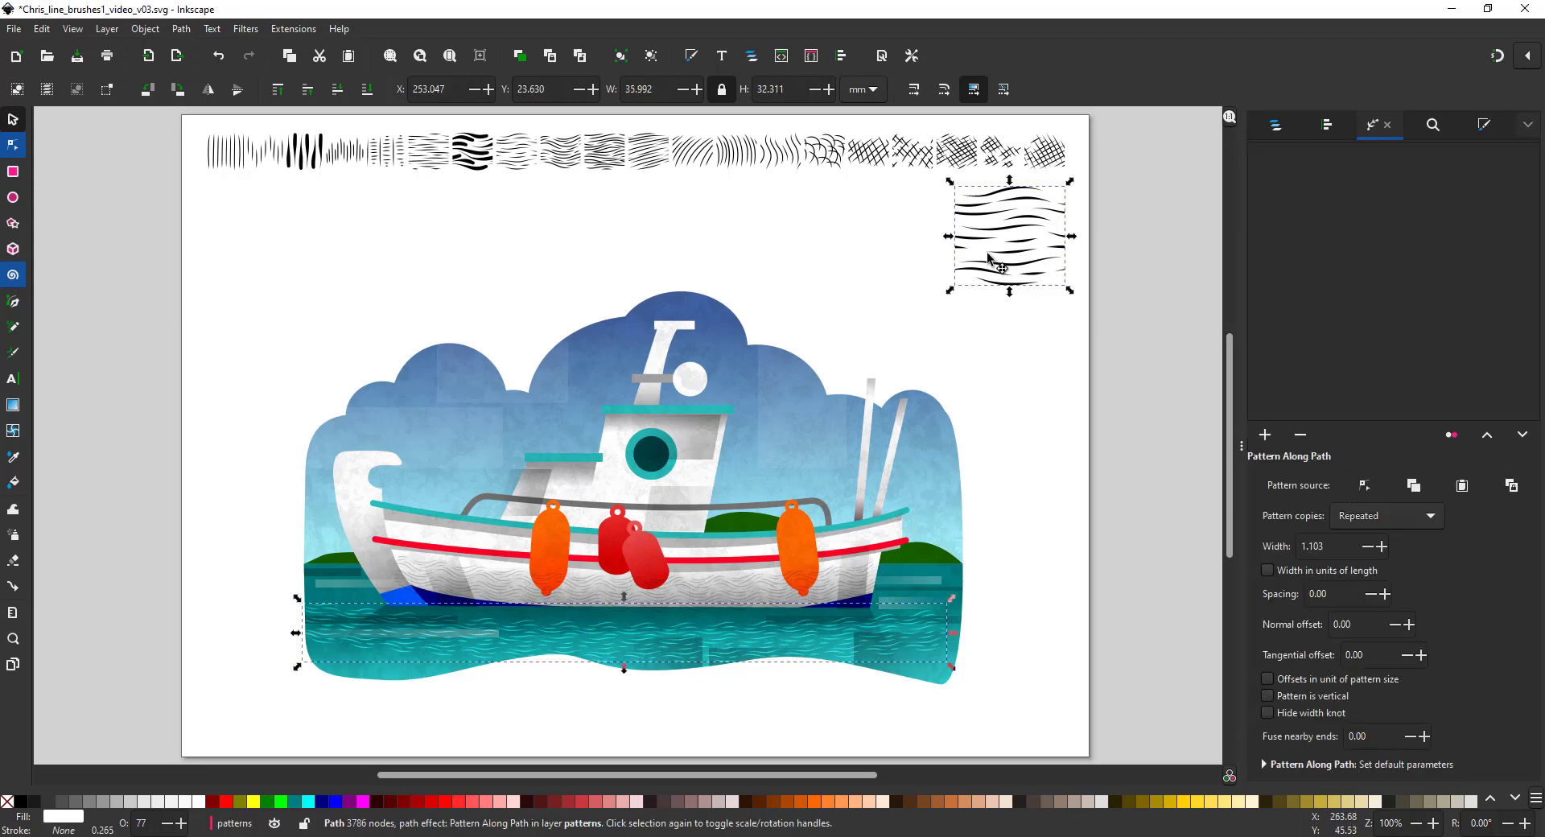
pyautogui.click(857, 638)
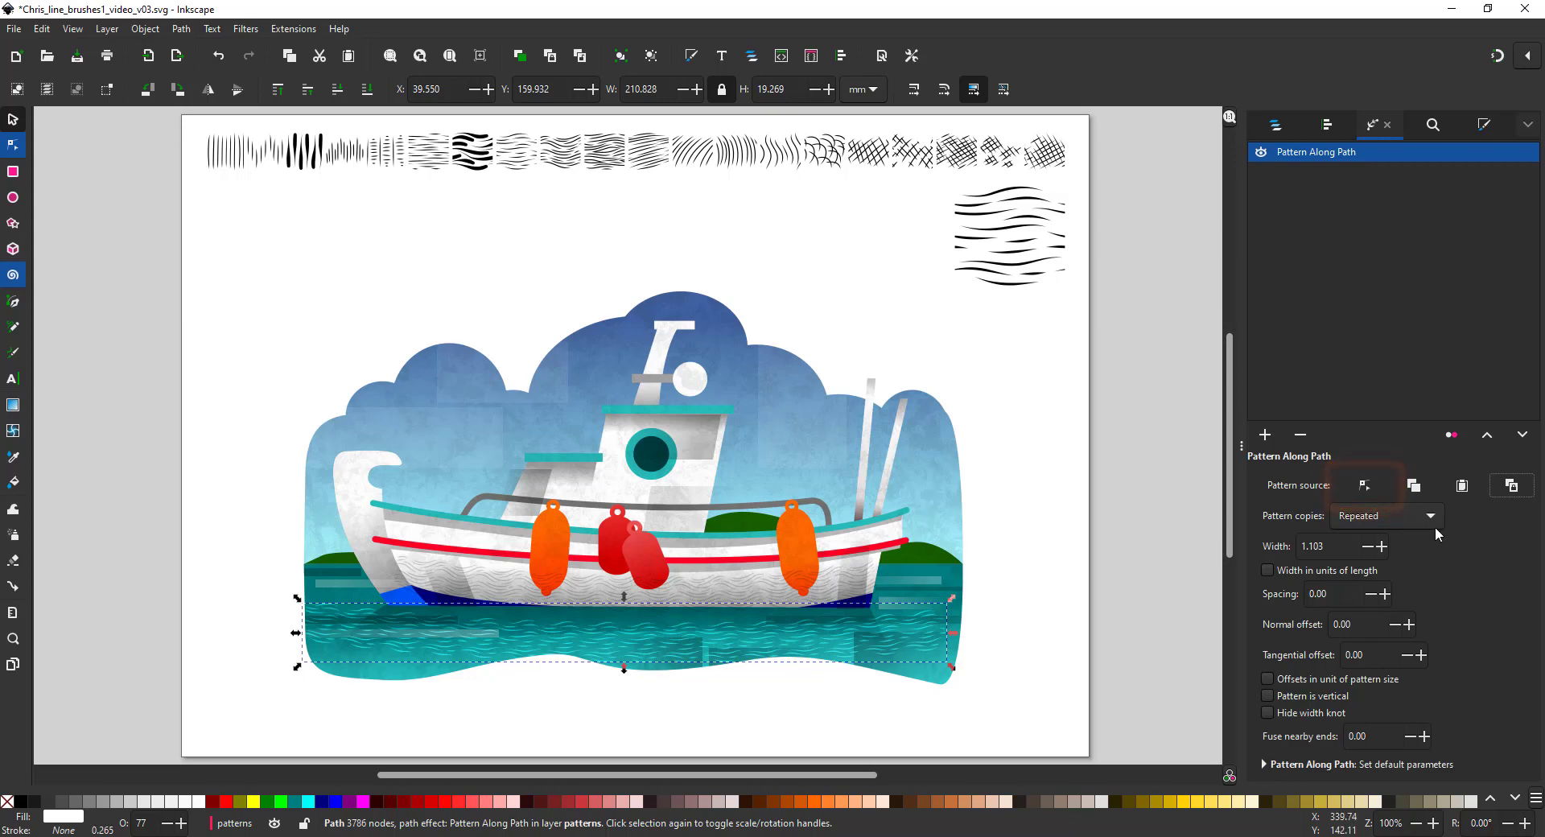
pyautogui.click(1462, 486)
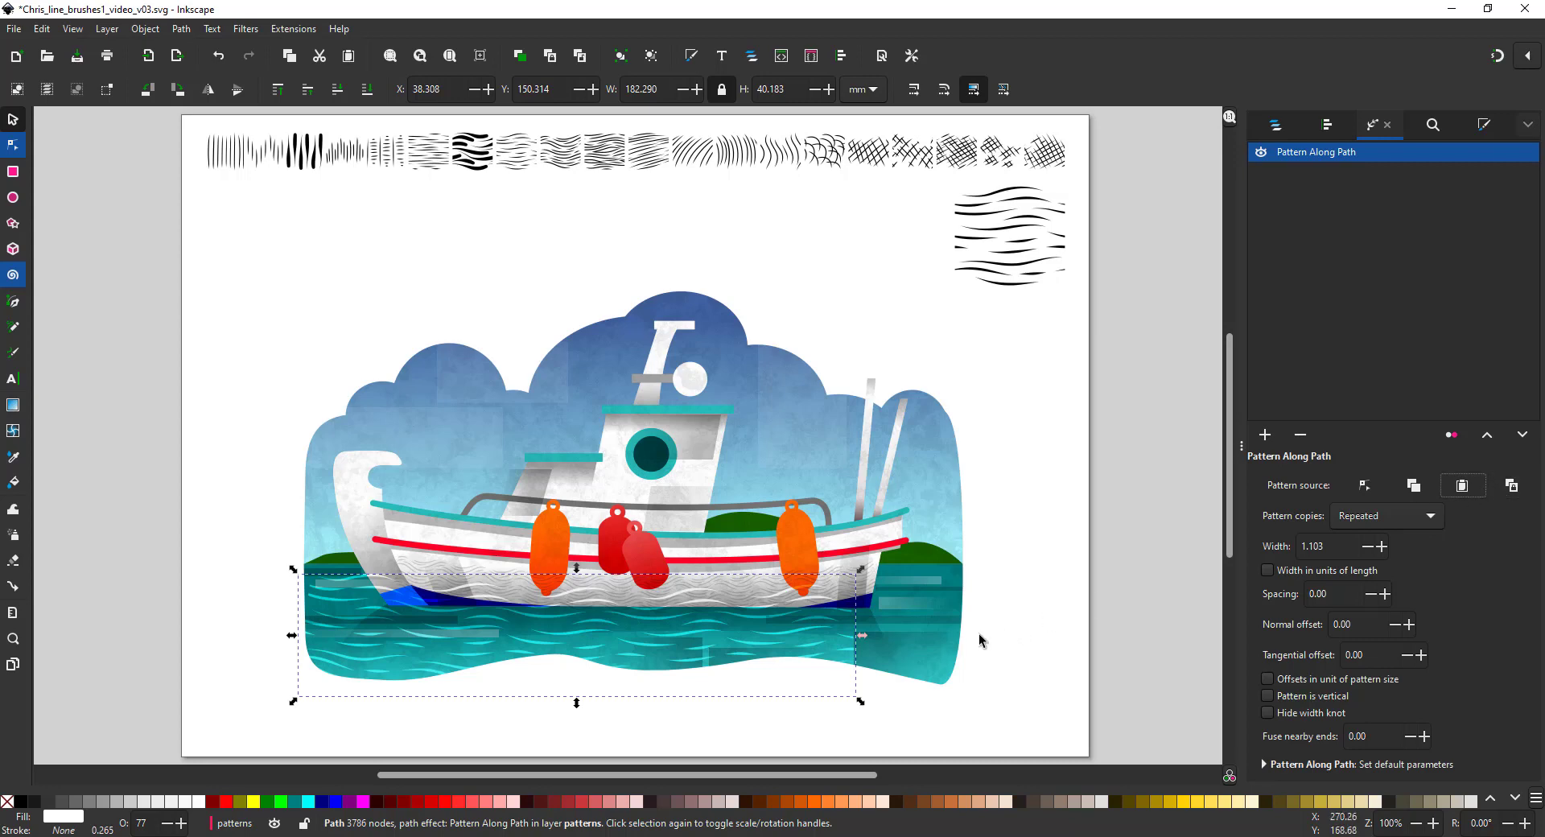
# Scale the separate enlarged wavy-line design down to 28.957 by 25.995 mm and reselect the water line
pyautogui.click(987, 249)
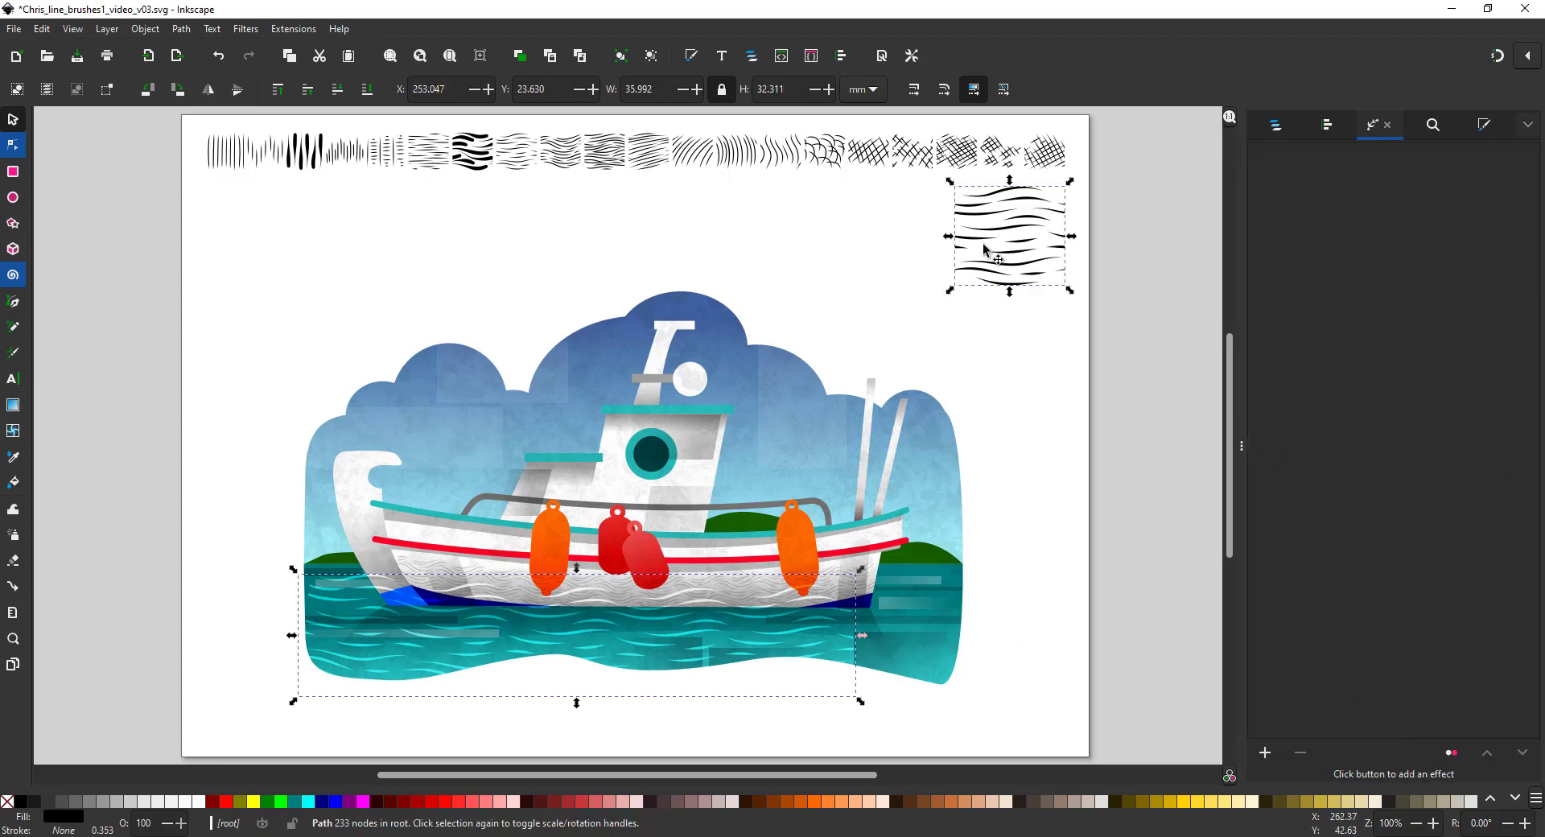
pyautogui.moveTo(1073, 187); pyautogui.dragTo(1048, 206)
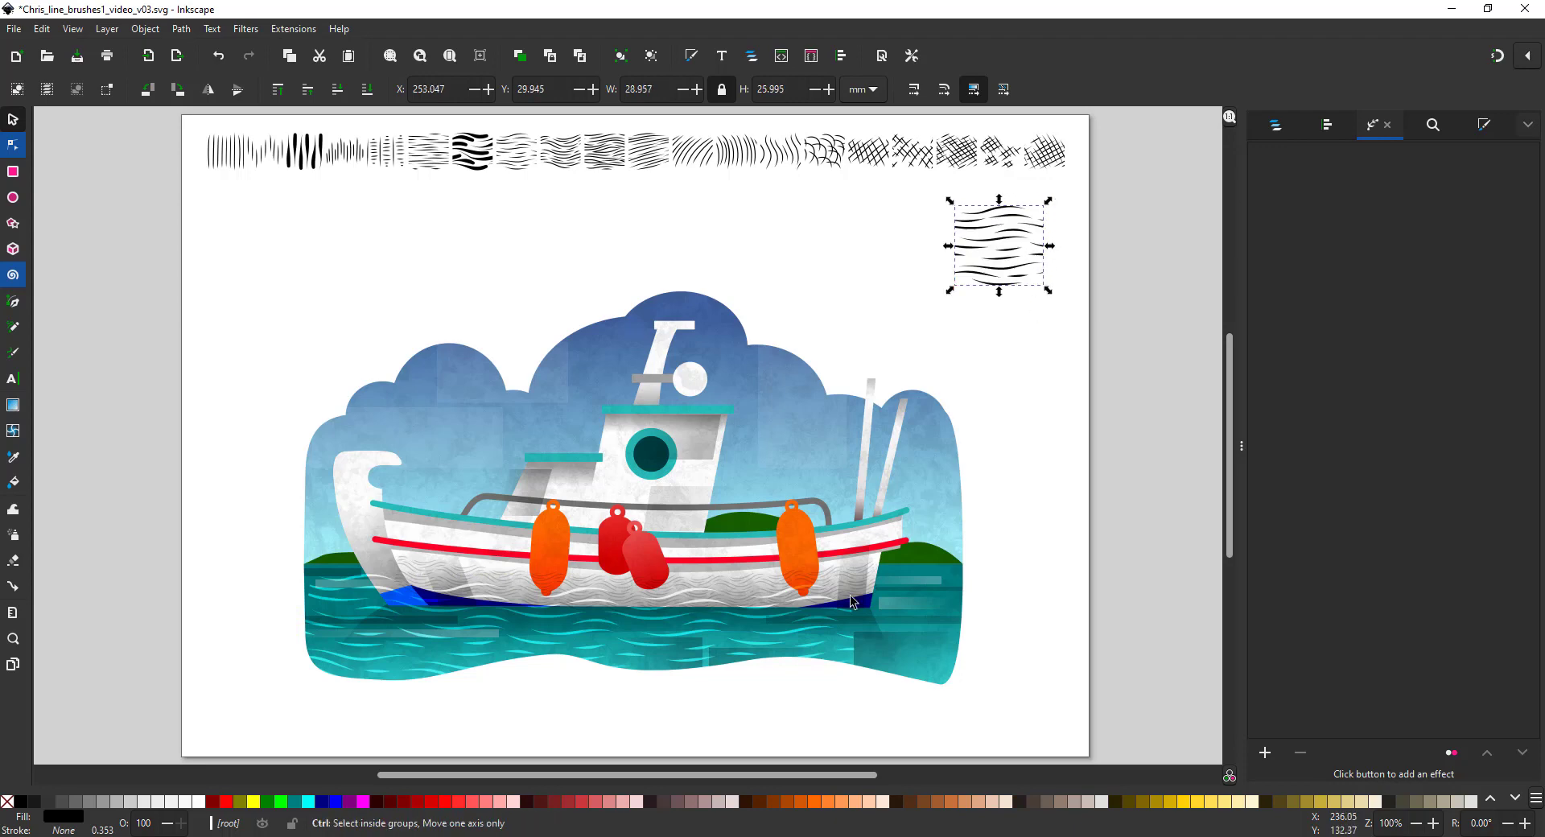
pyautogui.click(744, 647)
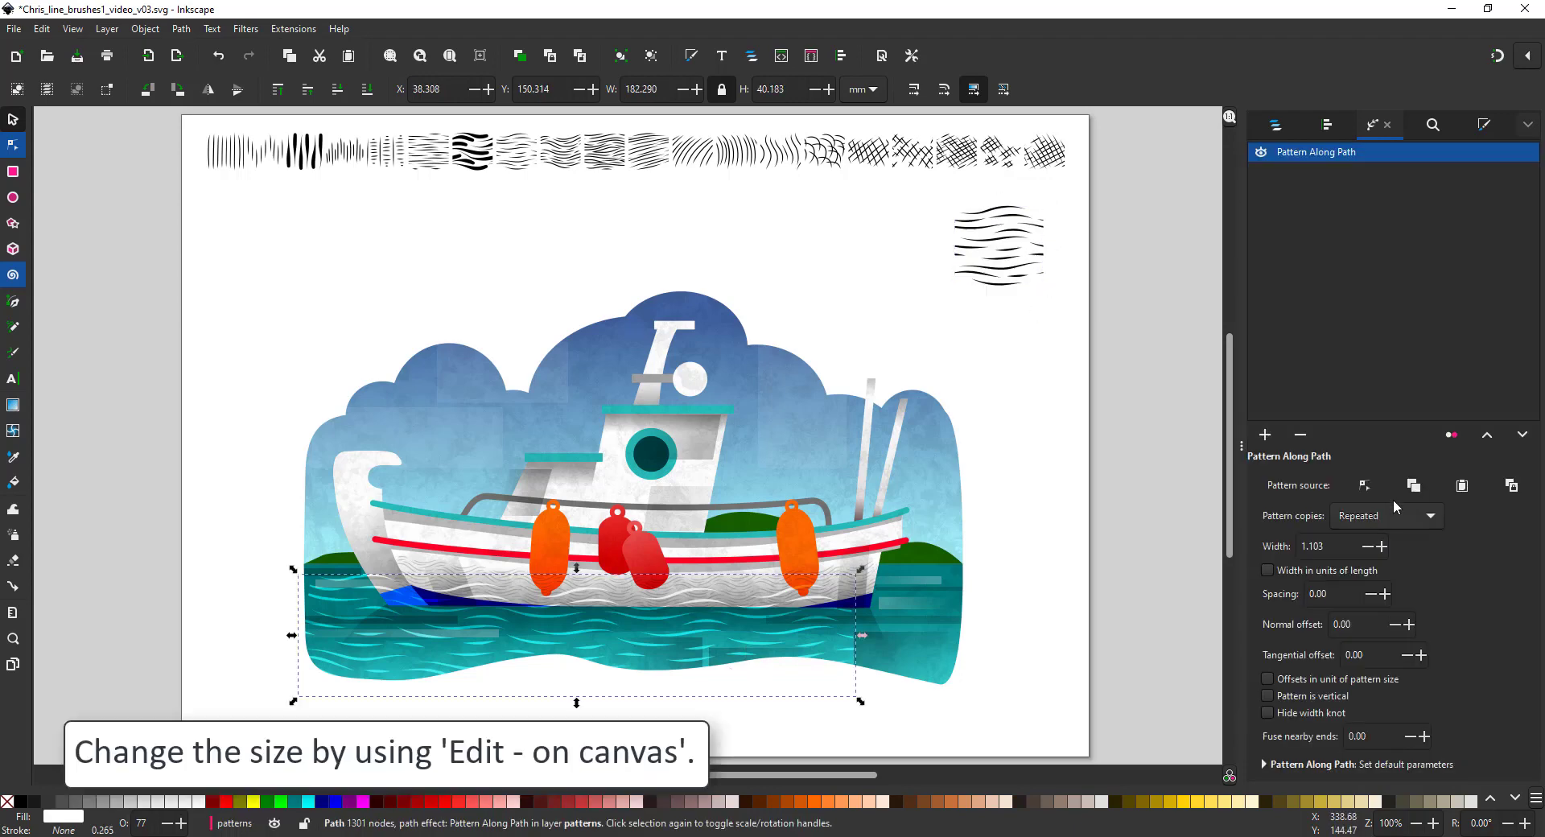
pyautogui.click(1000, 282)
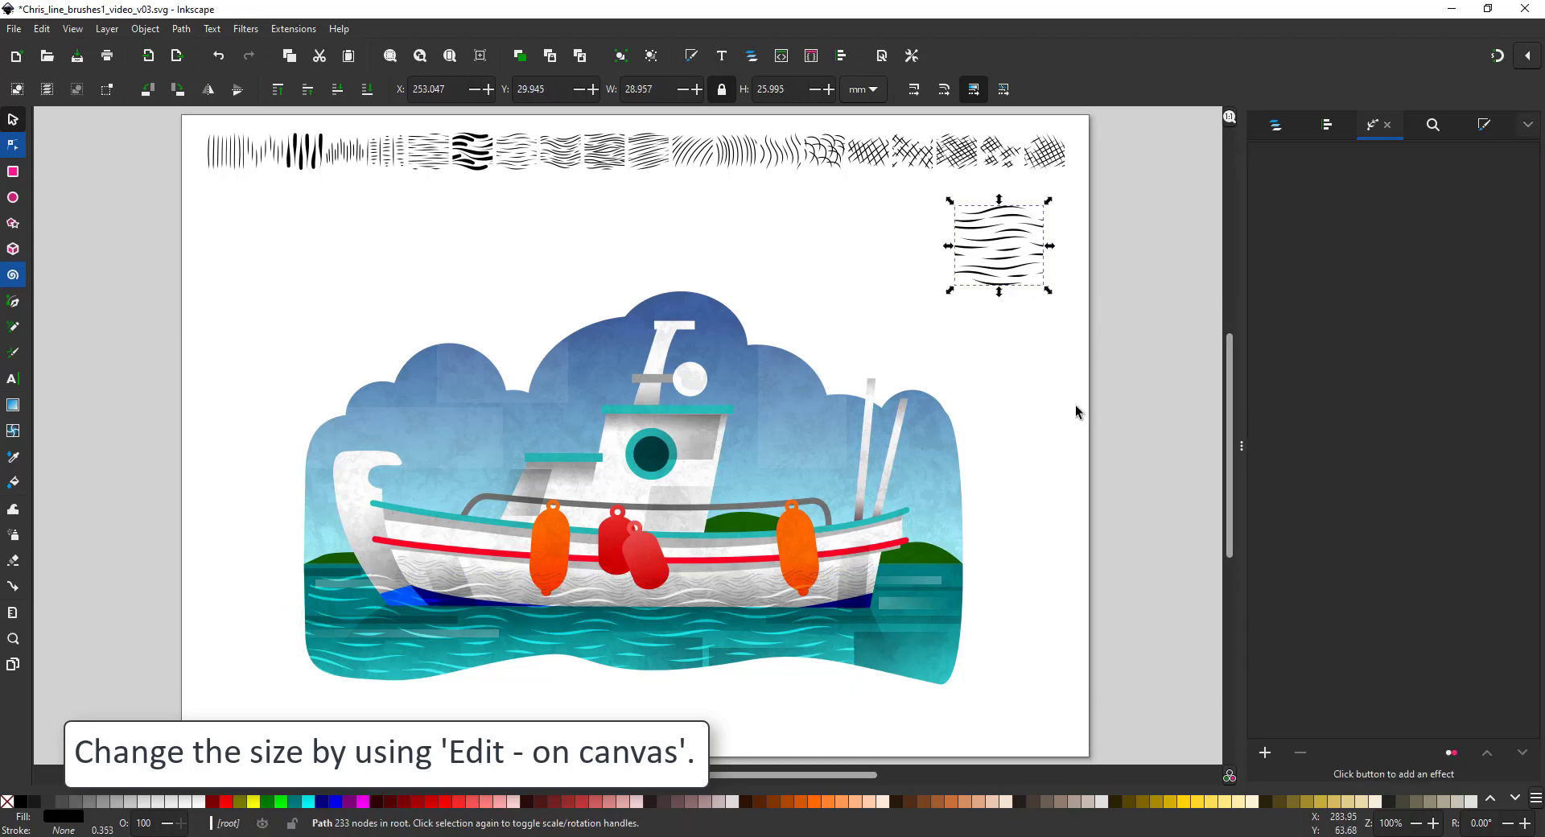
pyautogui.click(795, 636)
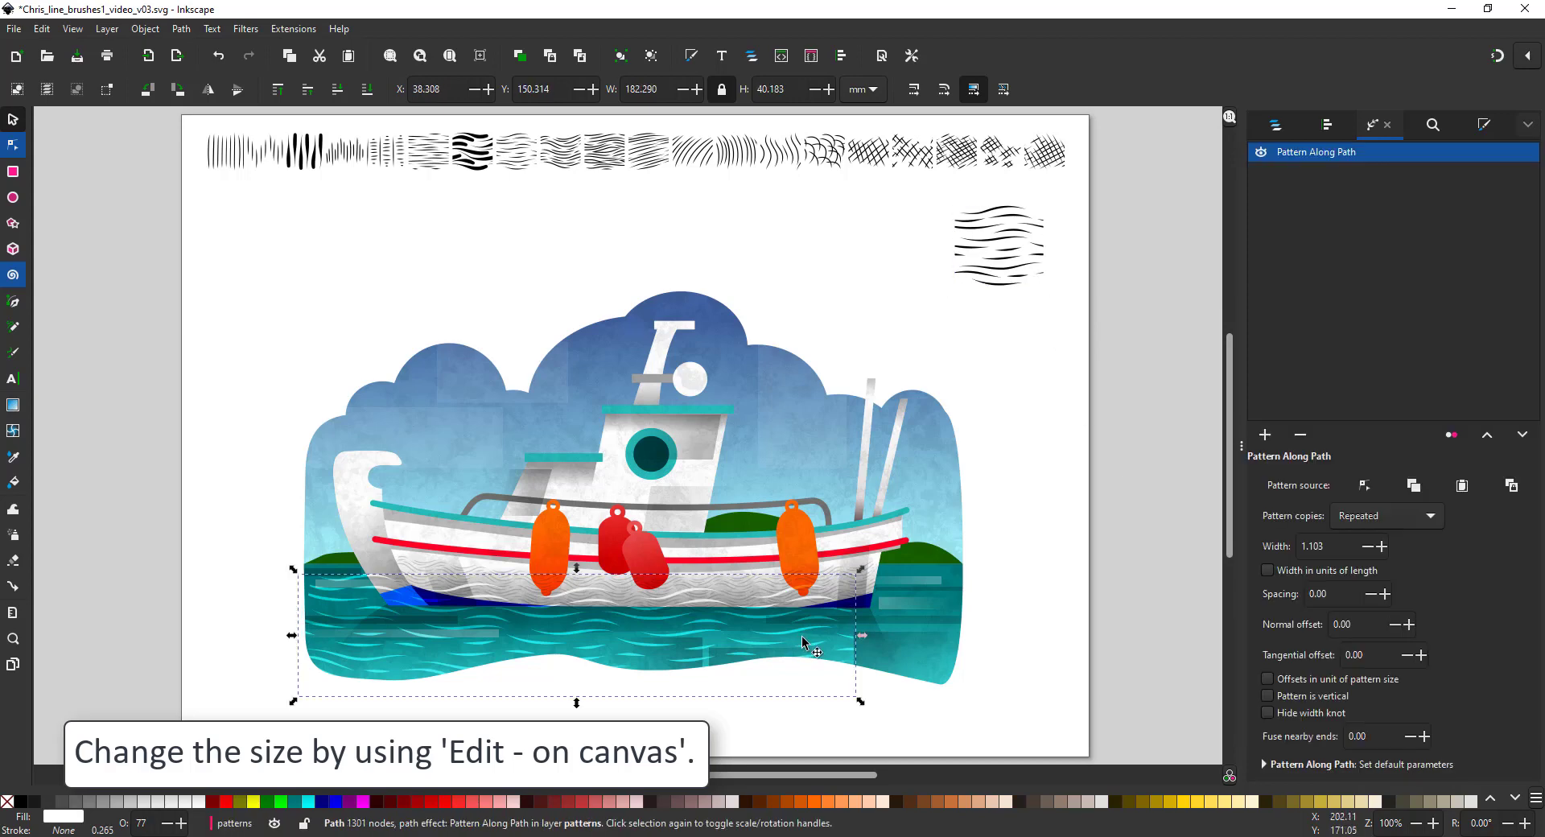
# Edit the water line's pattern source on canvas, scaling all its nodes down until the waves span about 210 mm across the water
pyautogui.click(1360, 487)
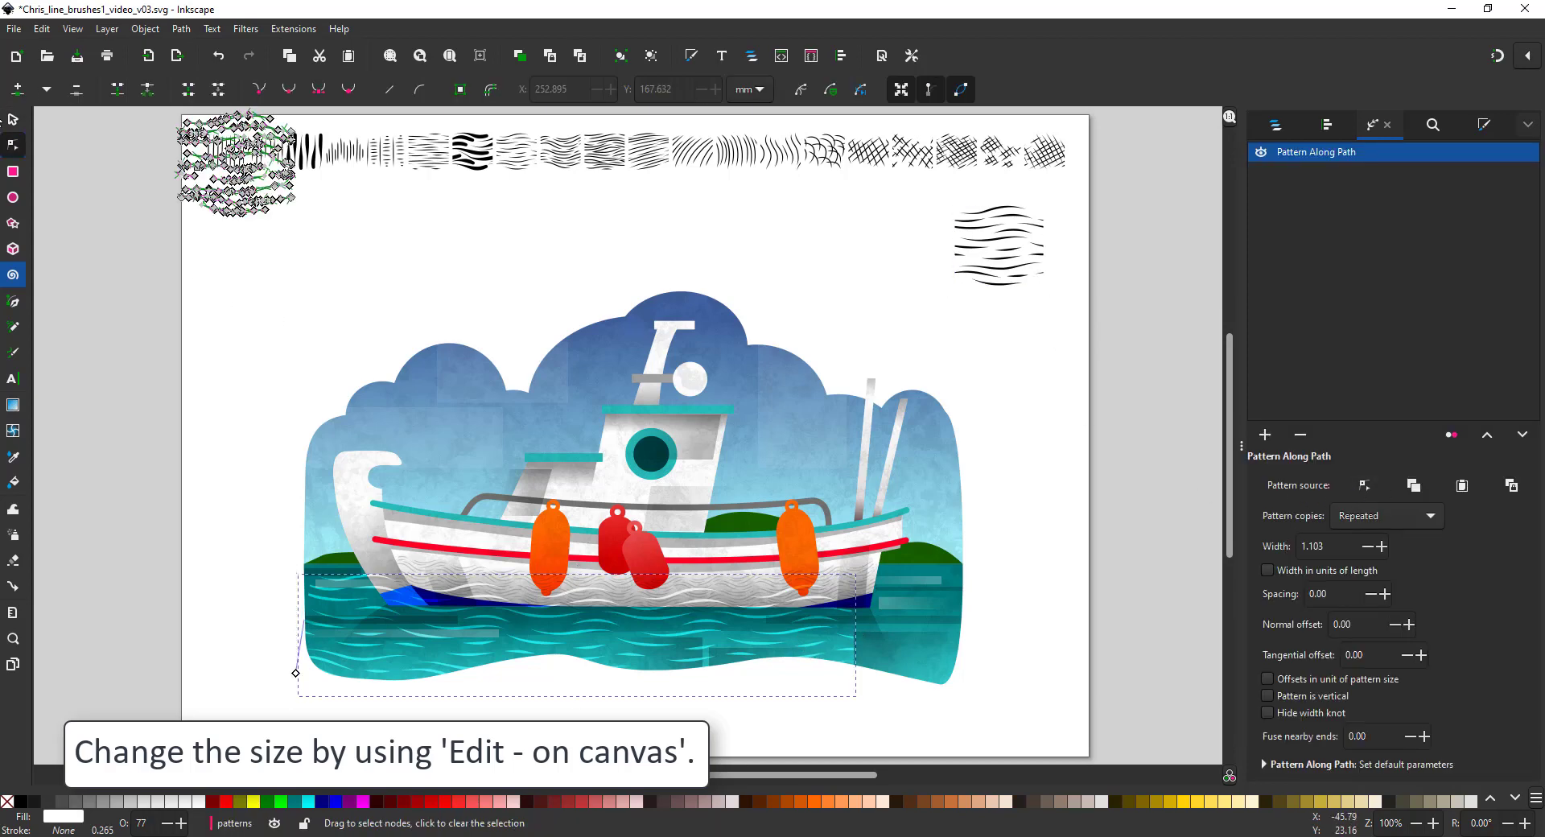
pyautogui.click(13, 119)
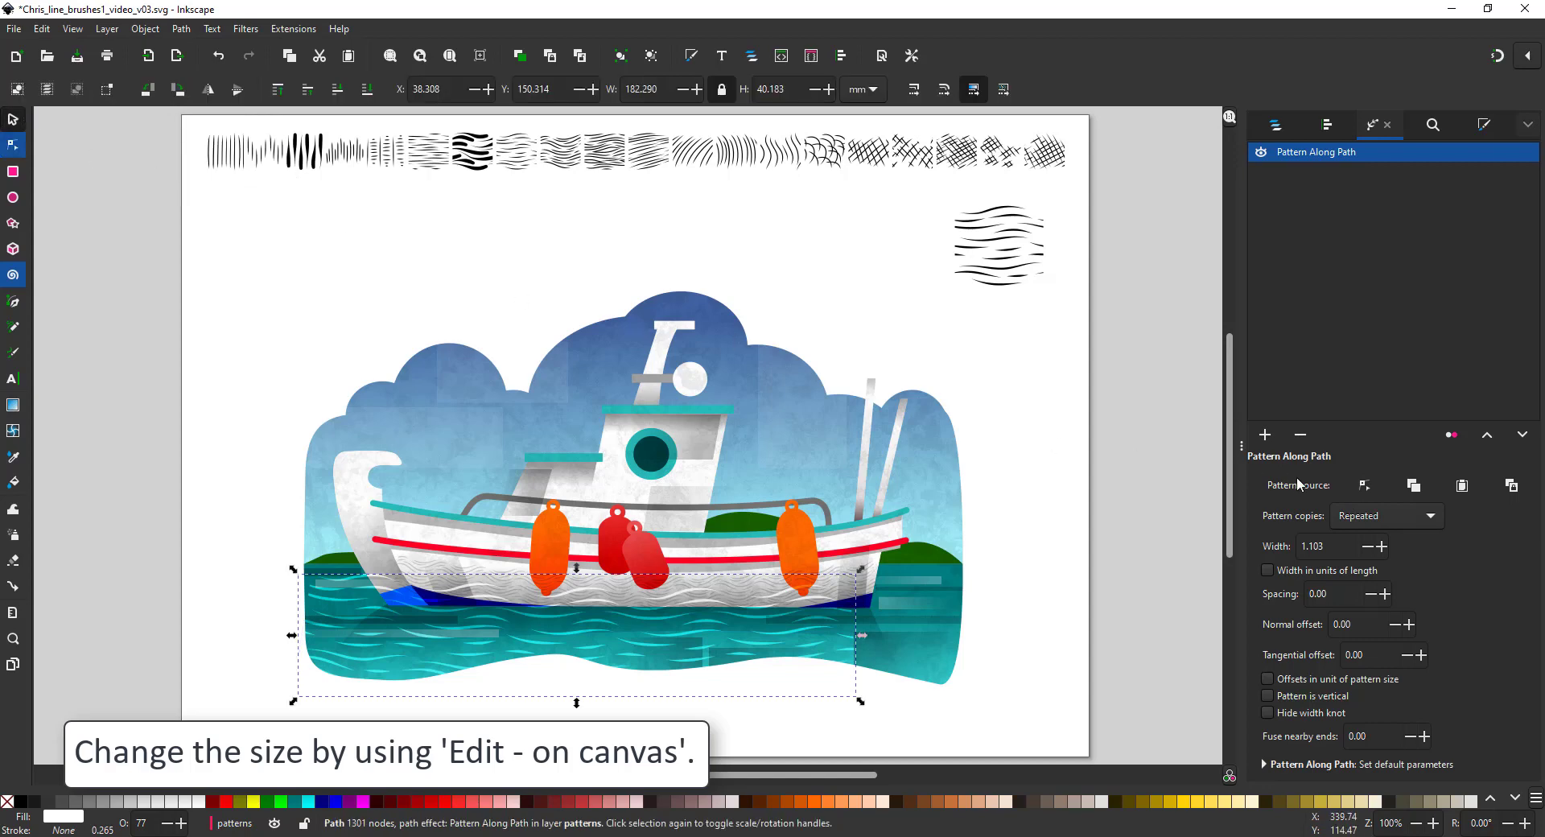
pyautogui.click(1360, 485)
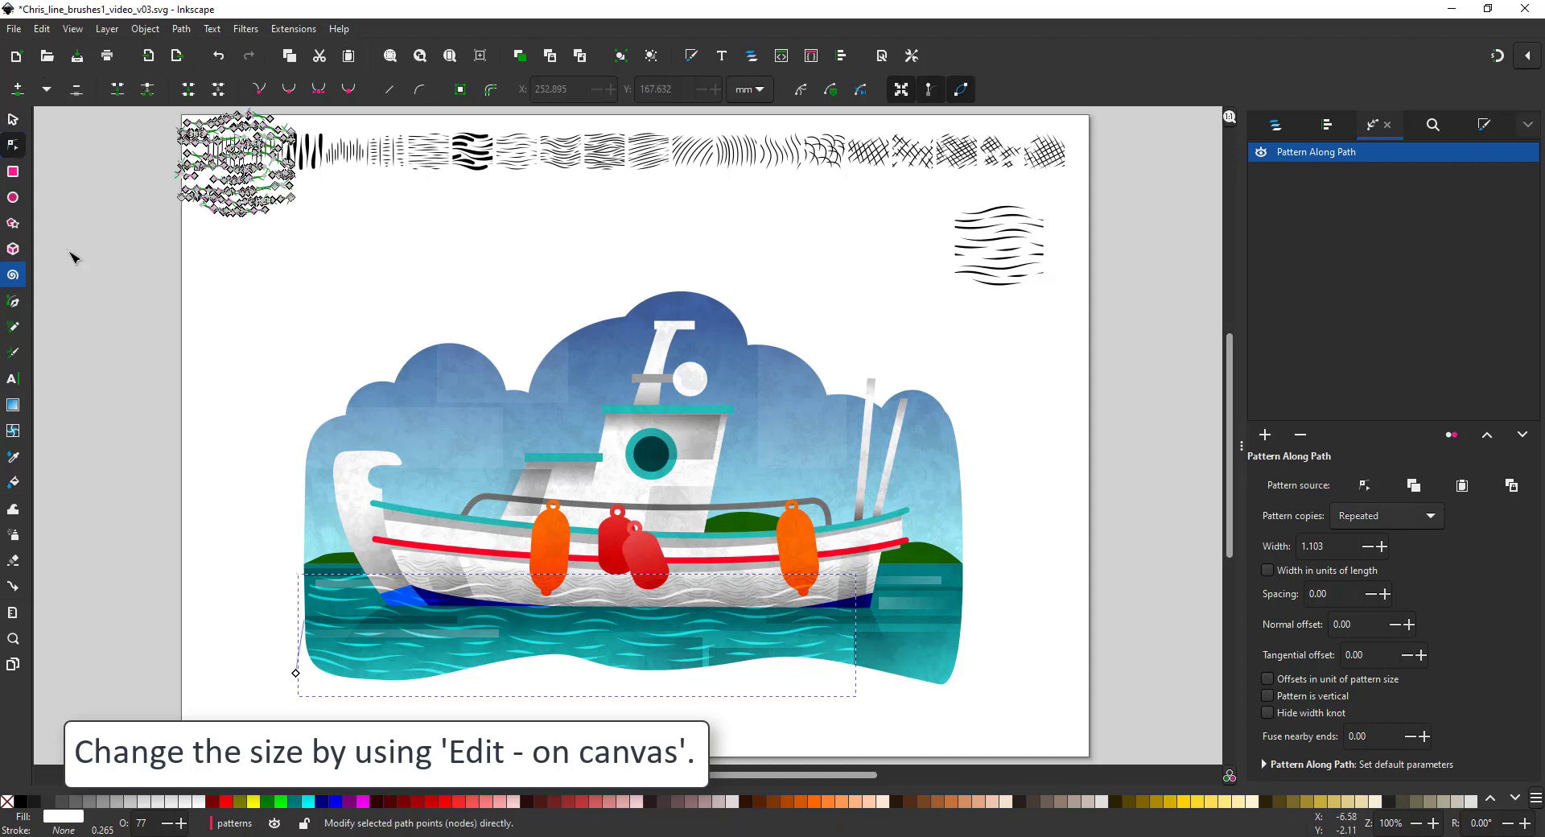
pyautogui.moveTo(321, 72); pyautogui.dragTo(328, 71)
pyautogui.moveTo(267, 290); pyautogui.dragTo(252, 320)
pyautogui.hotkey('ctrl', 'z')
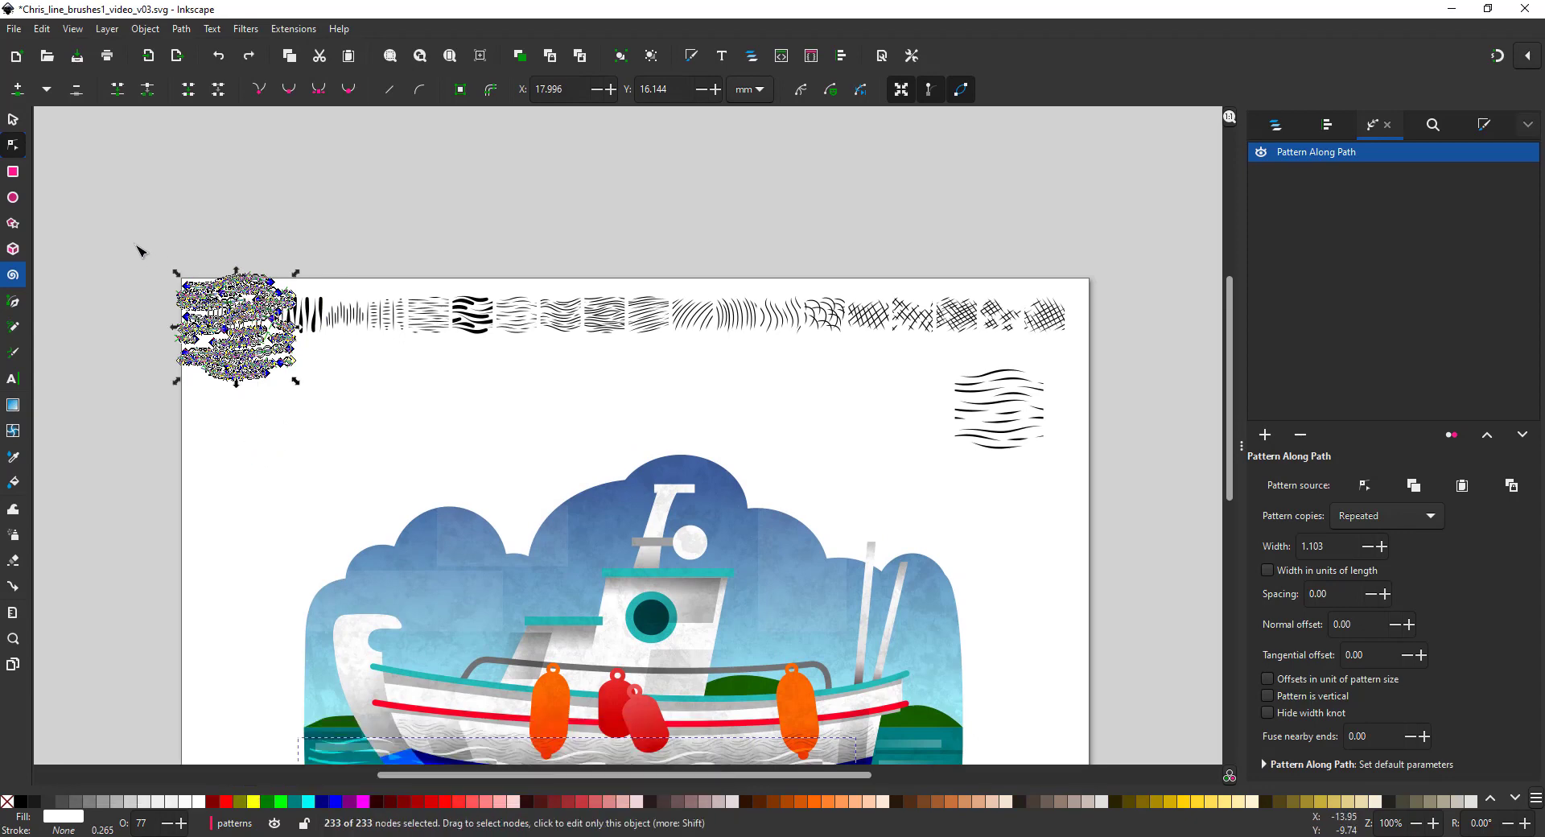
pyautogui.moveTo(301, 278); pyautogui.dragTo(274, 286)
pyautogui.scroll(-5, 481, 316)
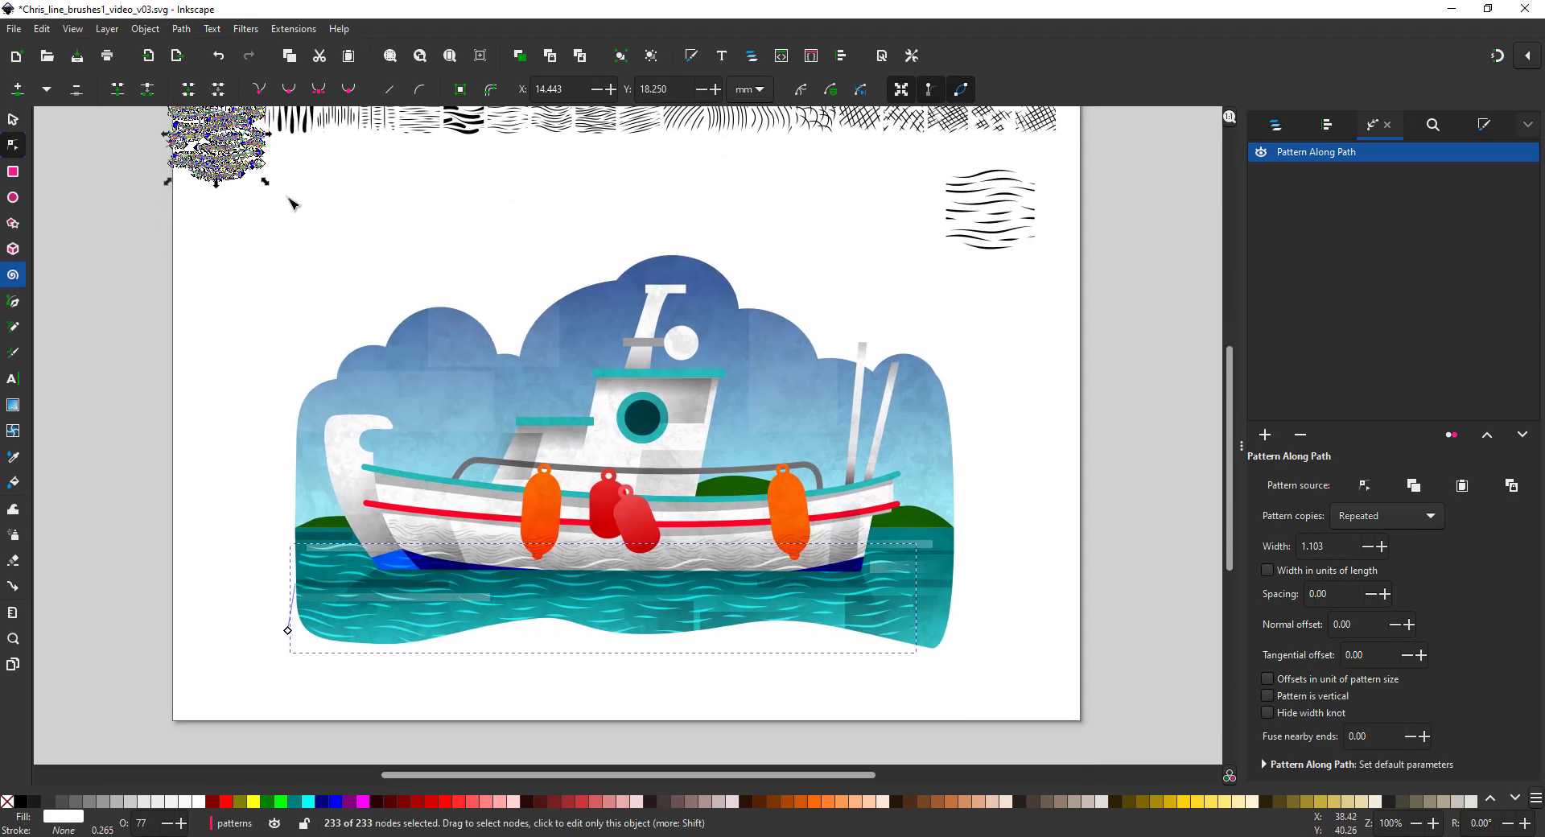
pyautogui.moveTo(266, 183); pyautogui.dragTo(249, 168)
pyautogui.click(14, 120)
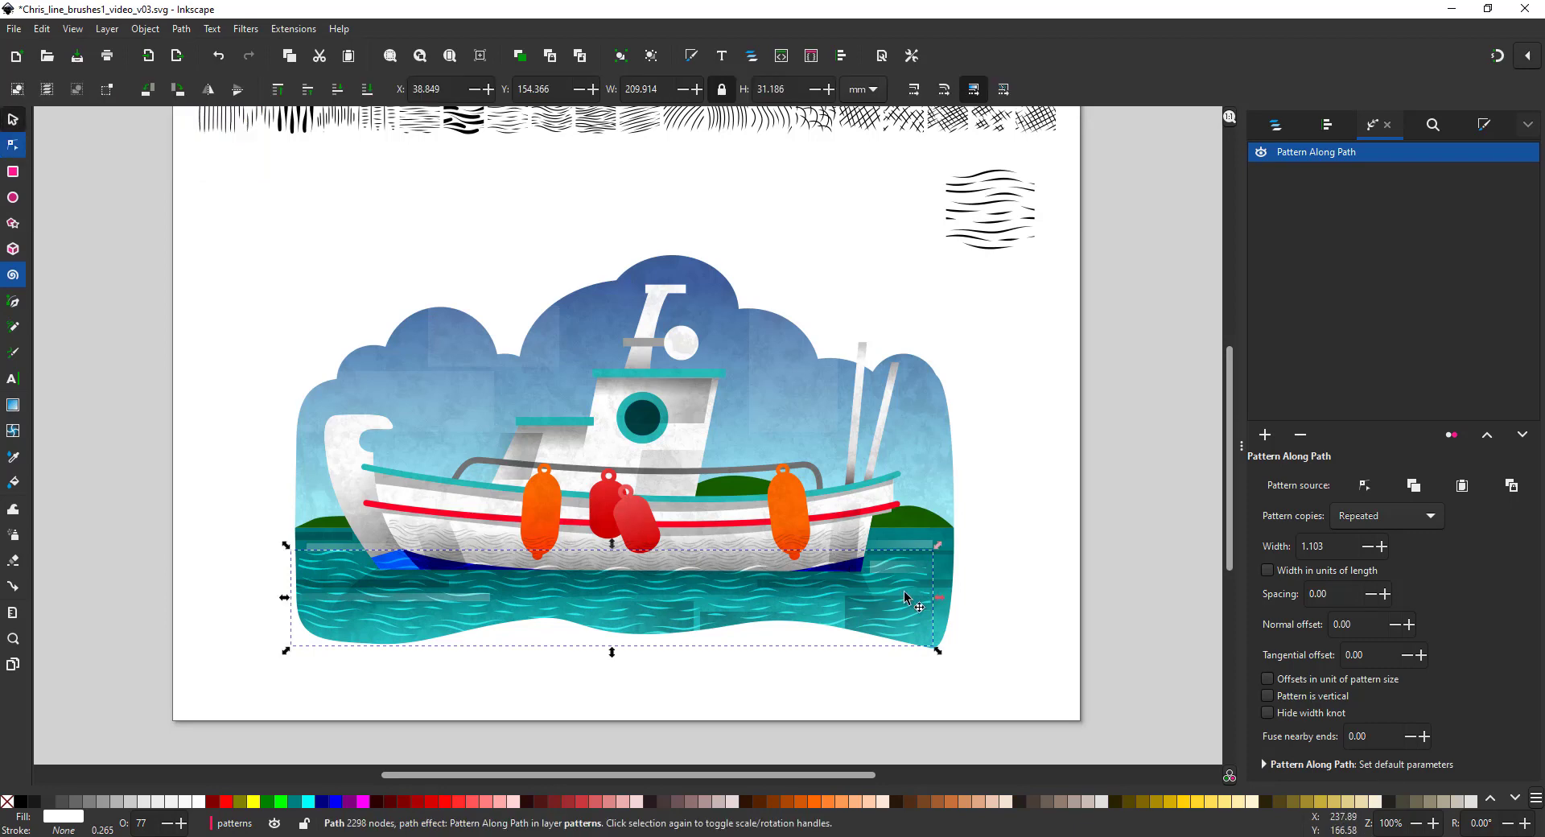
# Scale the water's wave texture up to about 221 mm wide and shift it to cover the water's full width
pyautogui.moveTo(939, 646); pyautogui.dragTo(978, 669)
pyautogui.moveTo(912, 620); pyautogui.dragTo(907, 627)
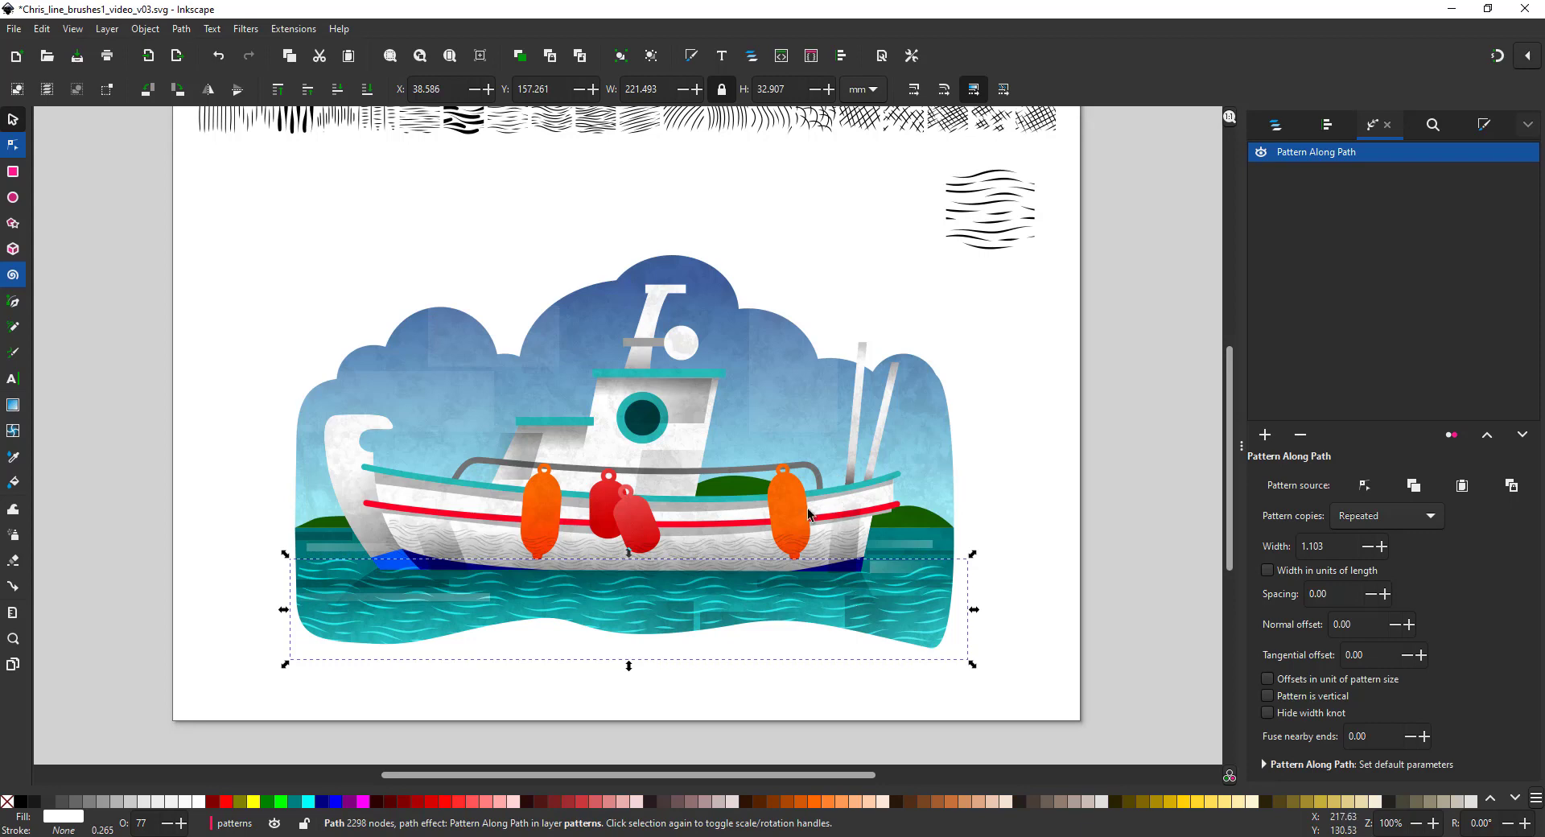
# Draw a horizontal line about 29 mm long across the water just right of the hull and select it
pyautogui.click(12, 329)
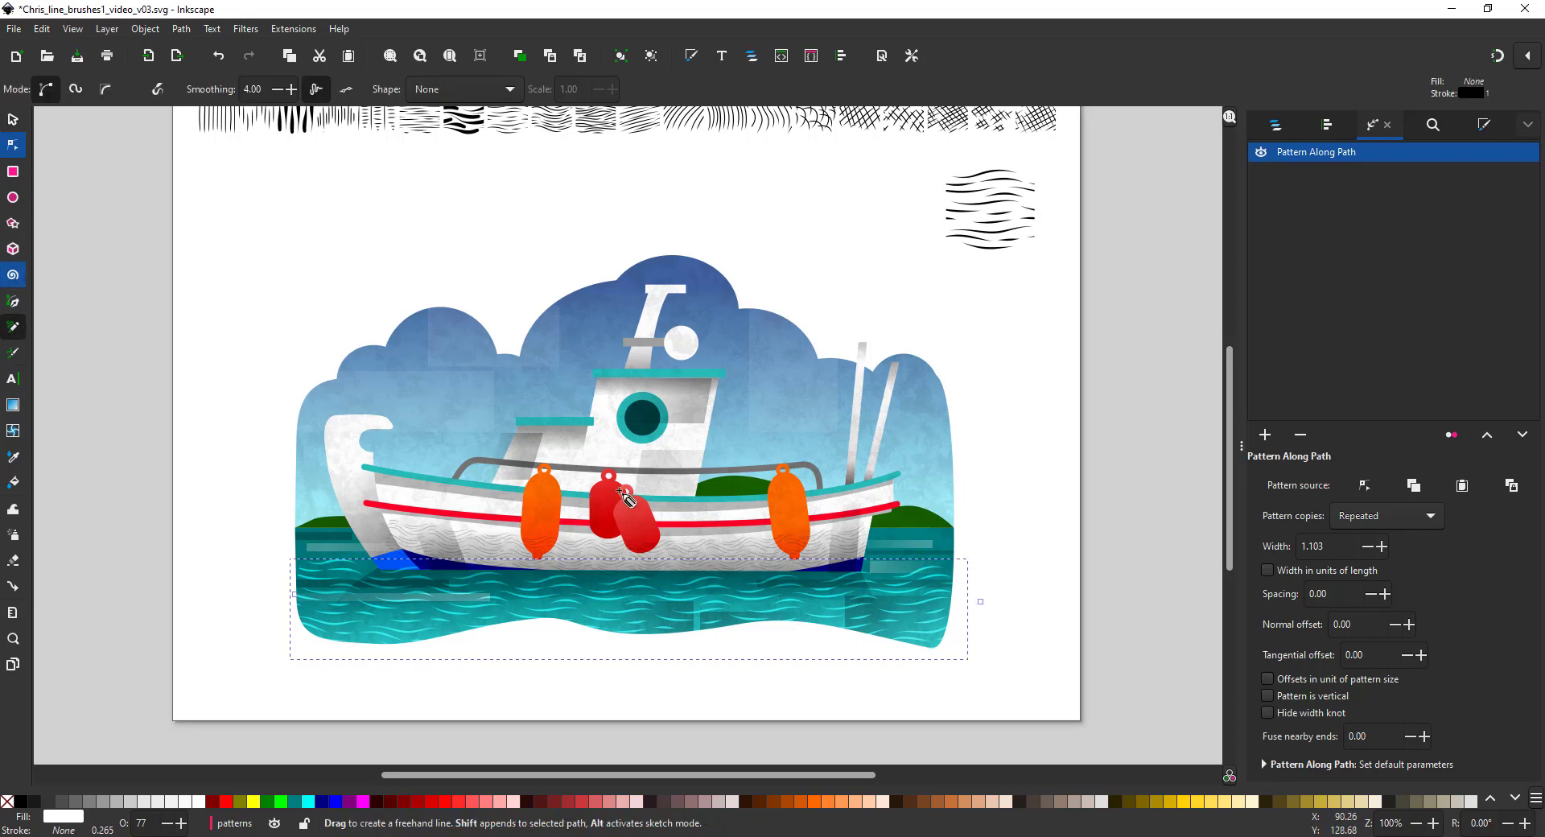
pyautogui.press('b')
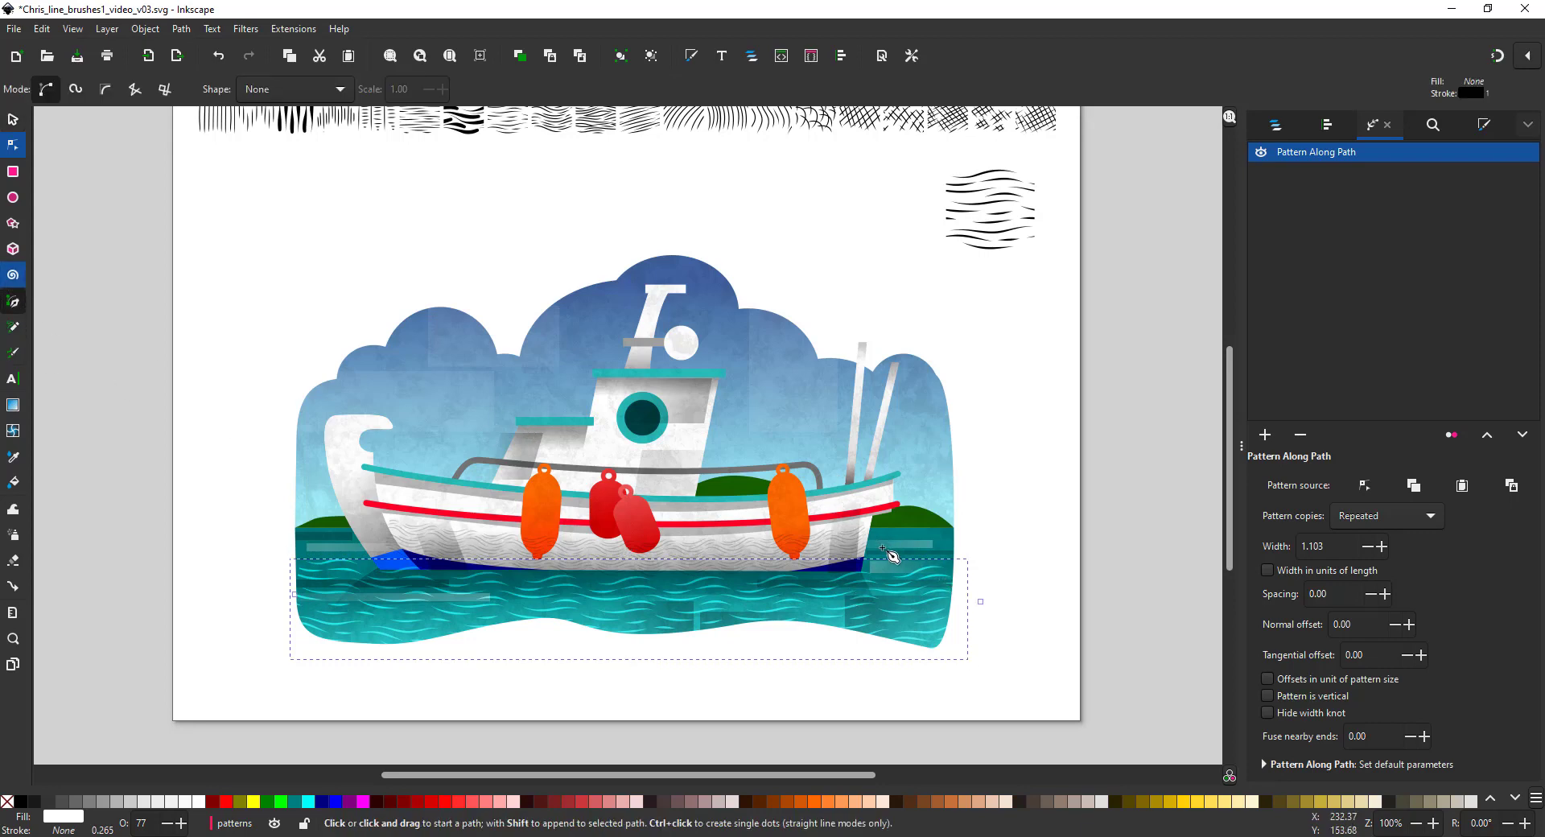
pyautogui.click(877, 549)
pyautogui.click(964, 546)
pyautogui.click(13, 120)
pyautogui.click(961, 547)
# Remove the short line's stroke and give it a flat white fill
pyautogui.click(1485, 125)
pyautogui.click(1340, 154)
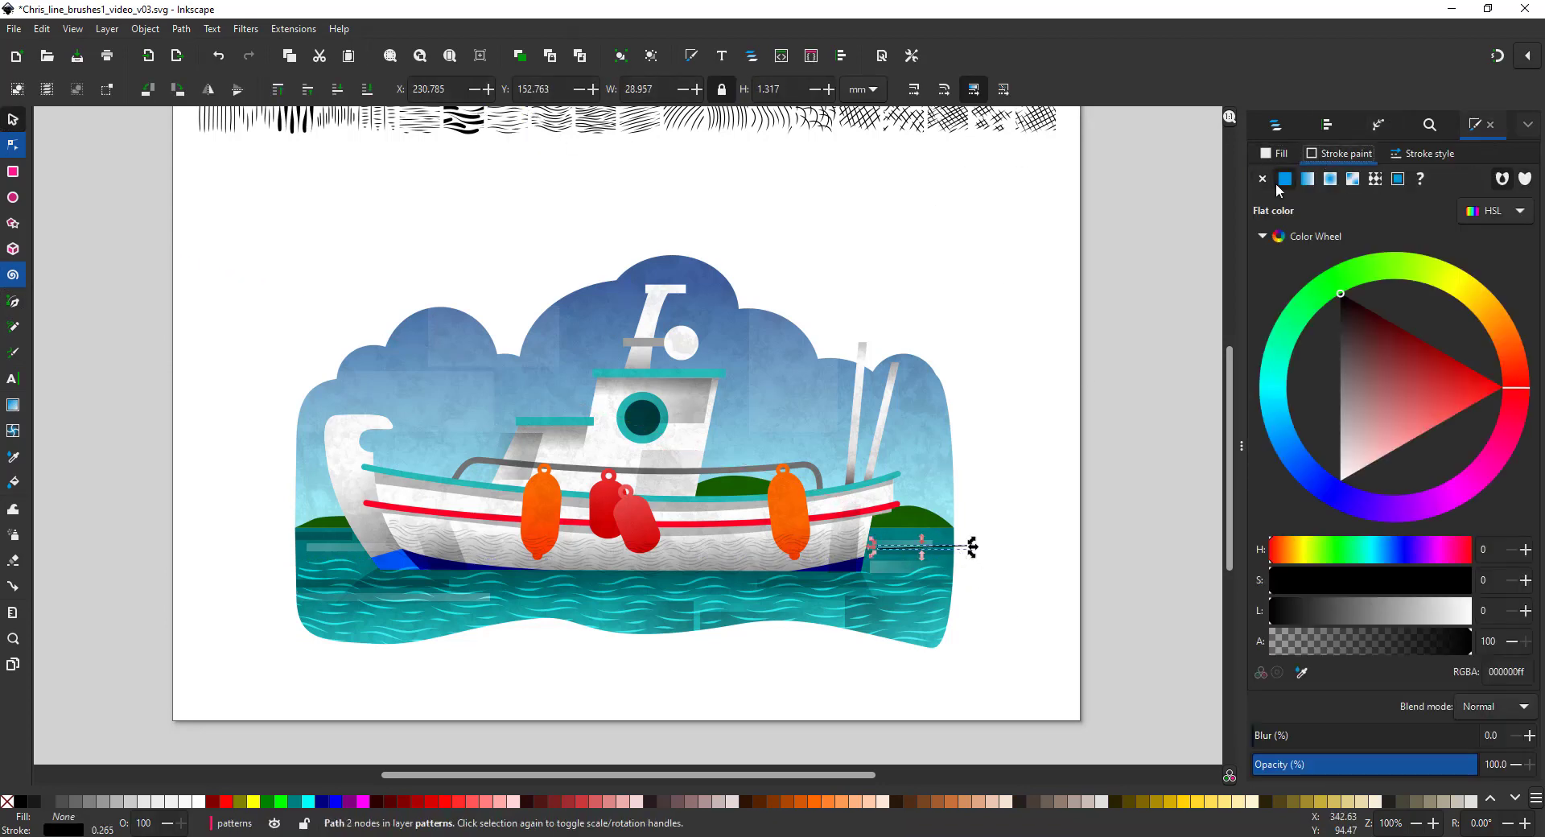
pyautogui.click(1262, 178)
pyautogui.click(1274, 154)
pyautogui.click(1286, 179)
# Apply Pattern Along Path to the short line, linking the copied wavy-line design as source with copies set to Repeated
pyautogui.click(1378, 124)
pyautogui.click(1266, 753)
pyautogui.click(759, 581)
pyautogui.moveTo(1055, 525)
pyautogui.mouseDown()
pyautogui.moveTo(825, 572)
pyautogui.moveTo(858, 547)
pyautogui.mouseUp()
pyautogui.click(1512, 486)
pyautogui.click(1362, 522)
pyautogui.click(1366, 541)
# Lengthen the short wave texture slightly, change its blend mode and set its opacity to 53%
pyautogui.moveTo(966, 547)
pyautogui.mouseDown()
pyautogui.moveTo(1011, 548)
pyautogui.moveTo(974, 549)
pyautogui.mouseUp()
pyautogui.click(1484, 125)
pyautogui.click(1485, 706)
pyautogui.click(1486, 821)
pyautogui.click(1371, 765)
# Scale down the short line's pattern source on canvas and position the small waves on the water beside the hull
pyautogui.click(1378, 125)
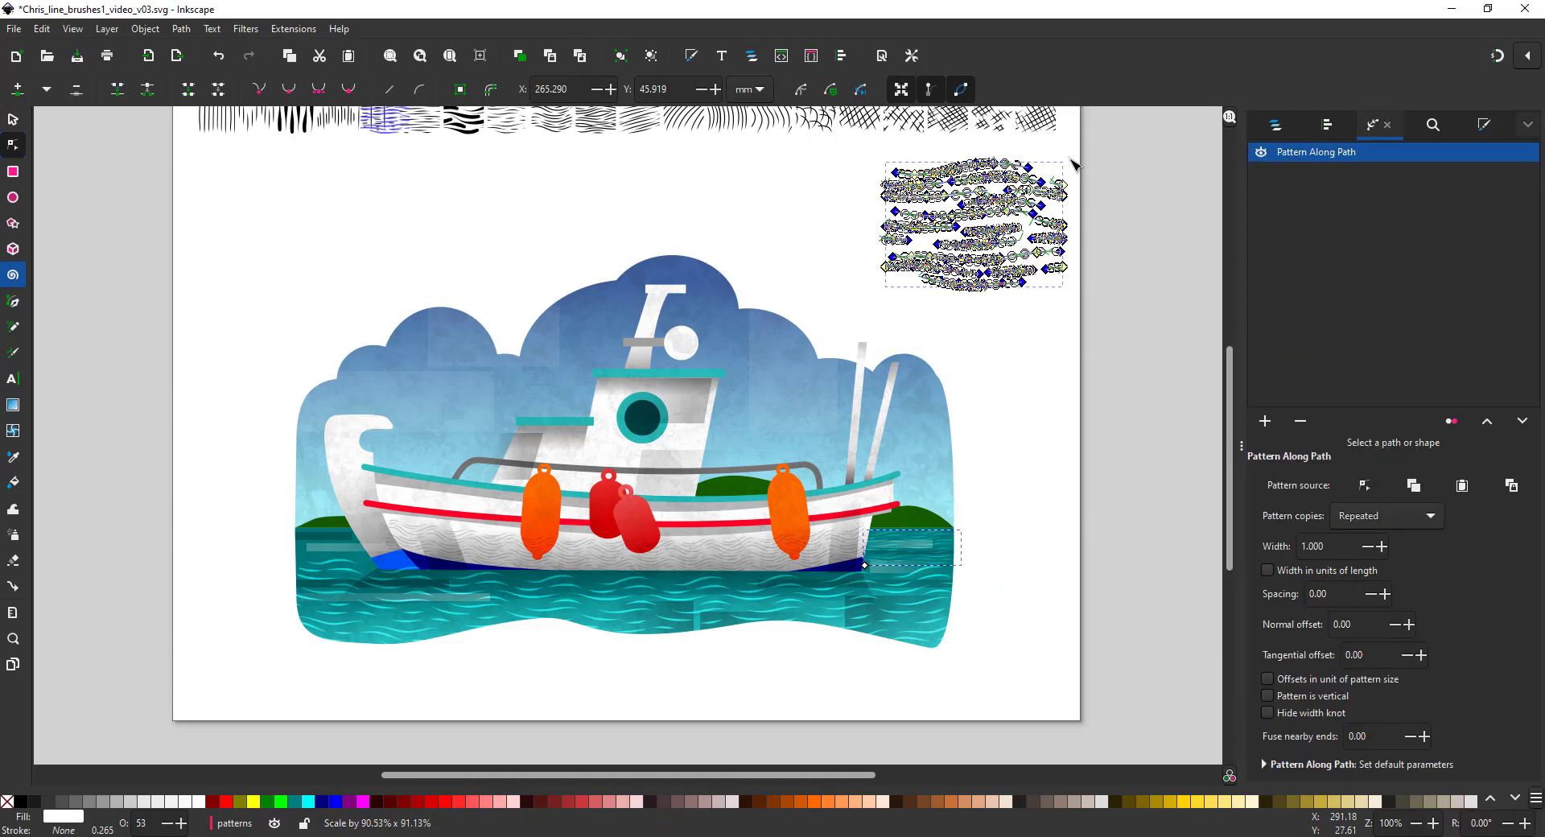
pyautogui.click(922, 548)
pyautogui.moveTo(864, 547); pyautogui.dragTo(848, 546)
pyautogui.moveTo(978, 547); pyautogui.dragTo(636, 555)
pyautogui.click(931, 554)
# Select the hull's line texture, path16374, and fade it with a linear gradient running from the stern toward the middle
pyautogui.click(13, 121)
pyautogui.click(707, 559)
pyautogui.click(12, 150)
pyautogui.click(13, 405)
pyautogui.click(1276, 126)
pyautogui.click(1324, 625)
pyautogui.click(1324, 662)
pyautogui.moveTo(850, 553); pyautogui.dragTo(561, 564)
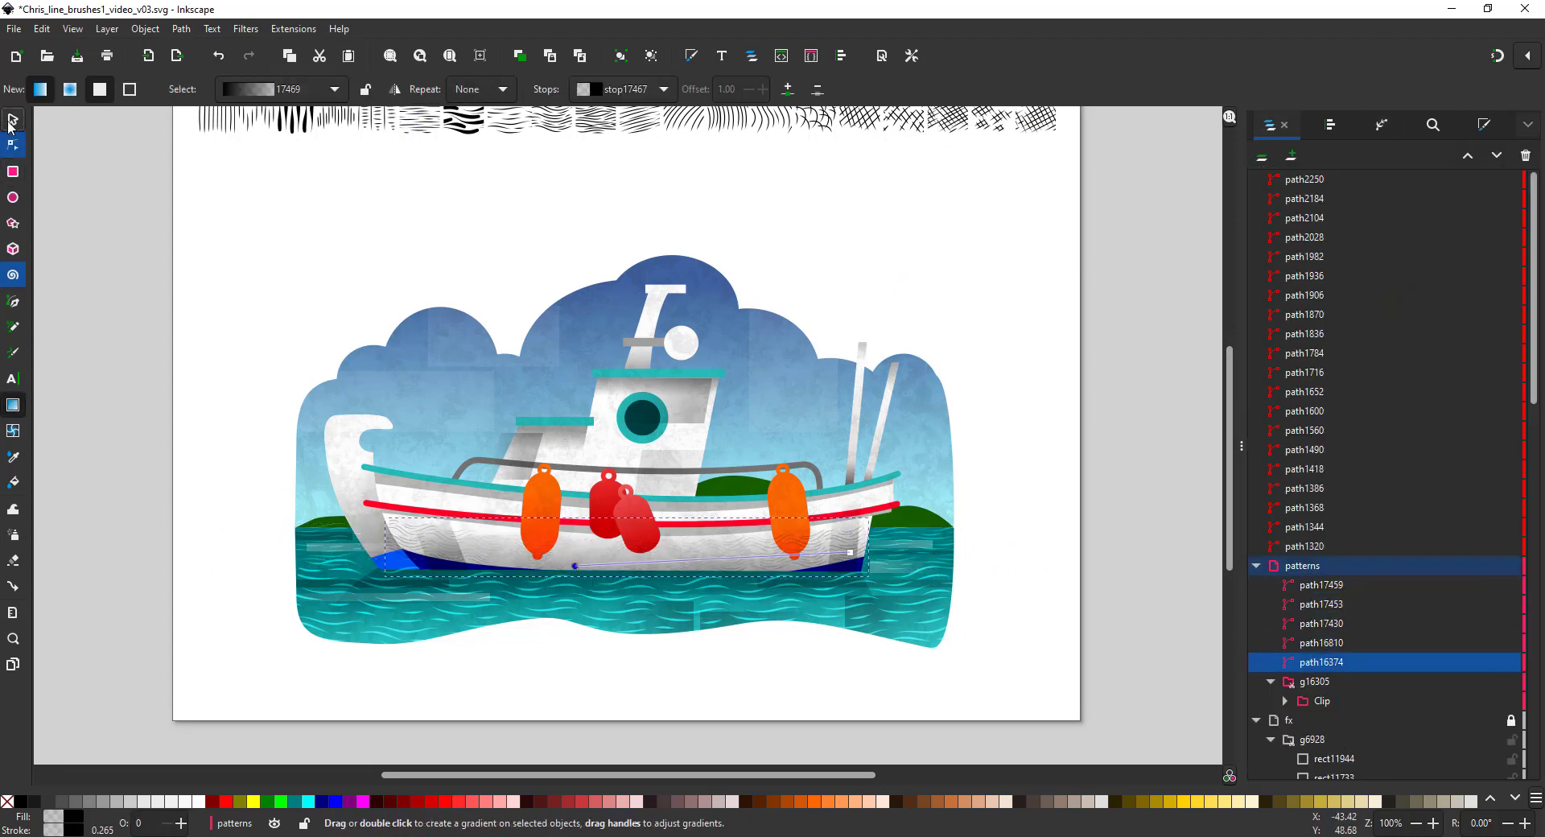
pyautogui.click(13, 120)
# Draw an open path of straight segments just inside the left cloud's upper edge, from its left end to the right
pyautogui.click(13, 302)
pyautogui.click(313, 413)
pyautogui.click(344, 392)
pyautogui.click(392, 362)
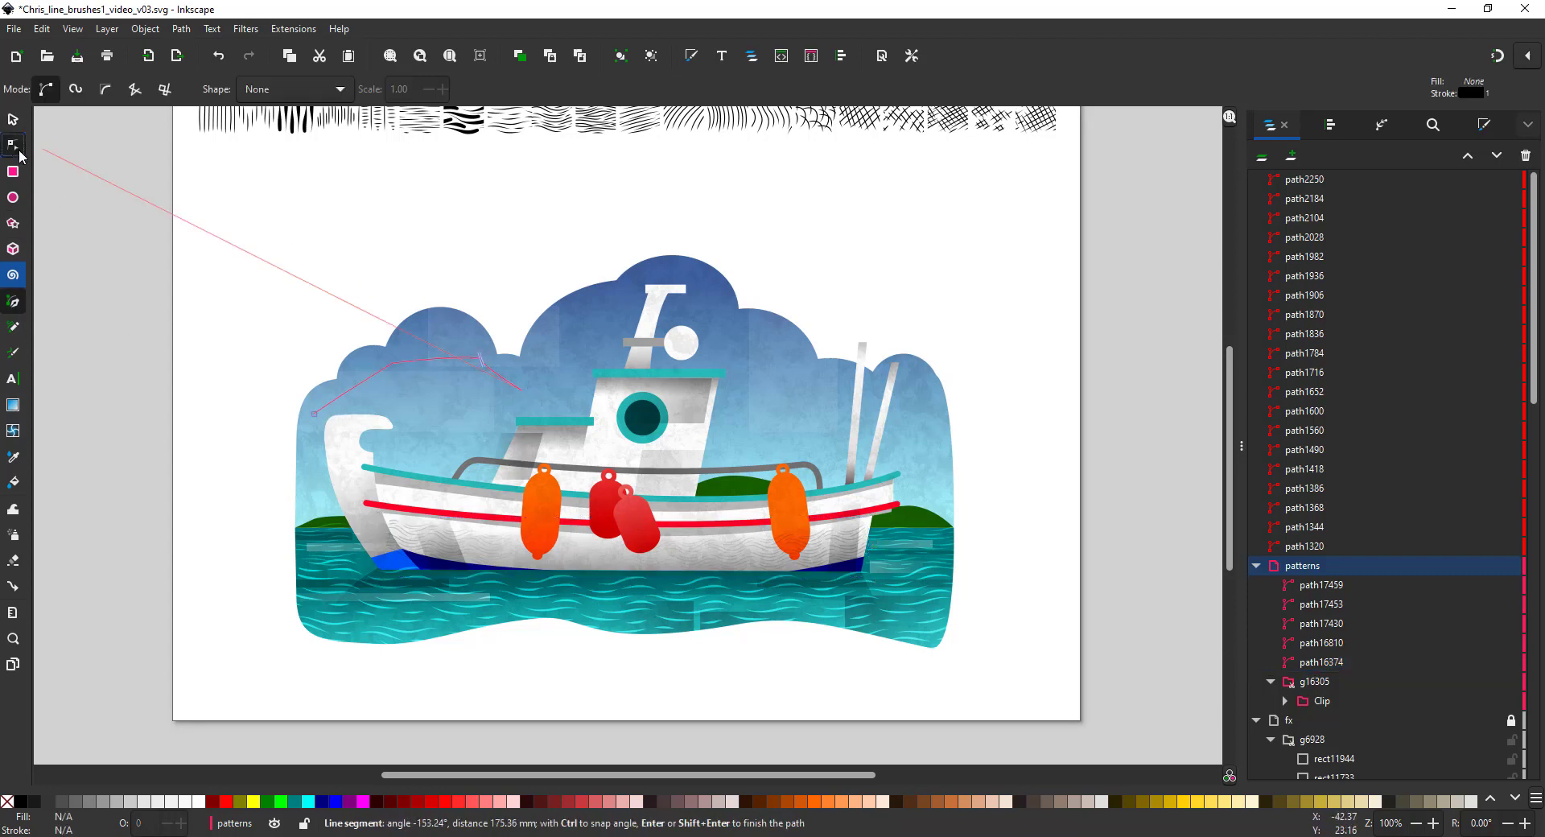
pyautogui.click(480, 359)
pyautogui.click(521, 390)
# Select all nodes of the left cloud path, make them corners and bend its segments to follow the cloud's humps
pyautogui.press('n')
pyautogui.moveTo(438, 359)
pyautogui.mouseDown()
pyautogui.moveTo(440, 335)
pyautogui.moveTo(494, 360)
pyautogui.moveTo(483, 368)
pyautogui.mouseUp()
pyautogui.hotkey('ctrl', 'a')
pyautogui.click(258, 90)
pyautogui.moveTo(363, 390); pyautogui.dragTo(383, 366)
pyautogui.moveTo(336, 408); pyautogui.dragTo(316, 396)
# Remove the left cloud path's stroke and give it a flat white fill
pyautogui.click(64, 830)
pyautogui.click(1263, 178)
pyautogui.click(1268, 152)
pyautogui.click(1286, 177)
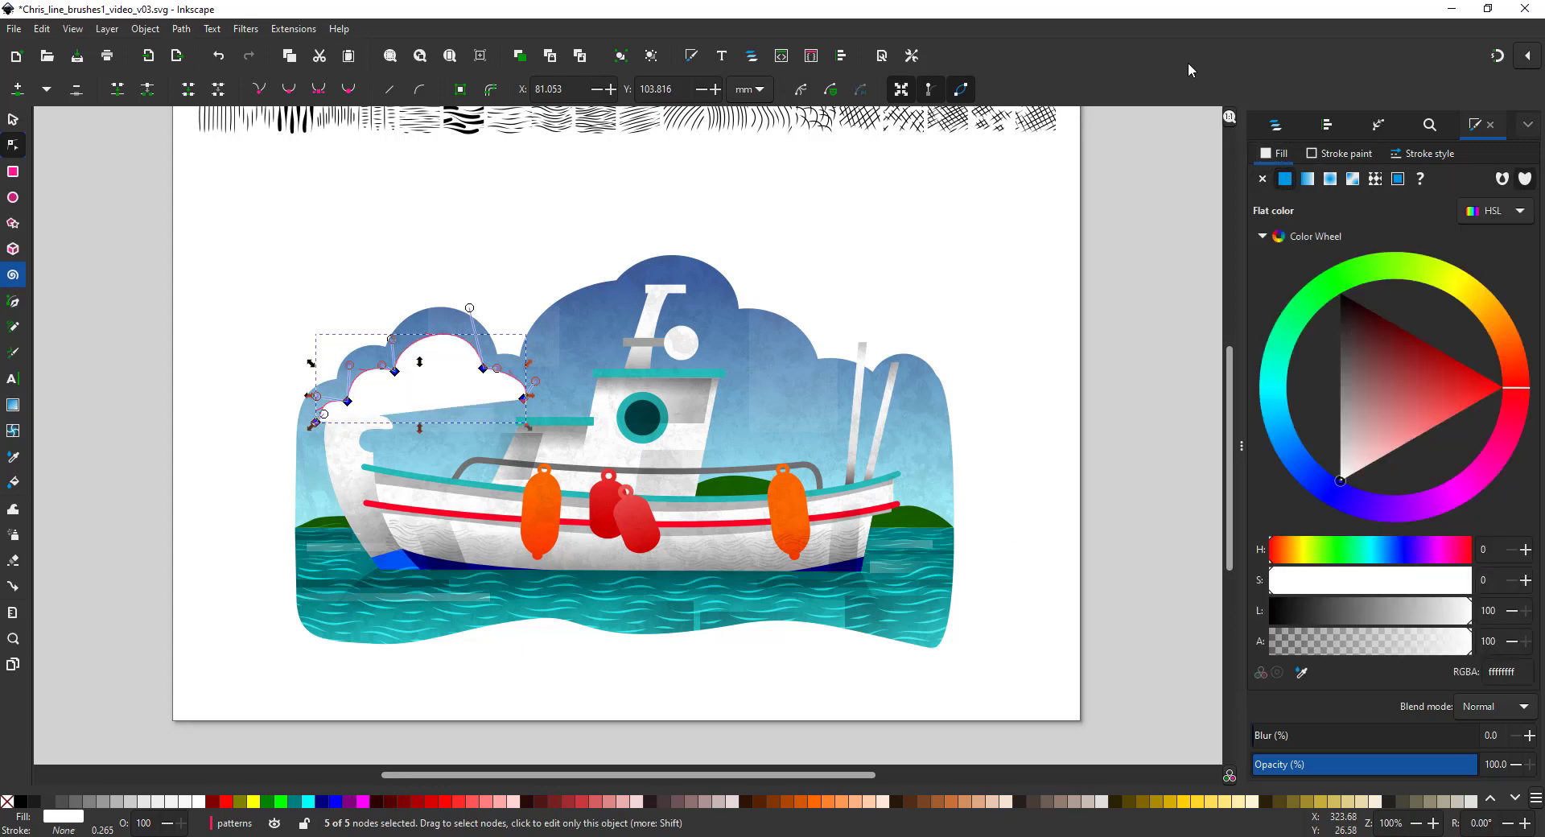
# Apply Pattern Along Path to the left cloud path with the last cross-hatch design, setting the copies to Repeated
pyautogui.click(1376, 125)
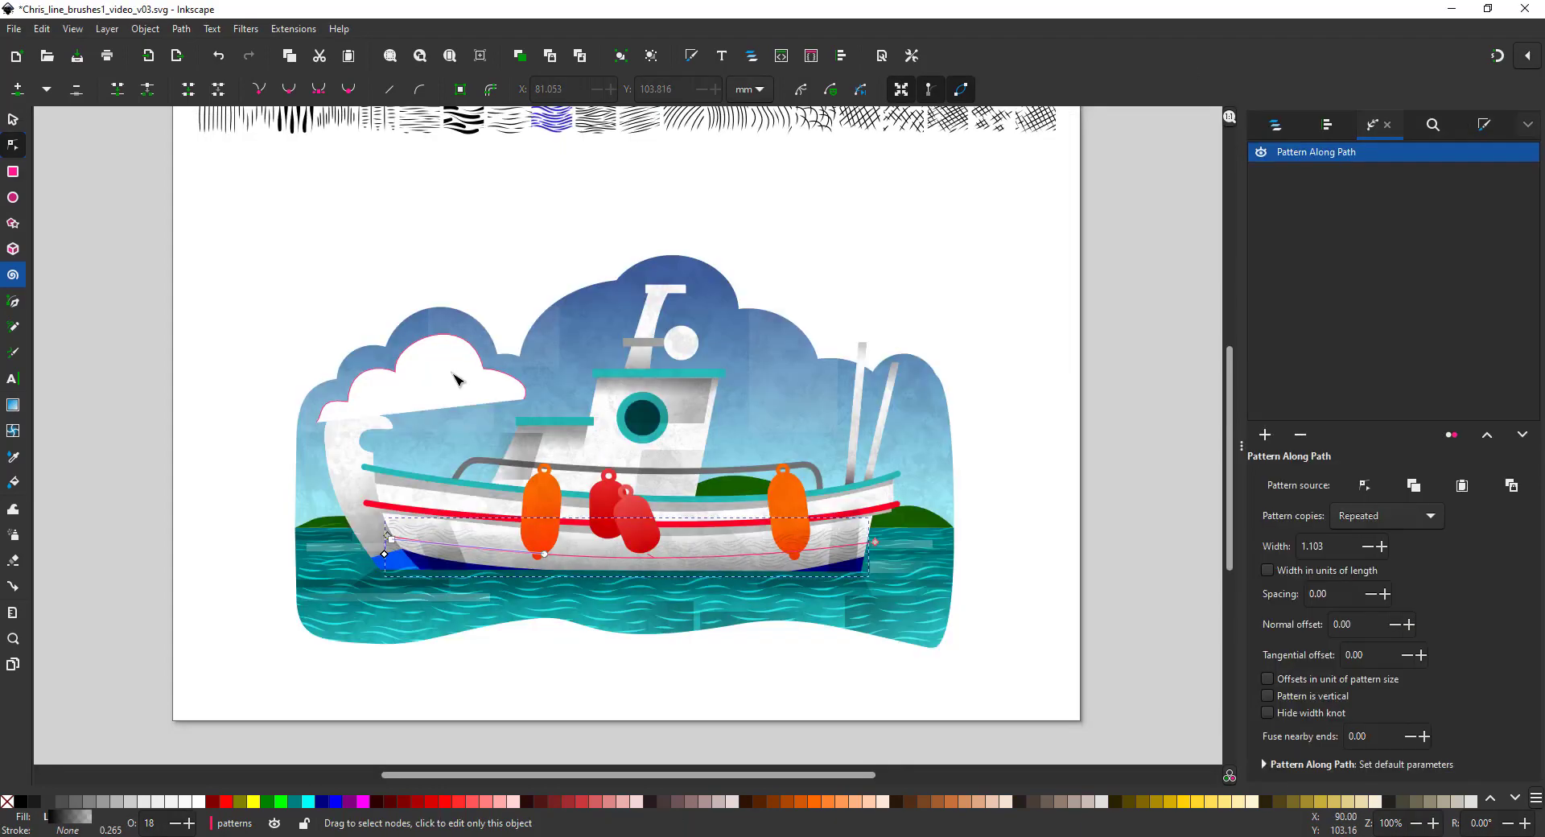
pyautogui.scroll(1, 624, 242)
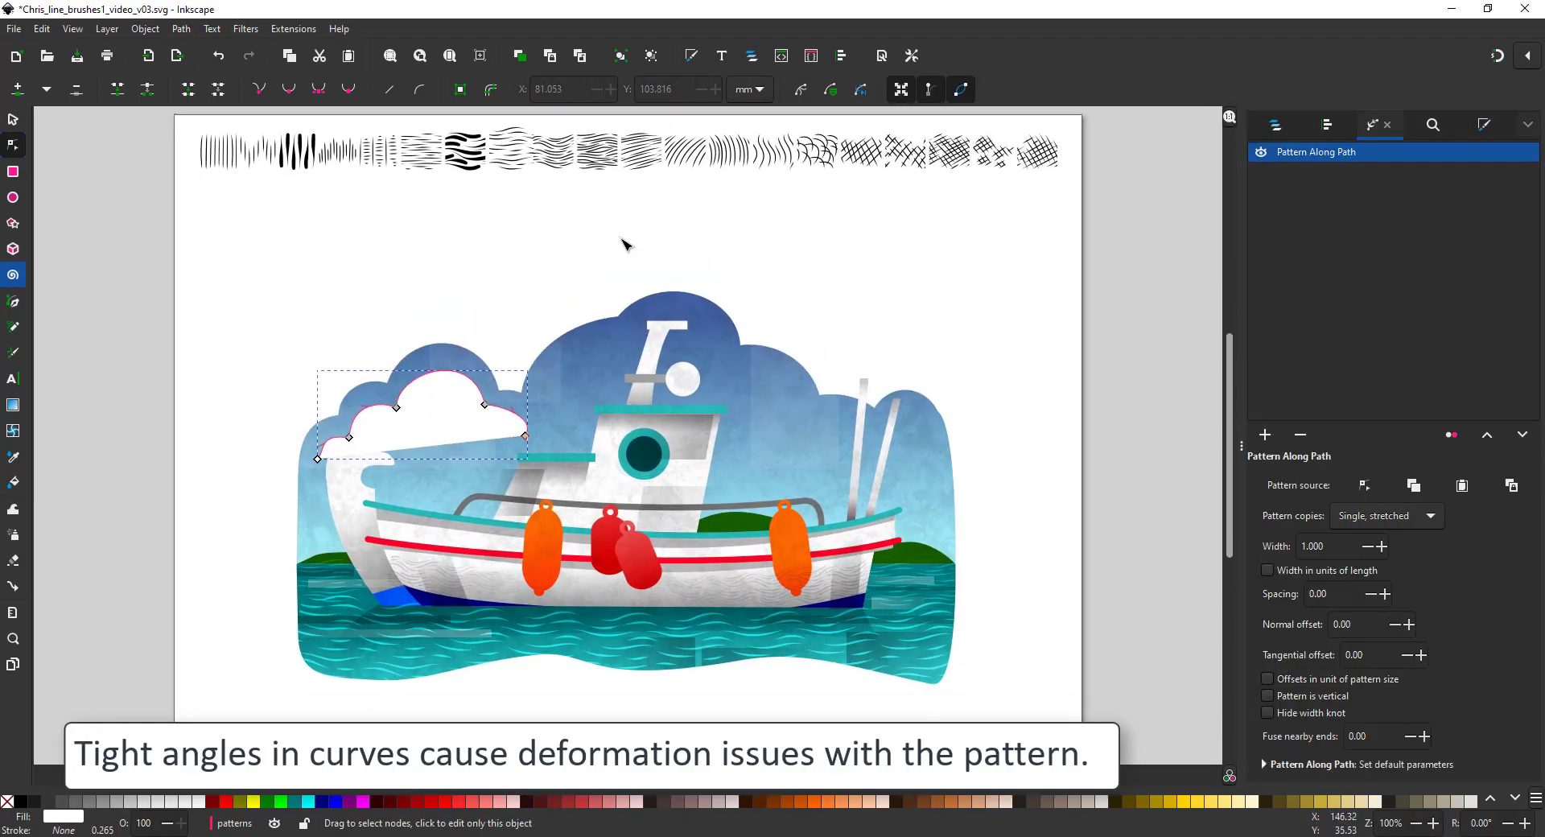
pyautogui.click(13, 120)
pyautogui.click(336, 152)
pyautogui.click(820, 155)
pyautogui.click(1038, 157)
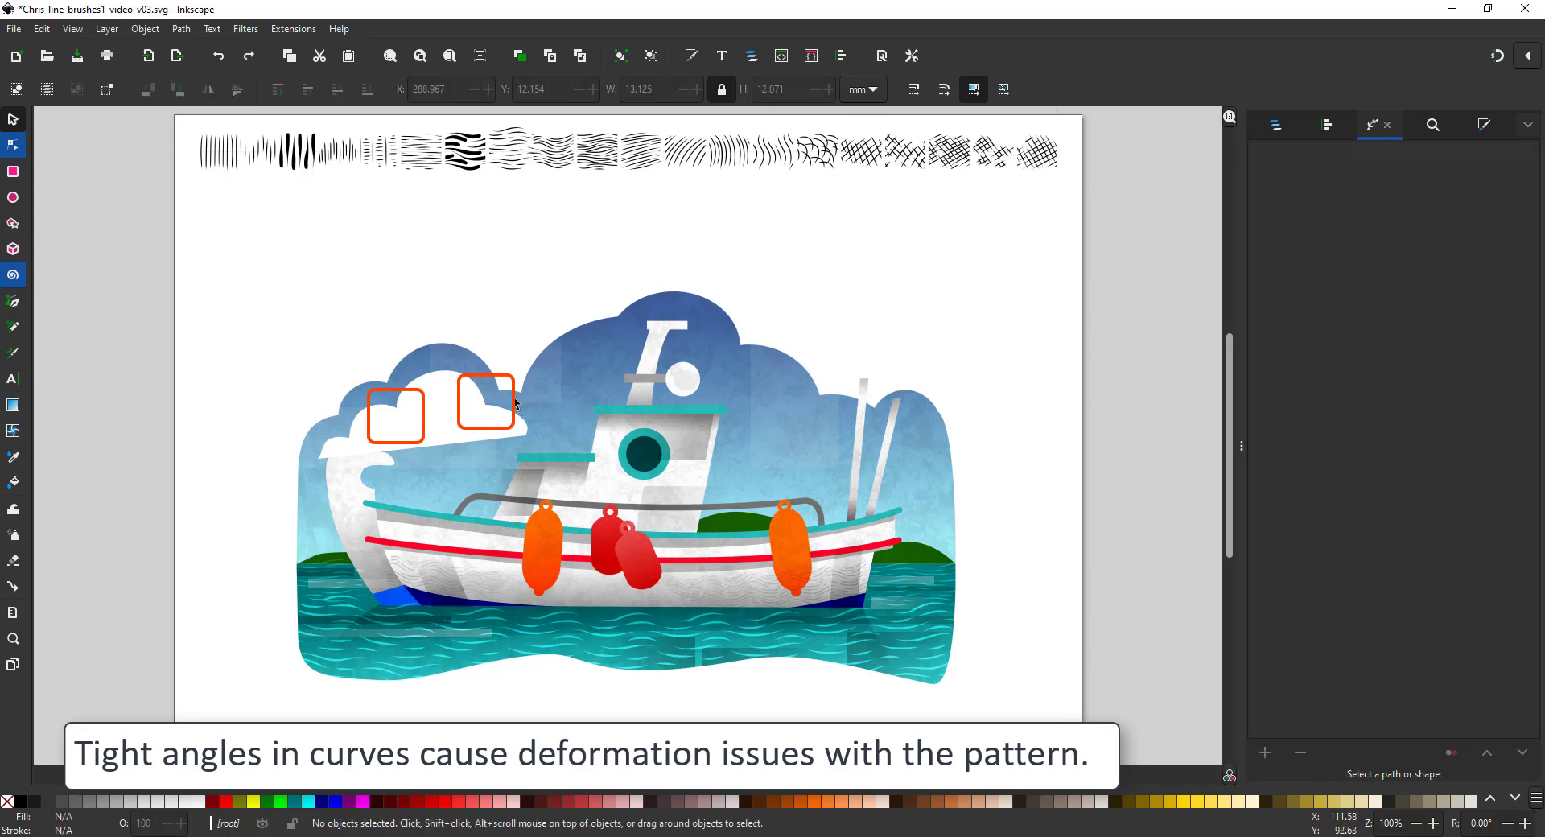
pyautogui.click(483, 402)
pyautogui.click(1512, 486)
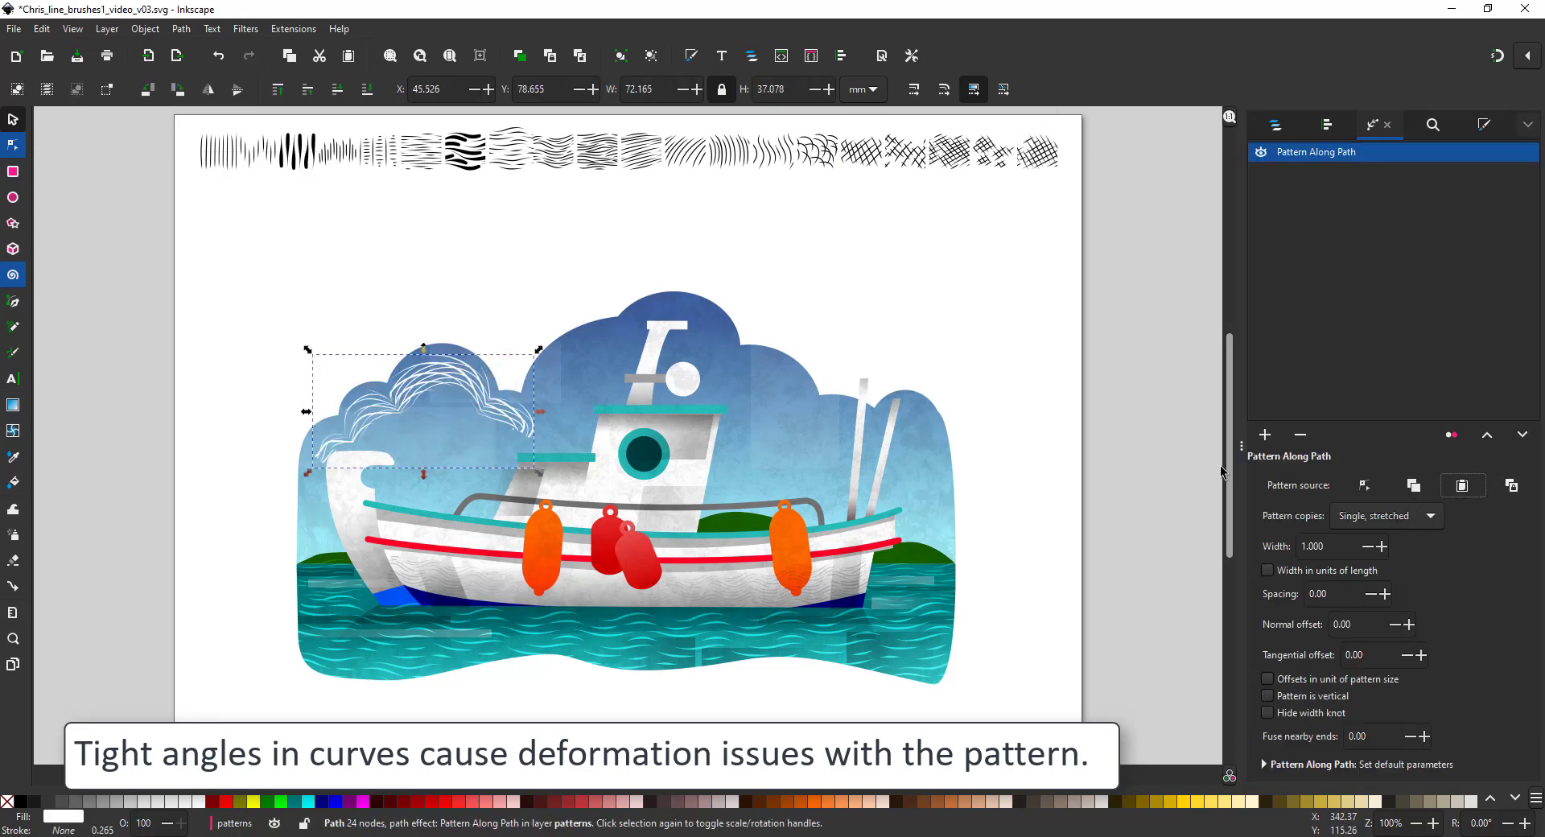
pyautogui.click(1411, 519)
pyautogui.click(1360, 450)
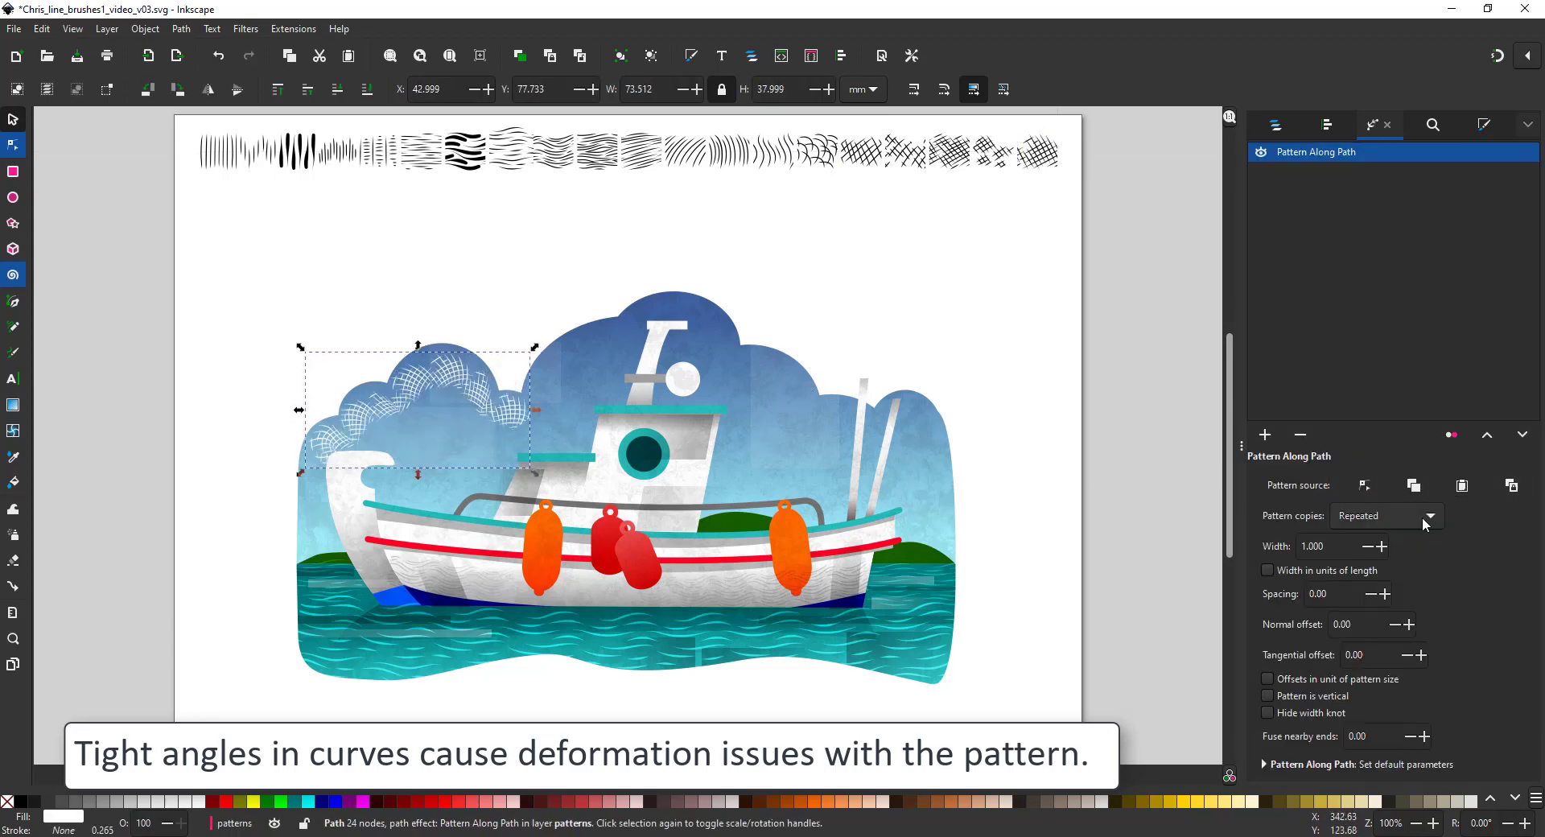
# Copy the sparse cross-hatch design second from the end and paste it as the left cloud path's pattern source
pyautogui.click(991, 156)
pyautogui.hotkey('ctrl', 'c')
pyautogui.click(510, 408)
pyautogui.click(1460, 485)
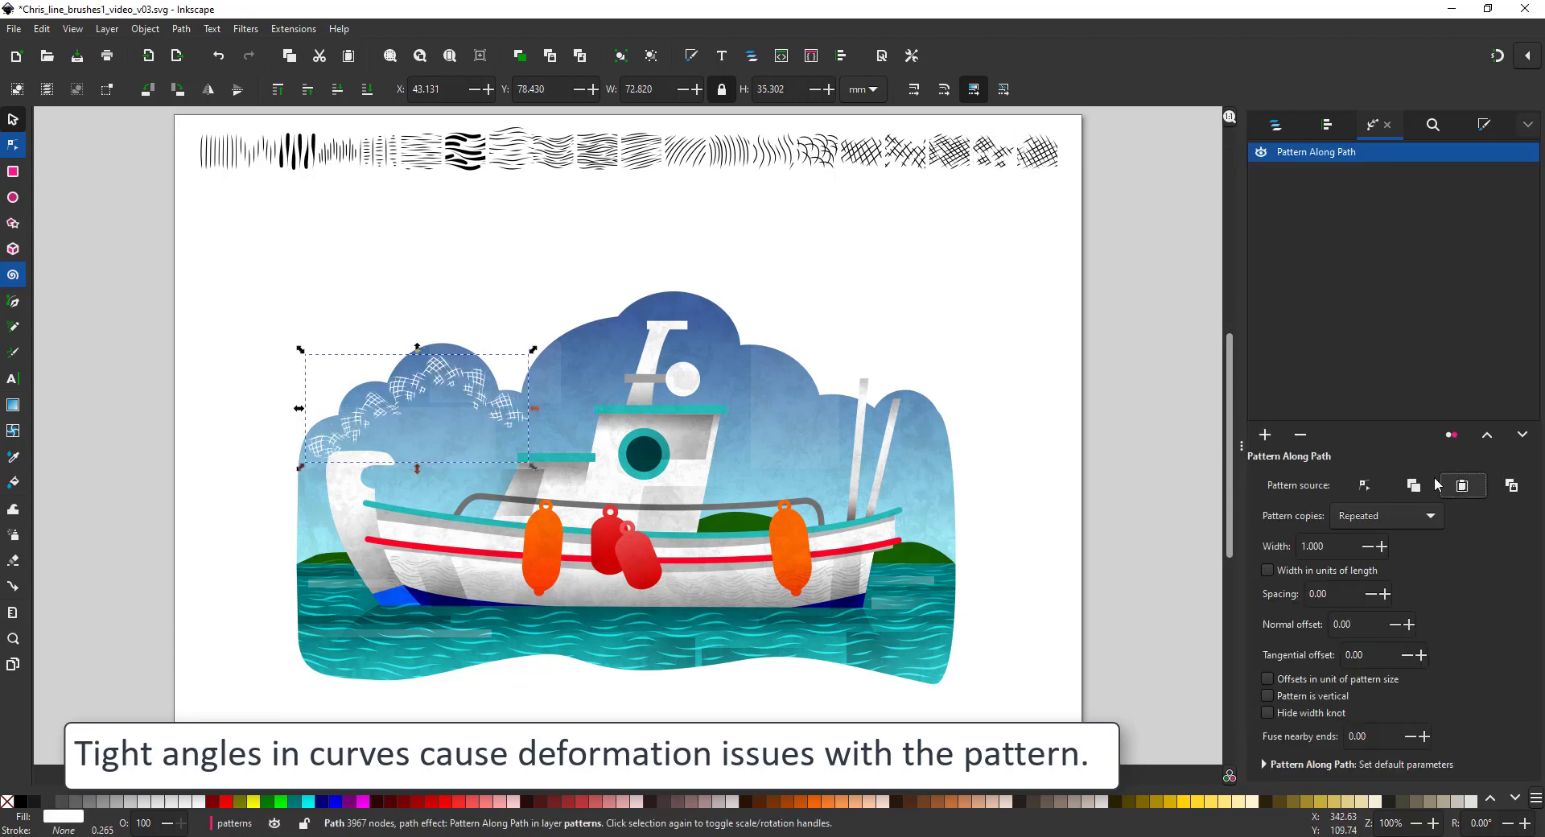
# Fade the left cloud texture downward with a white-to-transparent gradient, using Overlay blend mode and 62.1% opacity
pyautogui.click(13, 404)
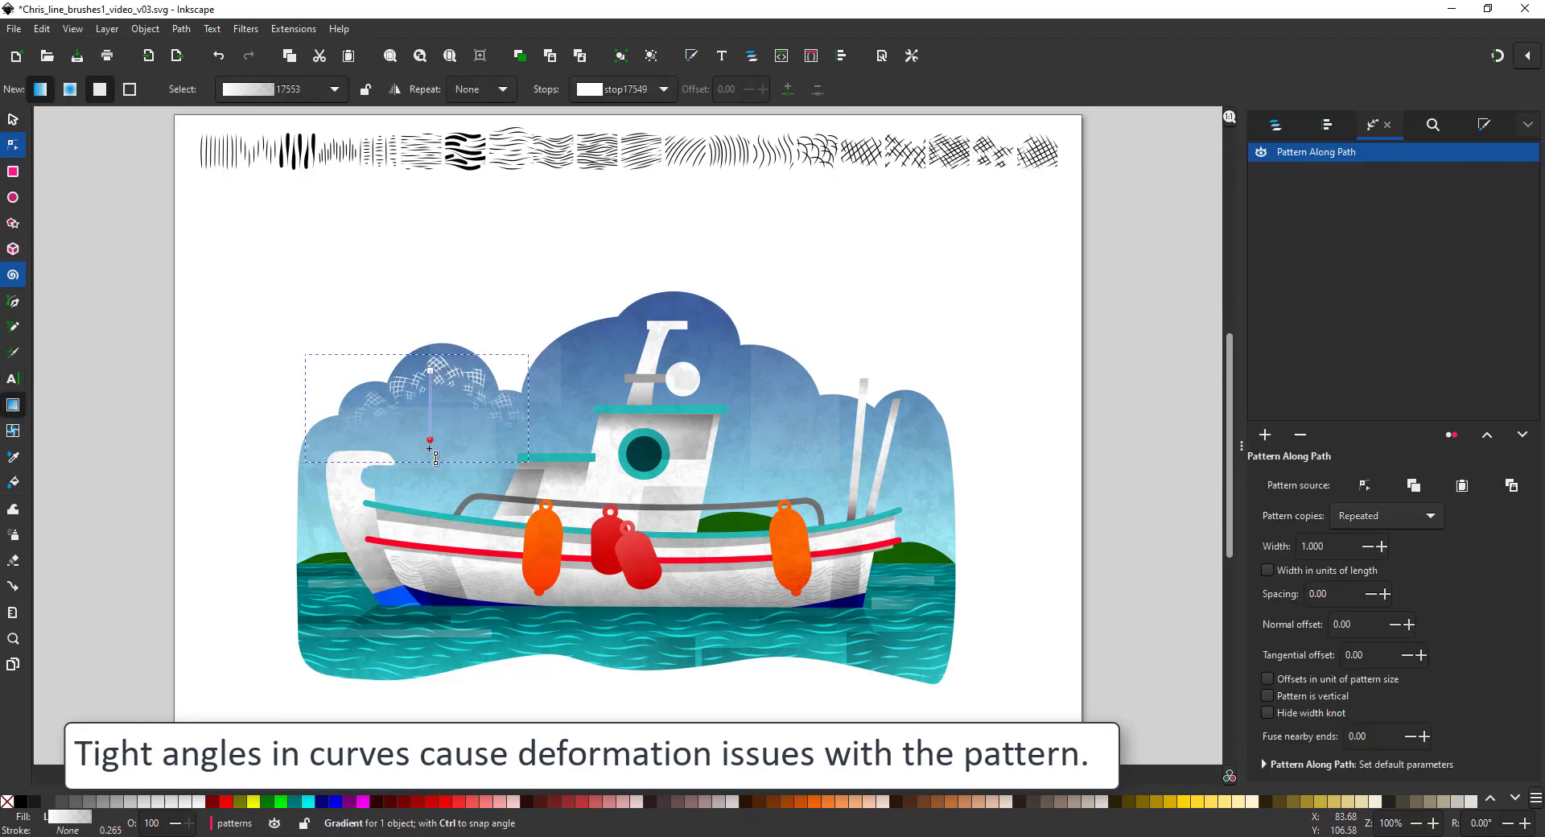
pyautogui.click(12, 121)
pyautogui.click(1481, 124)
pyautogui.click(1357, 768)
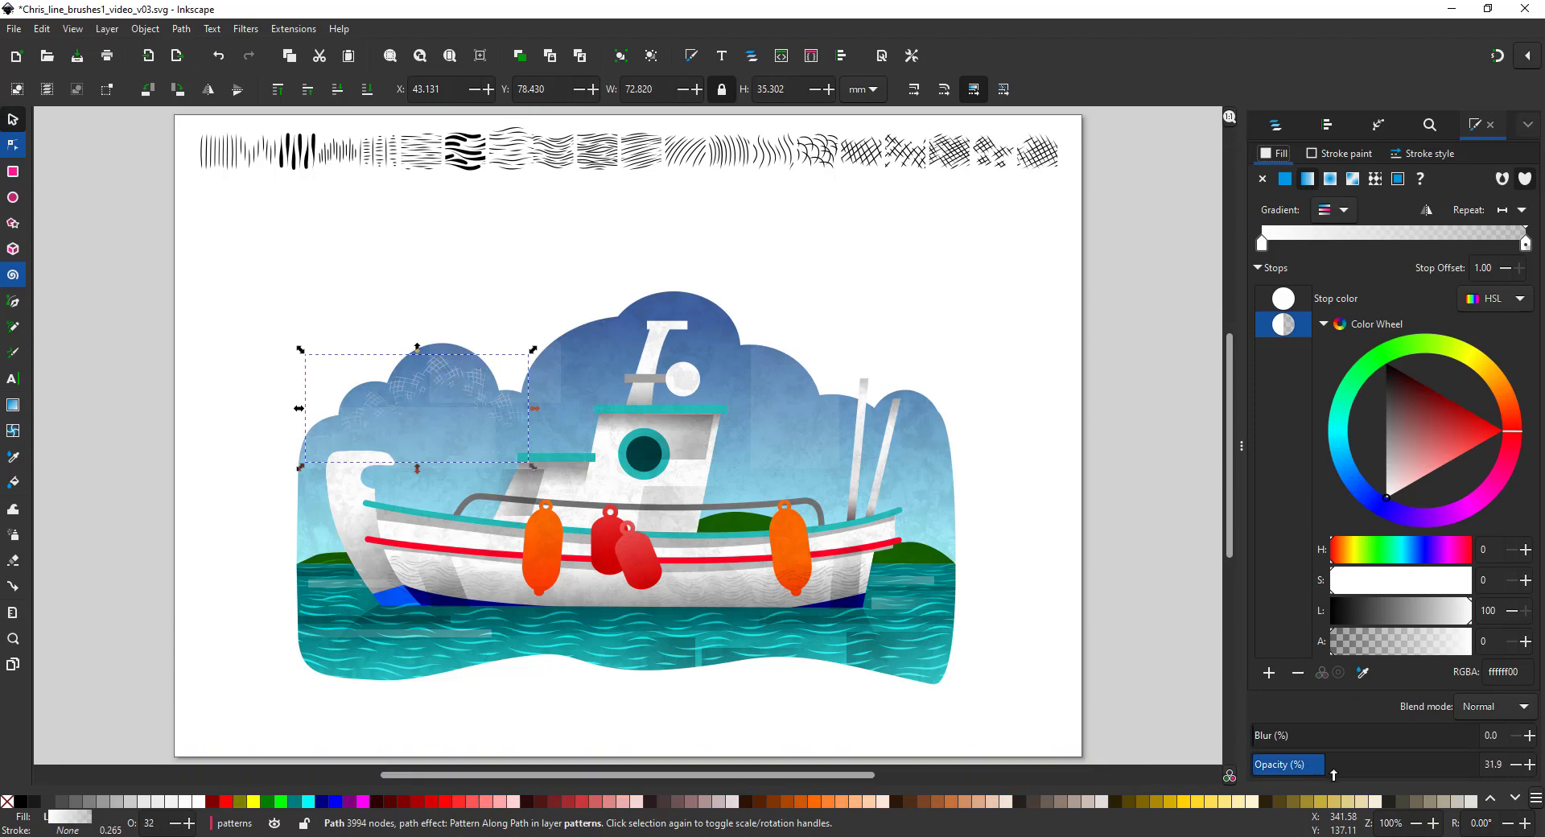
pyautogui.click(1495, 706)
pyautogui.click(1485, 803)
pyautogui.click(1394, 769)
# Duplicate the left cloud's cross-hatch texture onto the middle cloud and delete the copy's surplus nodes
pyautogui.hotkey('ctrl', 'd')
pyautogui.moveTo(482, 390); pyautogui.dragTo(761, 370)
pyautogui.click(13, 148)
pyautogui.moveTo(570, 395); pyautogui.dragTo(650, 470)
pyautogui.press('Delete')
pyautogui.moveTo(675, 387); pyautogui.dragTo(552, 380)
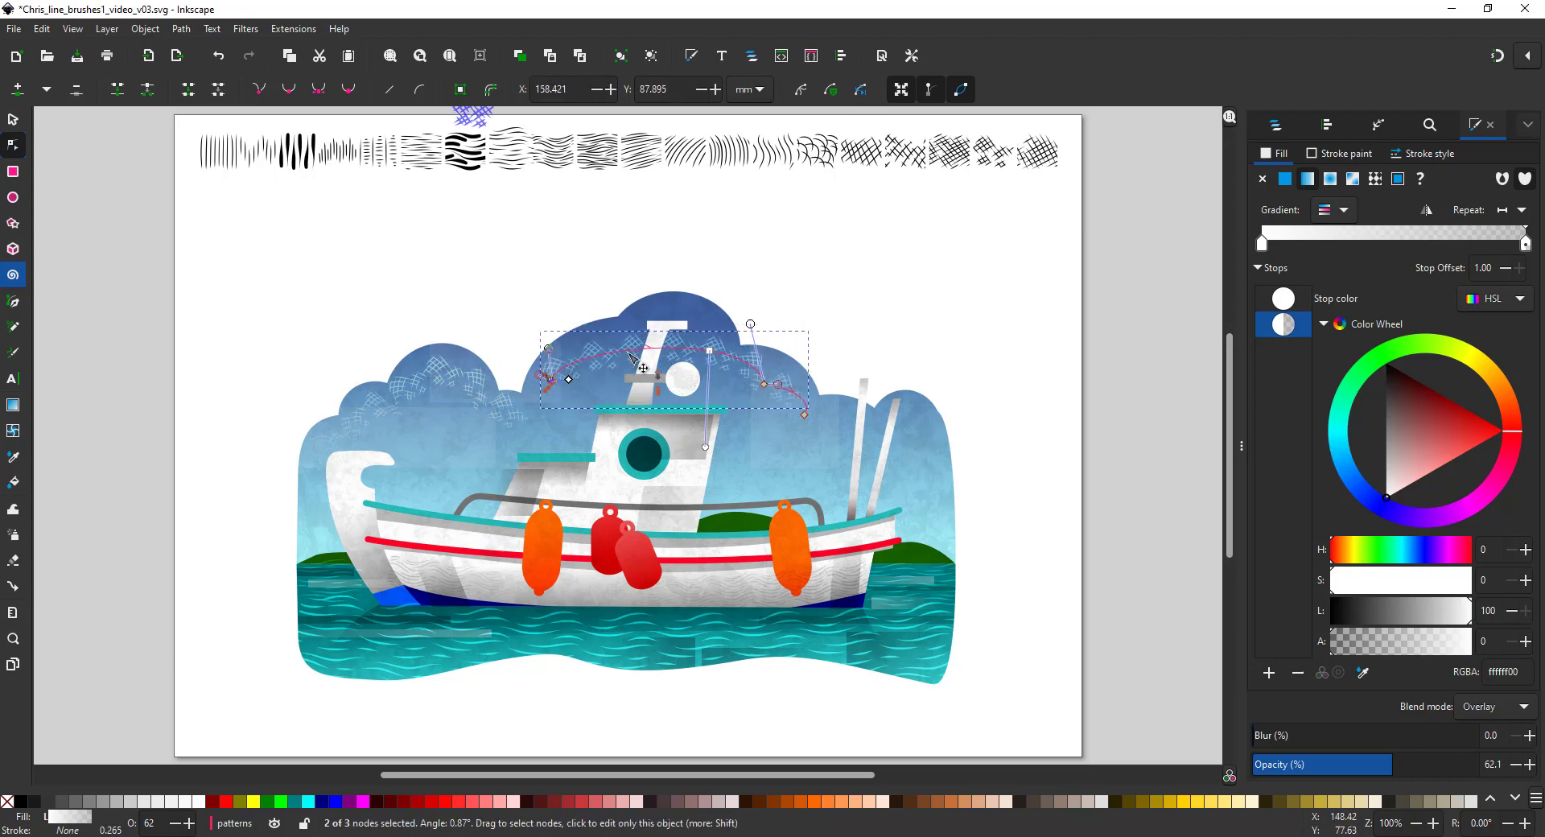
# Add a node to the middle cloud's texture path and reshape its nodes and curves to follow the cloud's humps
pyautogui.doubleClick(629, 351)
pyautogui.moveTo(629, 349); pyautogui.dragTo(699, 306)
pyautogui.hotkey('shift', 'c')
pyautogui.moveTo(764, 384); pyautogui.dragTo(747, 340)
pyautogui.moveTo(804, 414)
pyautogui.mouseDown()
pyautogui.moveTo(822, 399)
pyautogui.moveTo(786, 360)
pyautogui.moveTo(822, 419)
pyautogui.mouseUp()
pyautogui.click(441, 365)
pyautogui.click(557, 375)
pyautogui.click(539, 380)
pyautogui.press('s')
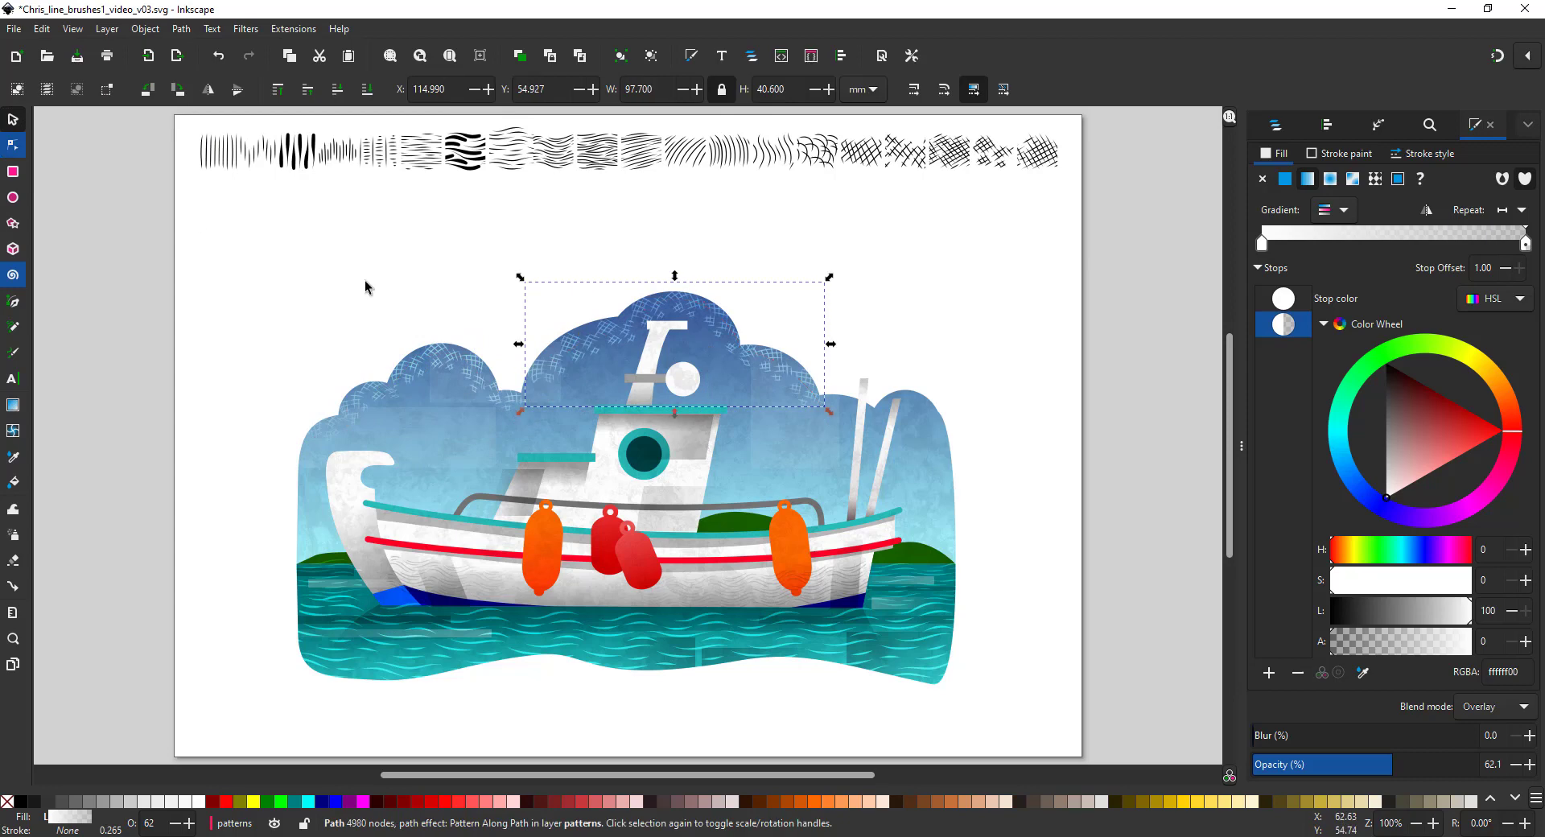
# Duplicate both cloud textures and paste the first vertical-line design as the middle copy's pattern source
pyautogui.keyDown('shift'); pyautogui.click(466, 372); pyautogui.keyUp('shift')
pyautogui.hotkey('ctrl', 'd')
pyautogui.click(219, 162)
pyautogui.click(678, 307)
pyautogui.click(1370, 127)
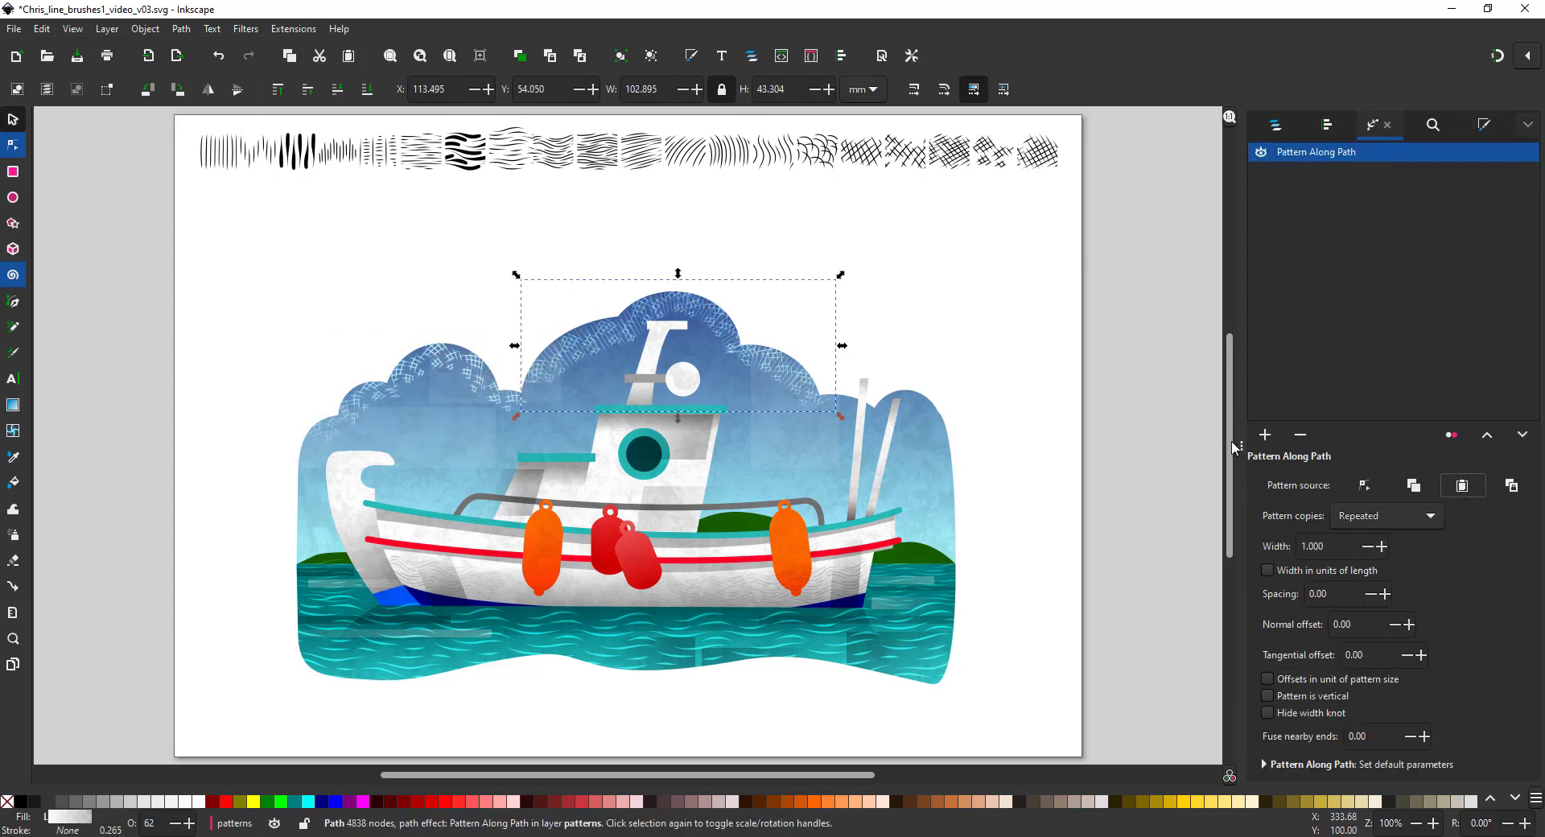
# Enlarge the middle cloud copy's vertical-line pattern source on canvas and set its pattern spacing to 3.00
pyautogui.click(1364, 486)
pyautogui.moveTo(243, 195); pyautogui.dragTo(148, 109)
pyautogui.moveTo(218, 339); pyautogui.dragTo(283, 387)
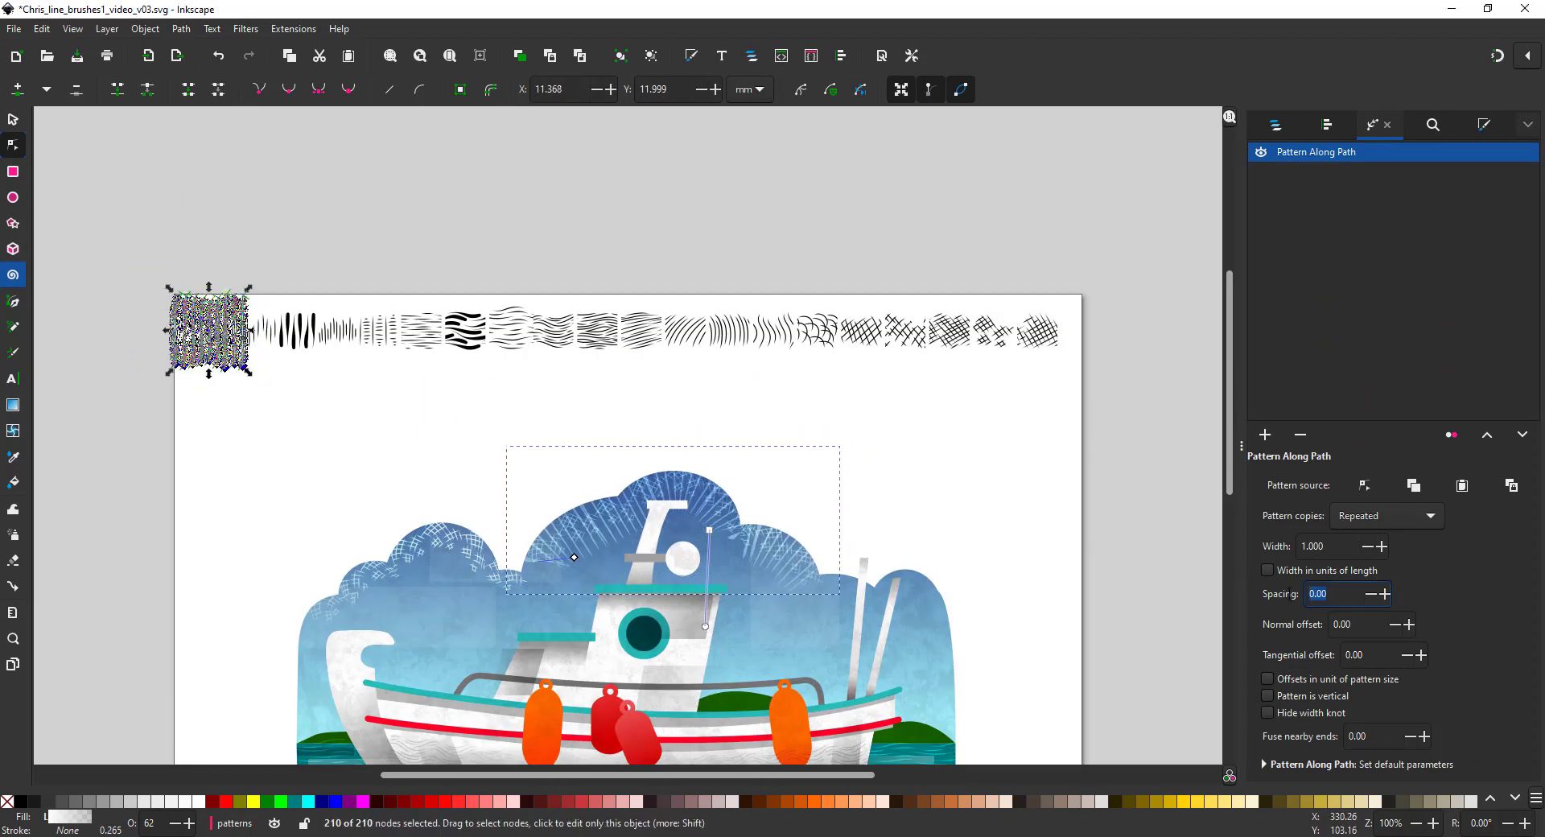
pyautogui.press('Return')
pyautogui.moveTo(1348, 593); pyautogui.dragTo(1247, 581)
pyautogui.write('10')
pyautogui.press('Return')
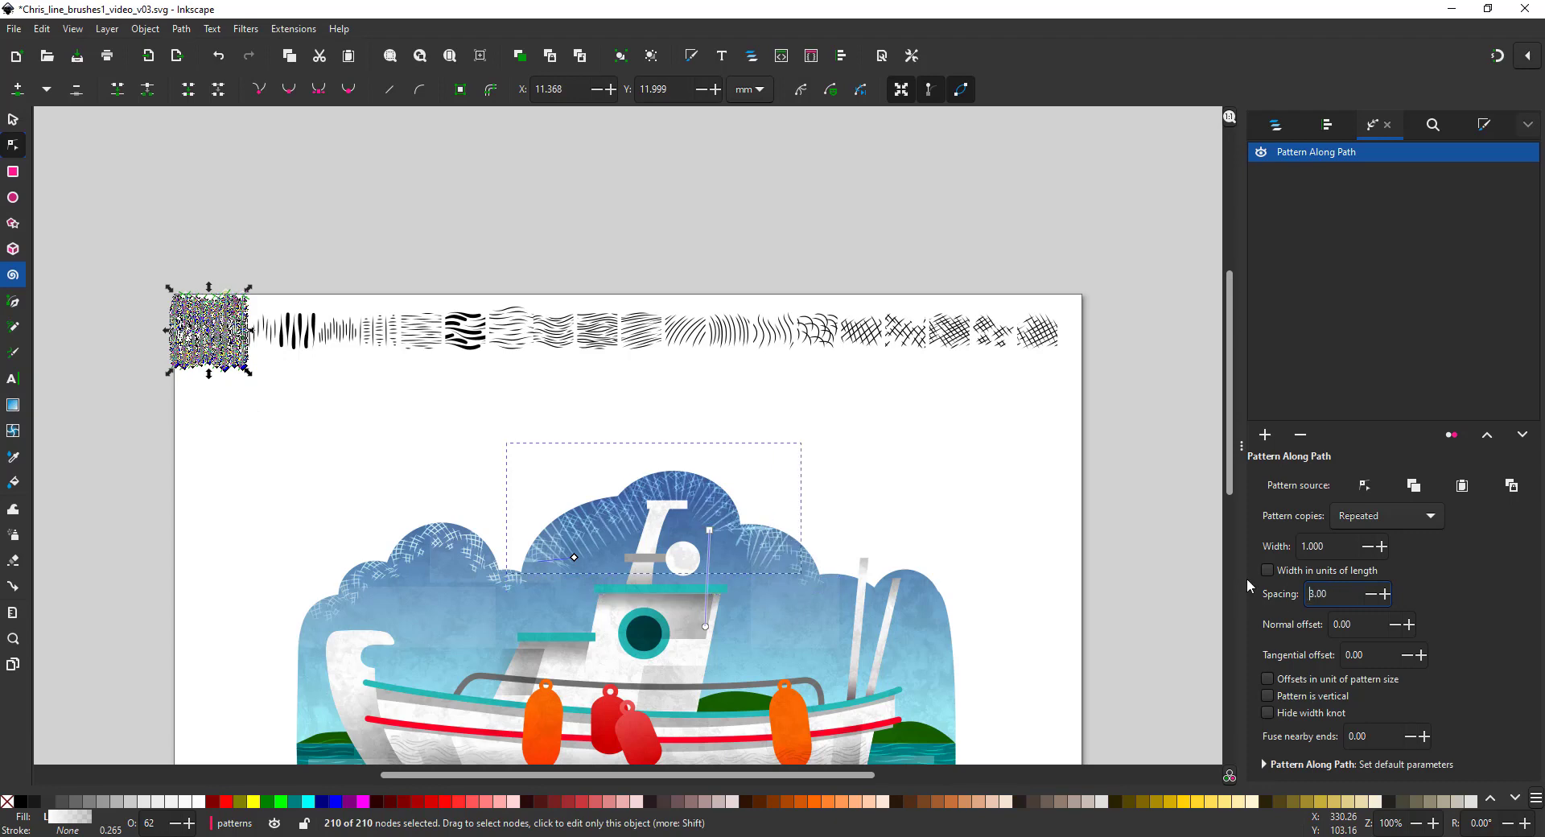
# Paste the vertical-line design as the left cloud copy's pattern source and adjust the path's nodes along the cloud
pyautogui.click(13, 119)
pyautogui.click(441, 538)
pyautogui.click(1462, 487)
pyautogui.moveTo(965, 488); pyautogui.dragTo(900, 295)
pyautogui.press('a')
pyautogui.click(13, 146)
pyautogui.moveTo(194, 294)
pyautogui.mouseDown()
pyautogui.moveTo(484, 459)
pyautogui.moveTo(460, 423)
pyautogui.mouseUp()
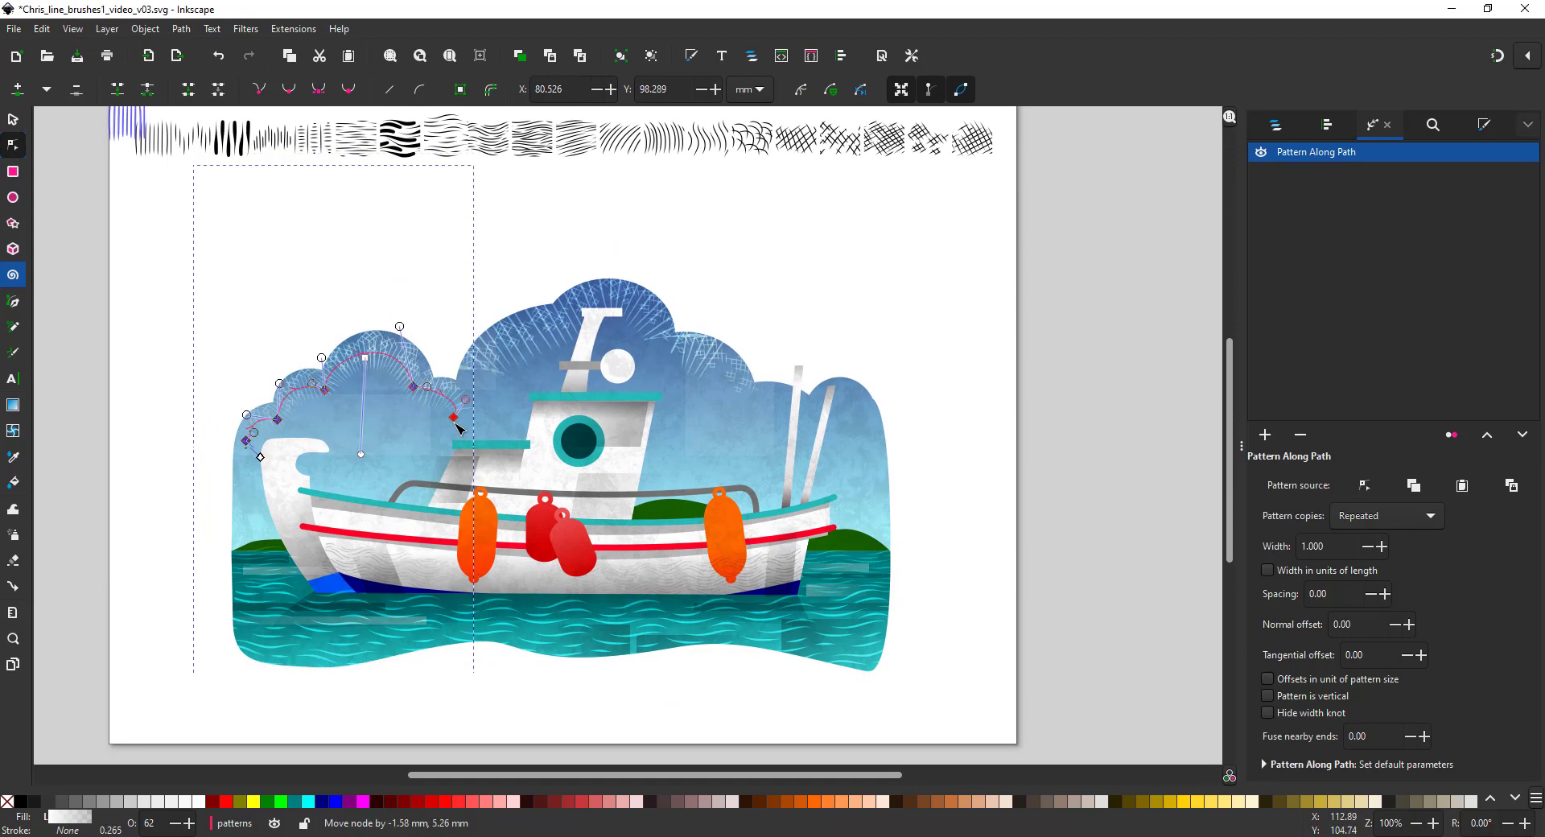
# Place a copy of the vertical-line ray texture on the rightmost cloud and move its nodes to follow the cloud's edge
pyautogui.click(533, 342)
pyautogui.moveTo(387, 233); pyautogui.dragTo(841, 454)
pyautogui.click(362, 355)
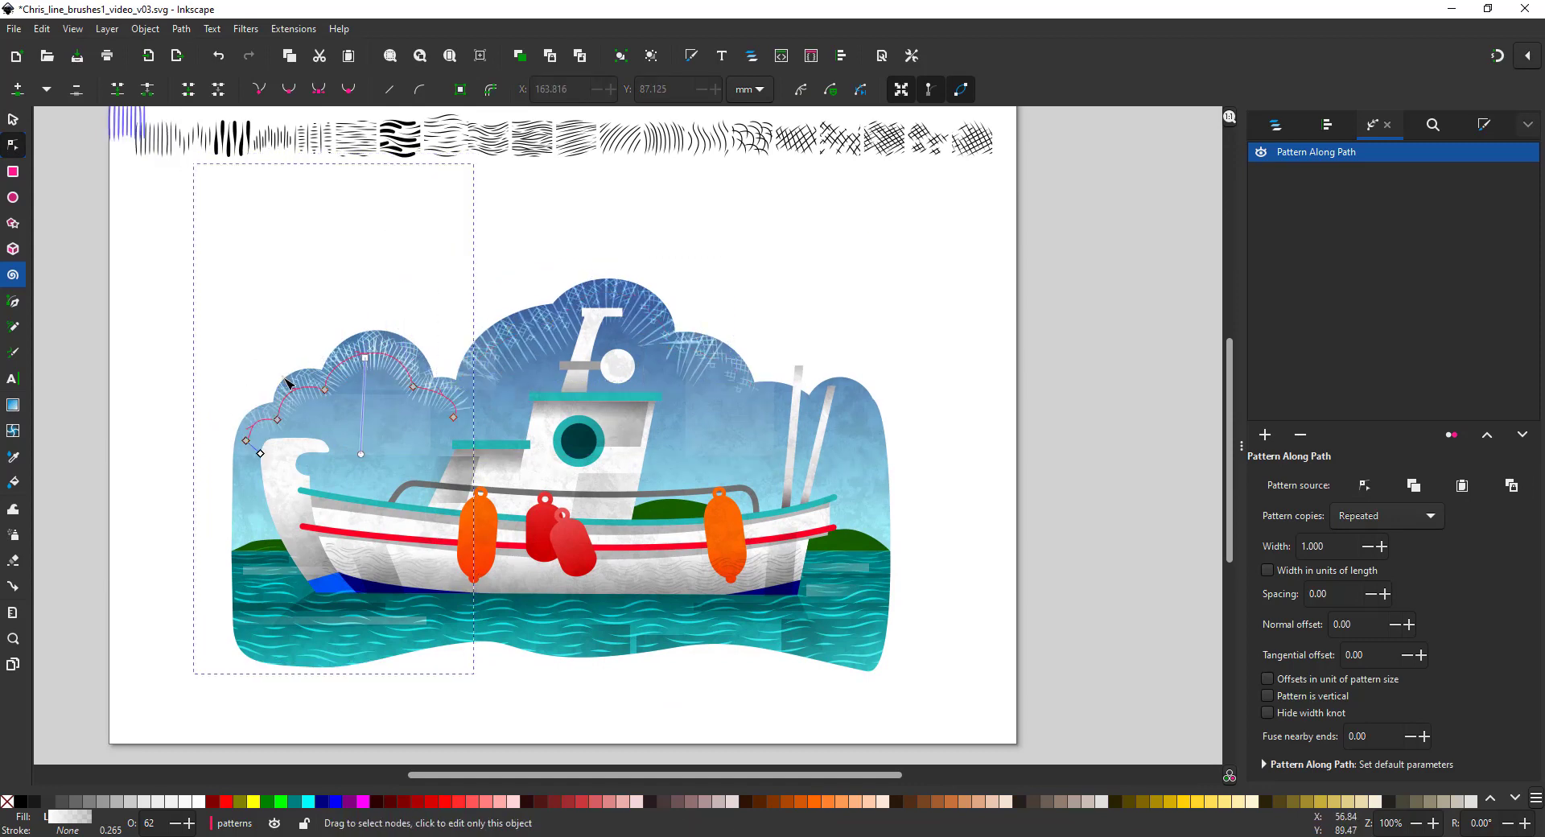
pyautogui.click(819, 431)
pyautogui.moveTo(819, 431); pyautogui.dragTo(823, 392)
pyautogui.moveTo(892, 460); pyautogui.dragTo(892, 435)
# Scale down the middle cloud's vertical-line pattern source on canvas
pyautogui.click(551, 354)
pyautogui.click(1365, 485)
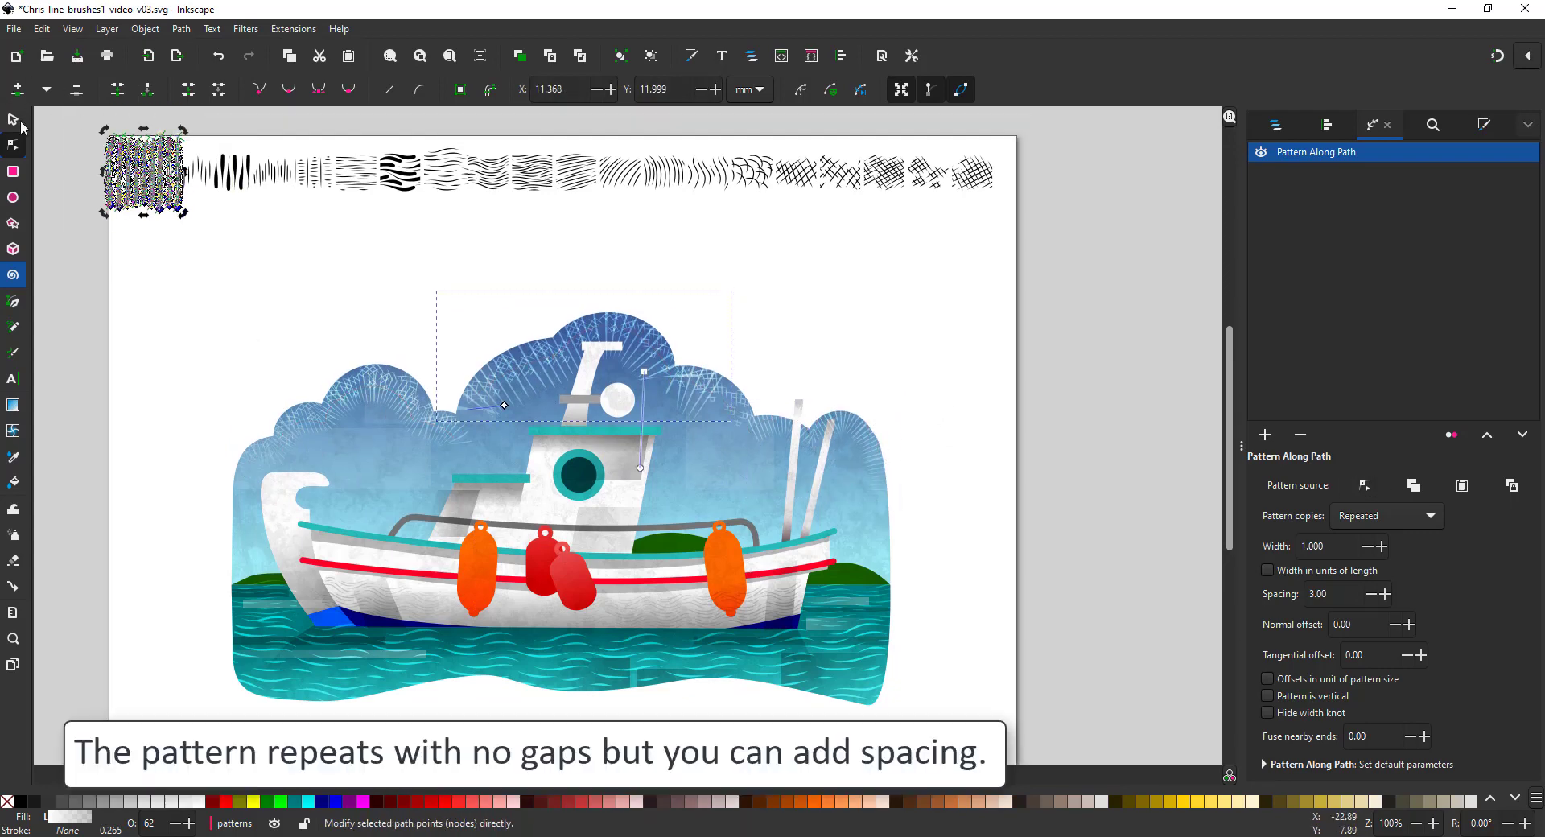
pyautogui.click(13, 119)
pyautogui.click(1365, 485)
pyautogui.moveTo(196, 248); pyautogui.dragTo(156, 202)
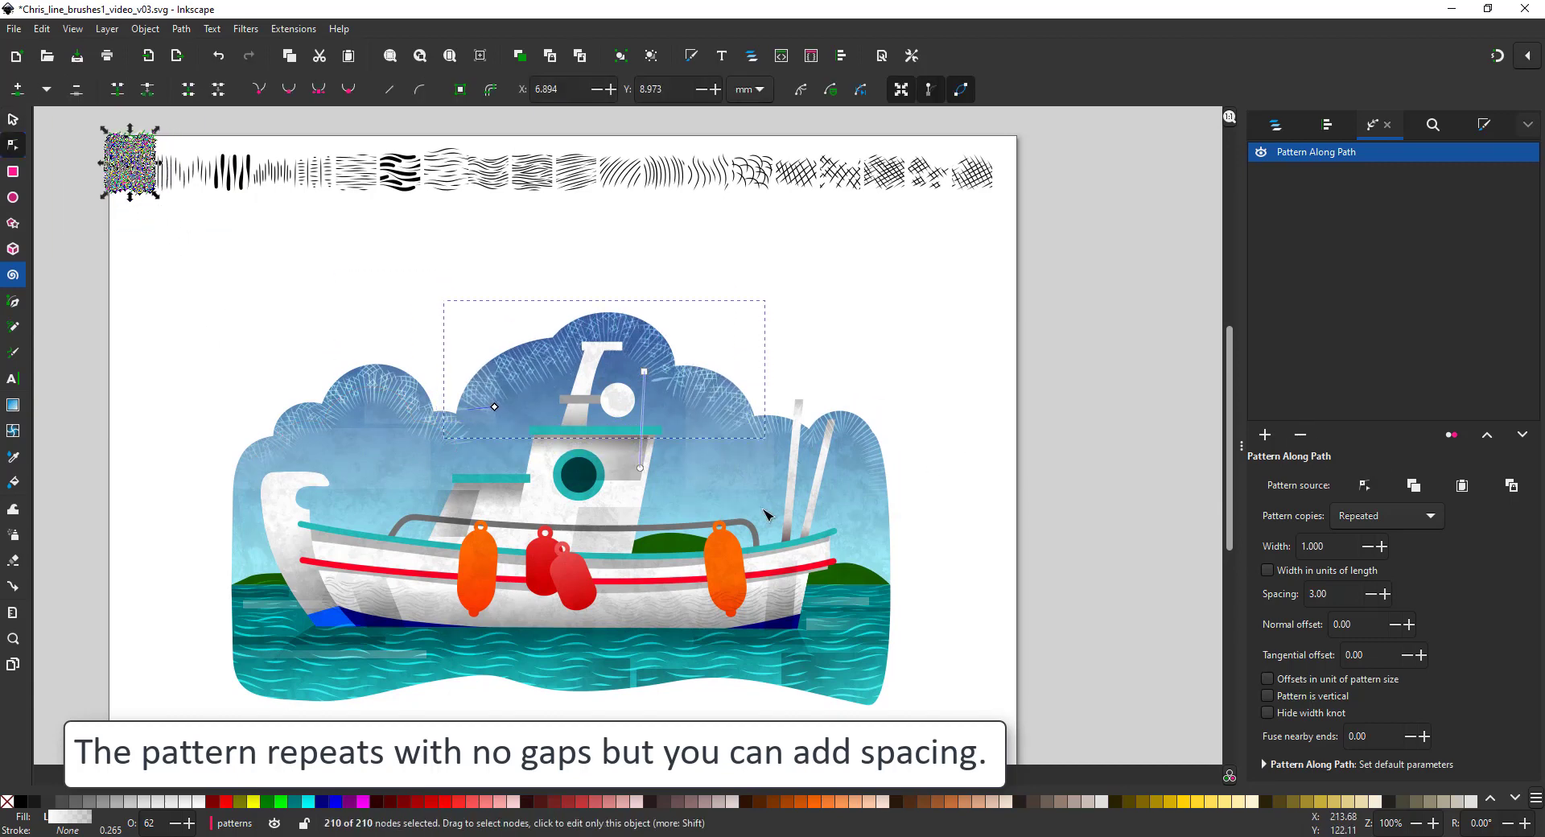
pyautogui.click(1012, 498)
# Copy the overlapping scale design and paste it as the pattern source of the middle cloud's ray texture
pyautogui.click(695, 364)
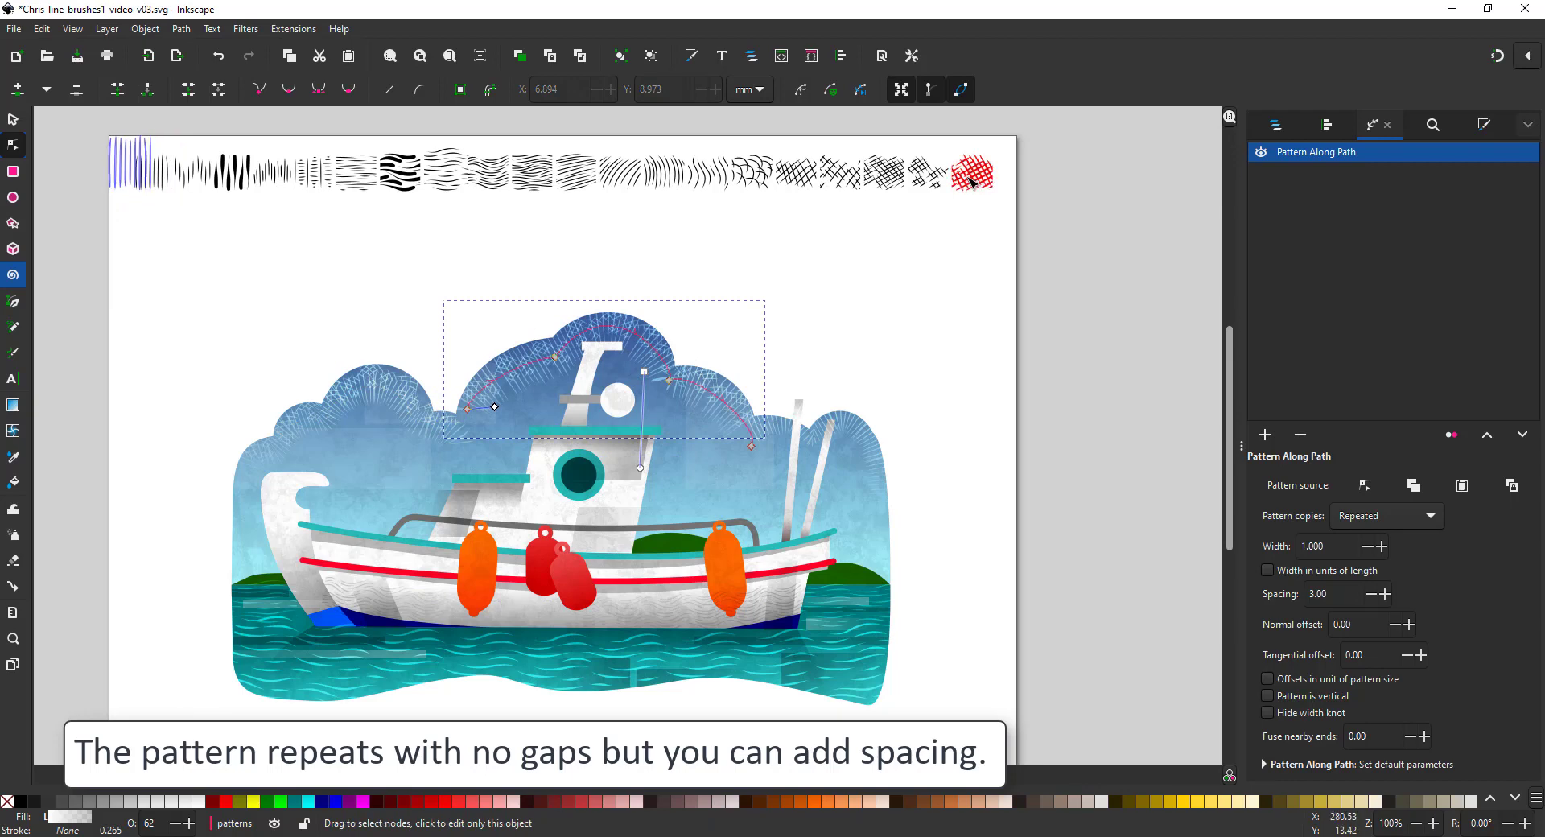
pyautogui.click(12, 121)
pyautogui.click(747, 188)
pyautogui.hotkey('ctrl', 'c')
pyautogui.click(674, 378)
pyautogui.click(1470, 490)
pyautogui.click(1463, 486)
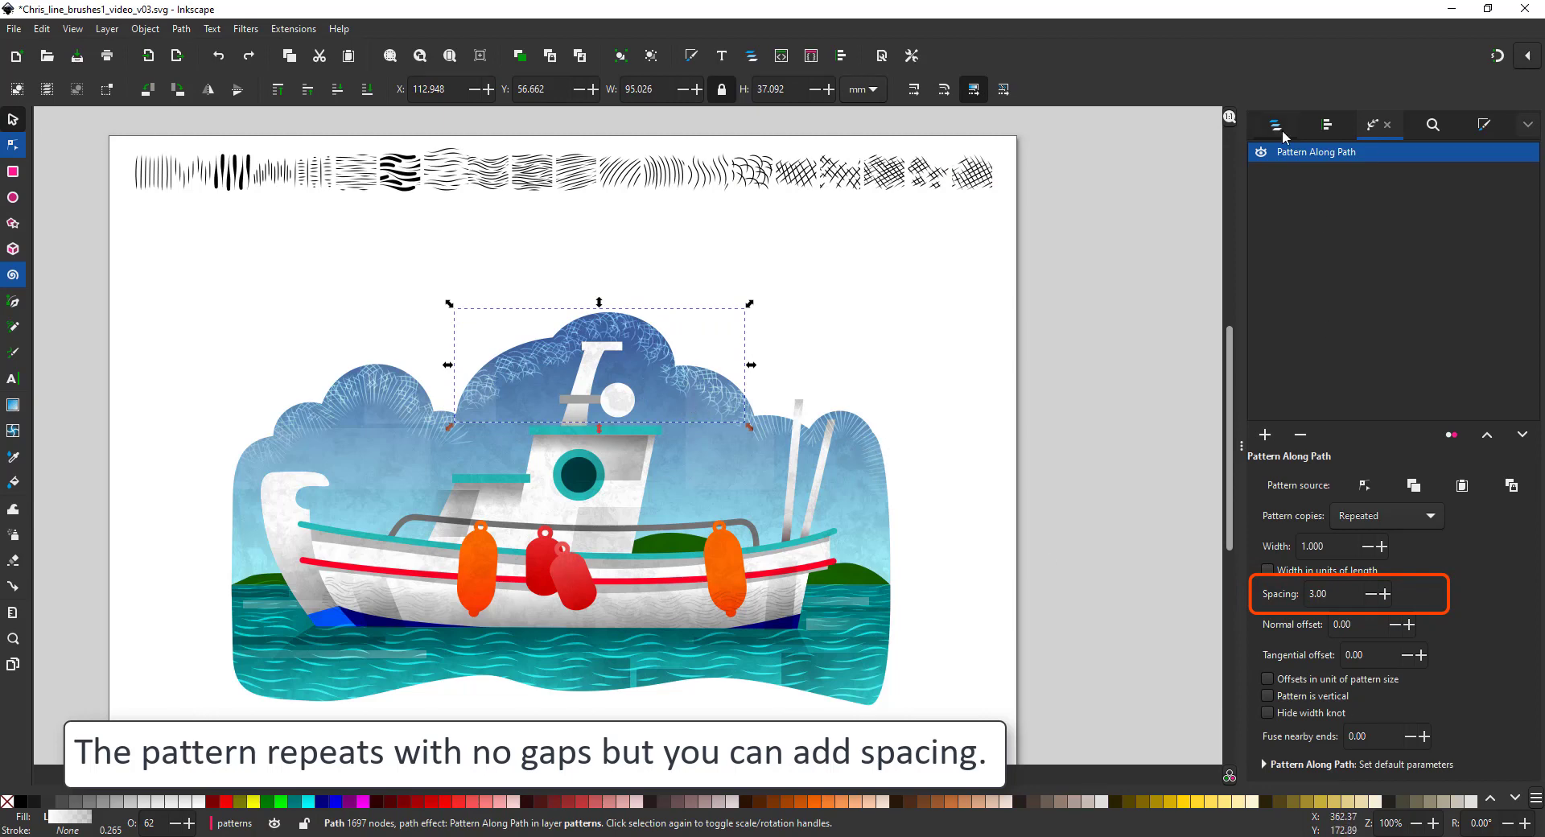
# Move the scale-patterned texture from the middle cloud down over the orange buoy at the stern
pyautogui.click(397, 392)
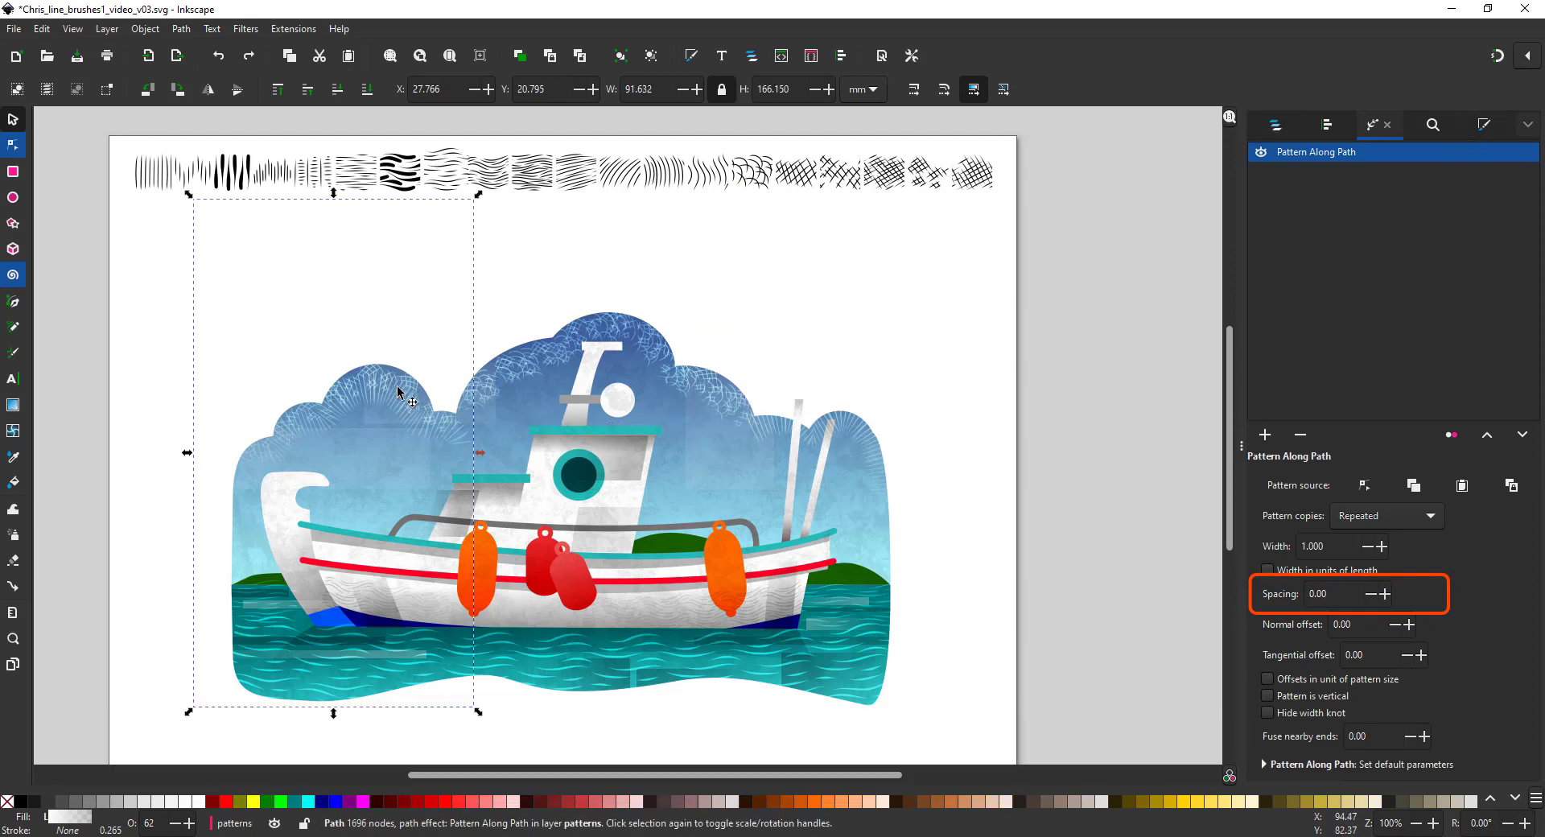
pyautogui.keyDown('ctrl'); pyautogui.click(656, 358); pyautogui.keyUp('ctrl')
pyautogui.moveTo(656, 358); pyautogui.dragTo(713, 563)
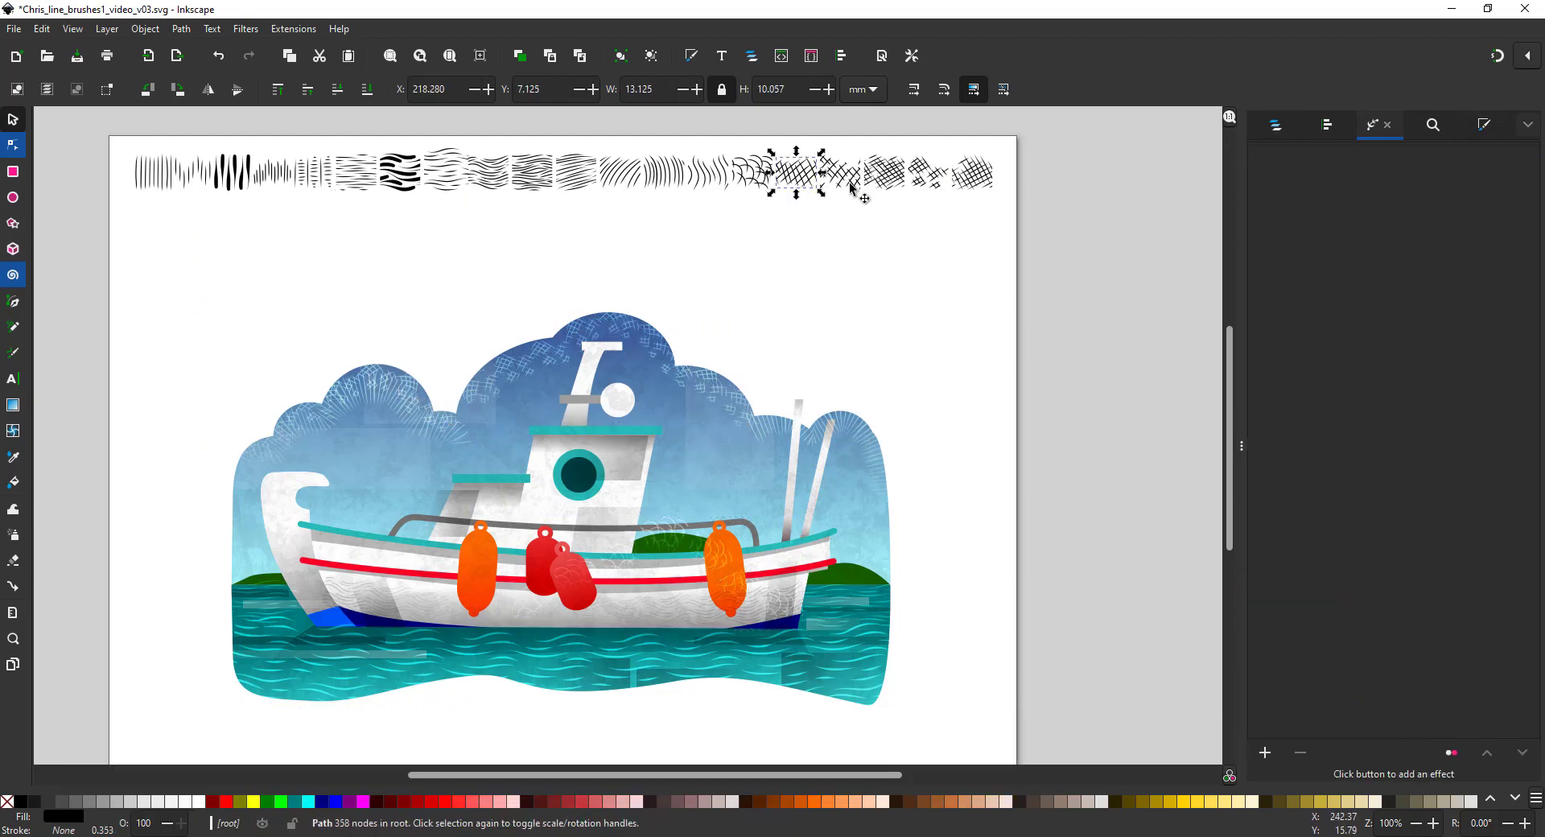
# Delete the vertical-line ray texture from the left cloud
pyautogui.hotkey('ctrl', 'shift', 'z')
pyautogui.hotkey('ctrl', 'z')
pyautogui.hotkey('ctrl', 'shift', 'z')
pyautogui.click(366, 432)
pyautogui.press('Delete')
# Reduce the moved texture to a short straight path on the stern's orange buoy and set its copies to Single, stretched
pyautogui.click(772, 615)
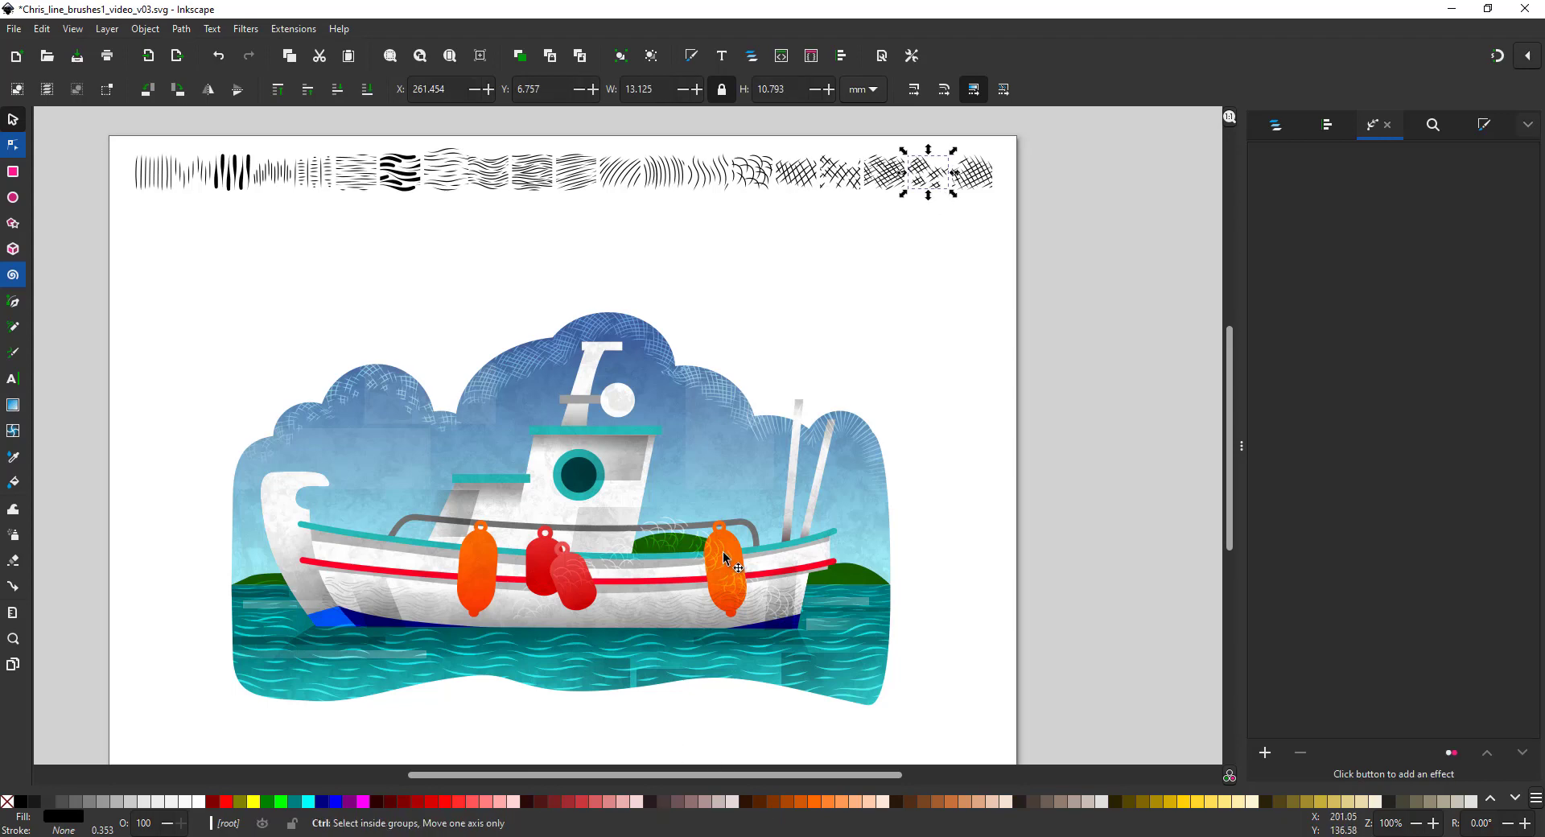
pyautogui.click(13, 146)
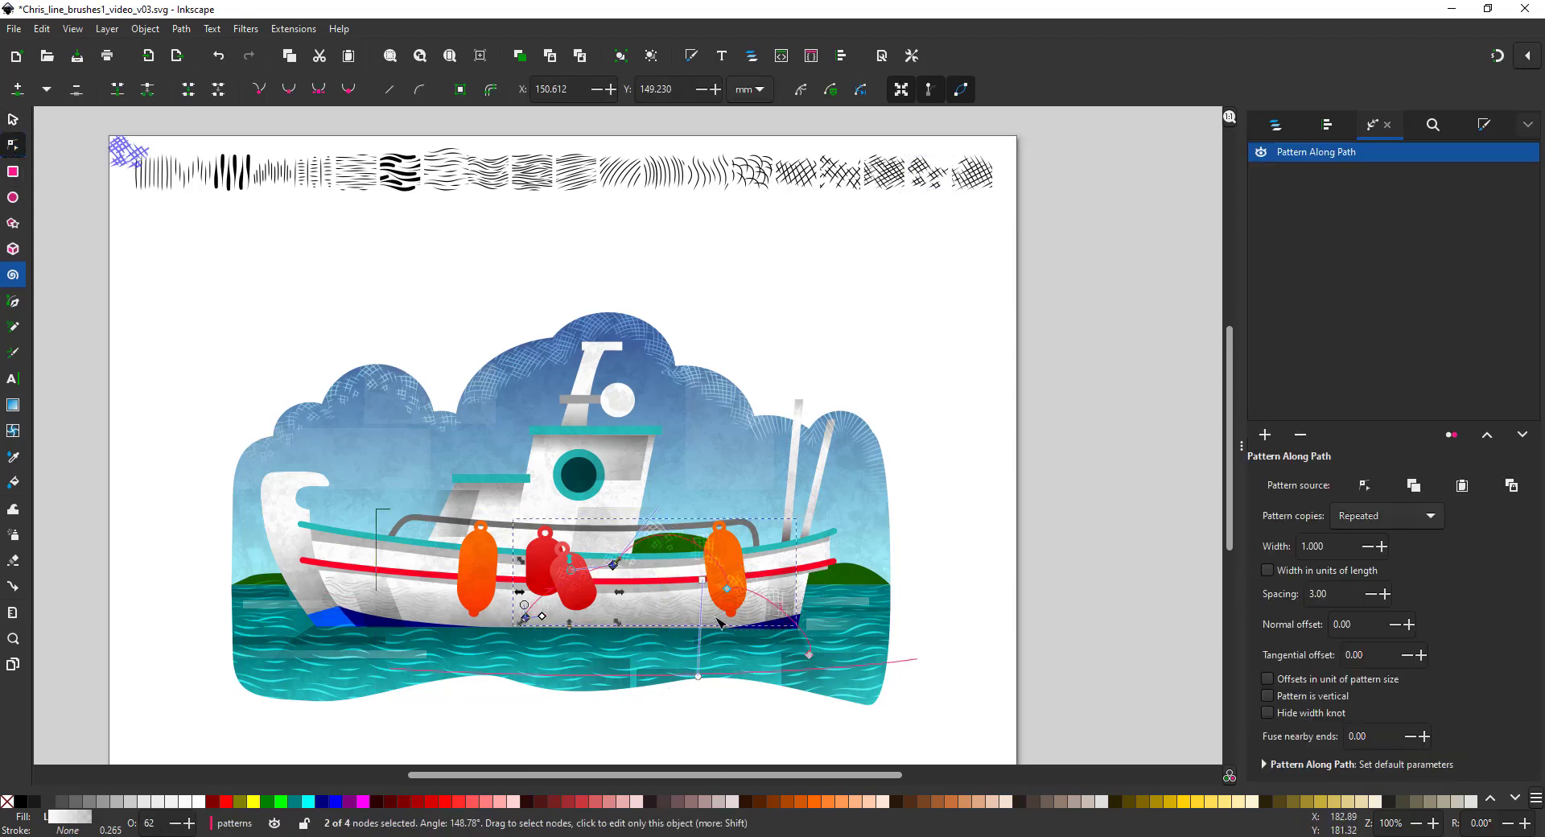
pyautogui.click(810, 656)
pyautogui.press('Delete')
pyautogui.moveTo(793, 615); pyautogui.dragTo(478, 507)
pyautogui.click(390, 89)
pyautogui.click(1366, 520)
pyautogui.click(1373, 588)
# Duplicate the stern buoy's texture and place the copy over the other orange buoy near the bow
pyautogui.click(8, 123)
pyautogui.hotkey('ctrl', 'd')
pyautogui.moveTo(736, 548)
pyautogui.mouseDown()
pyautogui.moveTo(730, 565)
pyautogui.moveTo(475, 561)
pyautogui.moveTo(470, 599)
pyautogui.mouseUp()
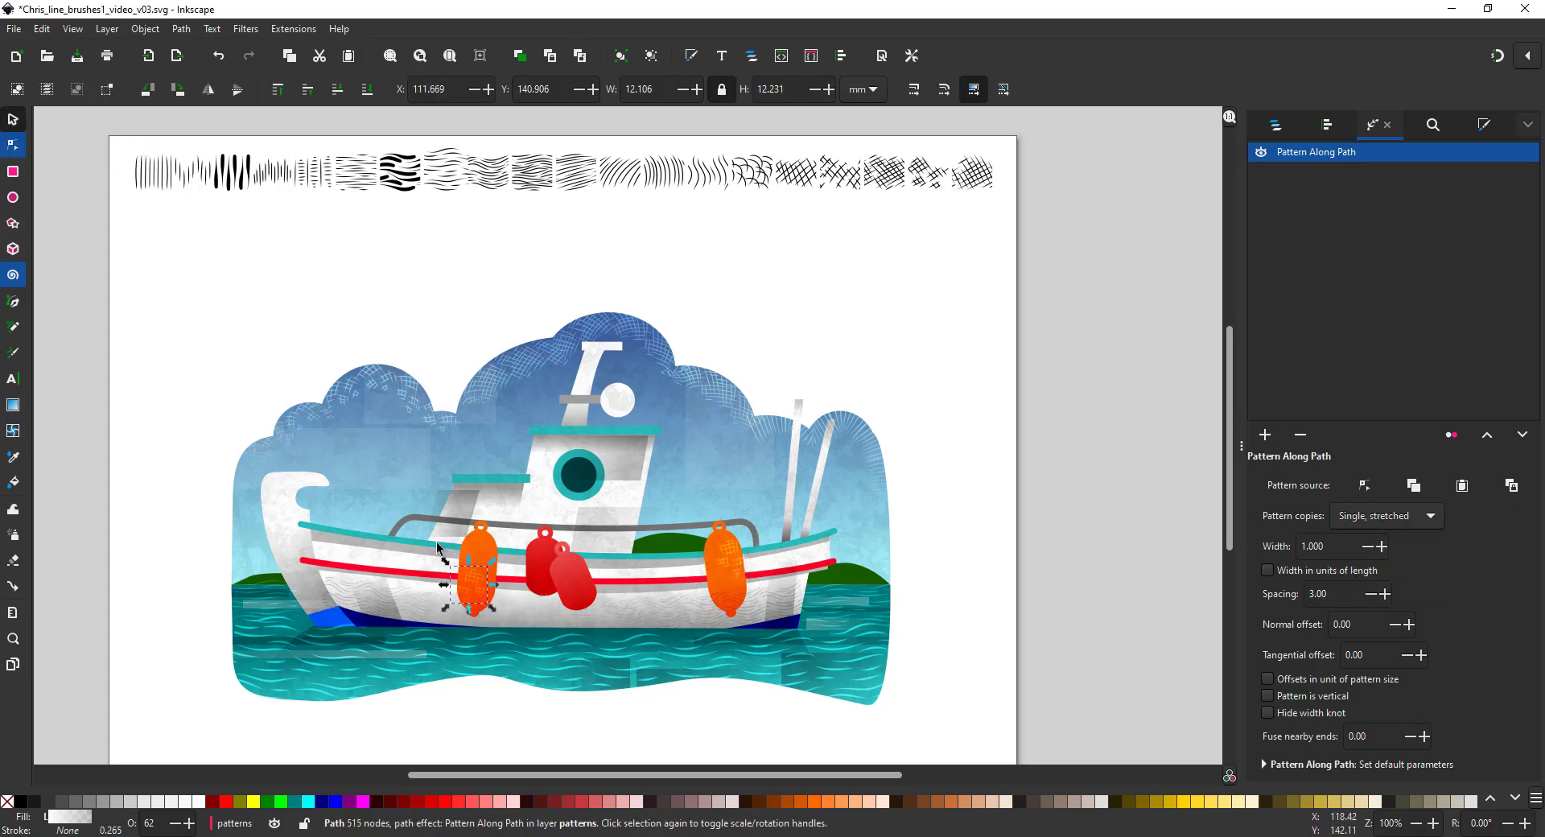
# Place a copy of the right-hand cloud's cross-hatch texture over the sky between the cabin and the rear poles
pyautogui.click(306, 590)
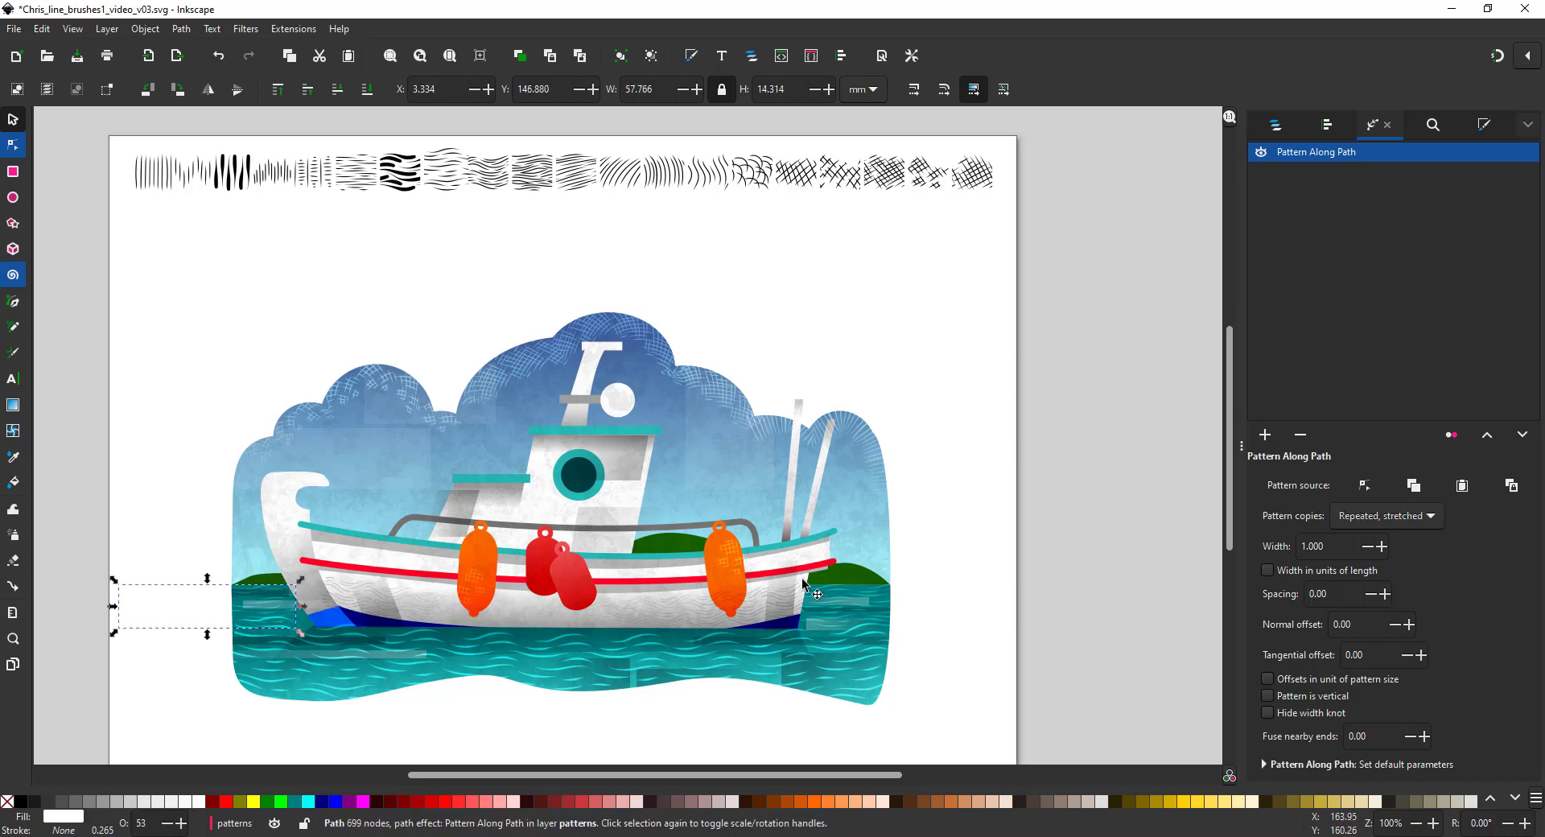
pyautogui.click(697, 408)
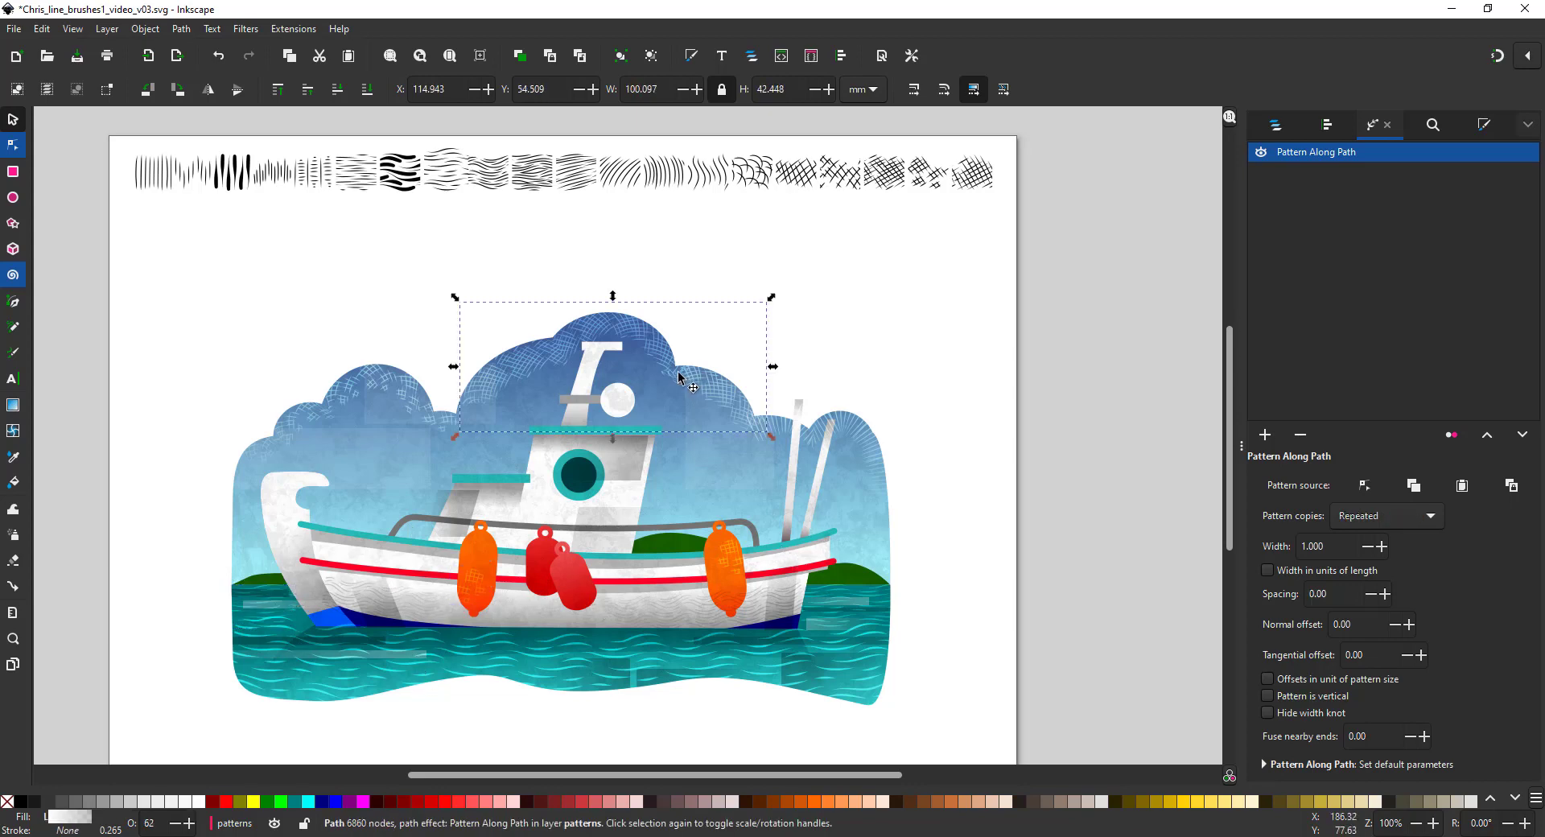
pyautogui.hotkey('ctrl', 'z')
pyautogui.moveTo(695, 410)
pyautogui.mouseDown()
pyautogui.moveTo(689, 459)
pyautogui.moveTo(706, 433)
pyautogui.moveTo(724, 504)
pyautogui.mouseUp()
pyautogui.hotkey('ctrl', 'd')
pyautogui.click(13, 145)
pyautogui.moveTo(501, 501)
pyautogui.mouseDown()
pyautogui.moveTo(656, 475)
pyautogui.moveTo(728, 412)
pyautogui.mouseUp()
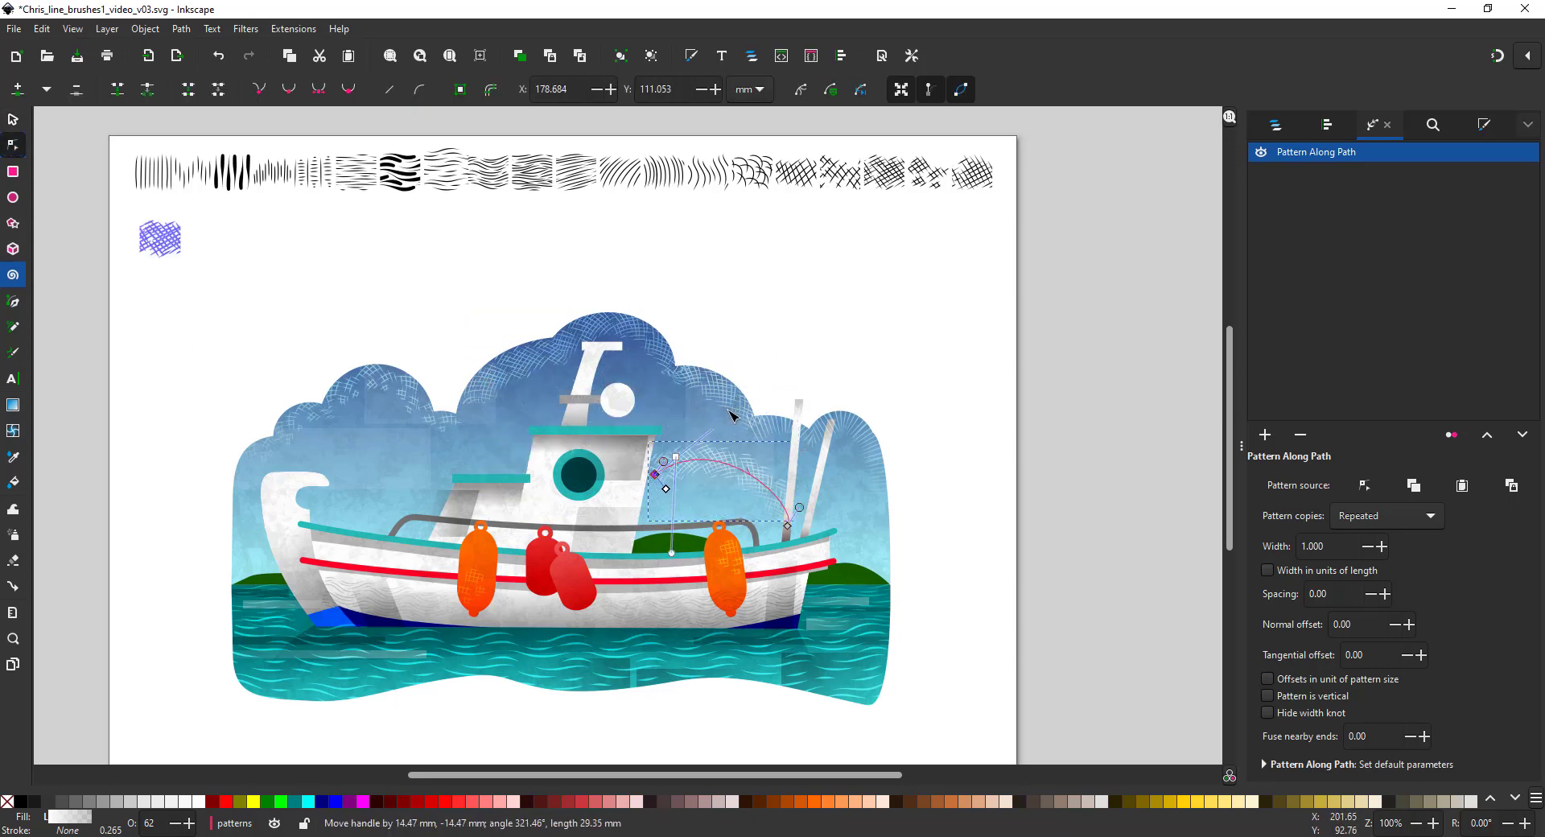
# Add a node to the copied texture's path, stretch it to the scene's edge behind the poles and flip it horizontally
pyautogui.doubleClick(744, 471)
pyautogui.moveTo(787, 525); pyautogui.dragTo(839, 495)
pyautogui.moveTo(793, 432); pyautogui.dragTo(792, 432)
pyautogui.click(744, 471)
pyautogui.click(259, 90)
pyautogui.moveTo(774, 487); pyautogui.dragTo(760, 449)
pyautogui.moveTo(838, 491); pyautogui.dragTo(887, 553)
pyautogui.click(735, 504)
pyautogui.press('h')
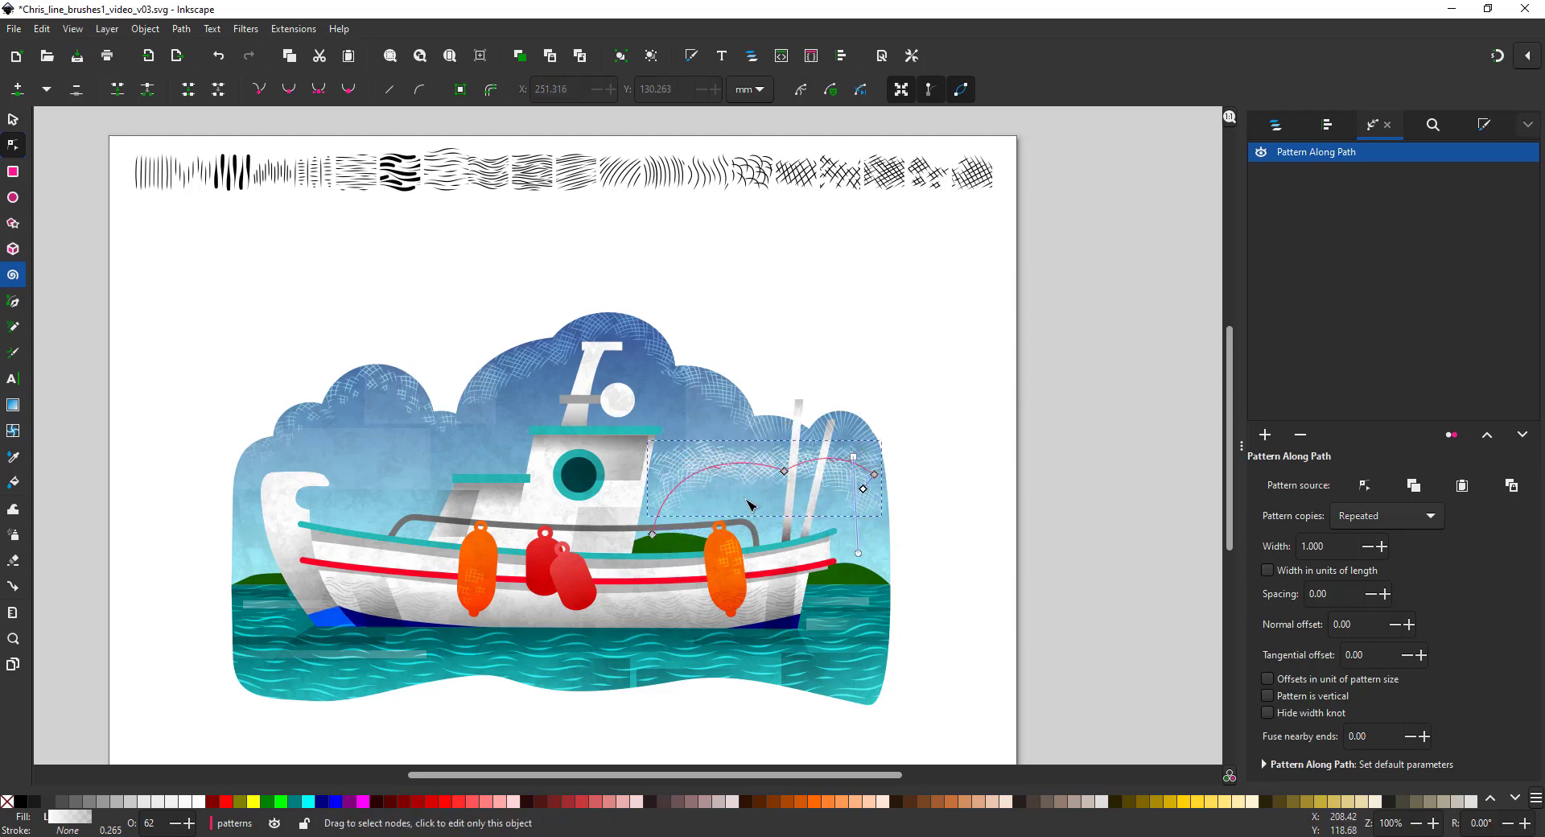
pyautogui.press('s')
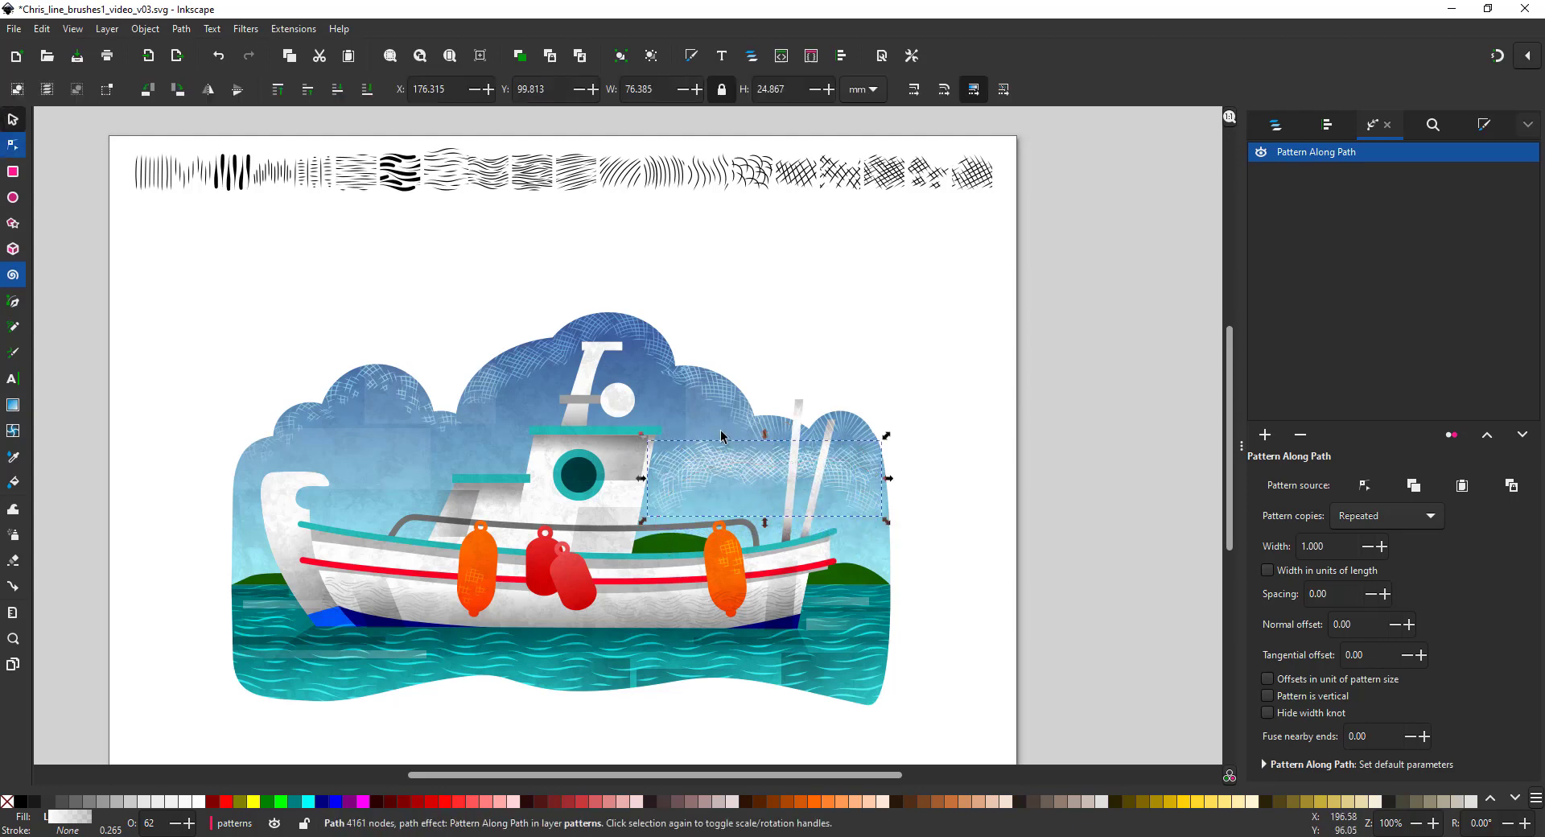
# Place copies of the long cross-hatch texture over the sky above the bow and over the left cloud
pyautogui.click(342, 454)
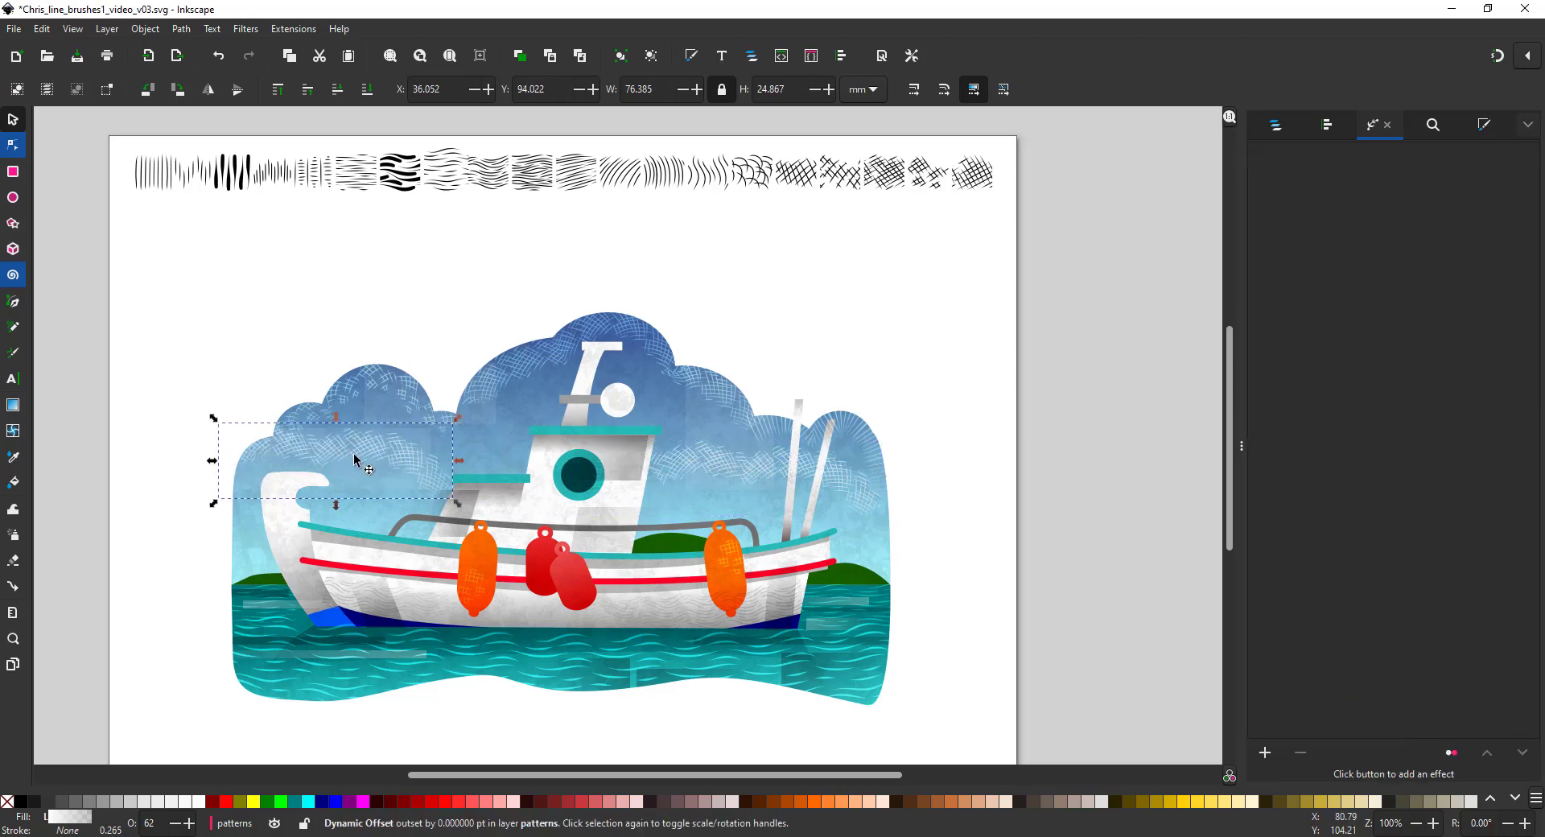
pyautogui.moveTo(344, 453)
pyautogui.mouseDown()
pyautogui.moveTo(450, 429)
pyautogui.moveTo(403, 398)
pyautogui.moveTo(434, 417)
pyautogui.mouseUp()
pyautogui.press('n')
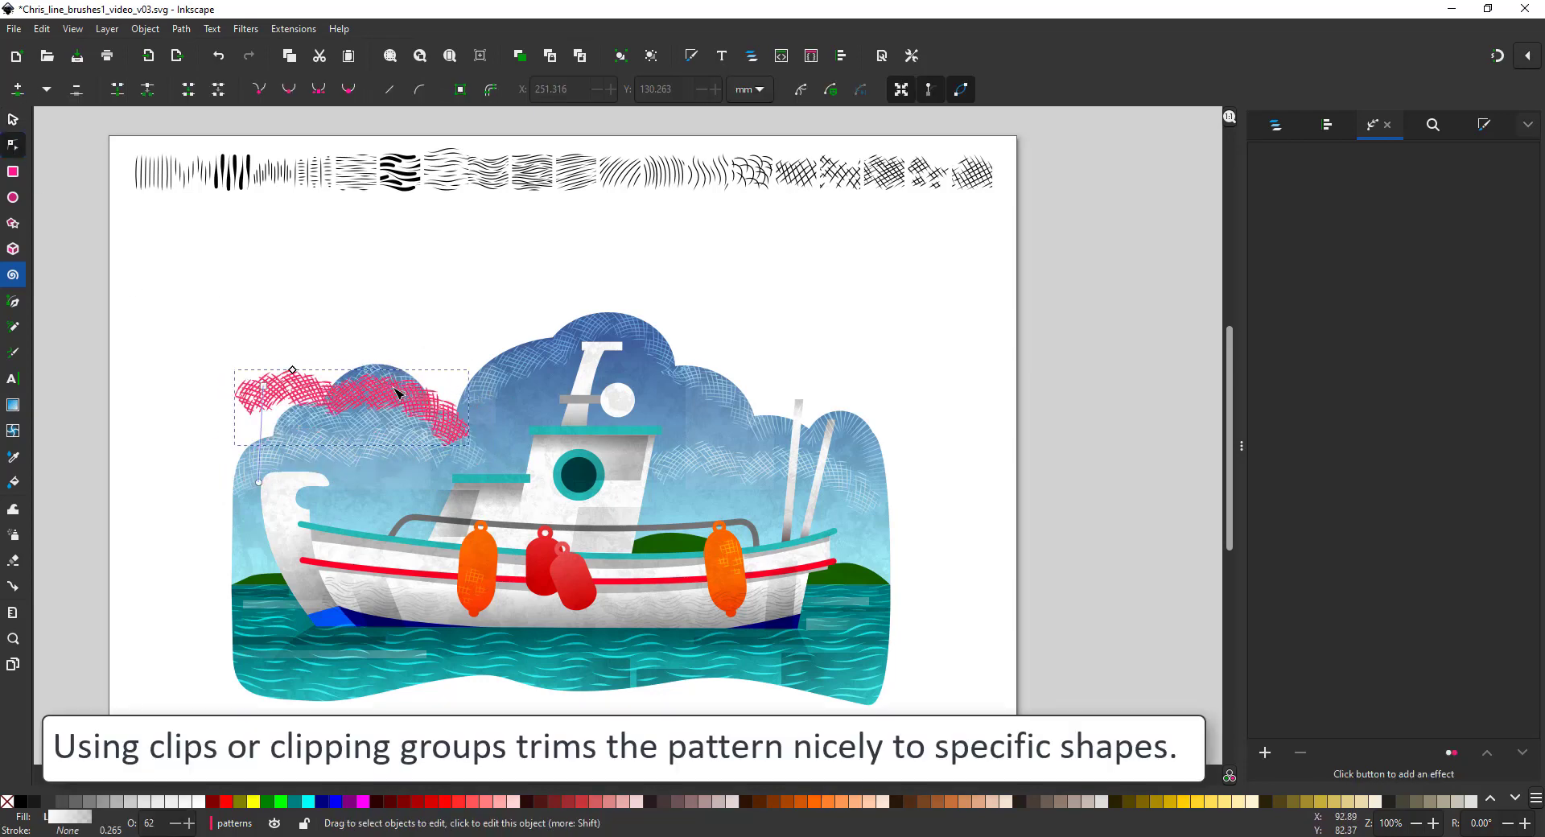
pyautogui.click(383, 323)
# Lengthen the short cross-hatch path beside the cabin and reposition its nodes over the middle cloud, left of the mast
pyautogui.click(722, 463)
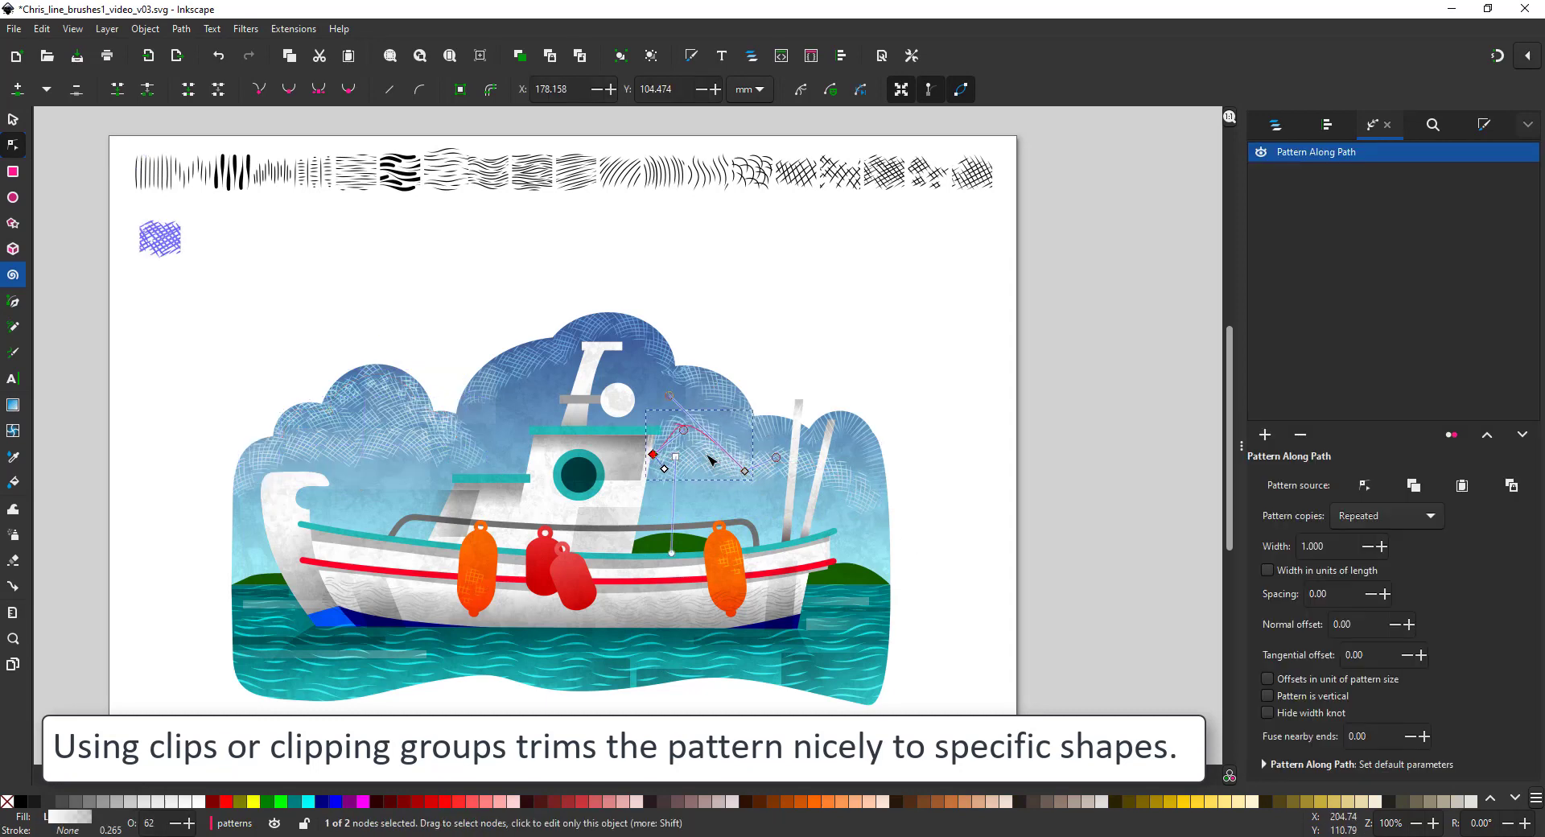
pyautogui.moveTo(746, 471); pyautogui.dragTo(777, 462)
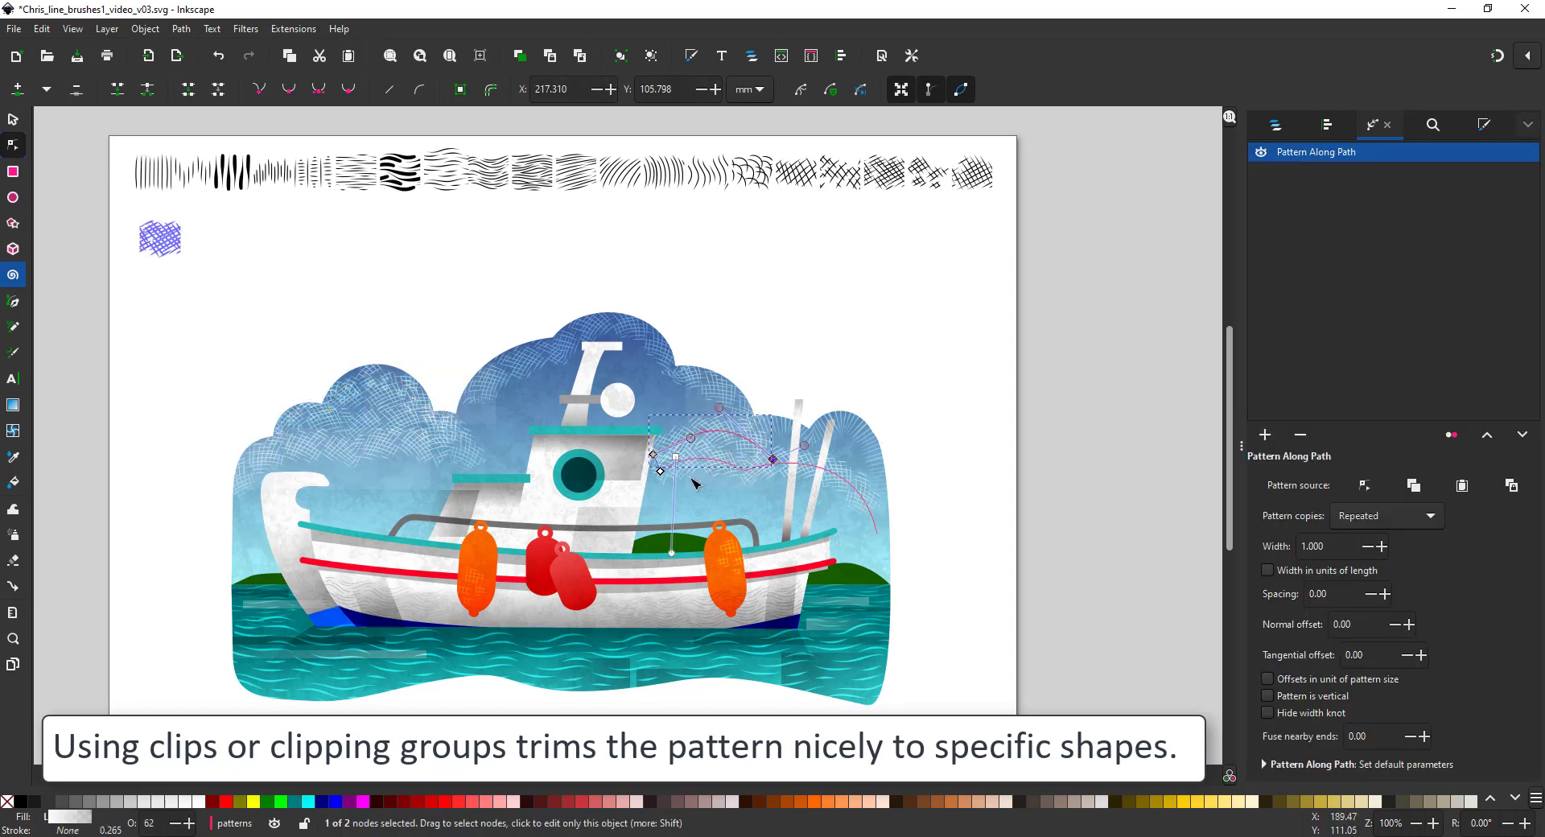
pyautogui.moveTo(653, 454); pyautogui.dragTo(470, 402)
pyautogui.moveTo(773, 459); pyautogui.dragTo(570, 421)
pyautogui.moveTo(517, 369); pyautogui.dragTo(629, 477)
# Duplicate the cross-hatch texture, reshape its path over the upper cabin wall and fill the copy with black
pyautogui.hotkey('ctrl', 'd')
pyautogui.moveTo(570, 421)
pyautogui.mouseDown()
pyautogui.moveTo(566, 461)
pyautogui.moveTo(540, 470)
pyautogui.moveTo(583, 462)
pyautogui.mouseUp()
pyautogui.moveTo(511, 441); pyautogui.dragTo(561, 459)
pyautogui.moveTo(538, 465); pyautogui.dragTo(525, 456)
pyautogui.click(23, 805)
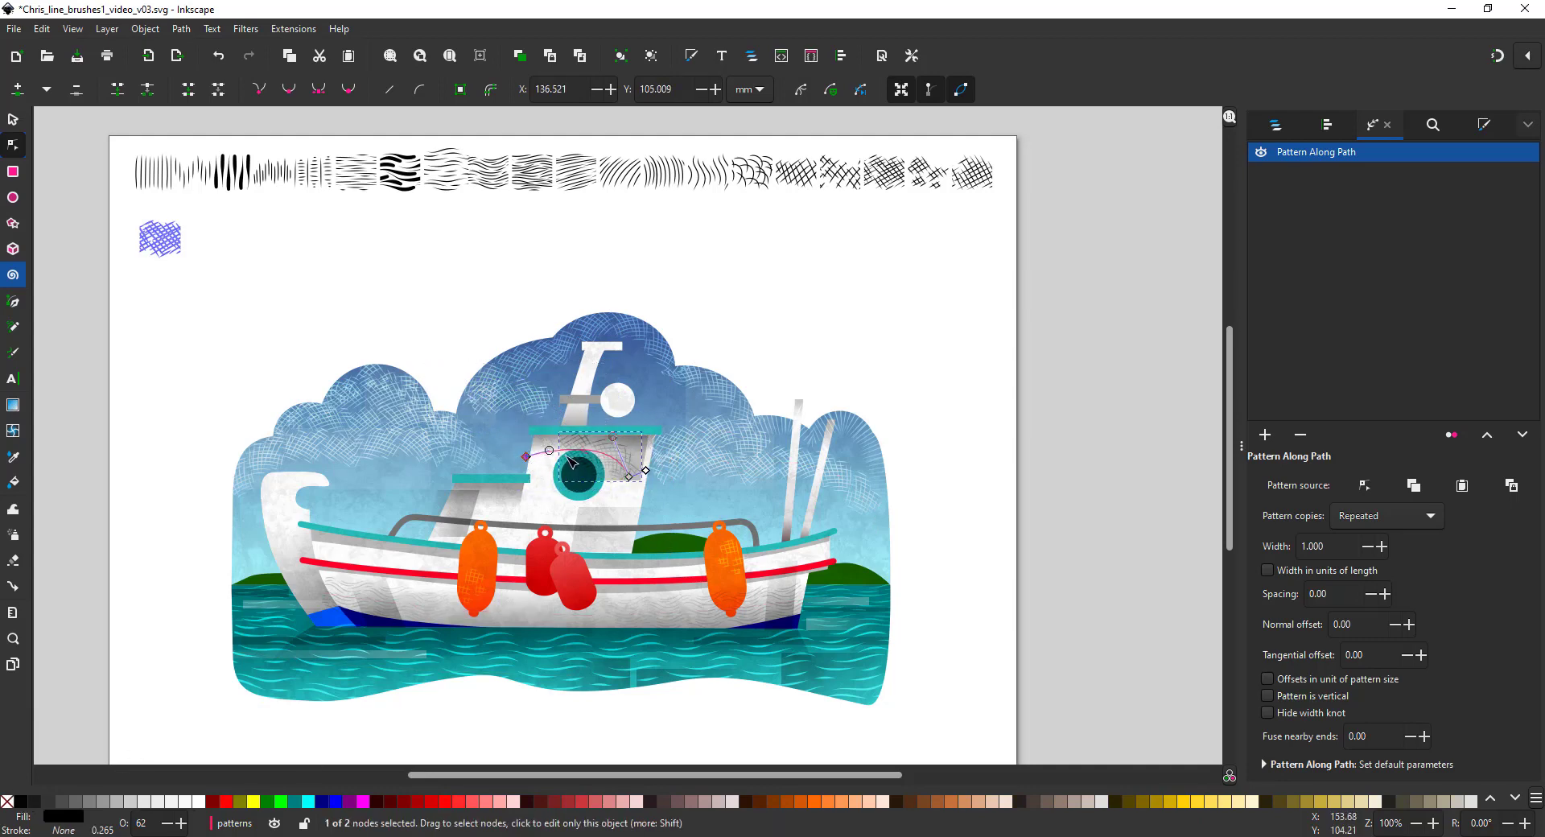
# Refine the black cabin texture's path across the porthole and set its pattern width to -1.124
pyautogui.moveTo(530, 460); pyautogui.dragTo(517, 463)
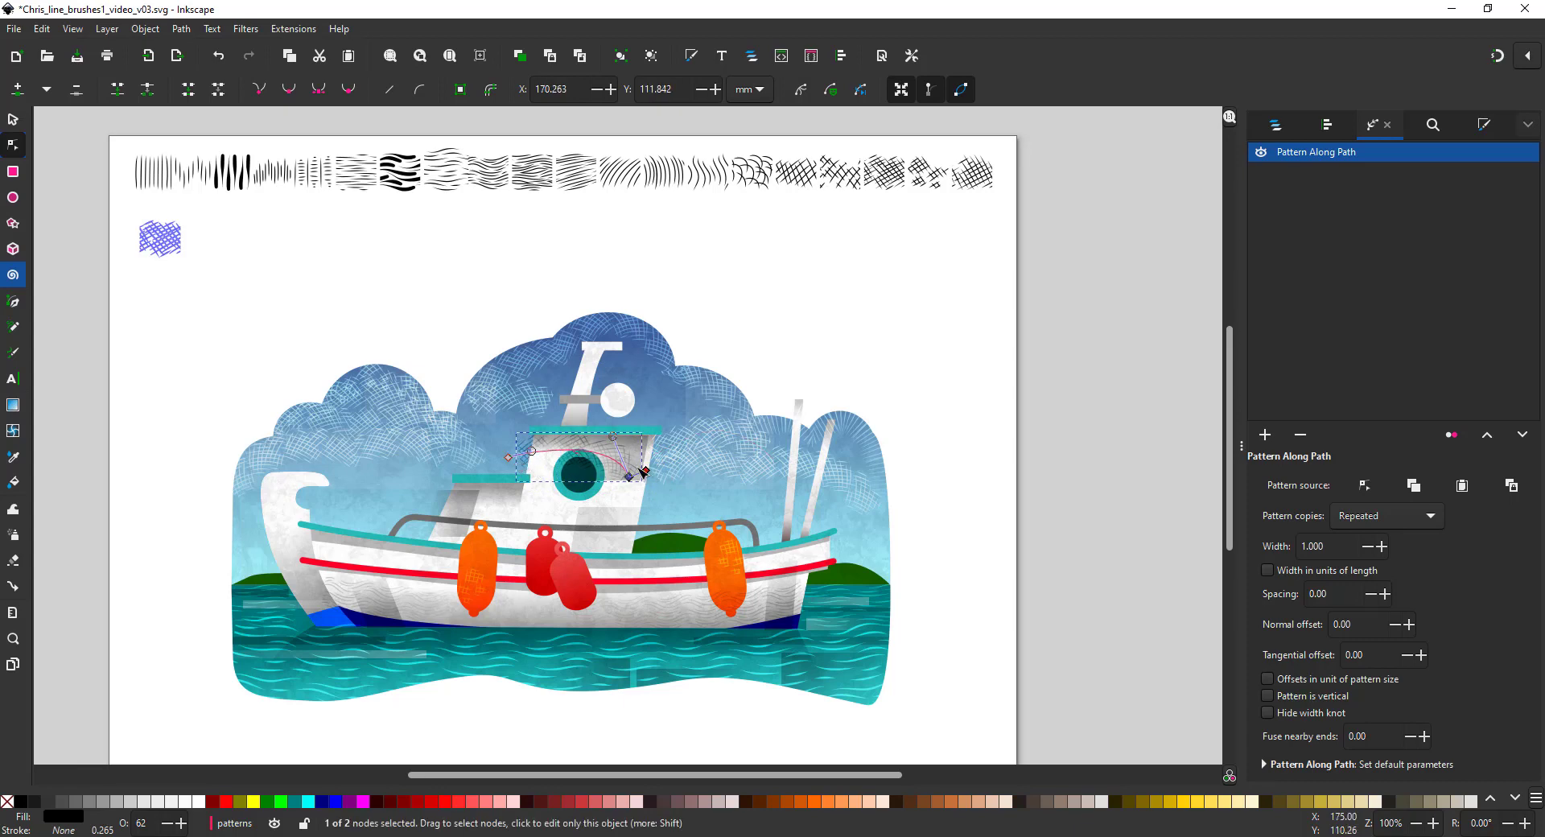
pyautogui.moveTo(621, 460); pyautogui.dragTo(623, 470)
pyautogui.moveTo(524, 469); pyautogui.dragTo(516, 478)
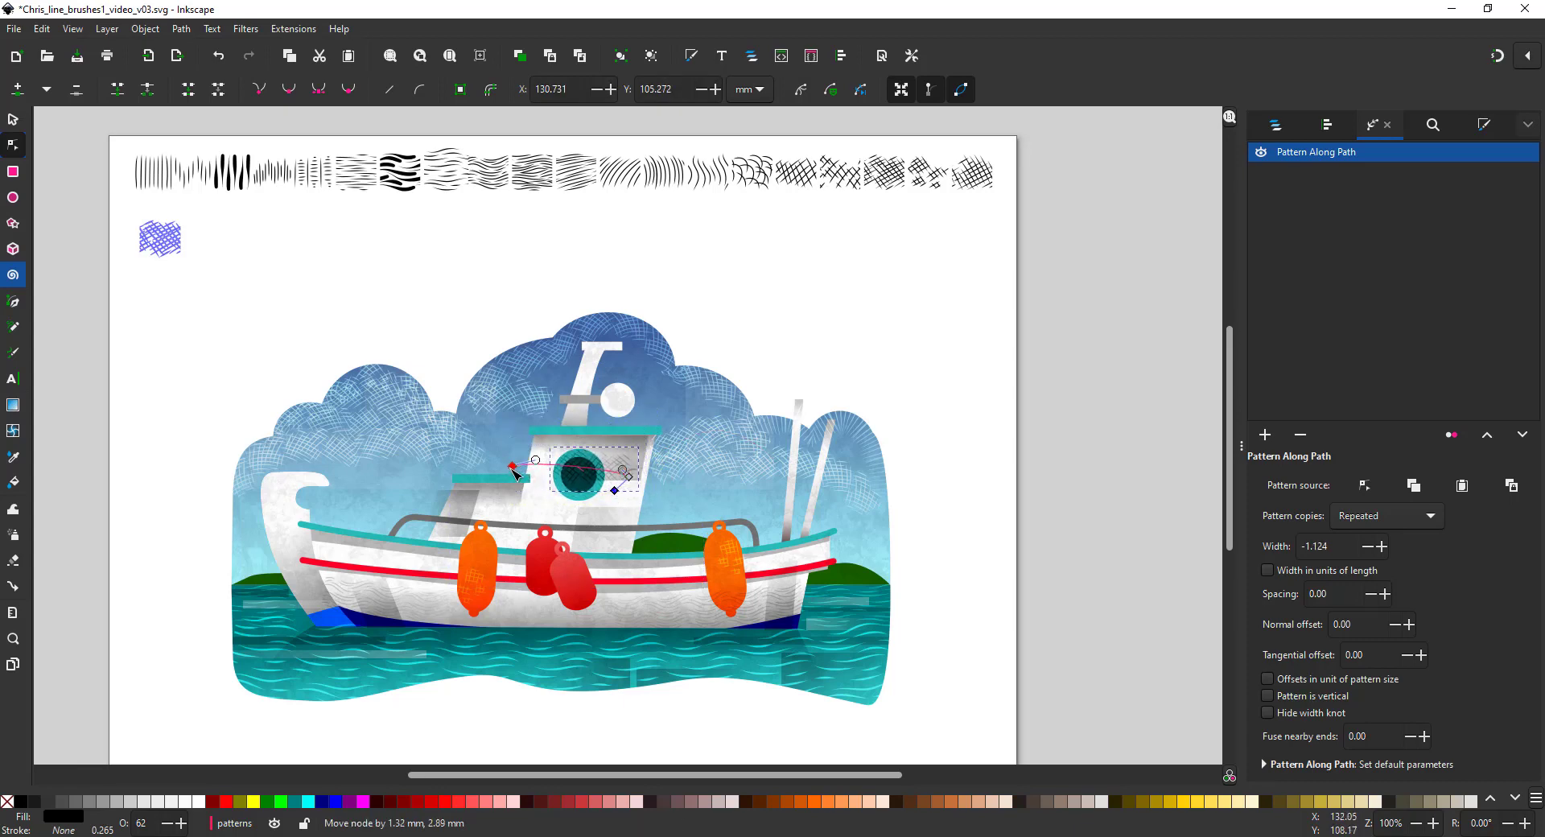
pyautogui.click(13, 123)
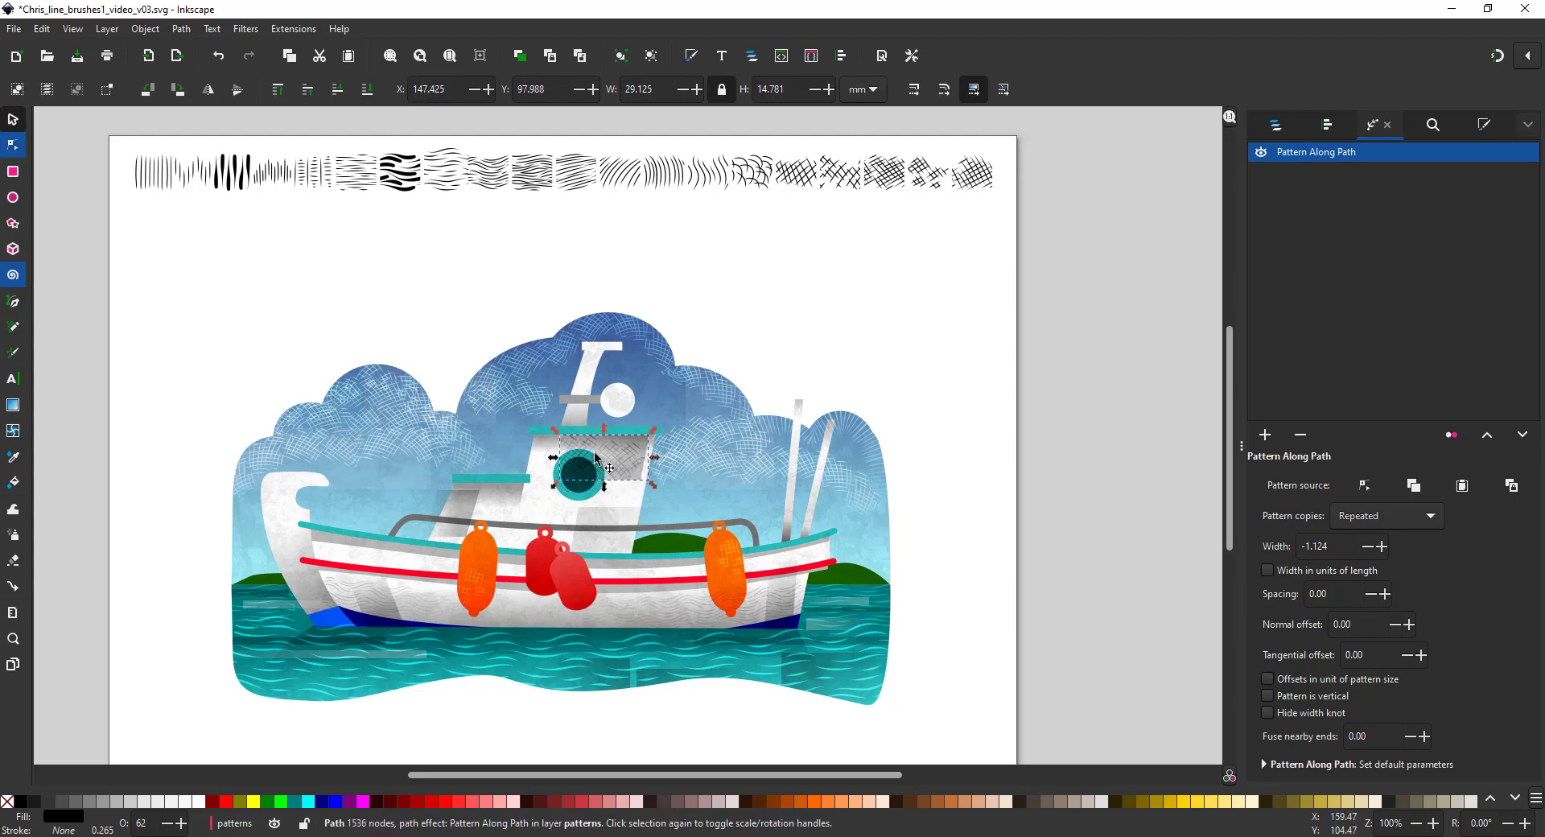
# Place a cabin texture with the open cross-hatch brush along the lower cabin, using Multiply blending at 18.2% opacity
pyautogui.click(846, 184)
pyautogui.click(616, 469)
pyautogui.moveTo(615, 469); pyautogui.dragTo(637, 544)
pyautogui.press('n')
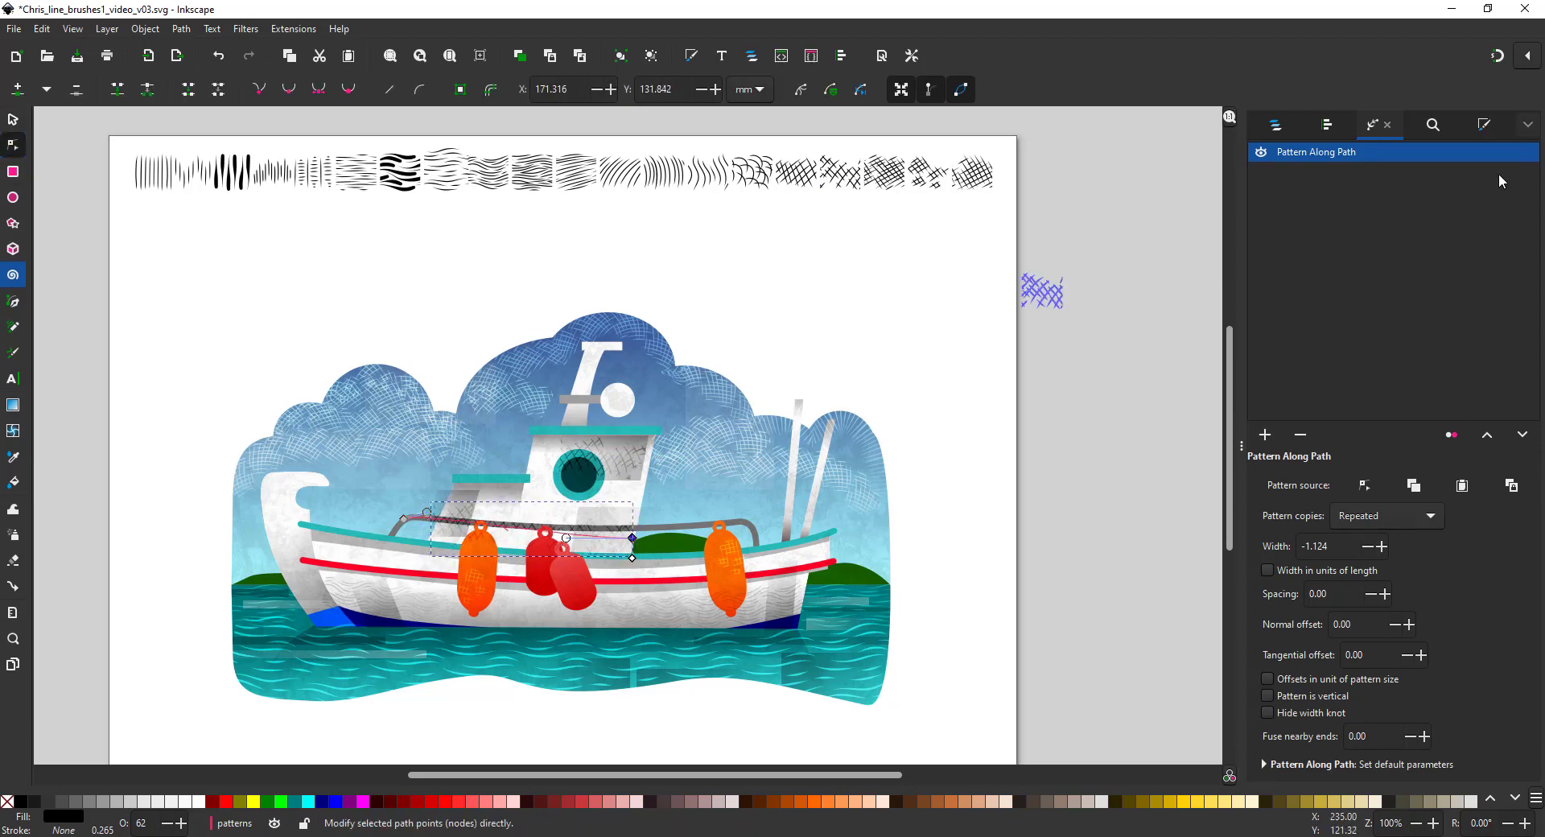
pyautogui.click(1481, 124)
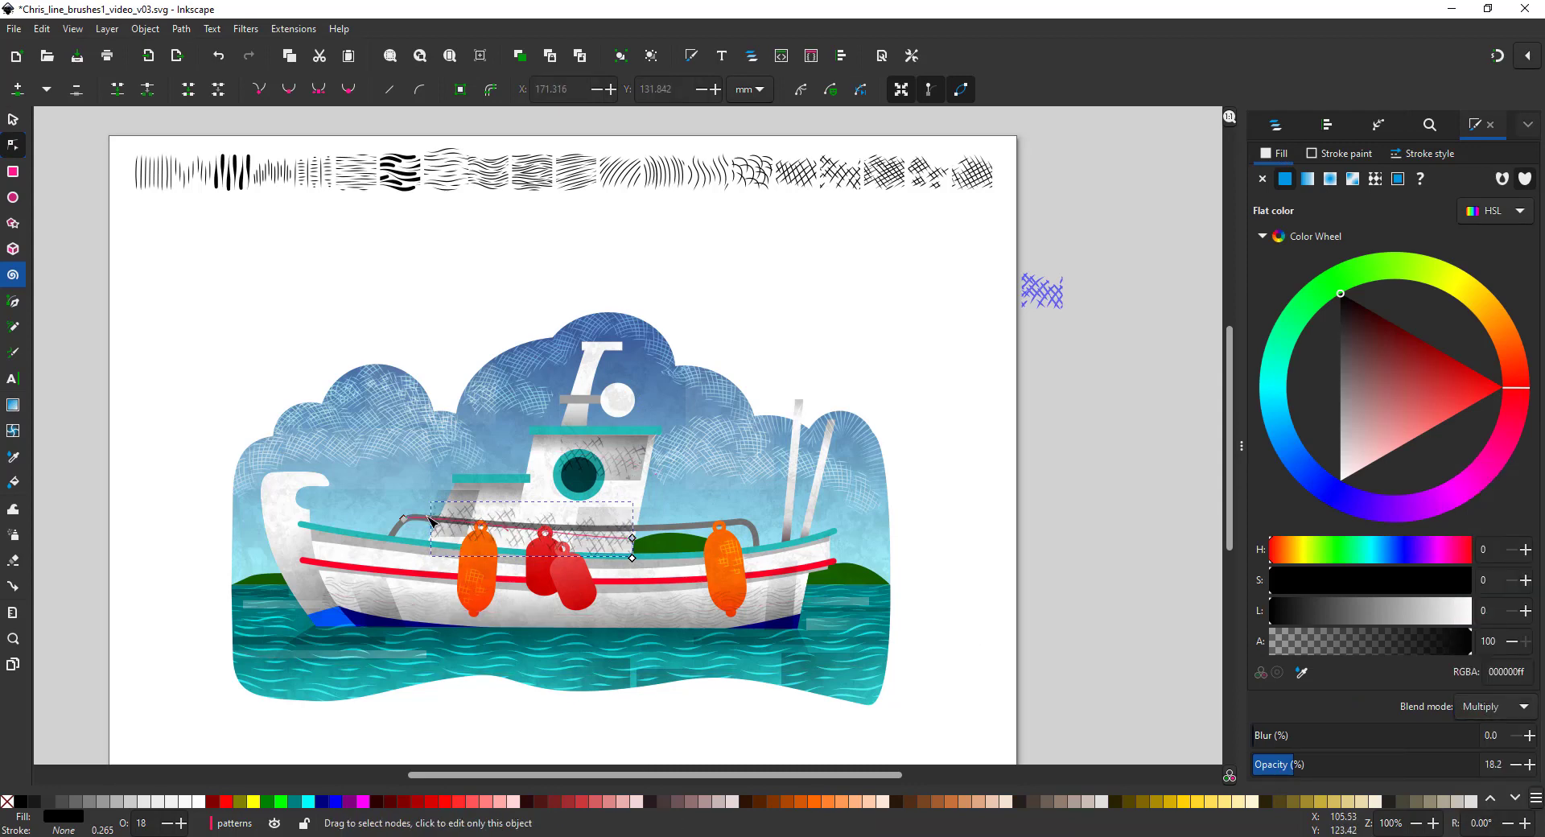
# Reshape a black cross-hatch texture's path so it runs diagonally down the tall prow at the bow
pyautogui.moveTo(430, 519); pyautogui.dragTo(269, 481)
pyautogui.moveTo(629, 551); pyautogui.dragTo(322, 636)
pyautogui.moveTo(192, 633); pyautogui.dragTo(273, 518)
pyautogui.click(324, 624)
pyautogui.moveTo(259, 623); pyautogui.dragTo(305, 604)
pyautogui.moveTo(269, 482); pyautogui.dragTo(270, 465)
# Fade the prow texture with a black-to-transparent linear gradient along its height
pyautogui.moveTo(309, 636); pyautogui.dragTo(267, 468)
pyautogui.click(13, 405)
pyautogui.click(13, 120)
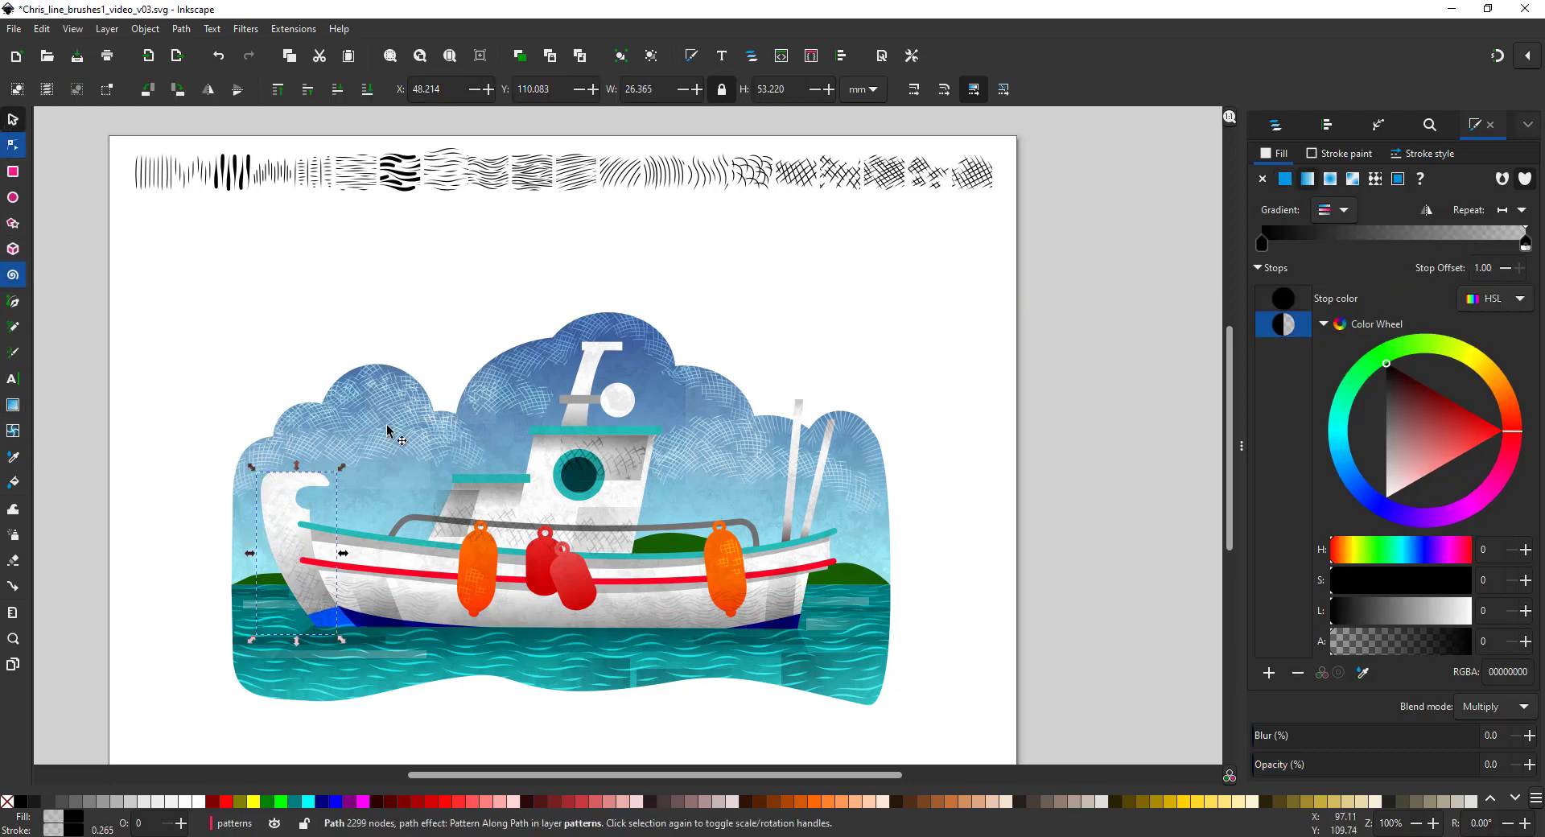
# Copy the orange buoy's texture onto the front red buoy
pyautogui.click(477, 580)
pyautogui.moveTo(478, 579)
pyautogui.mouseDown()
pyautogui.moveTo(466, 569)
pyautogui.moveTo(483, 591)
pyautogui.moveTo(724, 594)
pyautogui.moveTo(736, 566)
pyautogui.mouseUp()
pyautogui.moveTo(731, 593); pyautogui.dragTo(727, 602)
pyautogui.hotkey('ctrl', 'v')
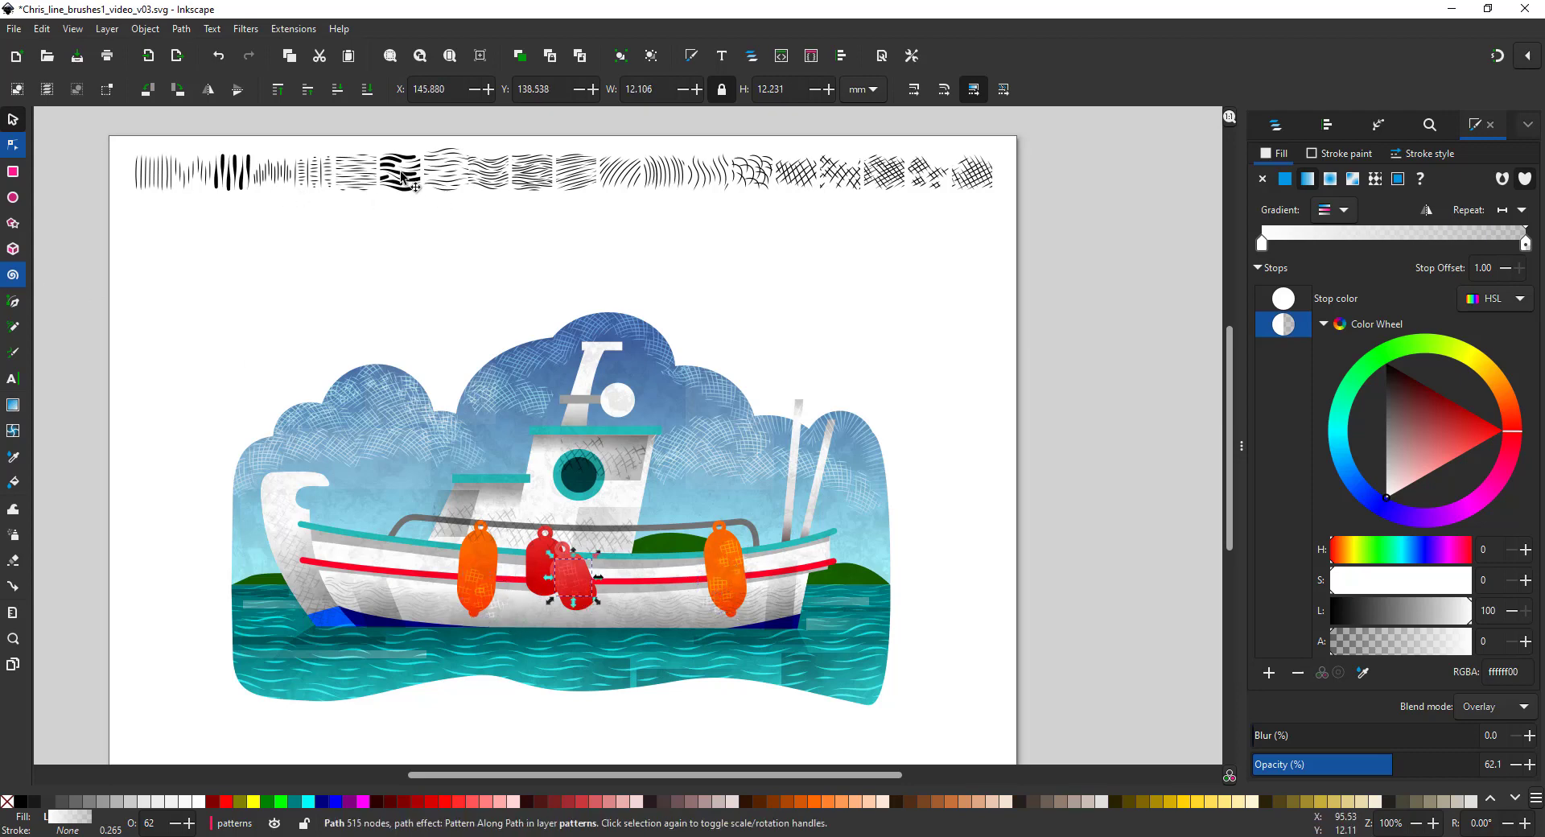
# Replace the front red buoy's pattern source with the thick vertical-line brush
pyautogui.click(229, 174)
pyautogui.hotkey('ctrl', 'c')
pyautogui.click(573, 585)
pyautogui.click(1379, 124)
pyautogui.click(1511, 485)
# Place a copy of the thick-line texture on the red buoy behind and fit its path
pyautogui.moveTo(607, 564); pyautogui.dragTo(526, 543)
pyautogui.press('n')
pyautogui.press('s')
pyautogui.press('Escape')
# Draw a four-node path across the water below the hull and smooth it into a gentle wave
pyautogui.click(13, 302)
pyautogui.click(370, 665)
pyautogui.click(467, 648)
pyautogui.click(595, 665)
pyautogui.doubleClick(697, 648)
pyautogui.press('n')
pyautogui.click(320, 90)
# Give the water path a flat dark teal fill and remove its stroke
pyautogui.click(1485, 126)
pyautogui.click(1285, 179)
pyautogui.moveTo(1359, 420); pyautogui.dragTo(1342, 296)
pyautogui.click(1277, 413)
pyautogui.click(1386, 441)
pyautogui.click(1339, 154)
pyautogui.click(1263, 180)
# Add the Pattern Along Path effect to the teal water path
pyautogui.click(1379, 125)
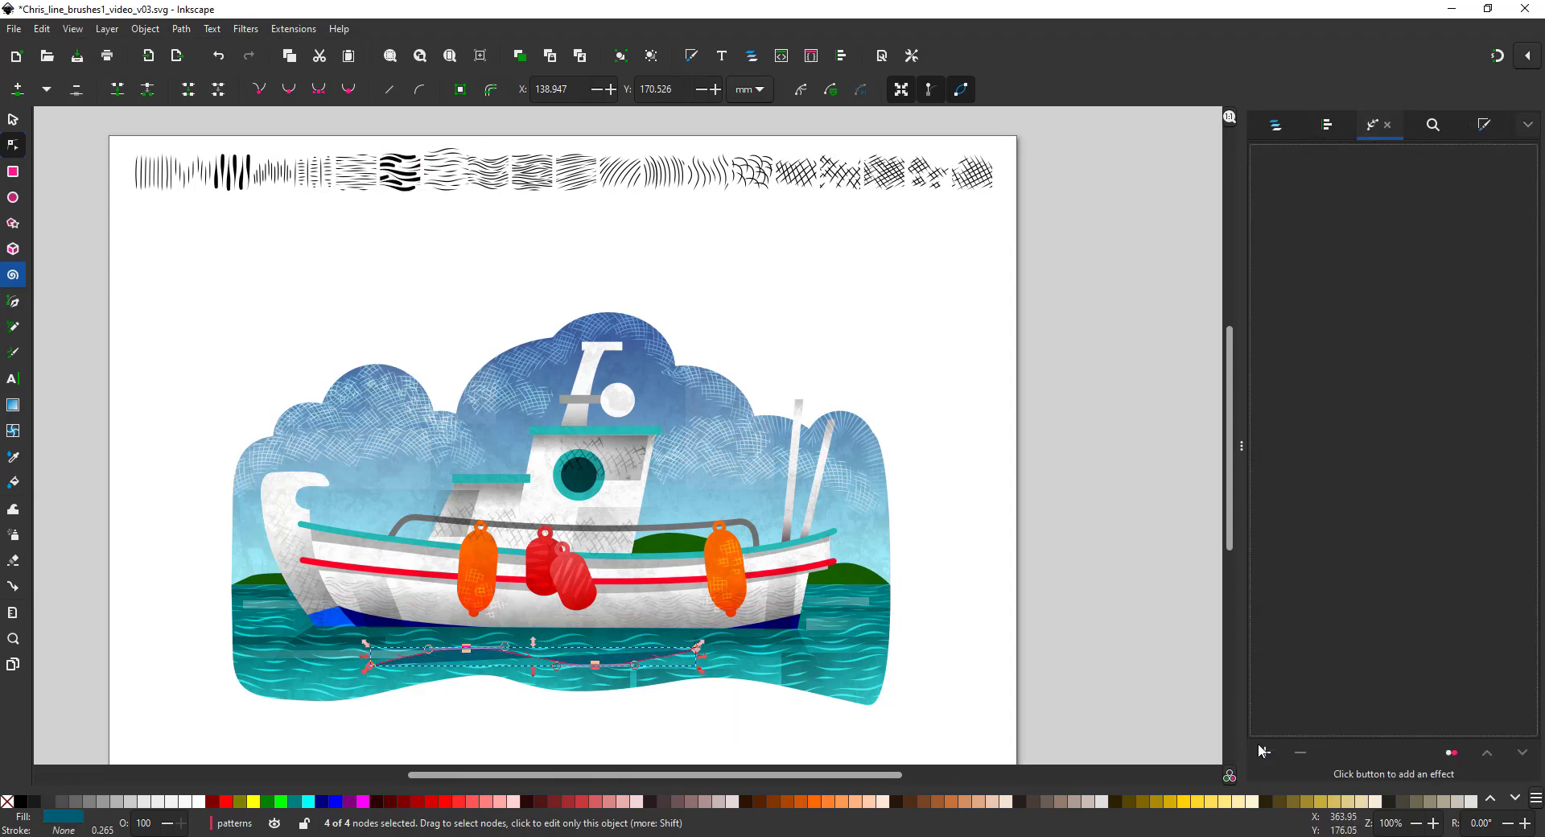
pyautogui.click(1265, 755)
pyautogui.click(956, 550)
pyautogui.click(401, 171)
pyautogui.click(475, 655)
pyautogui.click(1511, 485)
pyautogui.hotkey('ctrl', 'z')
# Apply the thick wavy brush as the water path's pattern source and set its copies to Repeated
pyautogui.click(13, 119)
pyautogui.click(389, 169)
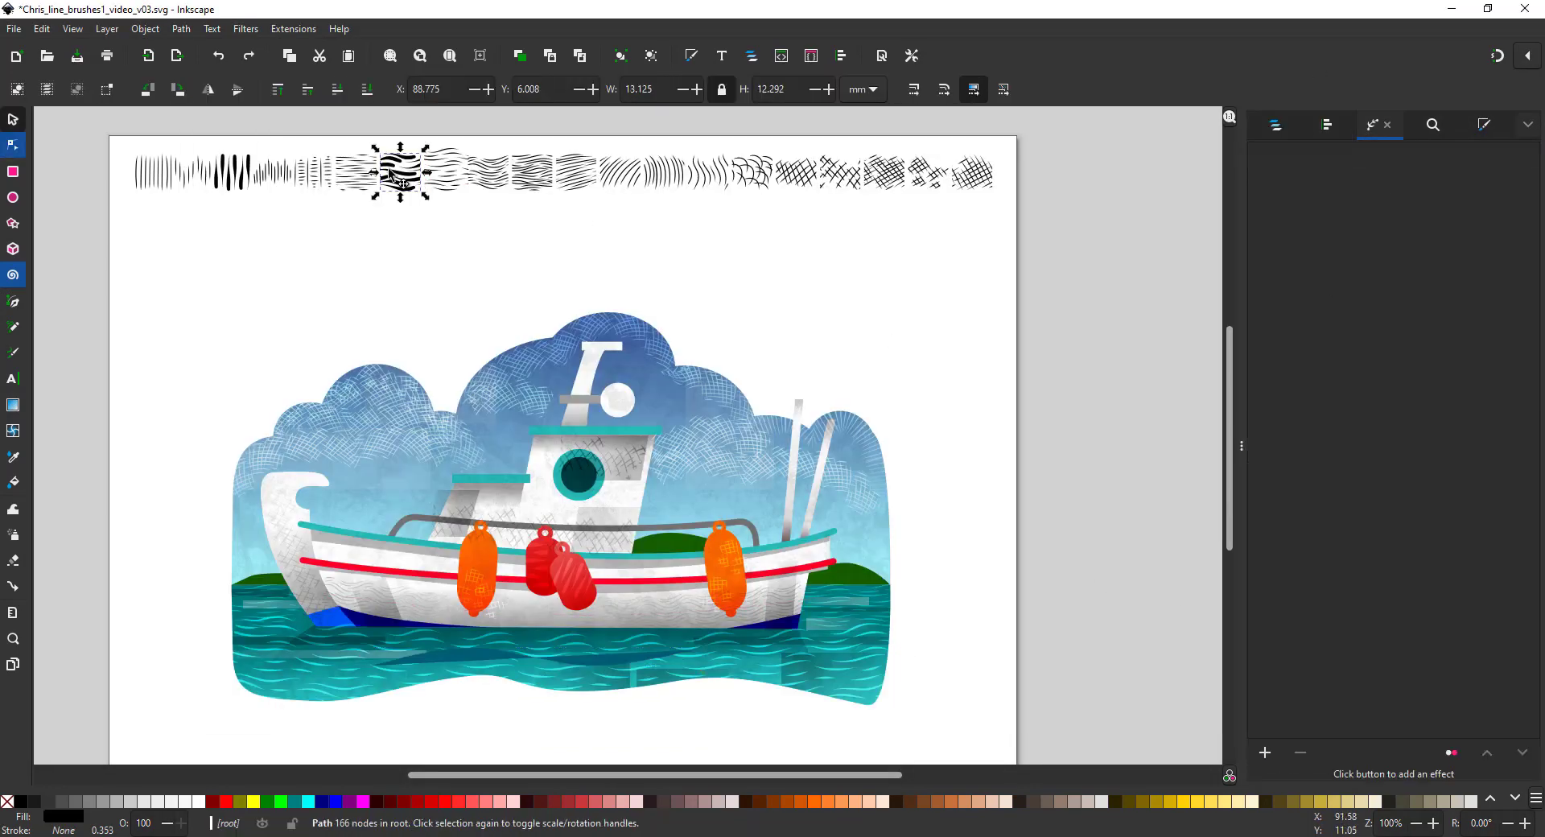
pyautogui.hotkey('ctrl', 'c')
pyautogui.click(494, 659)
pyautogui.click(1386, 516)
pyautogui.click(1360, 465)
# Widen the wave pattern to 3.380 and stretch the texture across most of the water
pyautogui.click(13, 146)
pyautogui.click(696, 650)
pyautogui.moveTo(370, 684); pyautogui.dragTo(370, 729)
pyautogui.click(13, 119)
pyautogui.moveTo(704, 656); pyautogui.dragTo(923, 684)
pyautogui.moveTo(804, 666); pyautogui.dragTo(737, 668)
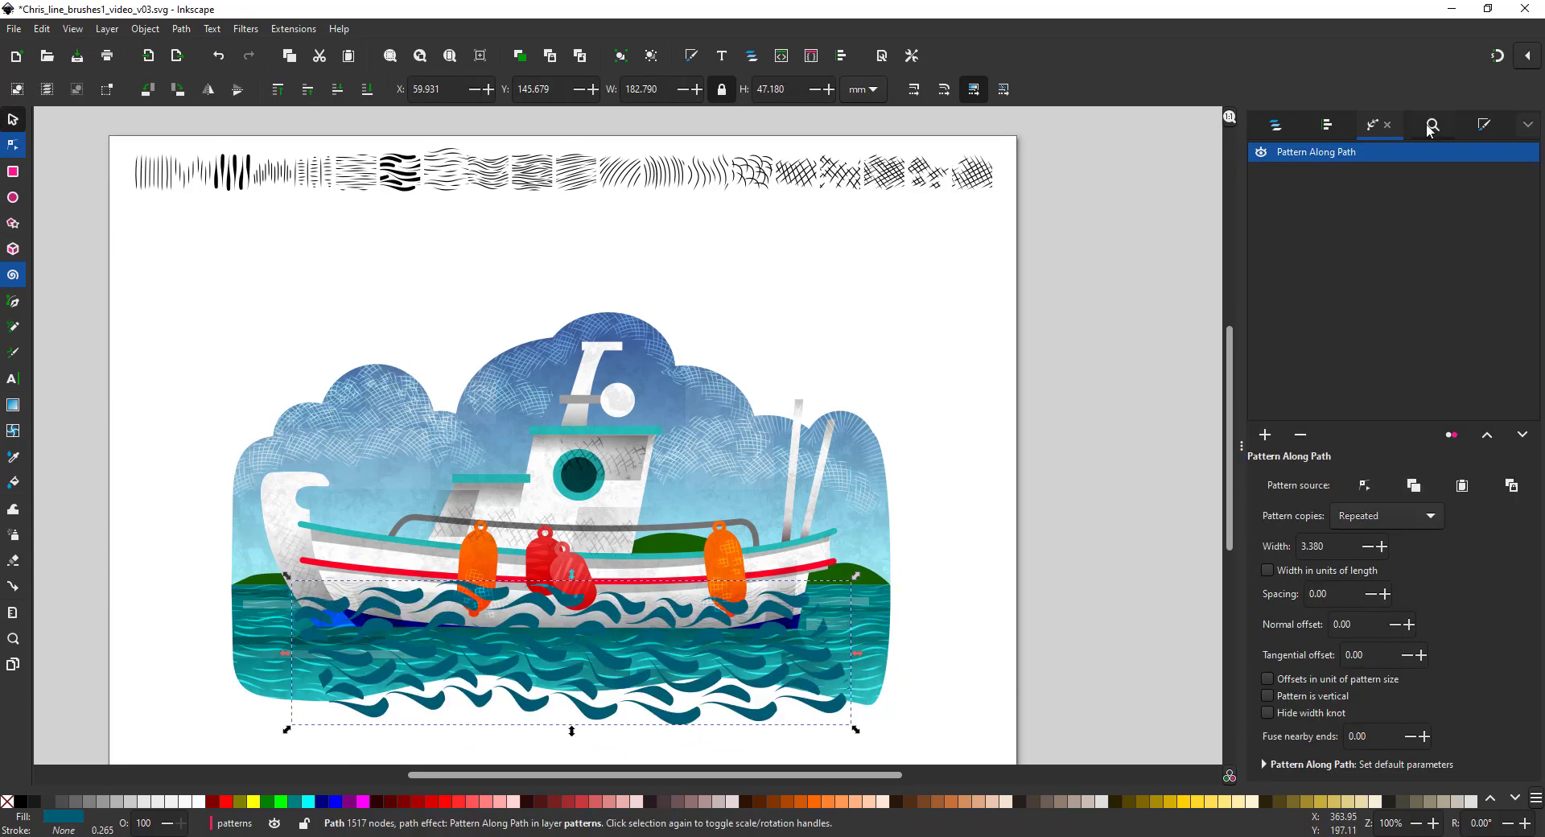
# Set the wave texture's blend mode to Multiply, its fill lightness to 19, and reduce its opacity
pyautogui.click(1483, 126)
pyautogui.click(1489, 708)
pyautogui.click(1278, 156)
pyautogui.moveTo(1322, 605); pyautogui.dragTo(1308, 610)
pyautogui.click(1487, 708)
pyautogui.click(1483, 731)
pyautogui.moveTo(1291, 771); pyautogui.dragTo(1318, 765)
# Reshape the wave texture's path into a five-node curve spanning the full water width and set its opacity to 39.6%
pyautogui.click(13, 146)
pyautogui.click(458, 641)
pyautogui.moveTo(470, 644); pyautogui.dragTo(448, 633)
pyautogui.doubleClick(593, 653)
pyautogui.moveTo(594, 654); pyautogui.dragTo(577, 661)
pyautogui.moveTo(684, 663); pyautogui.dragTo(706, 642)
pyautogui.moveTo(850, 645); pyautogui.dragTo(885, 656)
pyautogui.click(1345, 765)
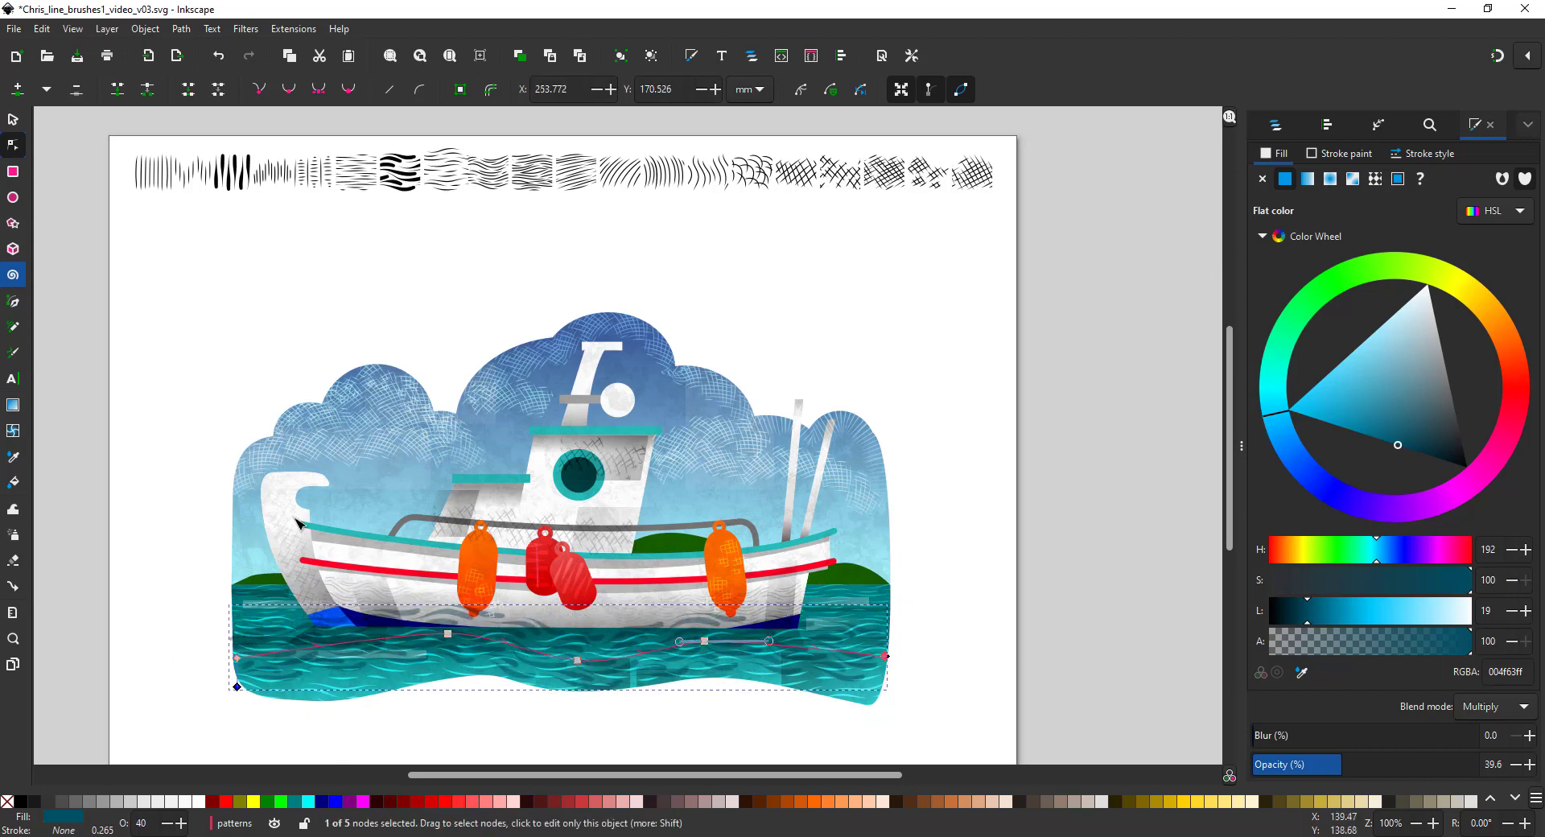
# Apply a short, near-vertical linear gradient to the wave texture on the water below the hull
pyautogui.click(11, 405)
pyautogui.moveTo(589, 651); pyautogui.dragTo(586, 619)
pyautogui.press('s')
# Fade the cabin's cross-hatch texture toward the porthole with a black-to-transparent gradient, Multiply blending and 15.1% opacity
pyautogui.click(628, 456)
pyautogui.click(628, 455)
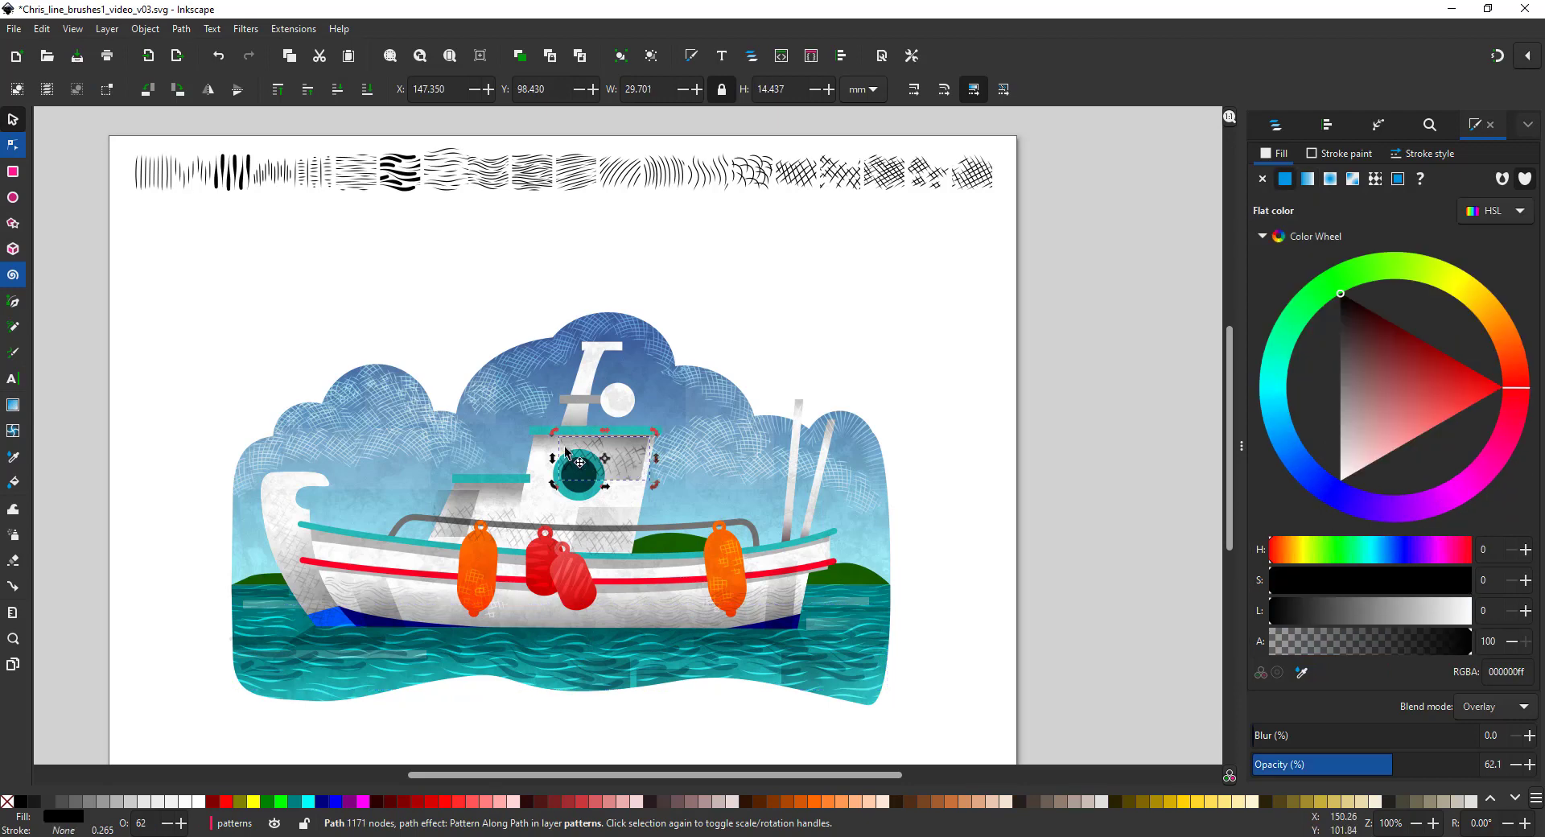
pyautogui.press('g')
pyautogui.moveTo(627, 455); pyautogui.dragTo(554, 465)
pyautogui.click(12, 120)
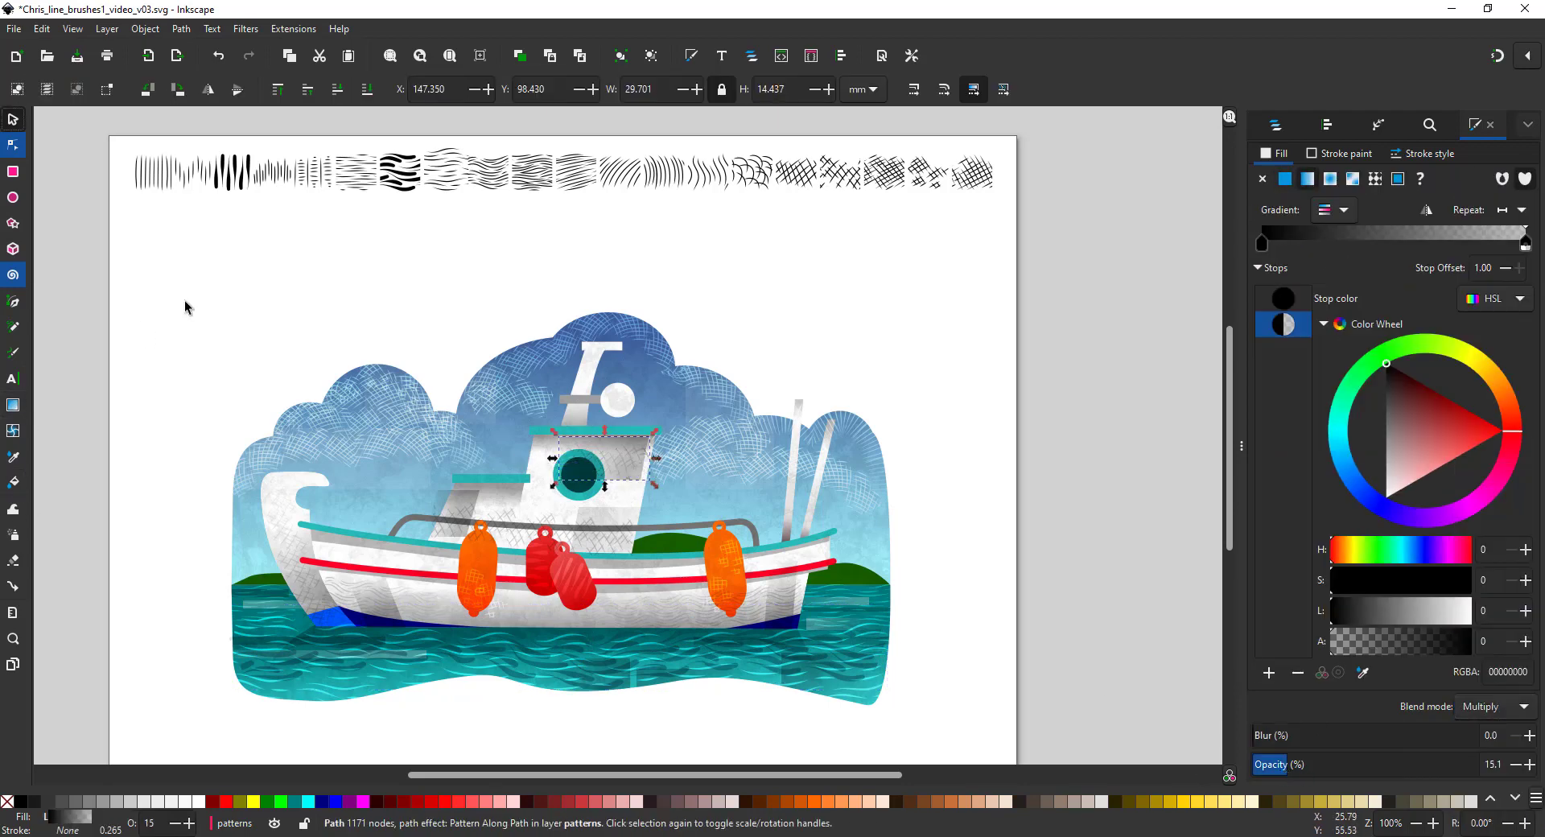